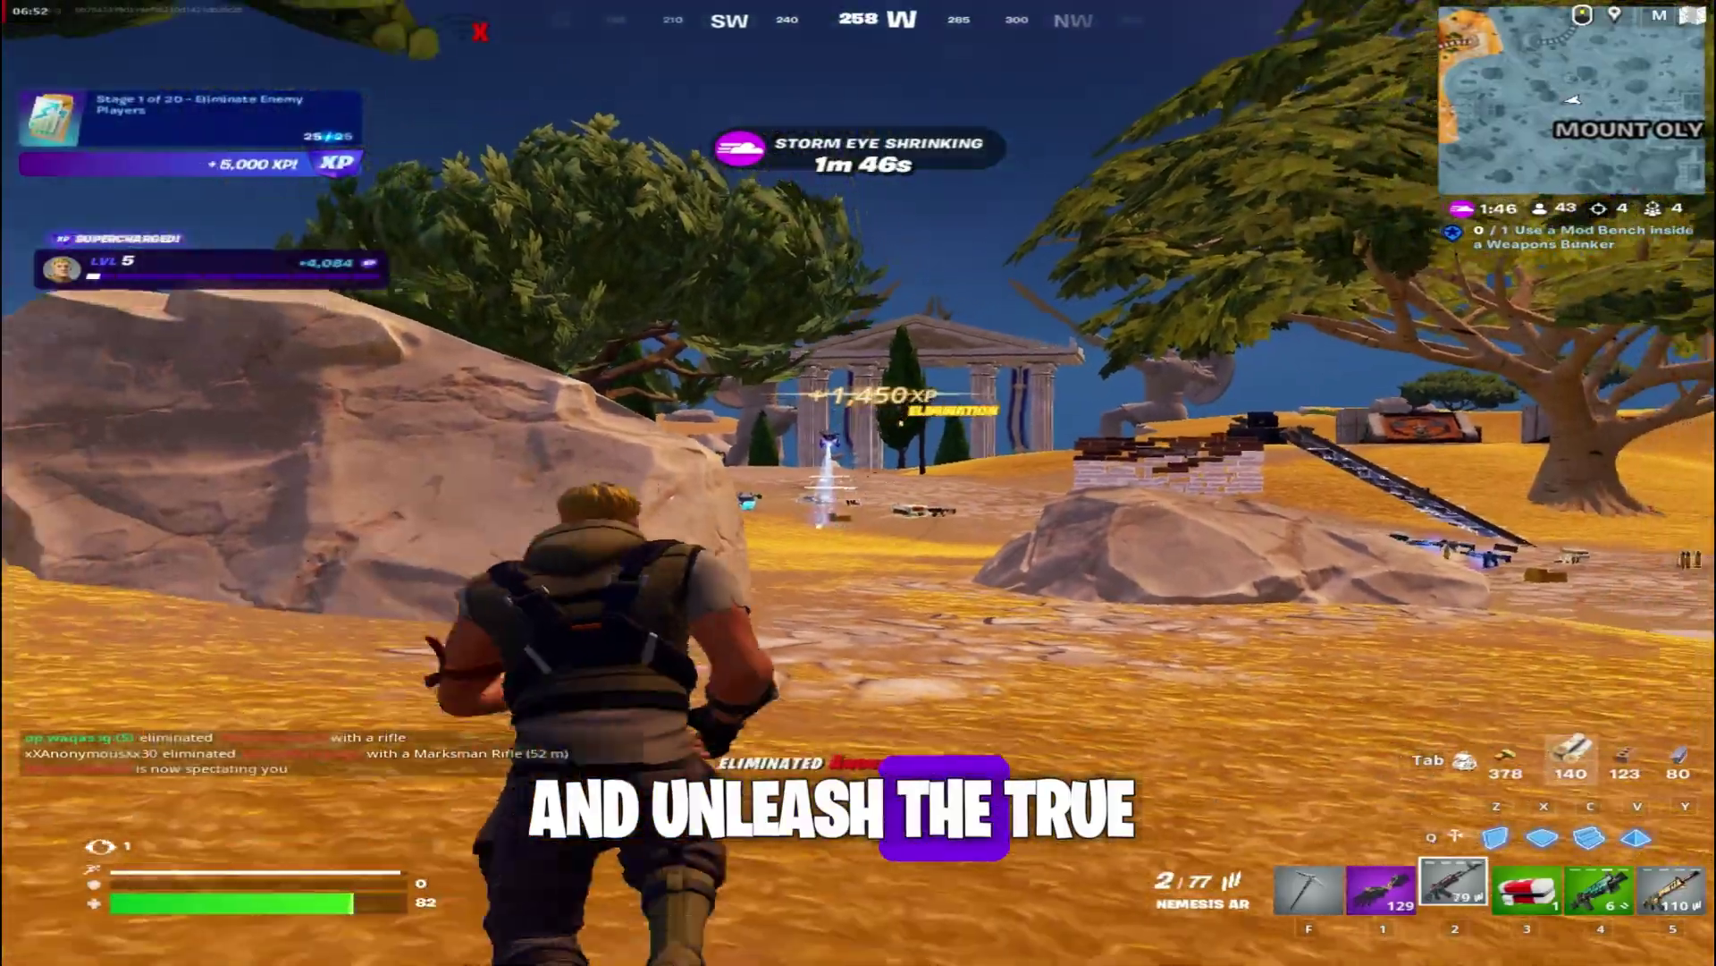
key(r)
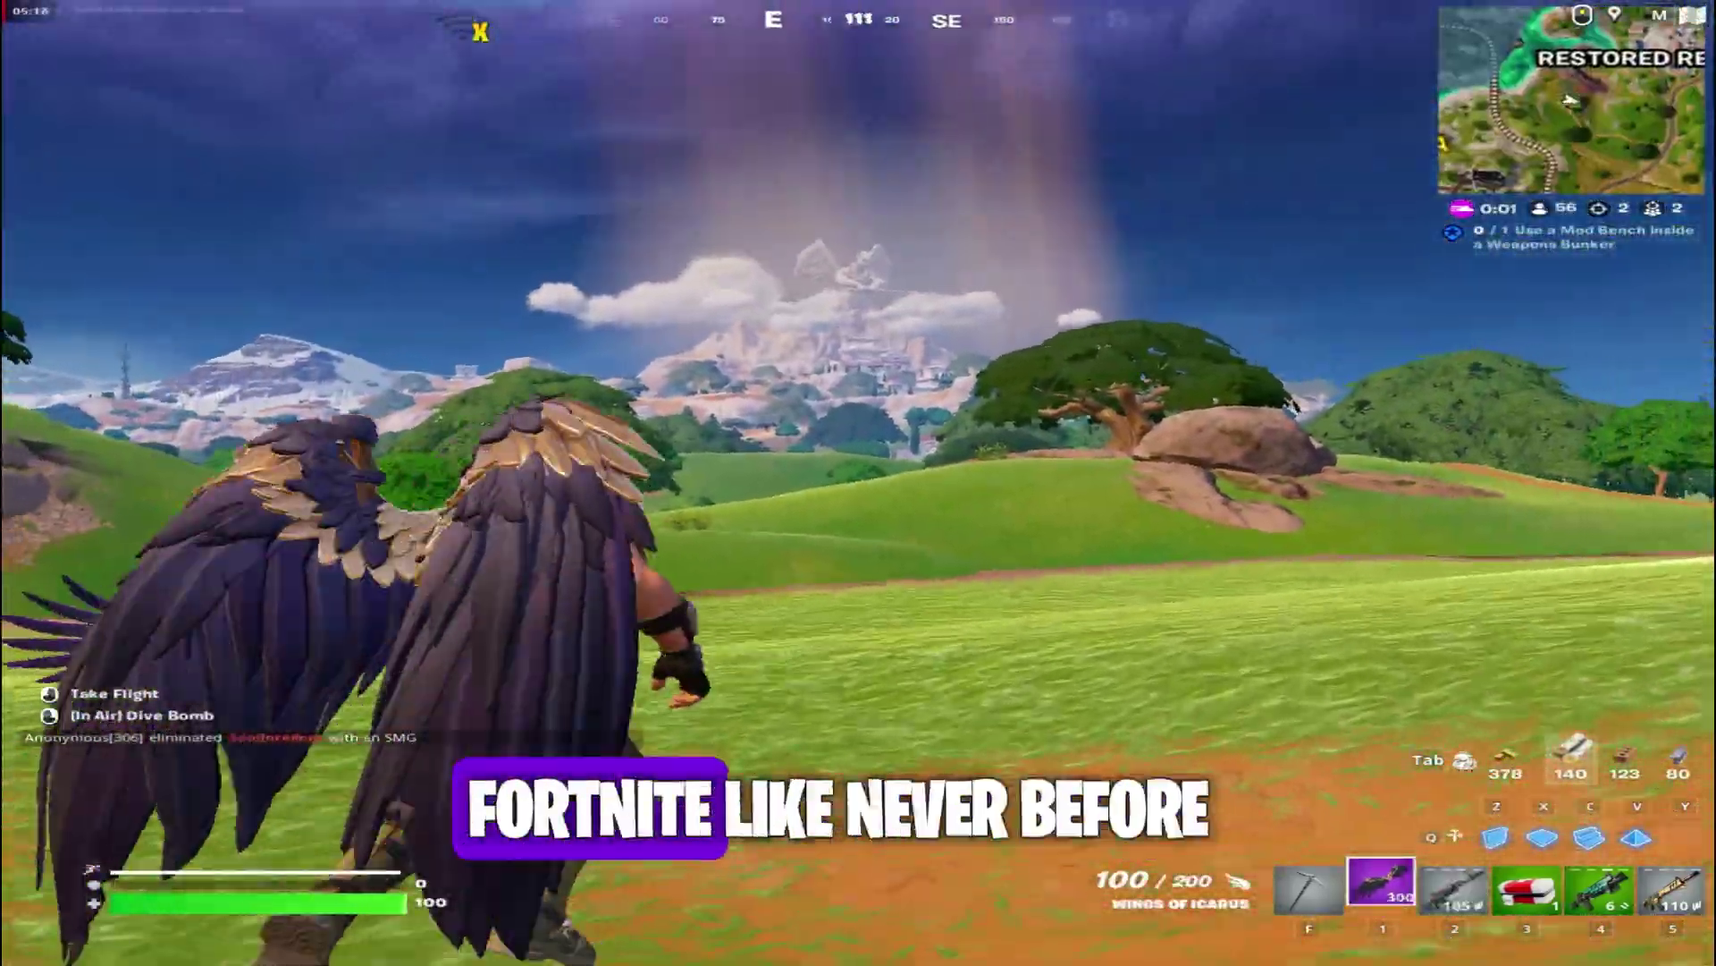
key(space)
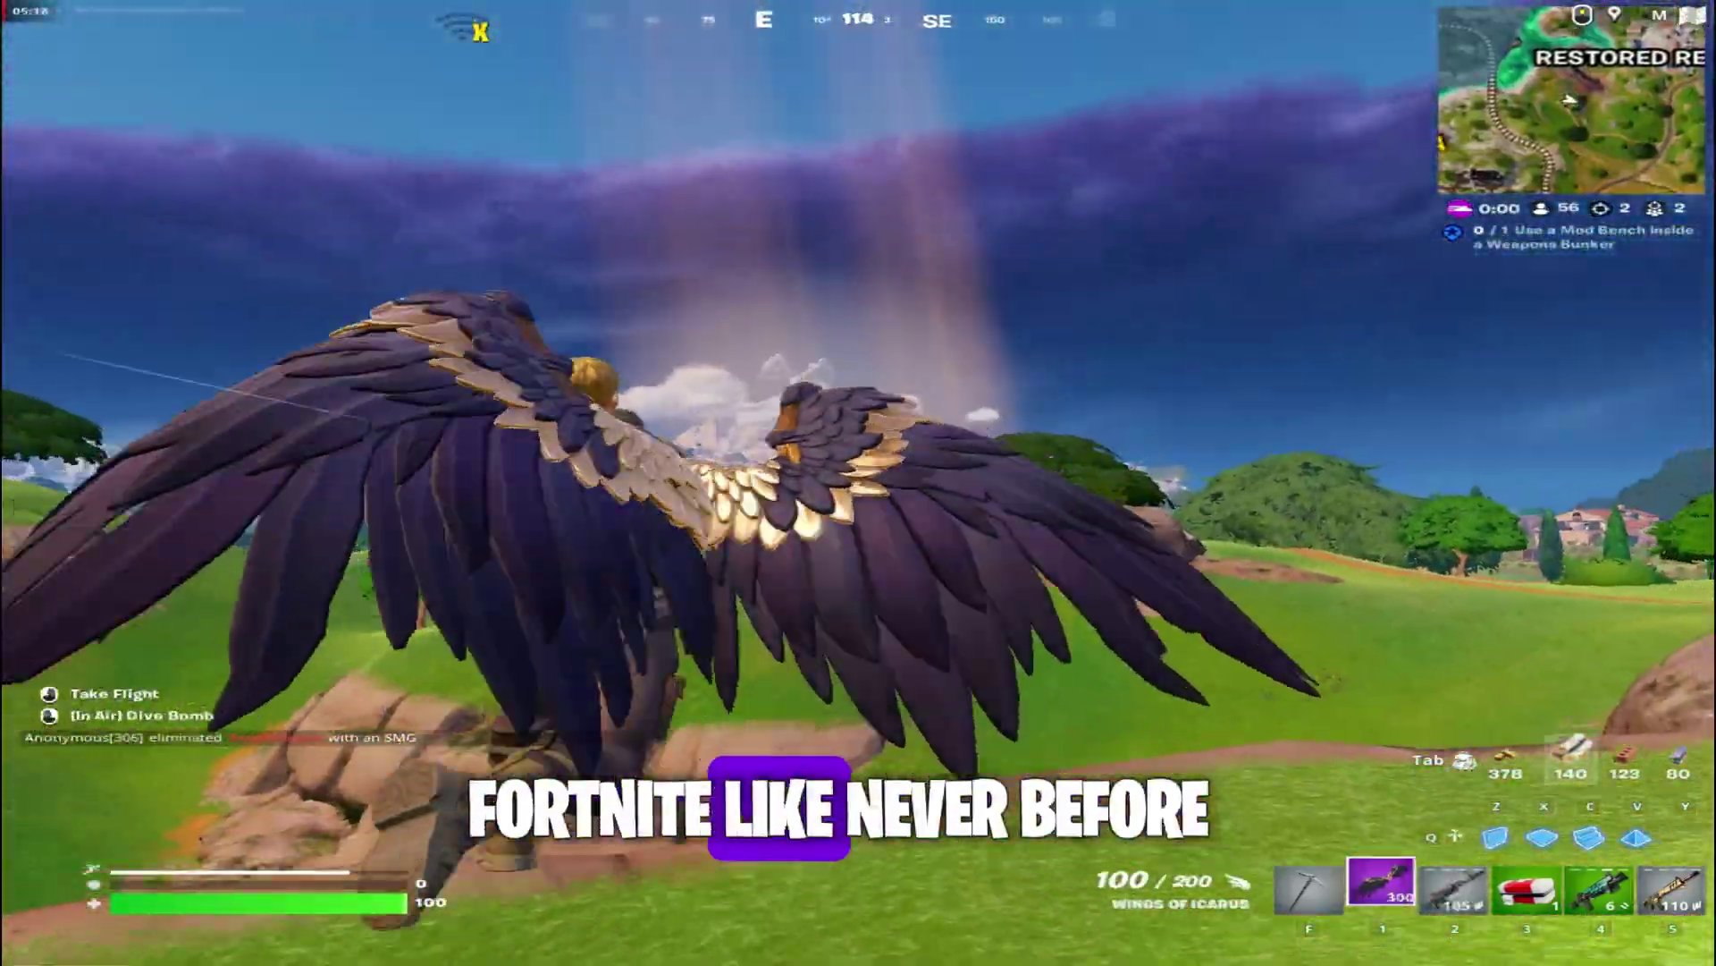
key(space)
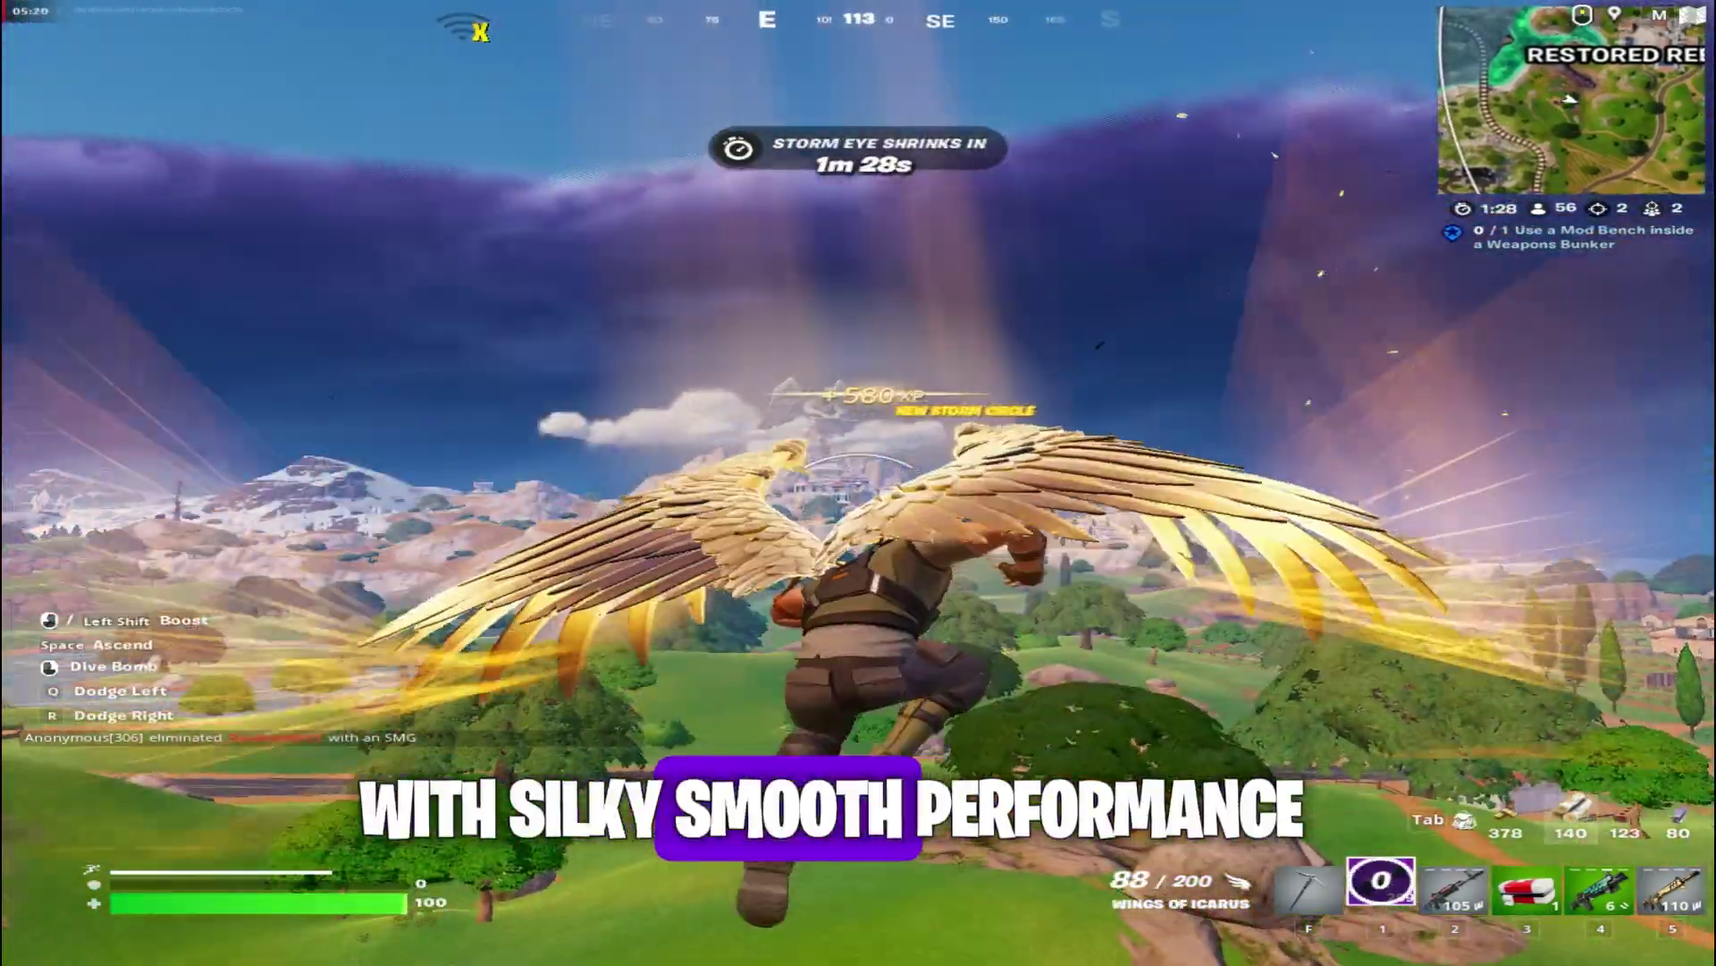
key(shift)
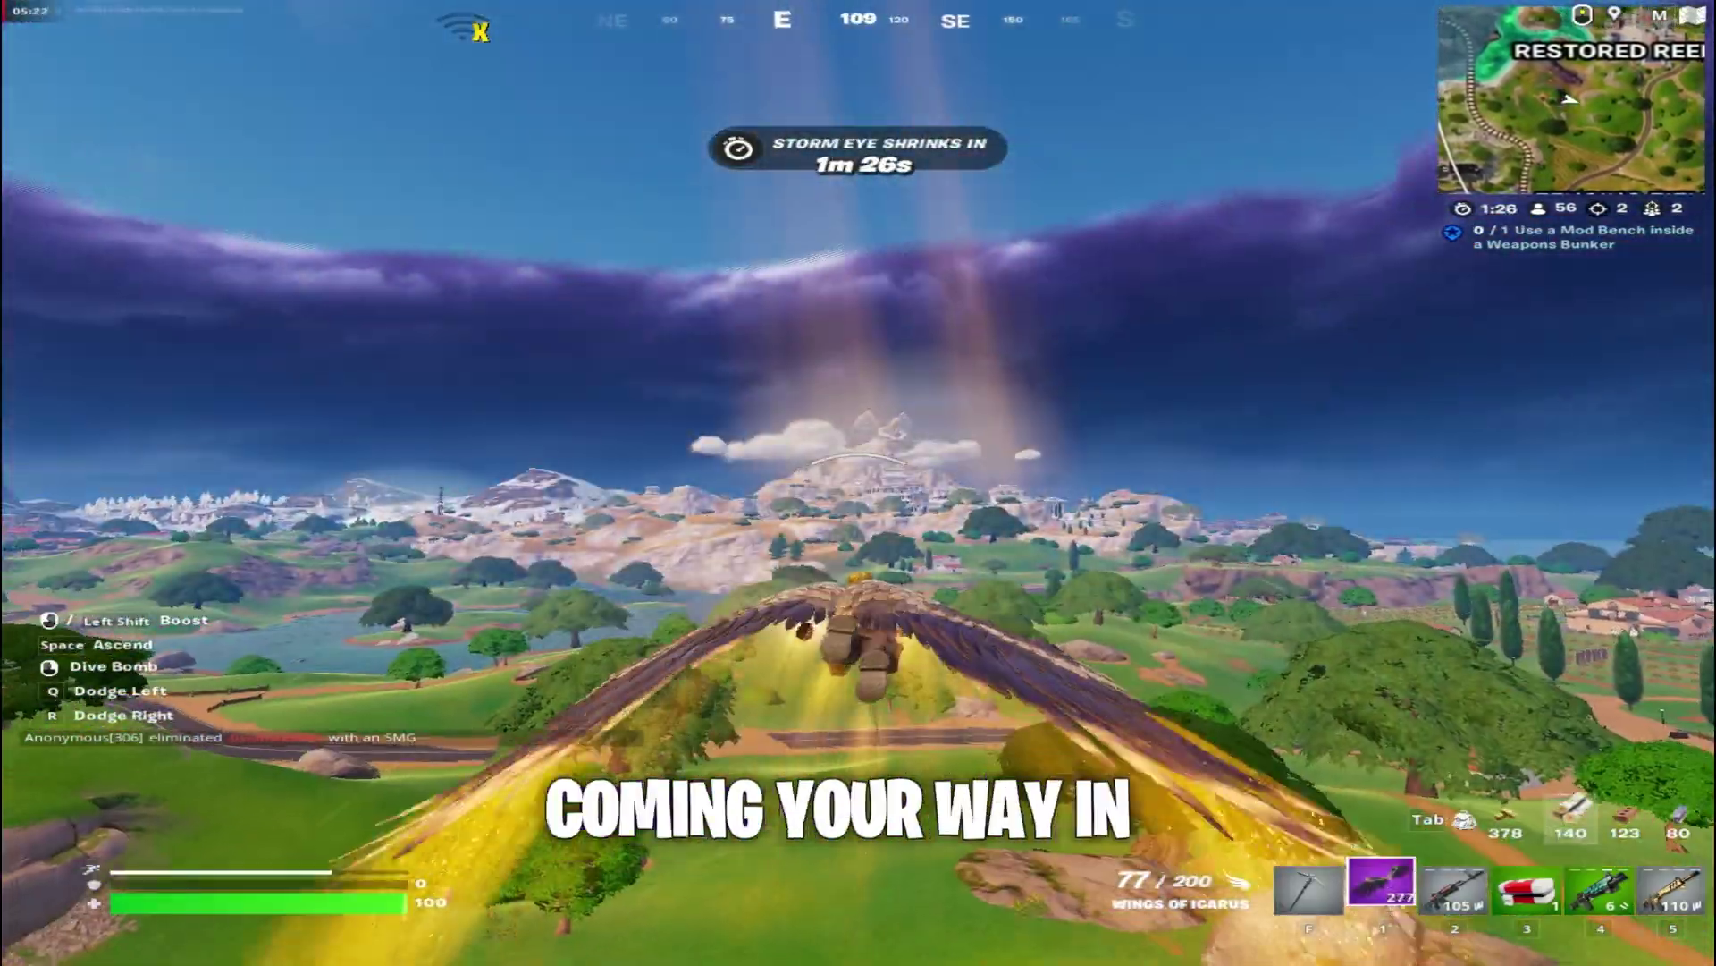
key(shift)
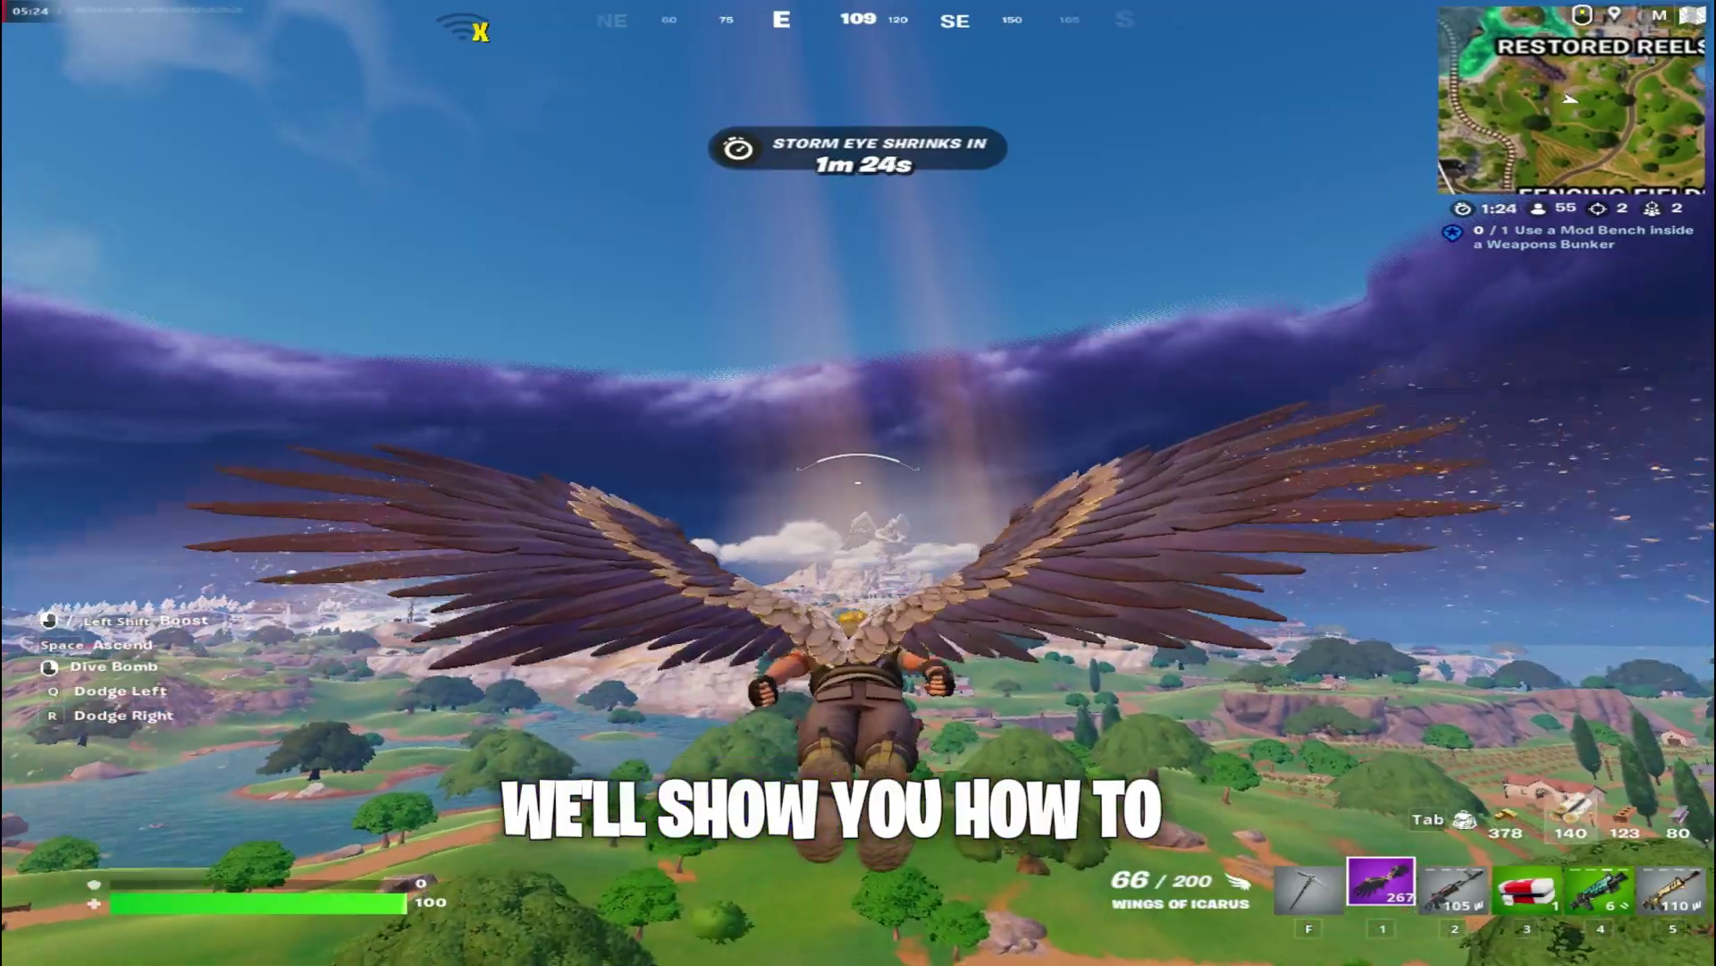
key(space)
key(shift)
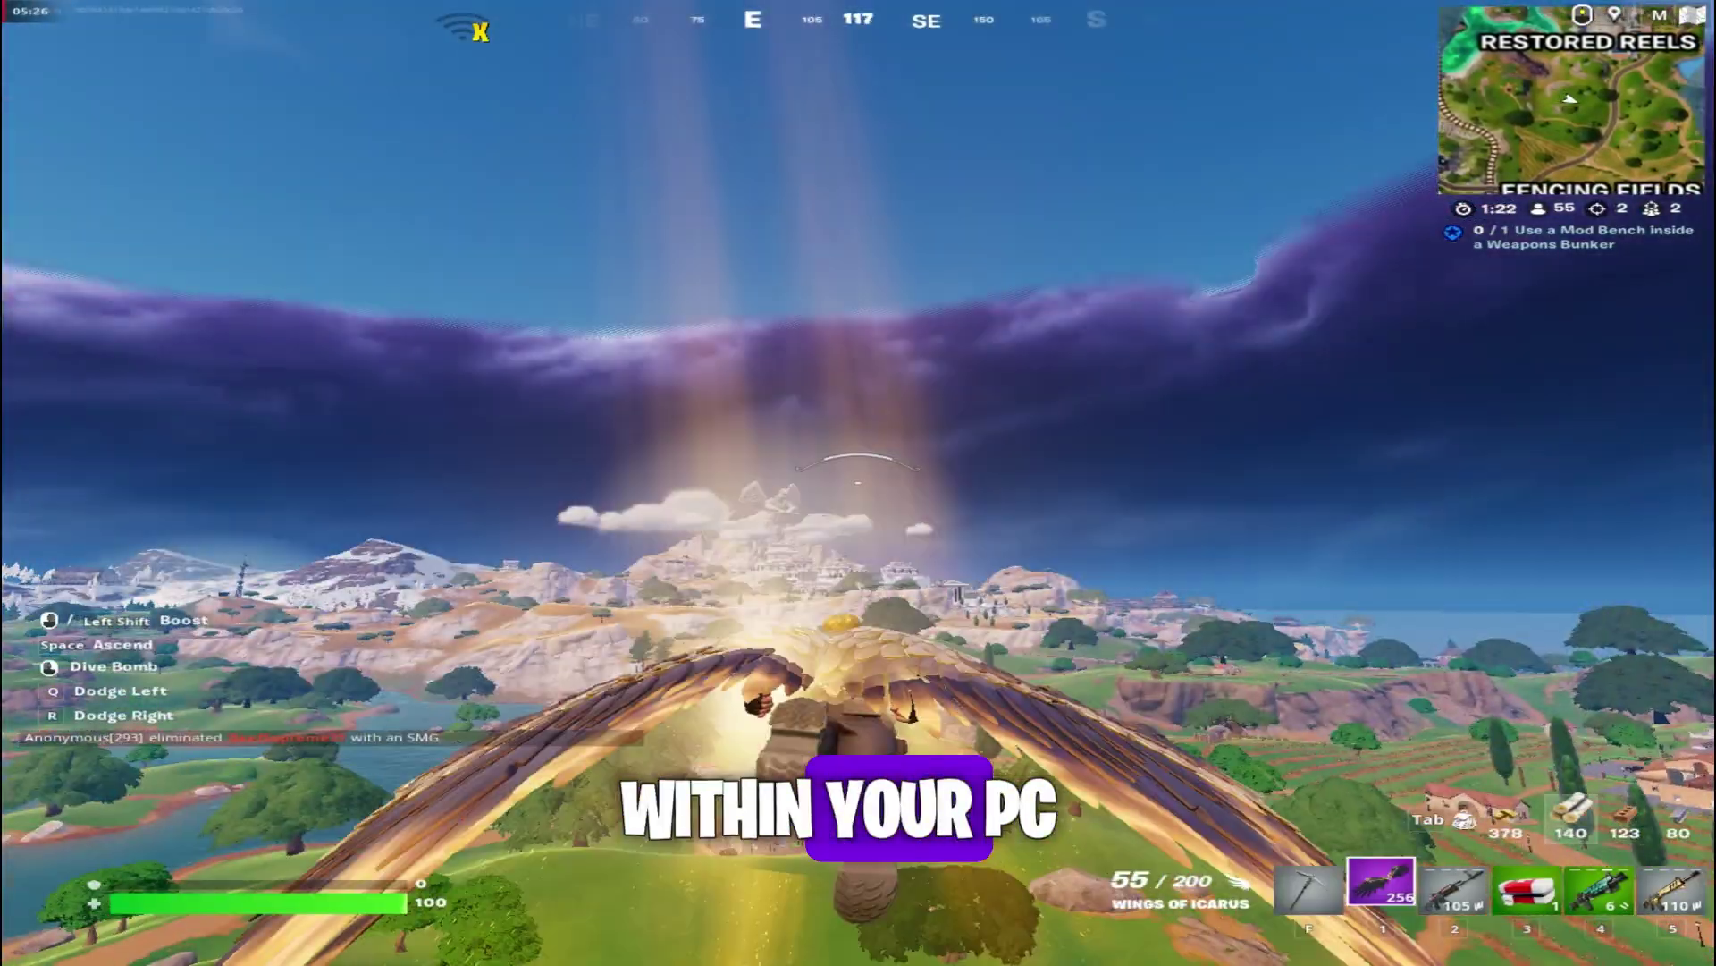
key(space)
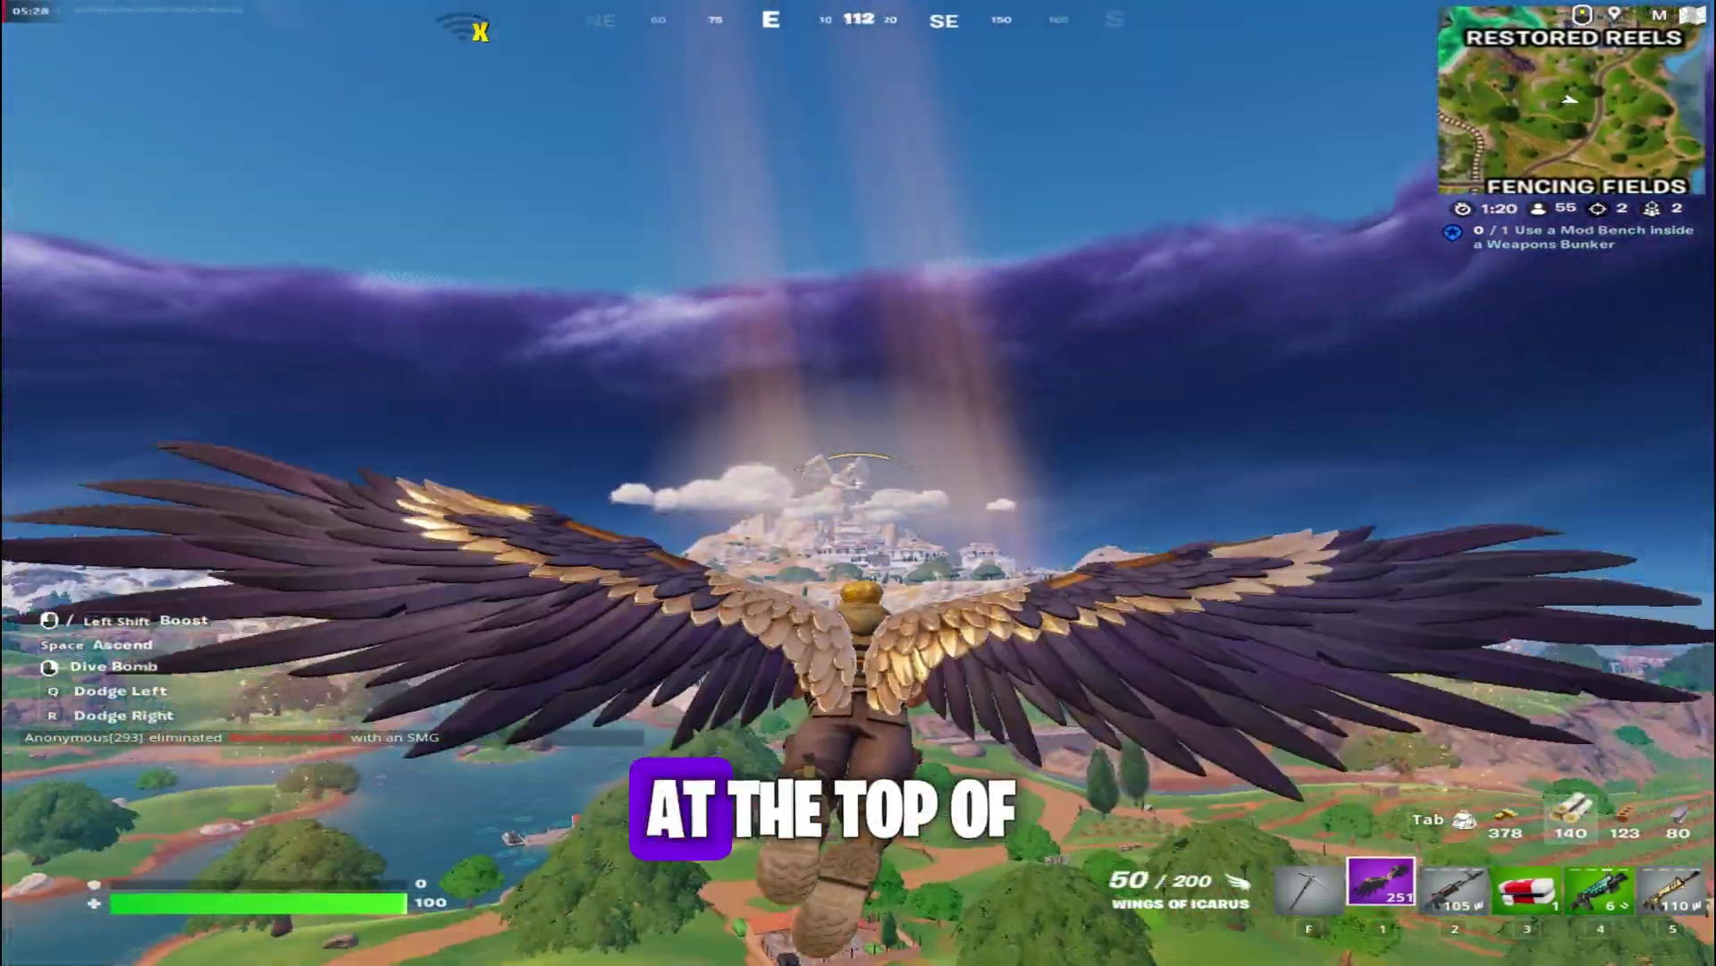
key(shift)
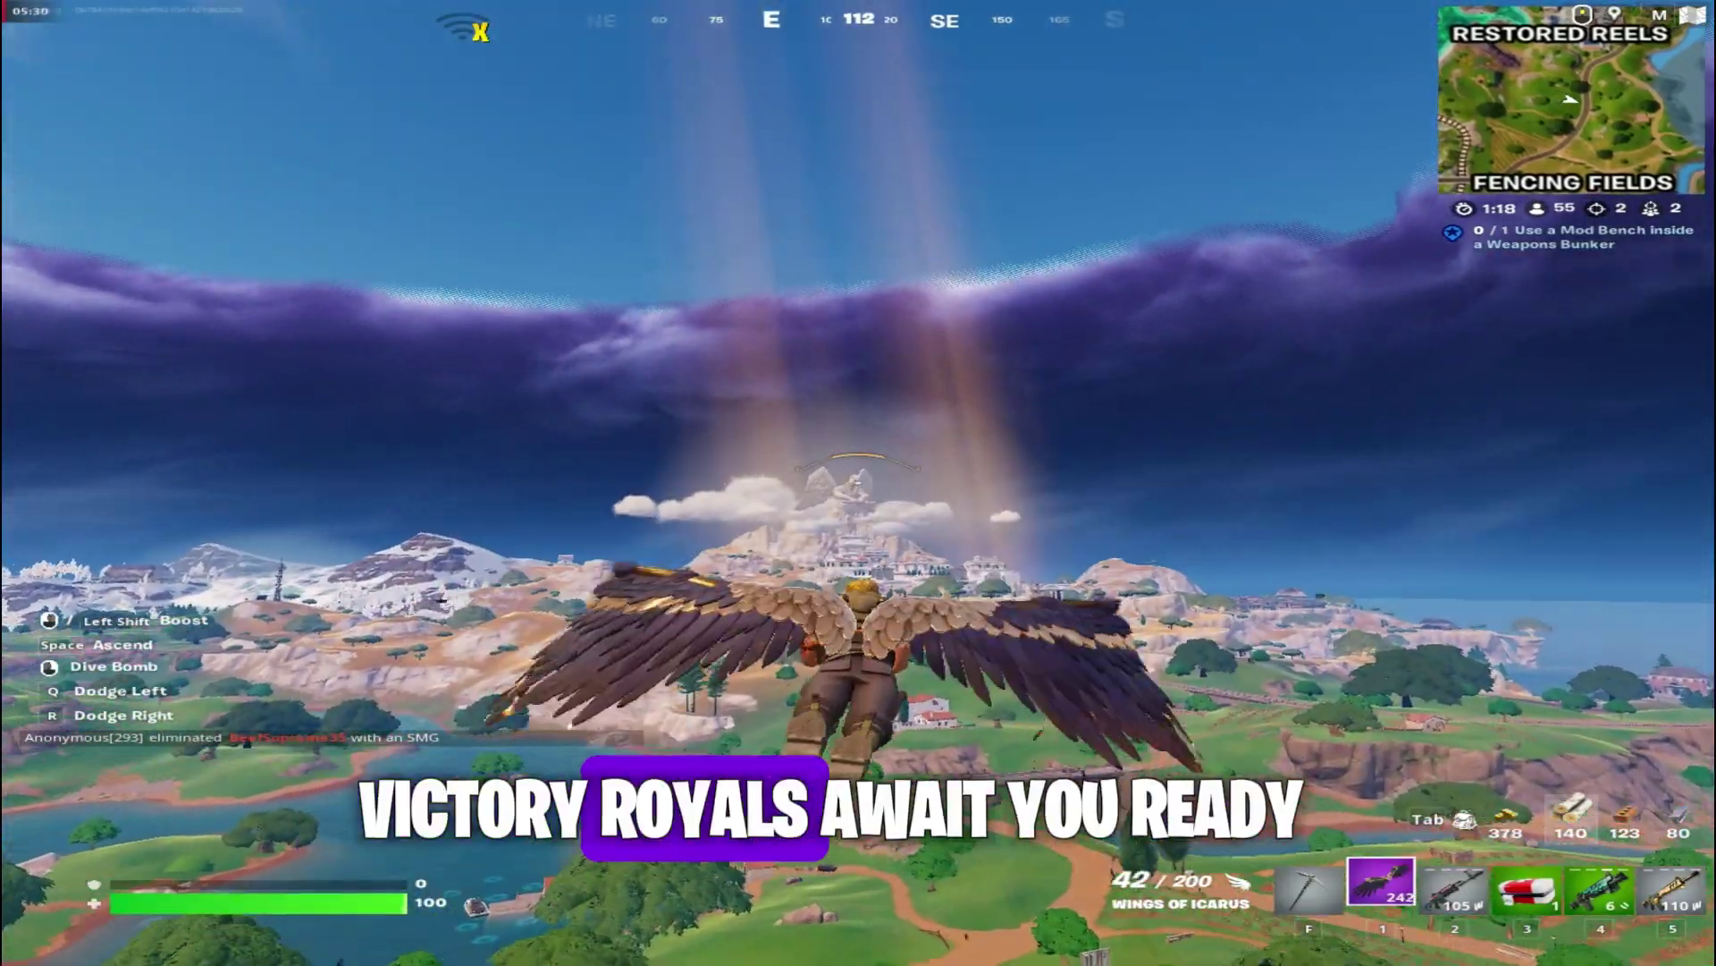
key(shift)
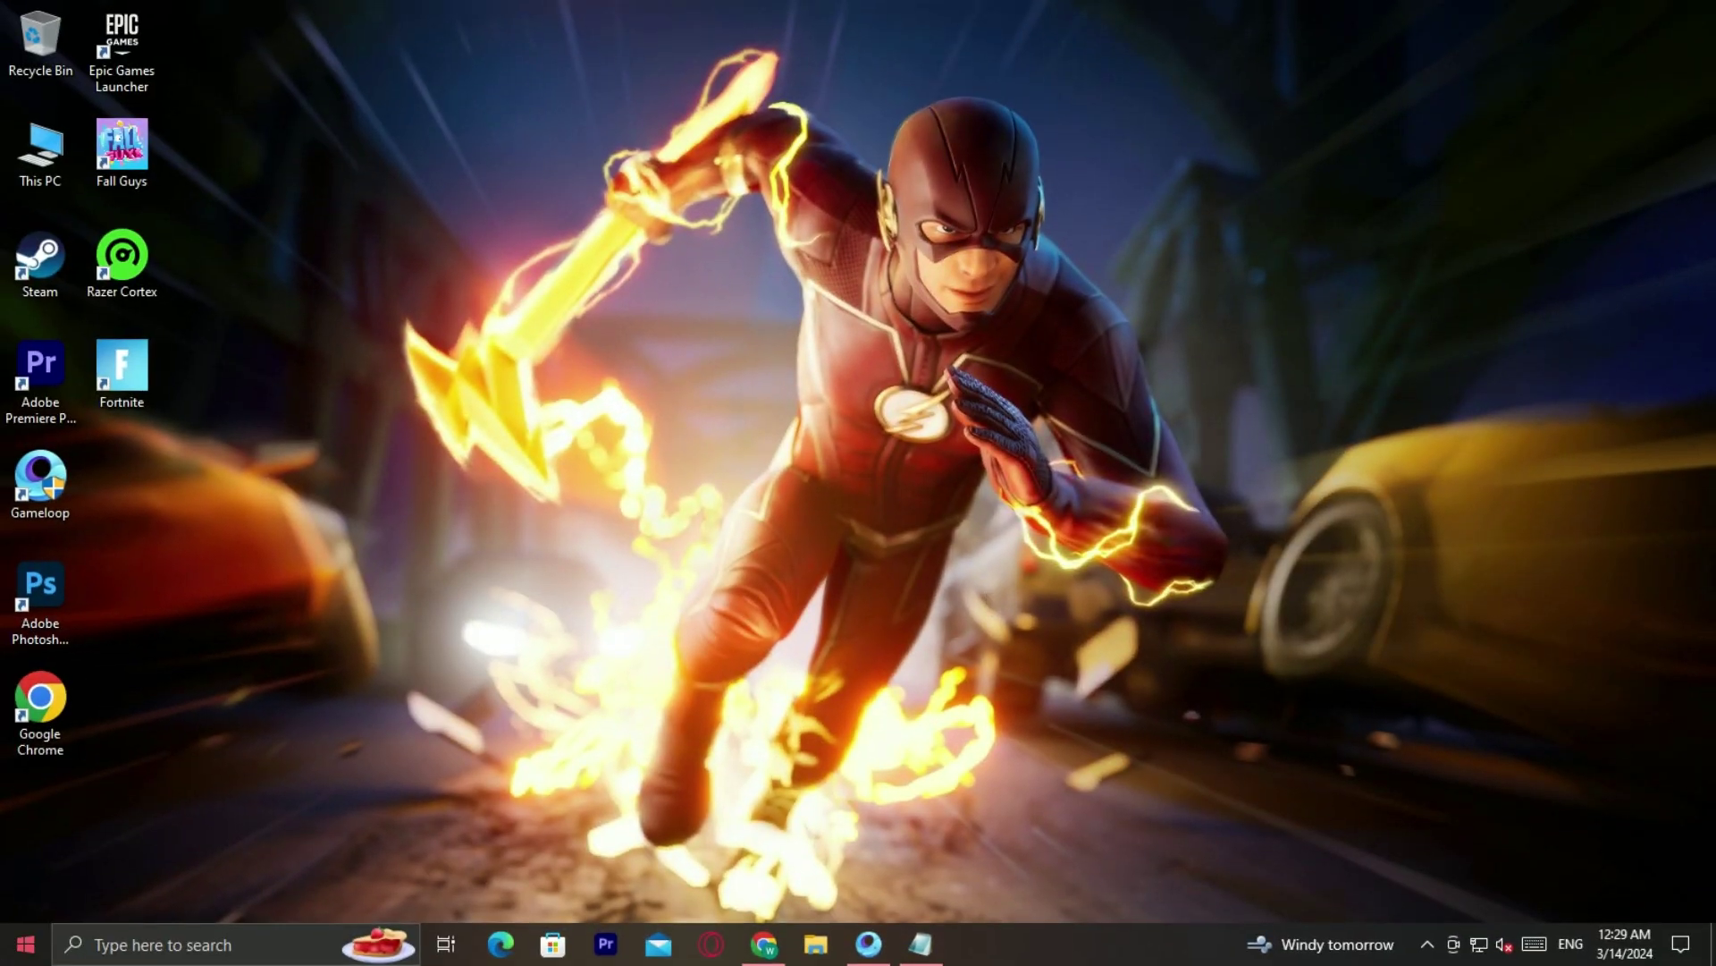
Search Windows for "per" and open the settings for adjusting the appearance and performance of Windows
key(super)
text(p)
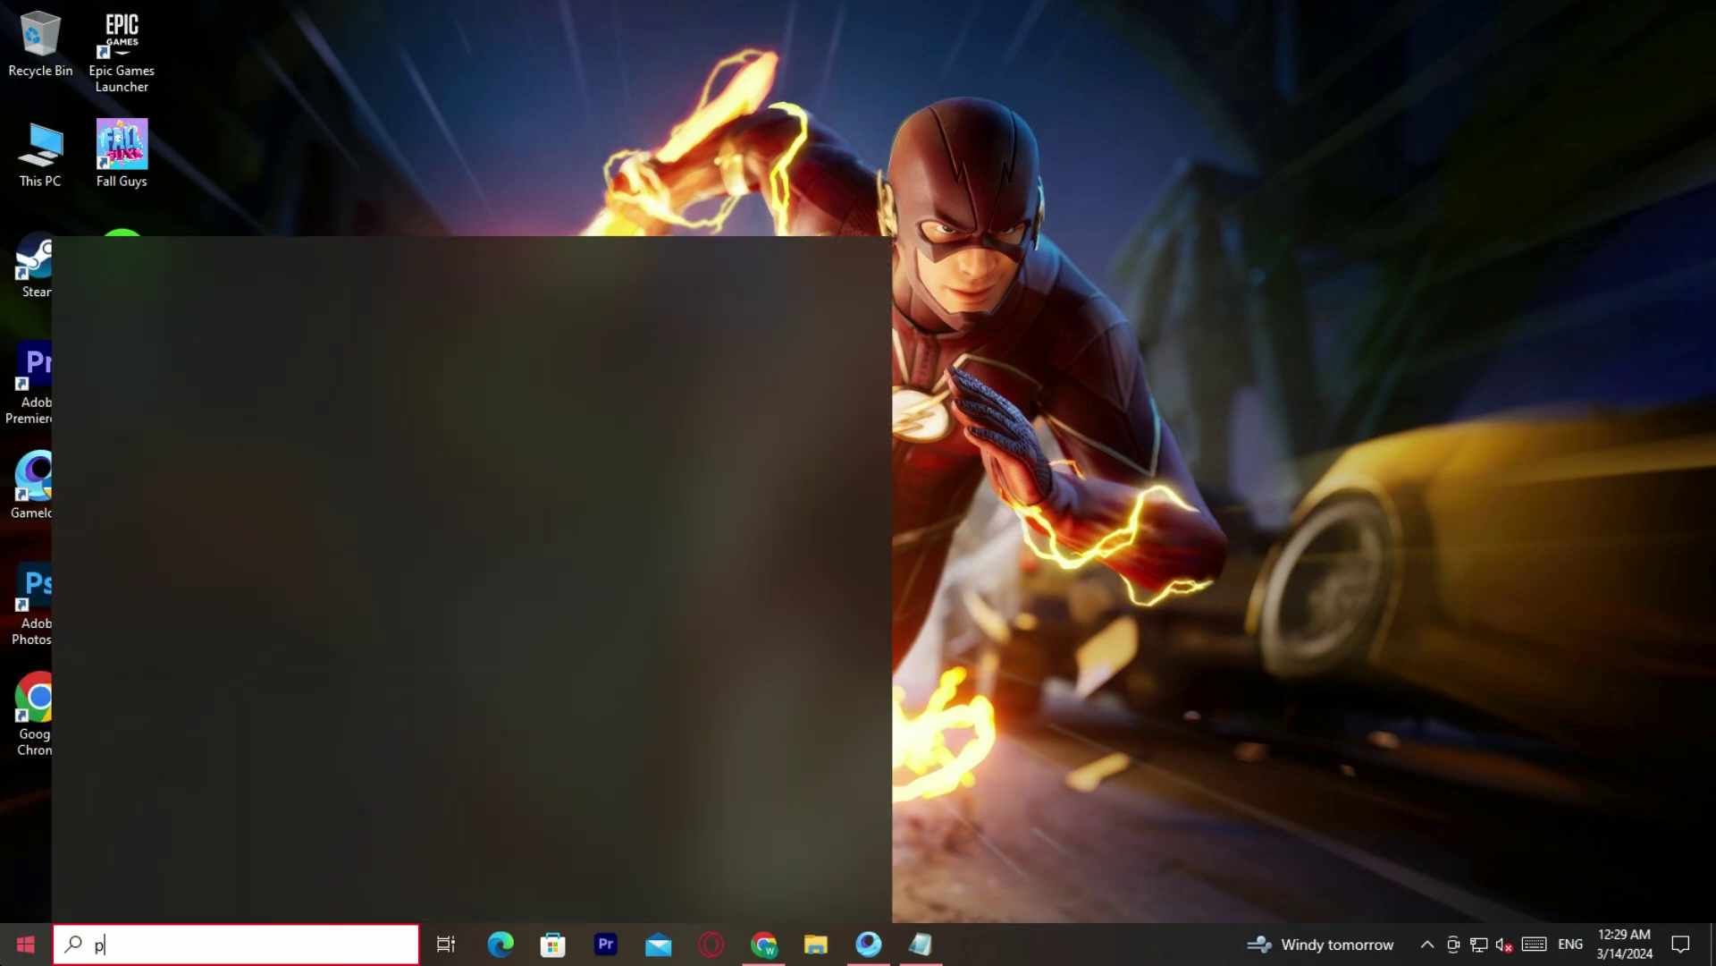
text(er)
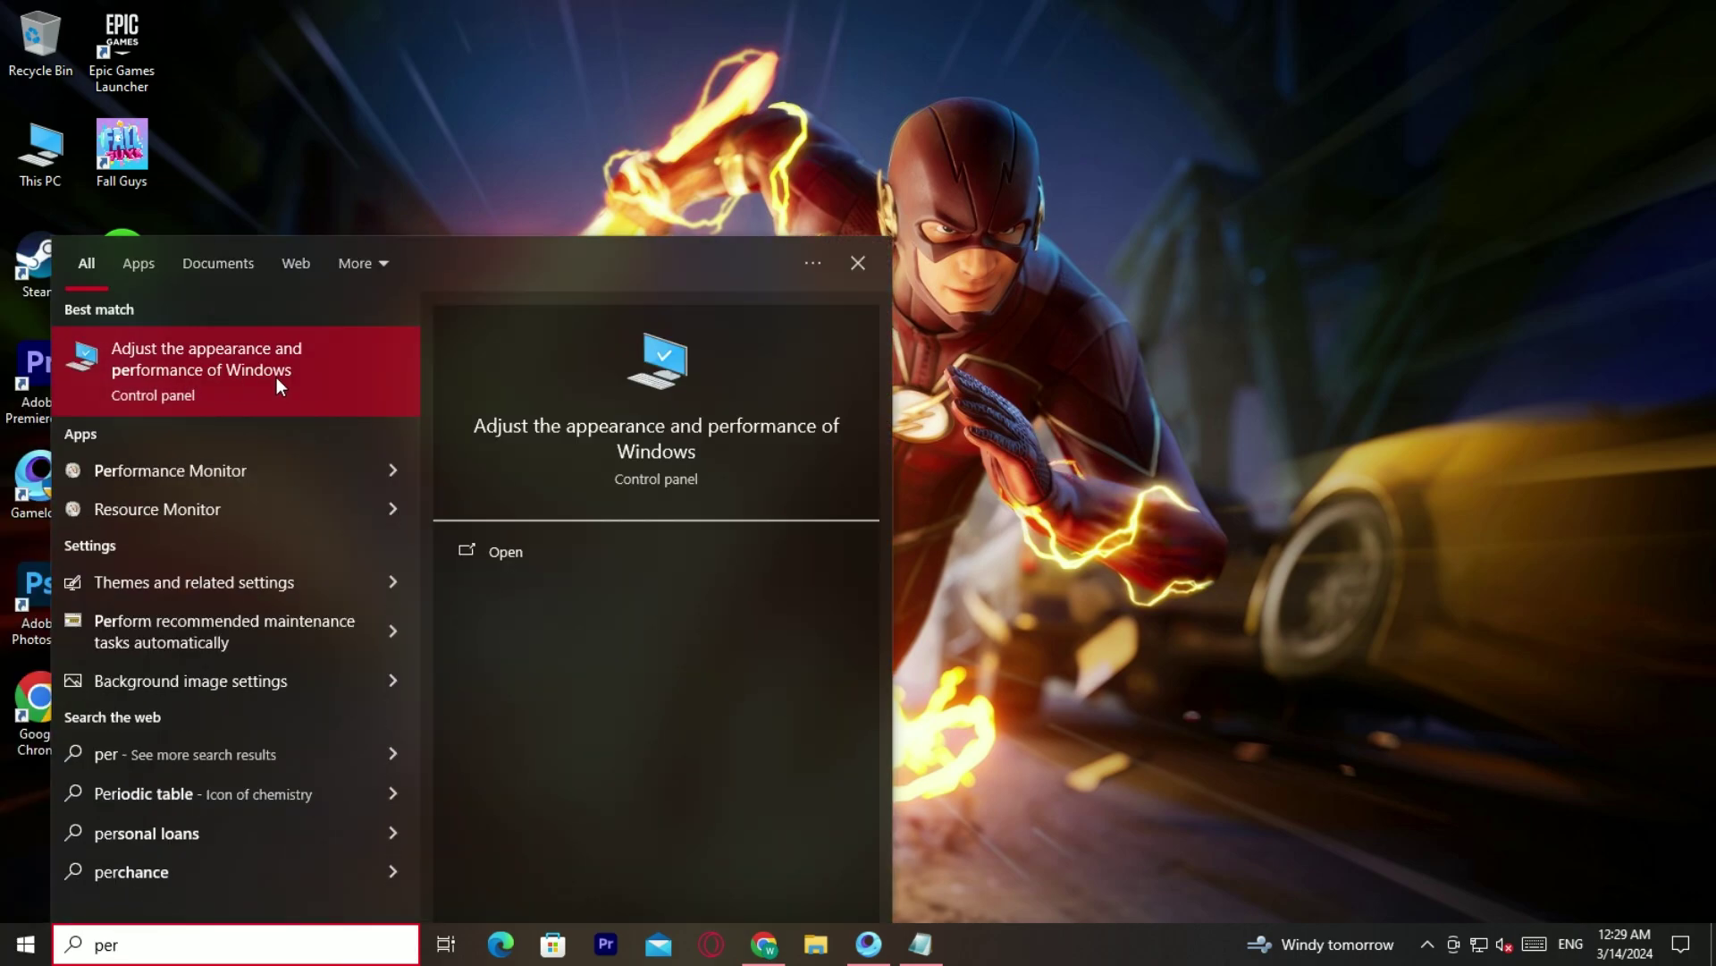
click(104, 363)
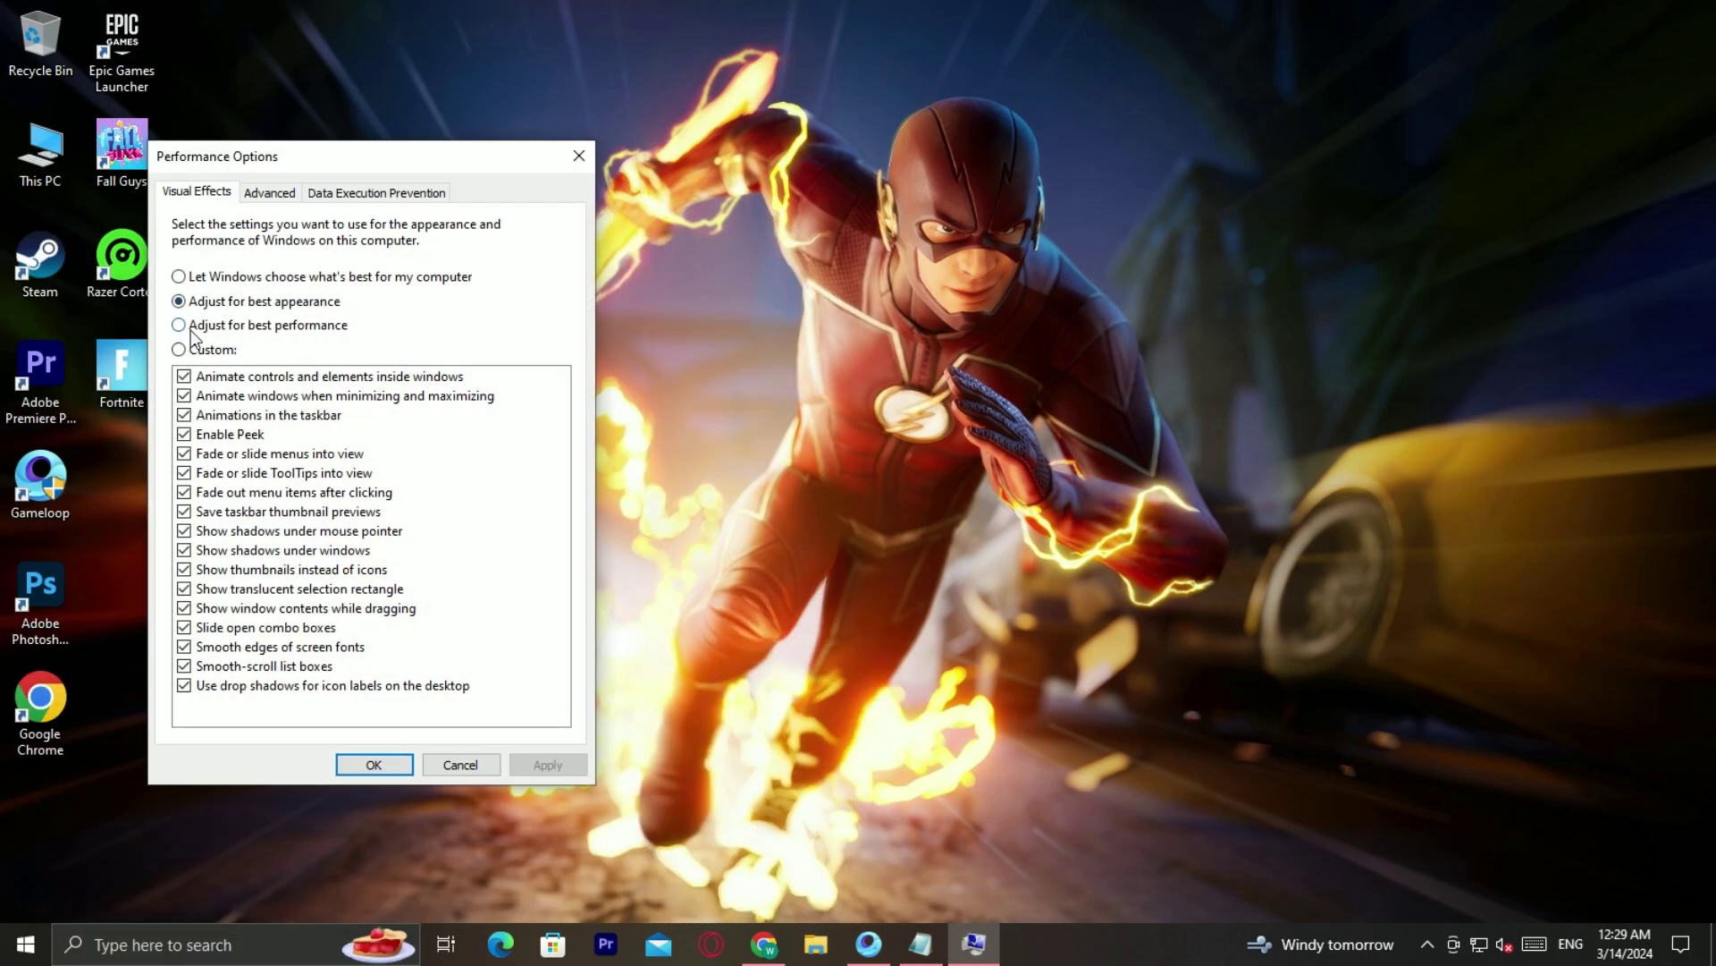
Adjust visual effects for best performance, re-enable thumbnails instead of icons, smooth-scroll list boxes and smooth screen font edges, and apply the settings
click(214, 326)
click(202, 572)
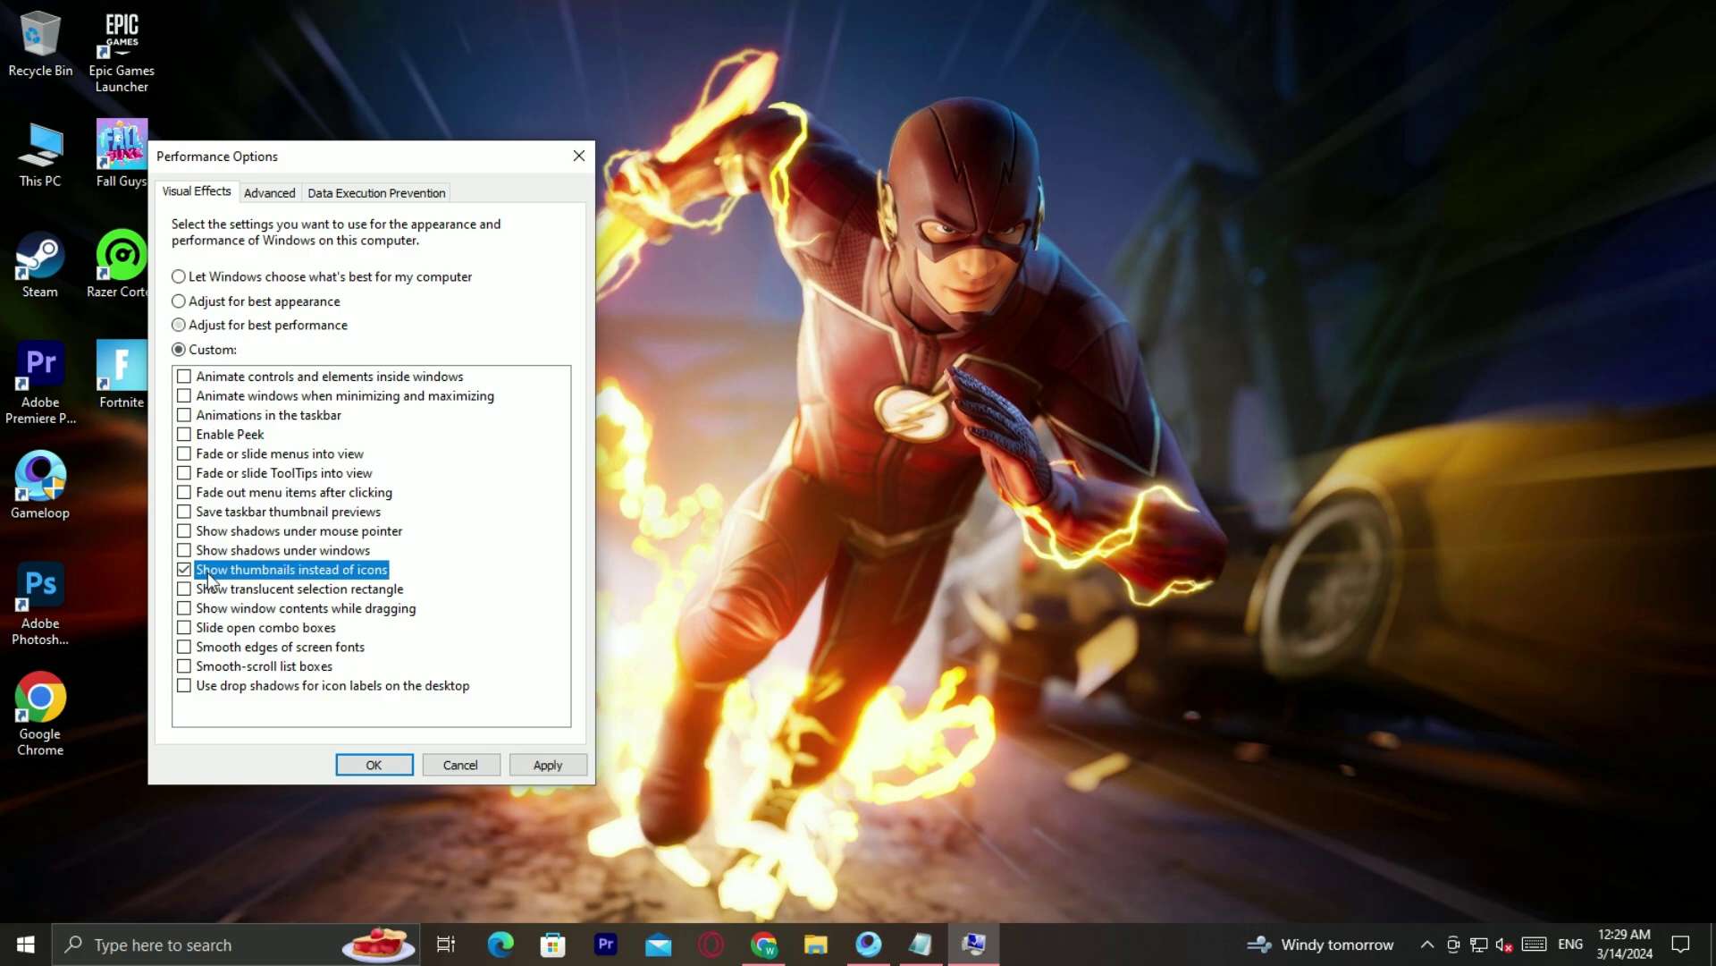
click(185, 668)
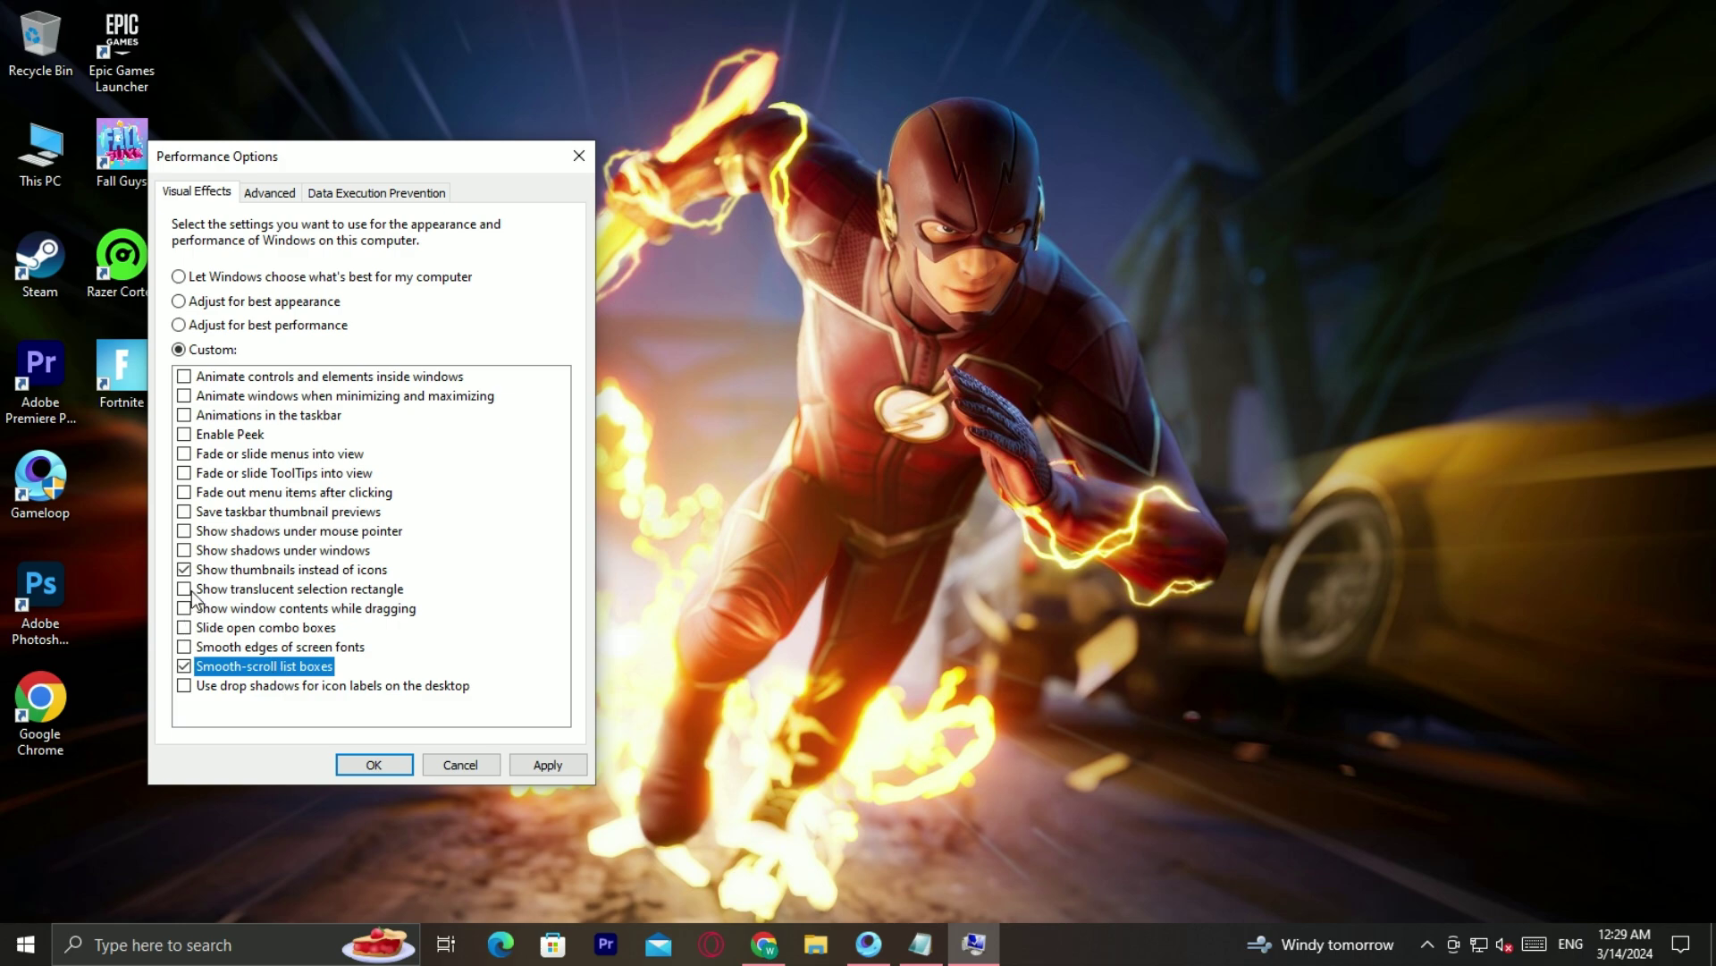
click(185, 649)
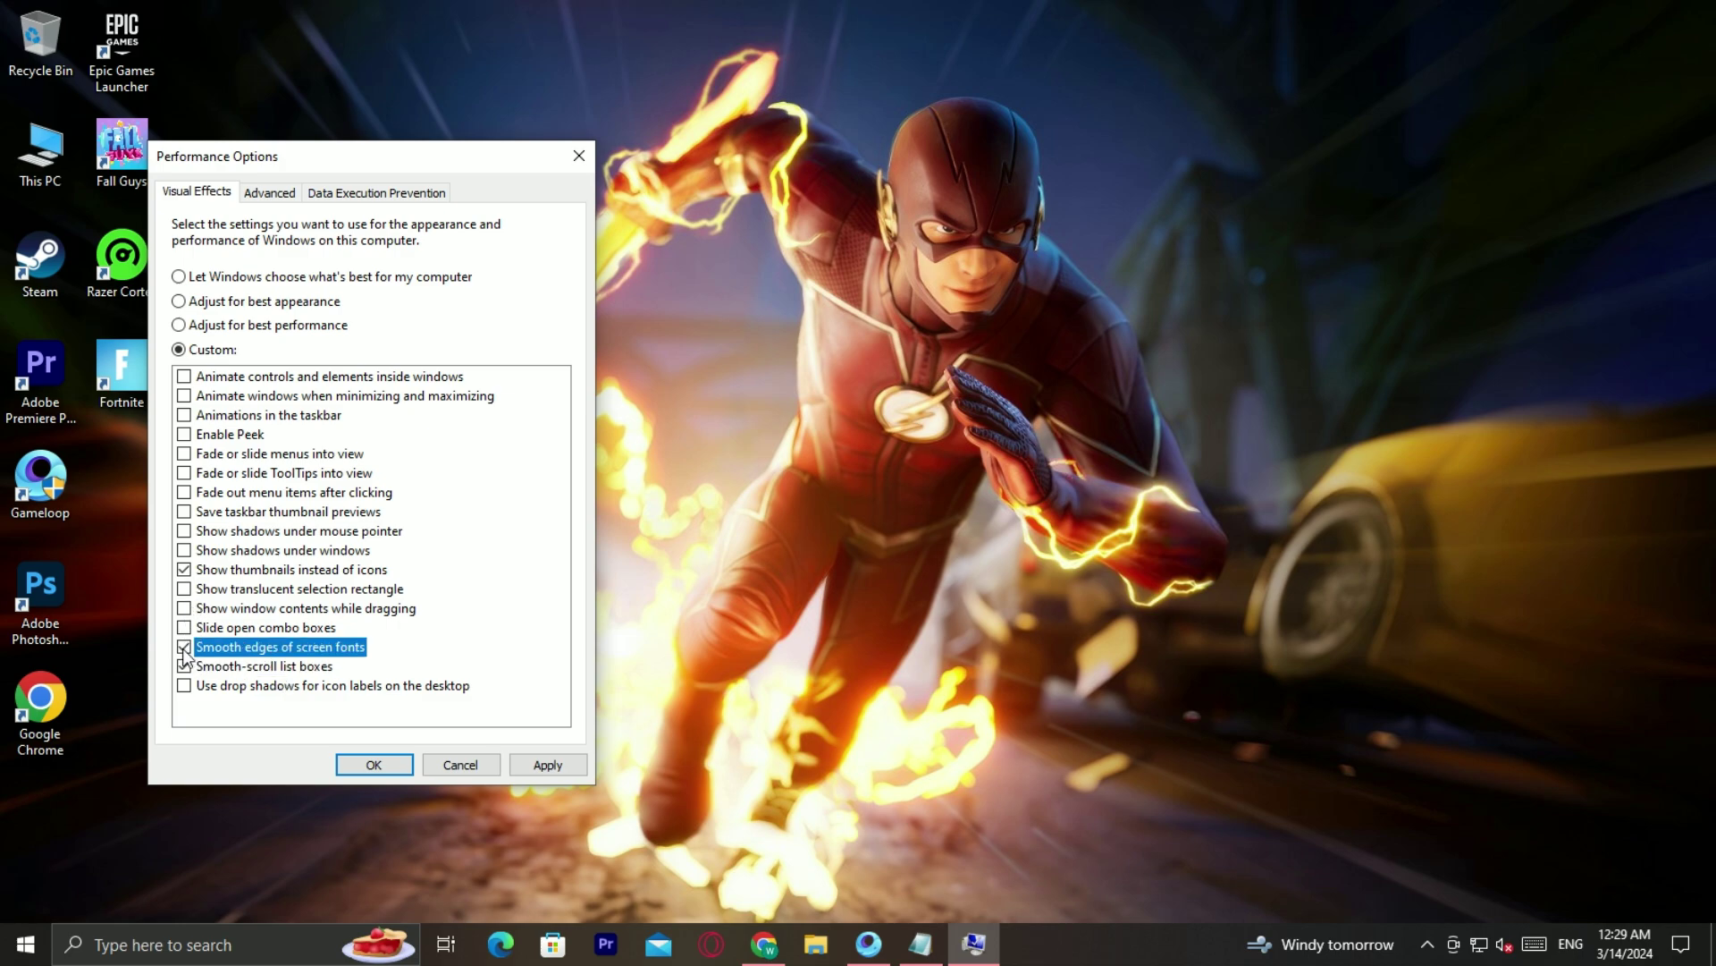
click(524, 765)
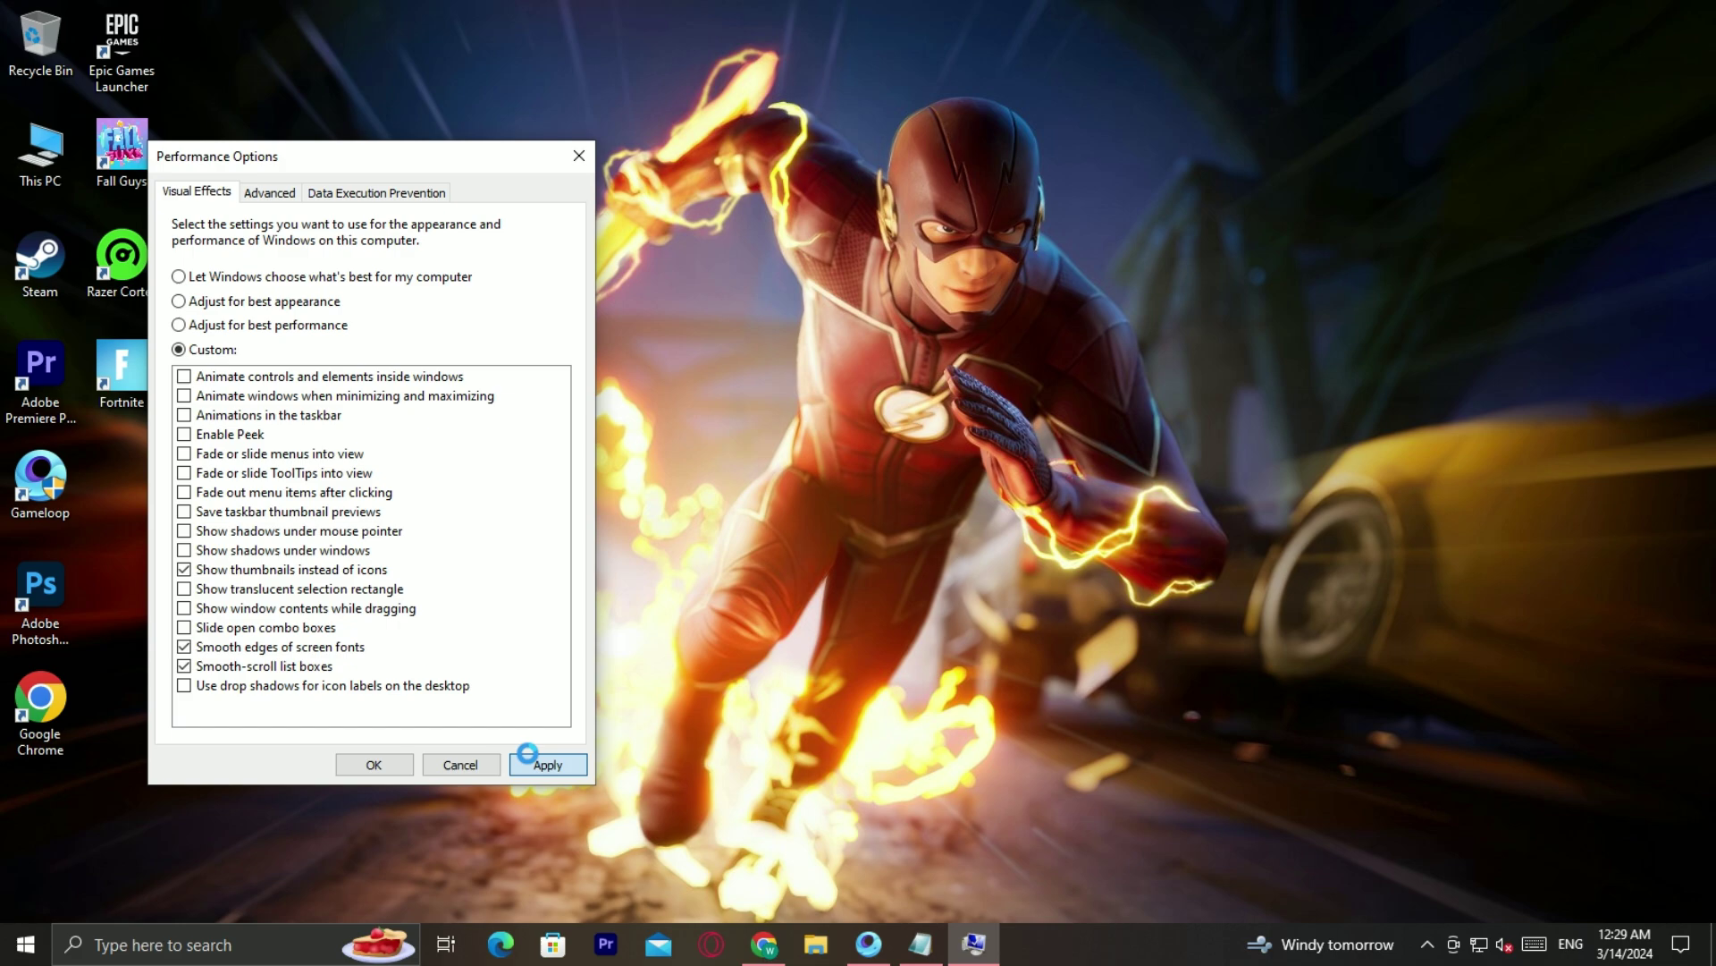
click(403, 765)
Find the Background apps settings, turn off letting apps run in the background, and close the settings
click(7, 953)
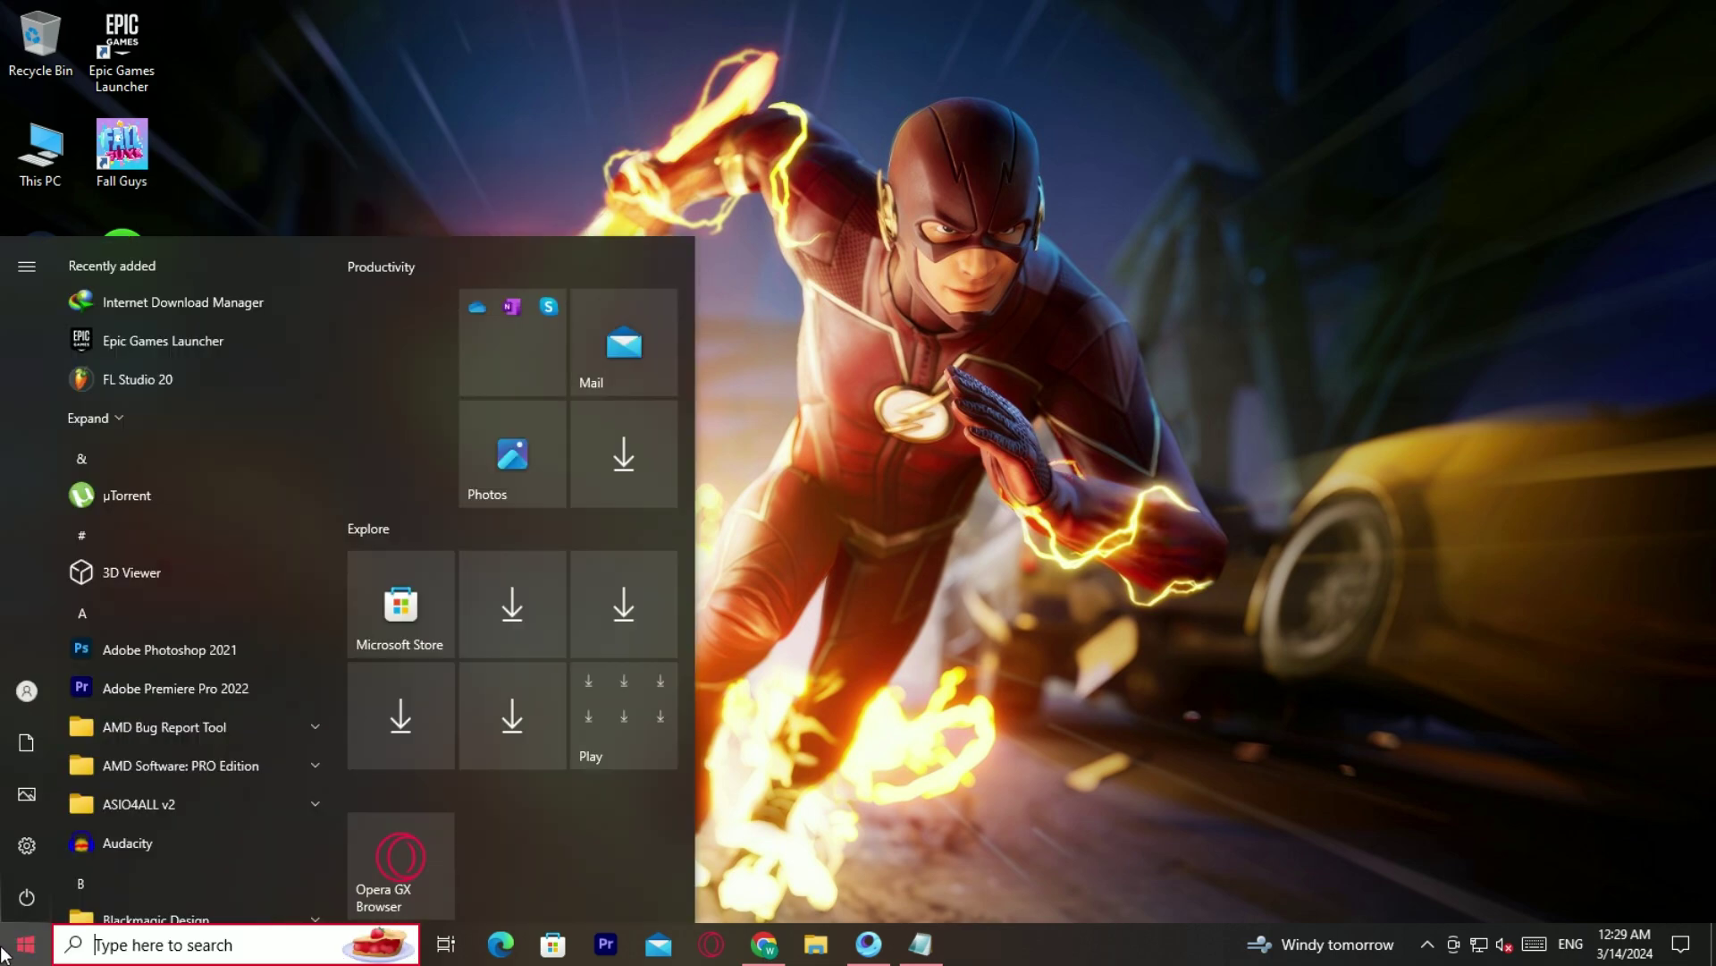
text(backgr)
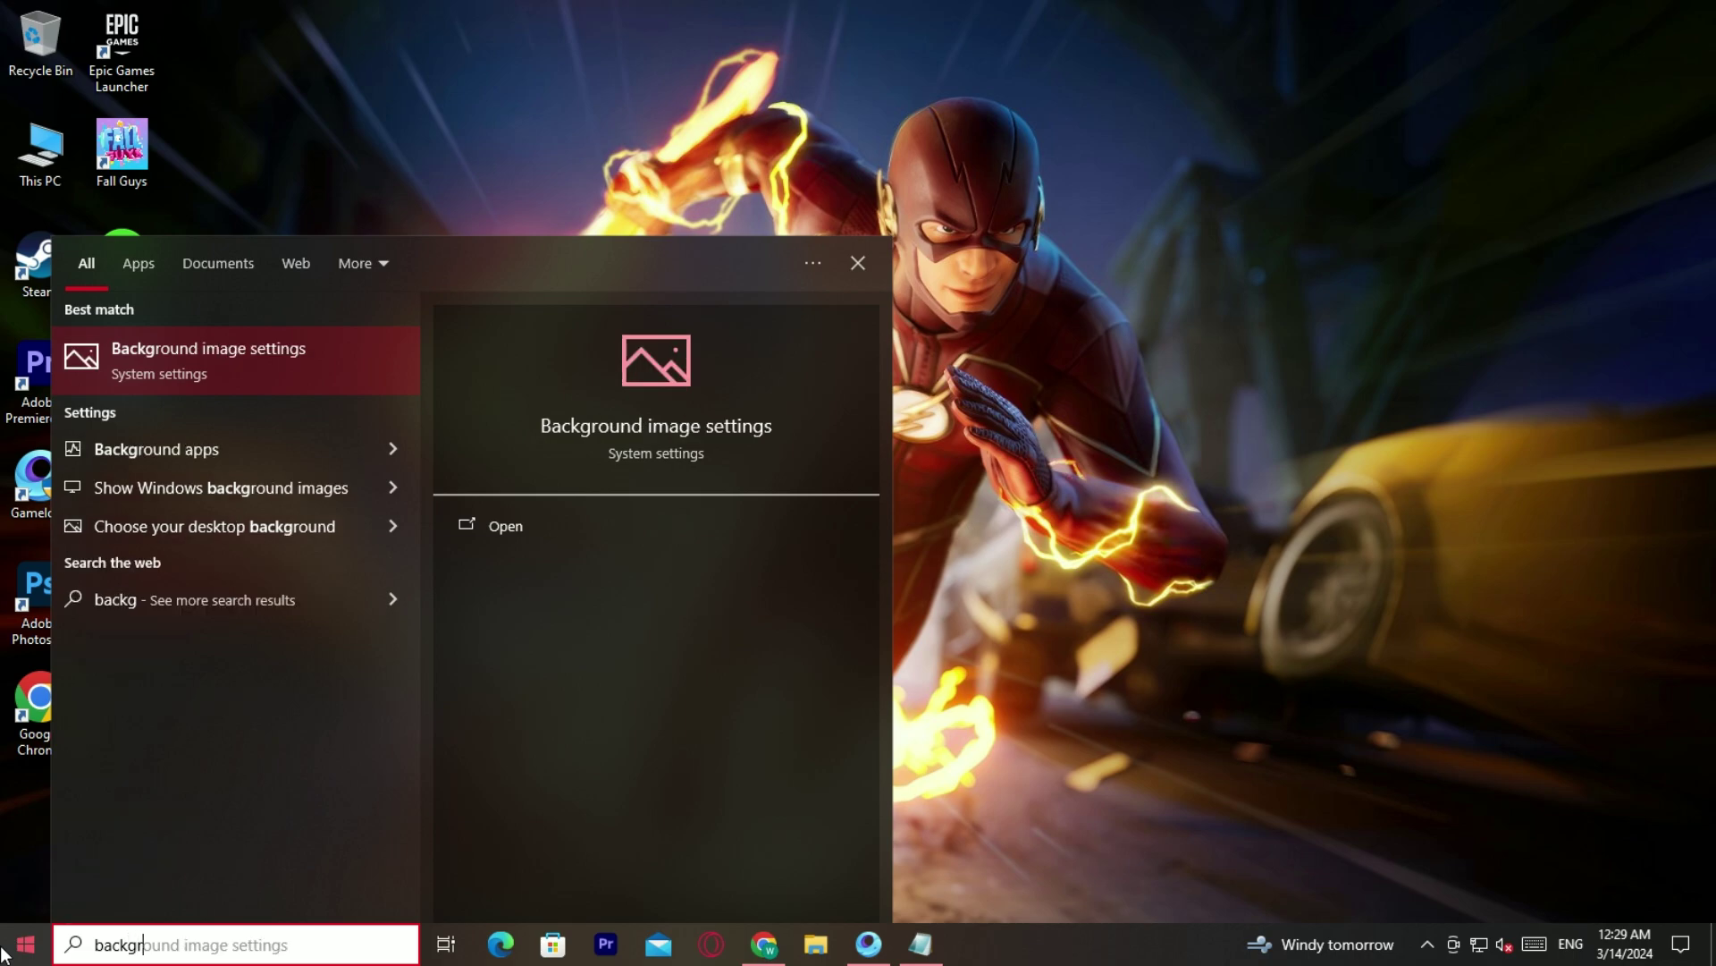
text(ound)
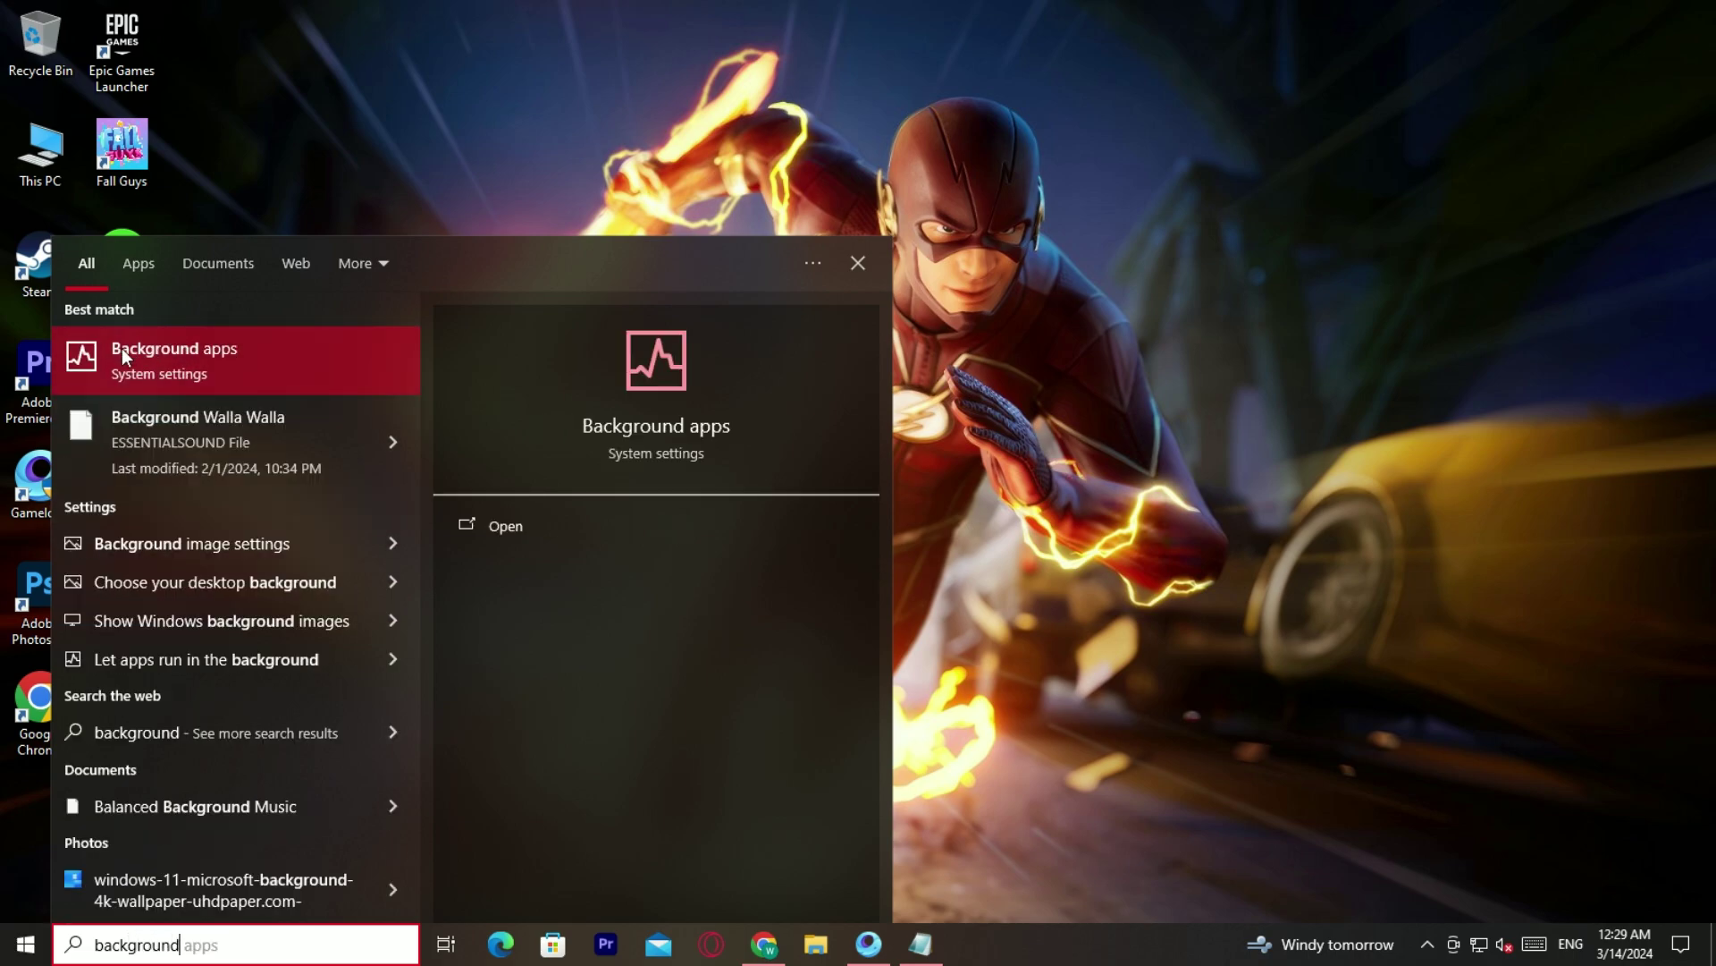
click(297, 355)
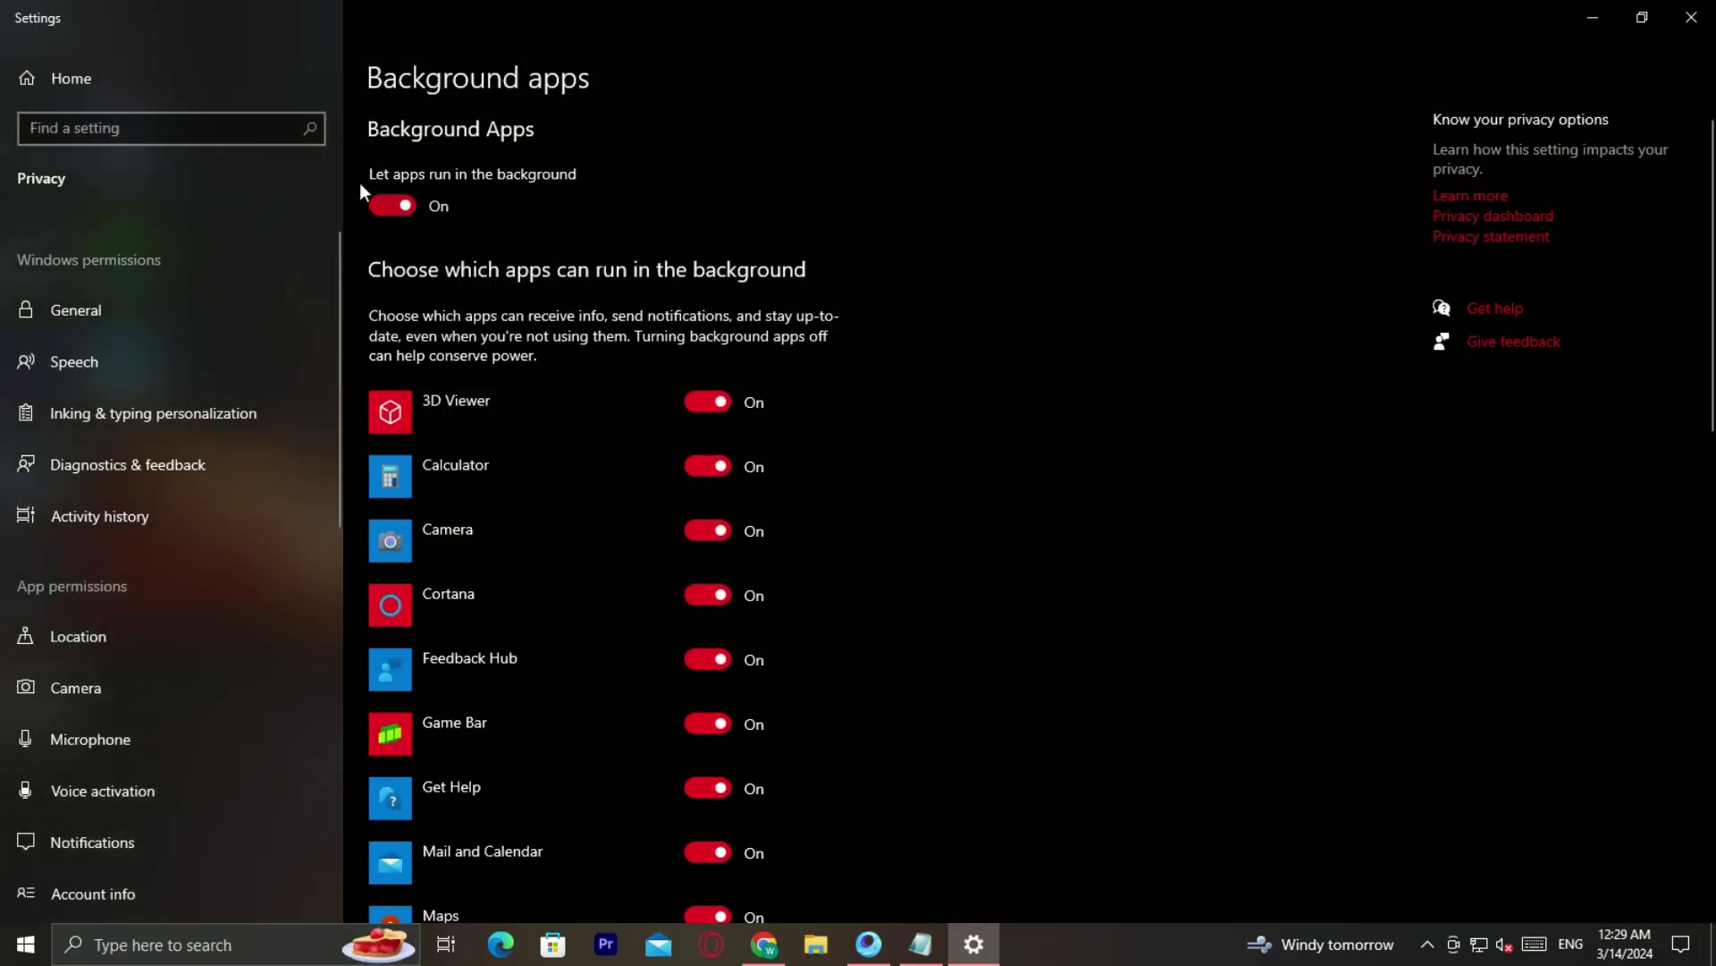
click(386, 207)
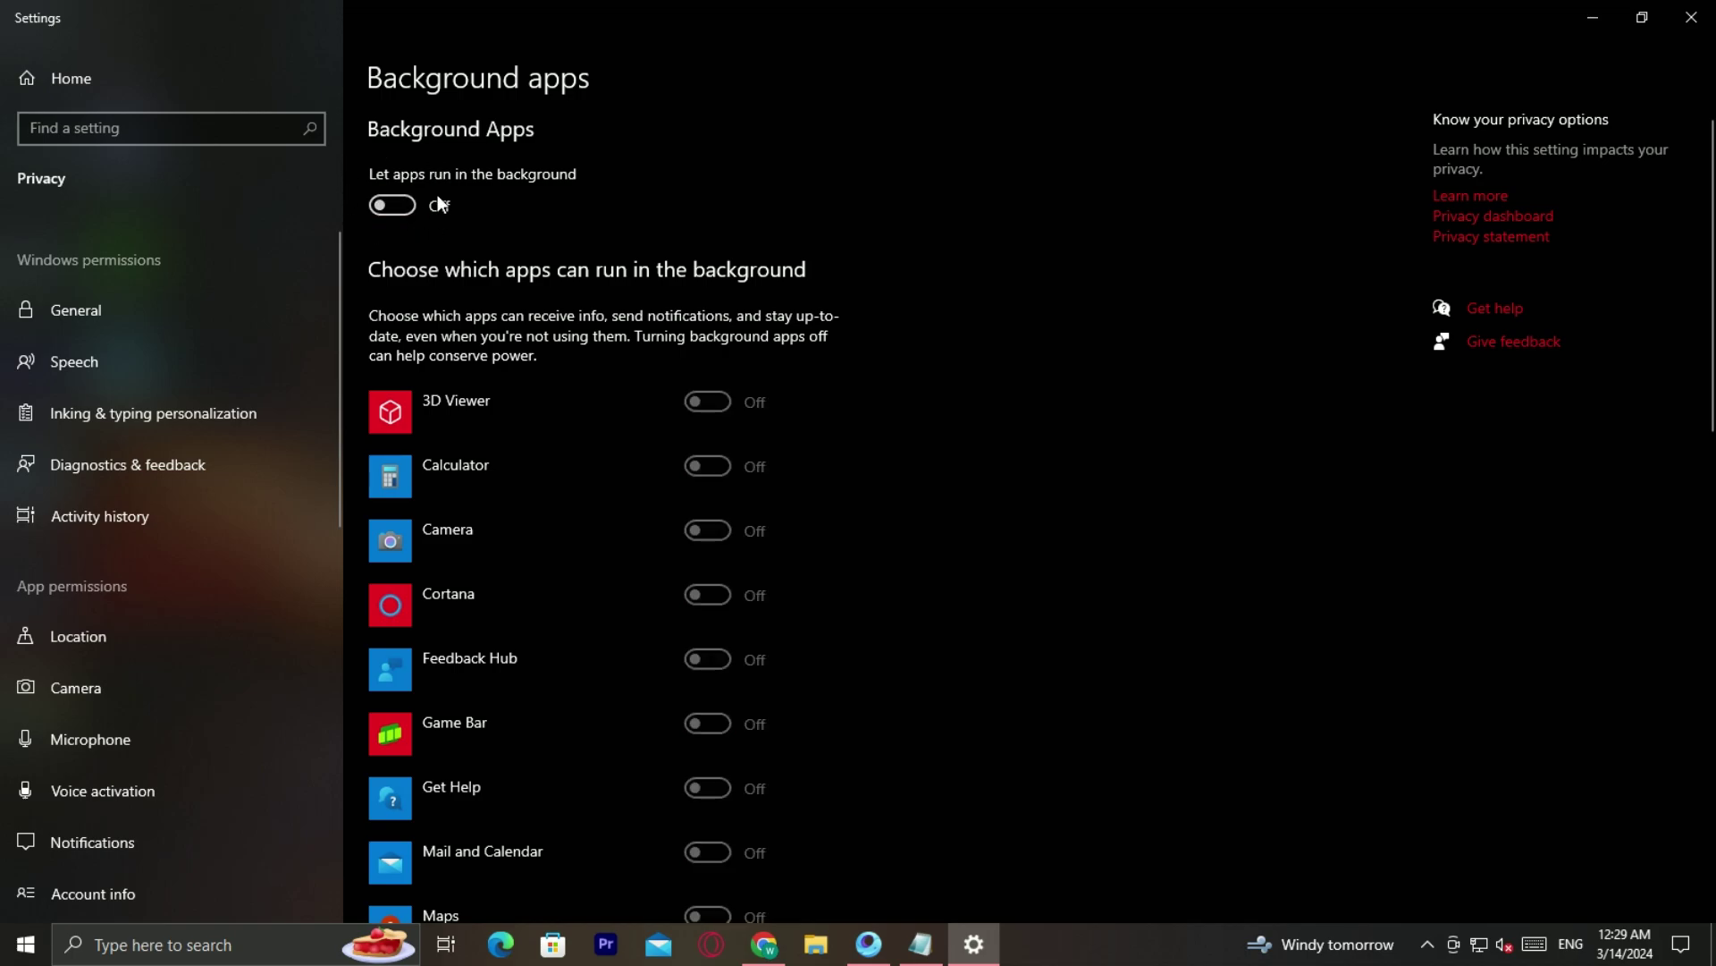
key(alt+F4)
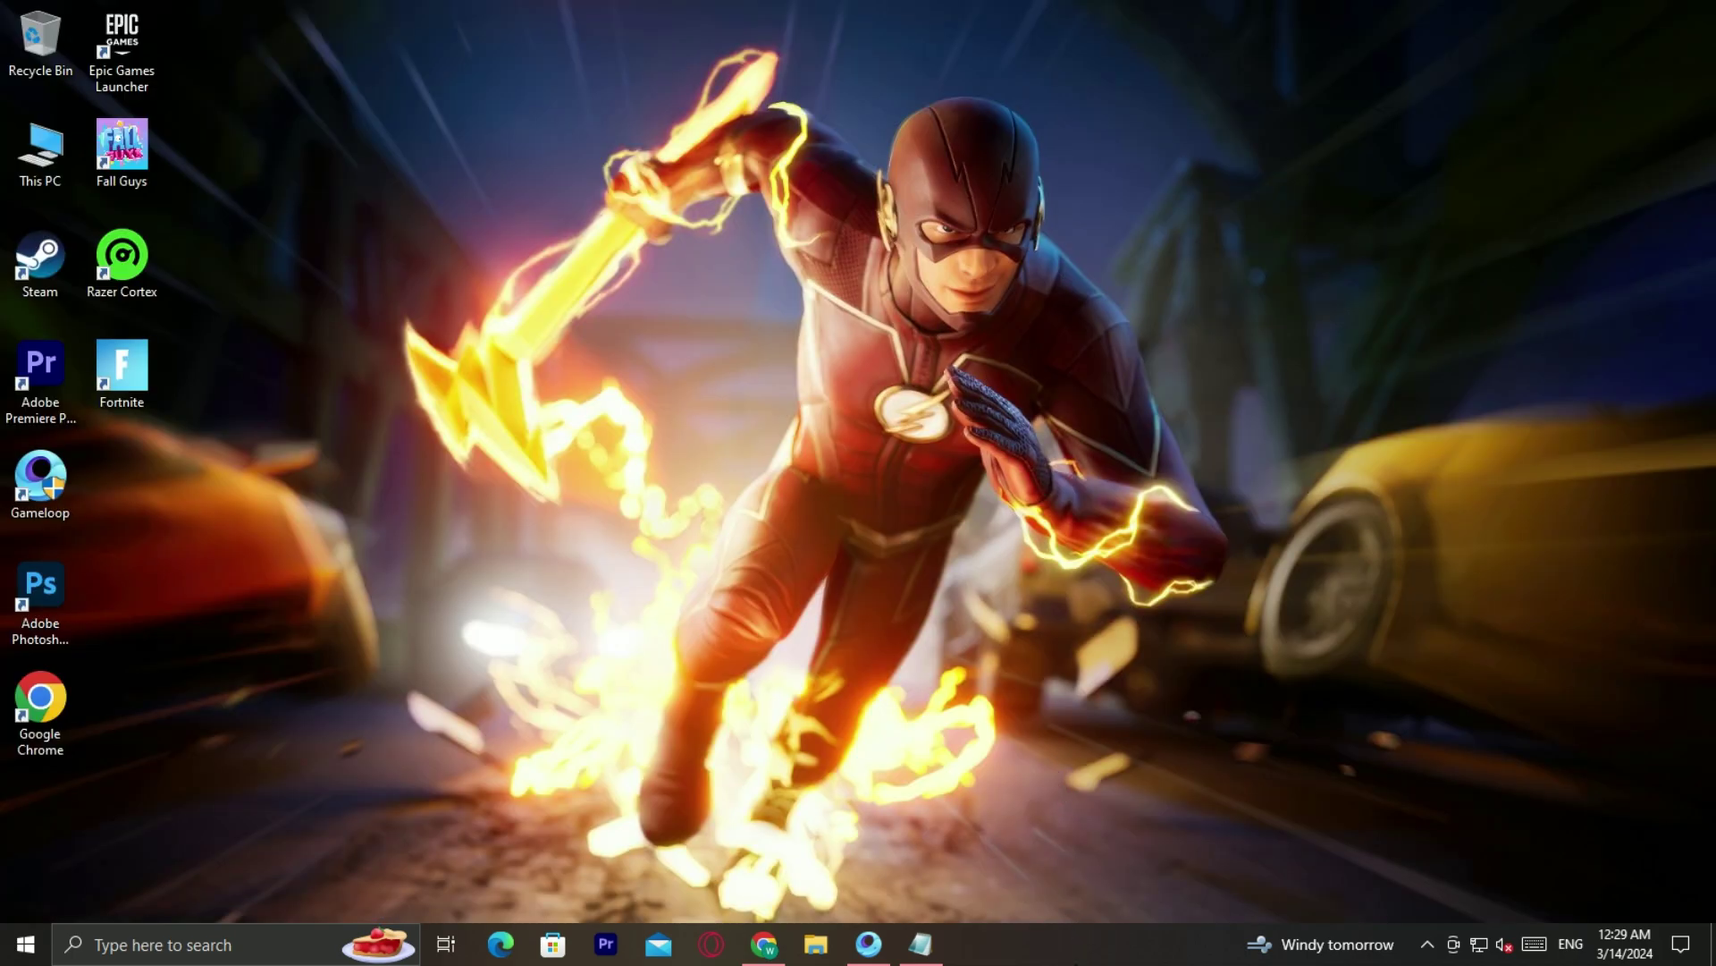
Open Task Manager's startup apps and disable Internet Download Manager at startup
right_click(1080, 944)
click(1191, 862)
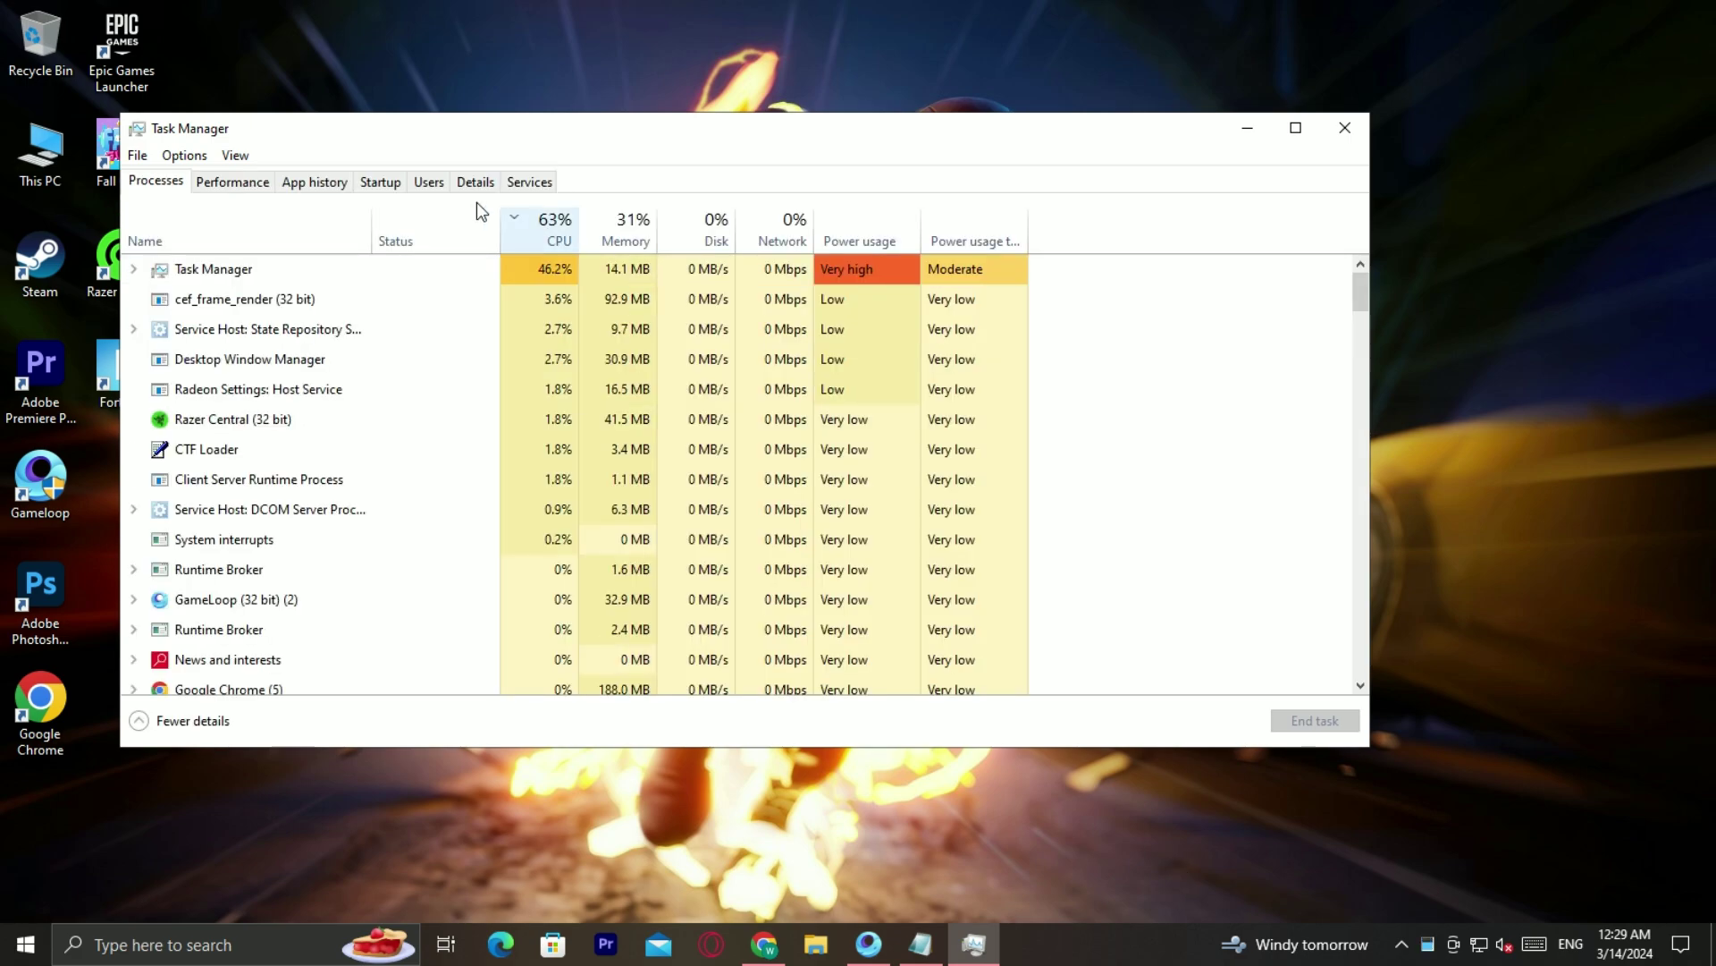
click(380, 181)
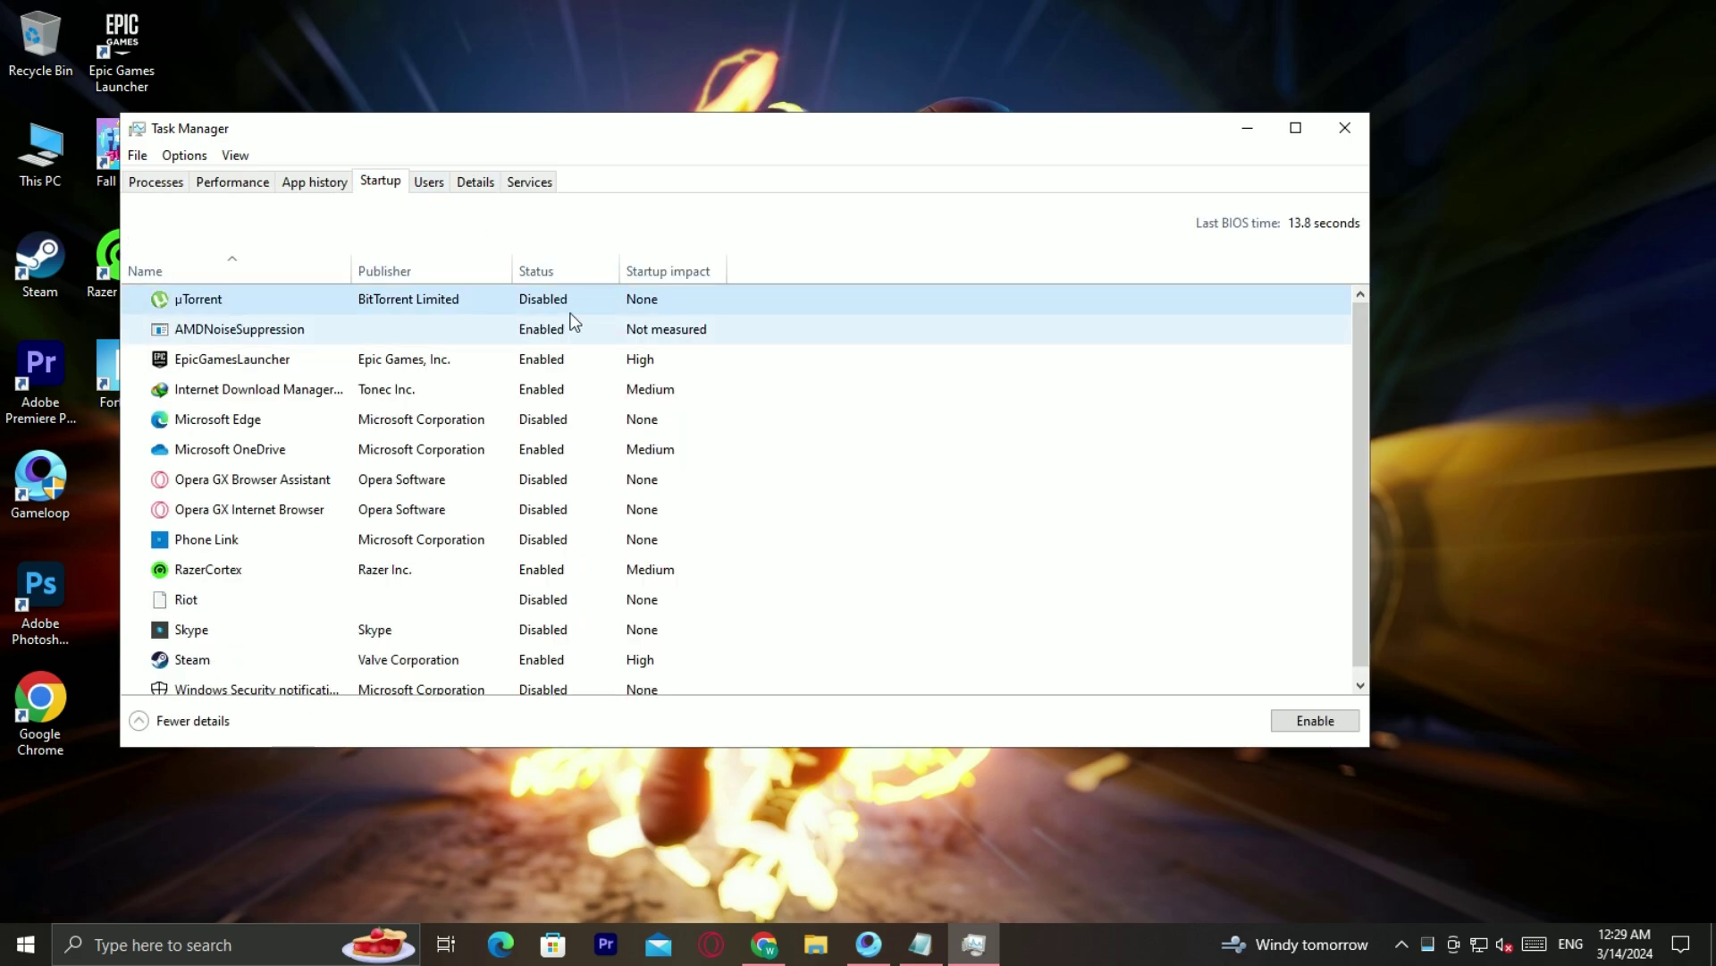
click(447, 329)
click(546, 388)
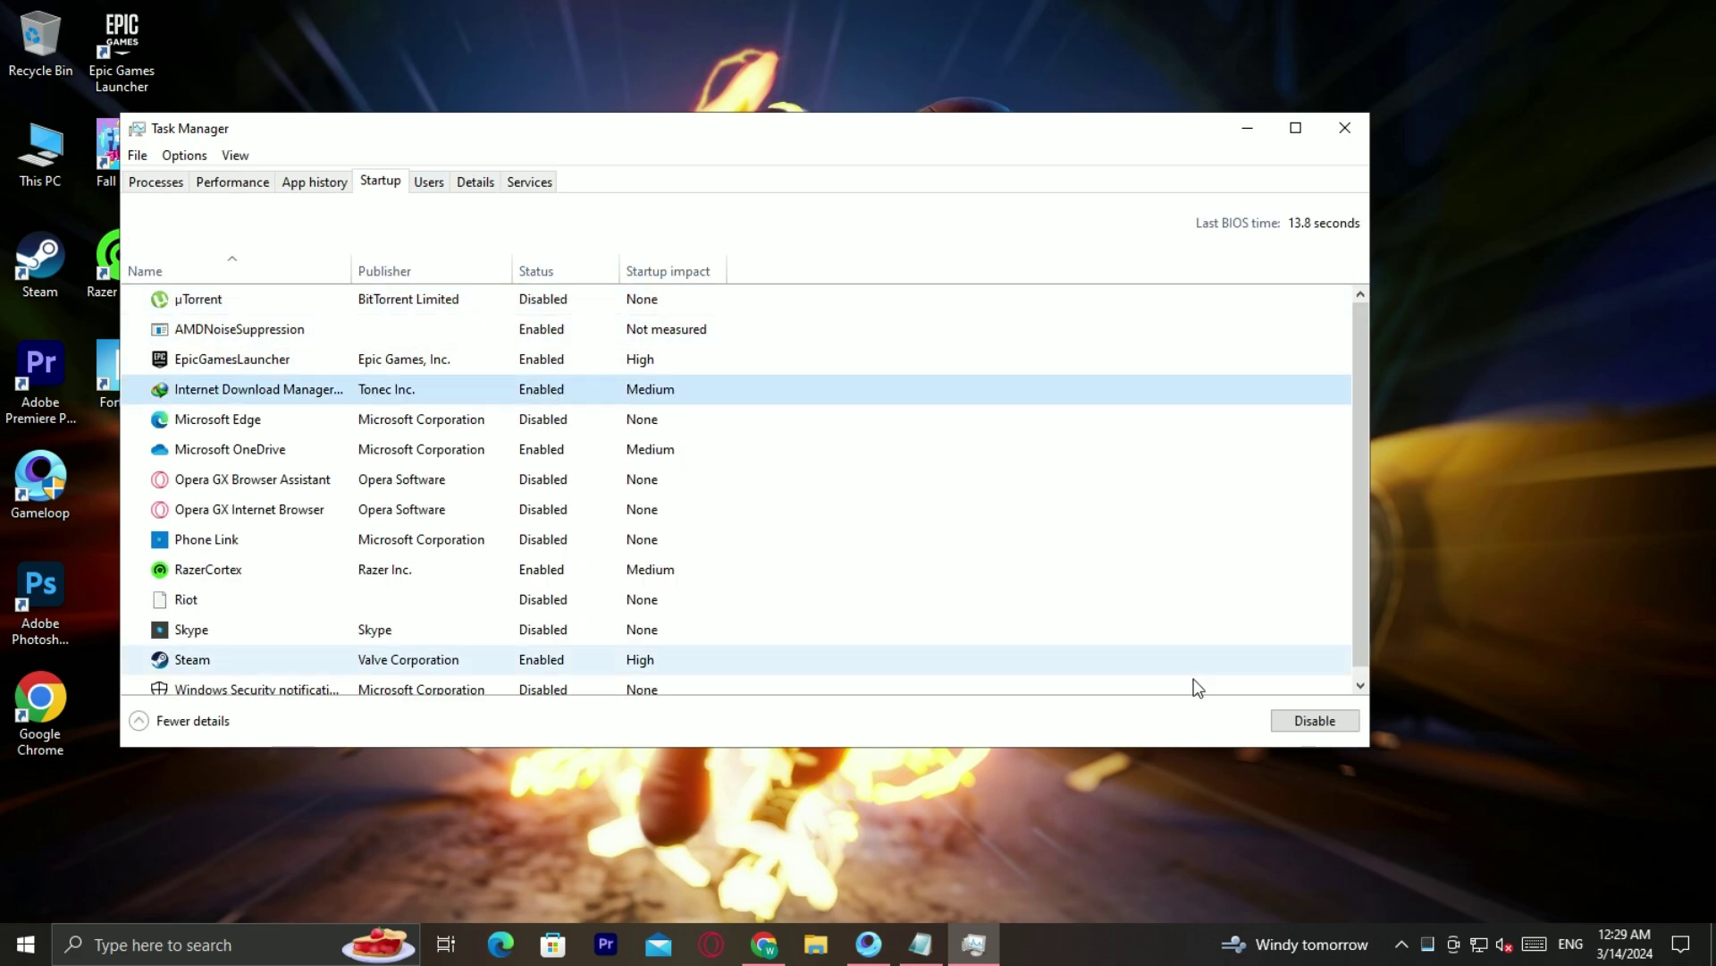
click(1307, 721)
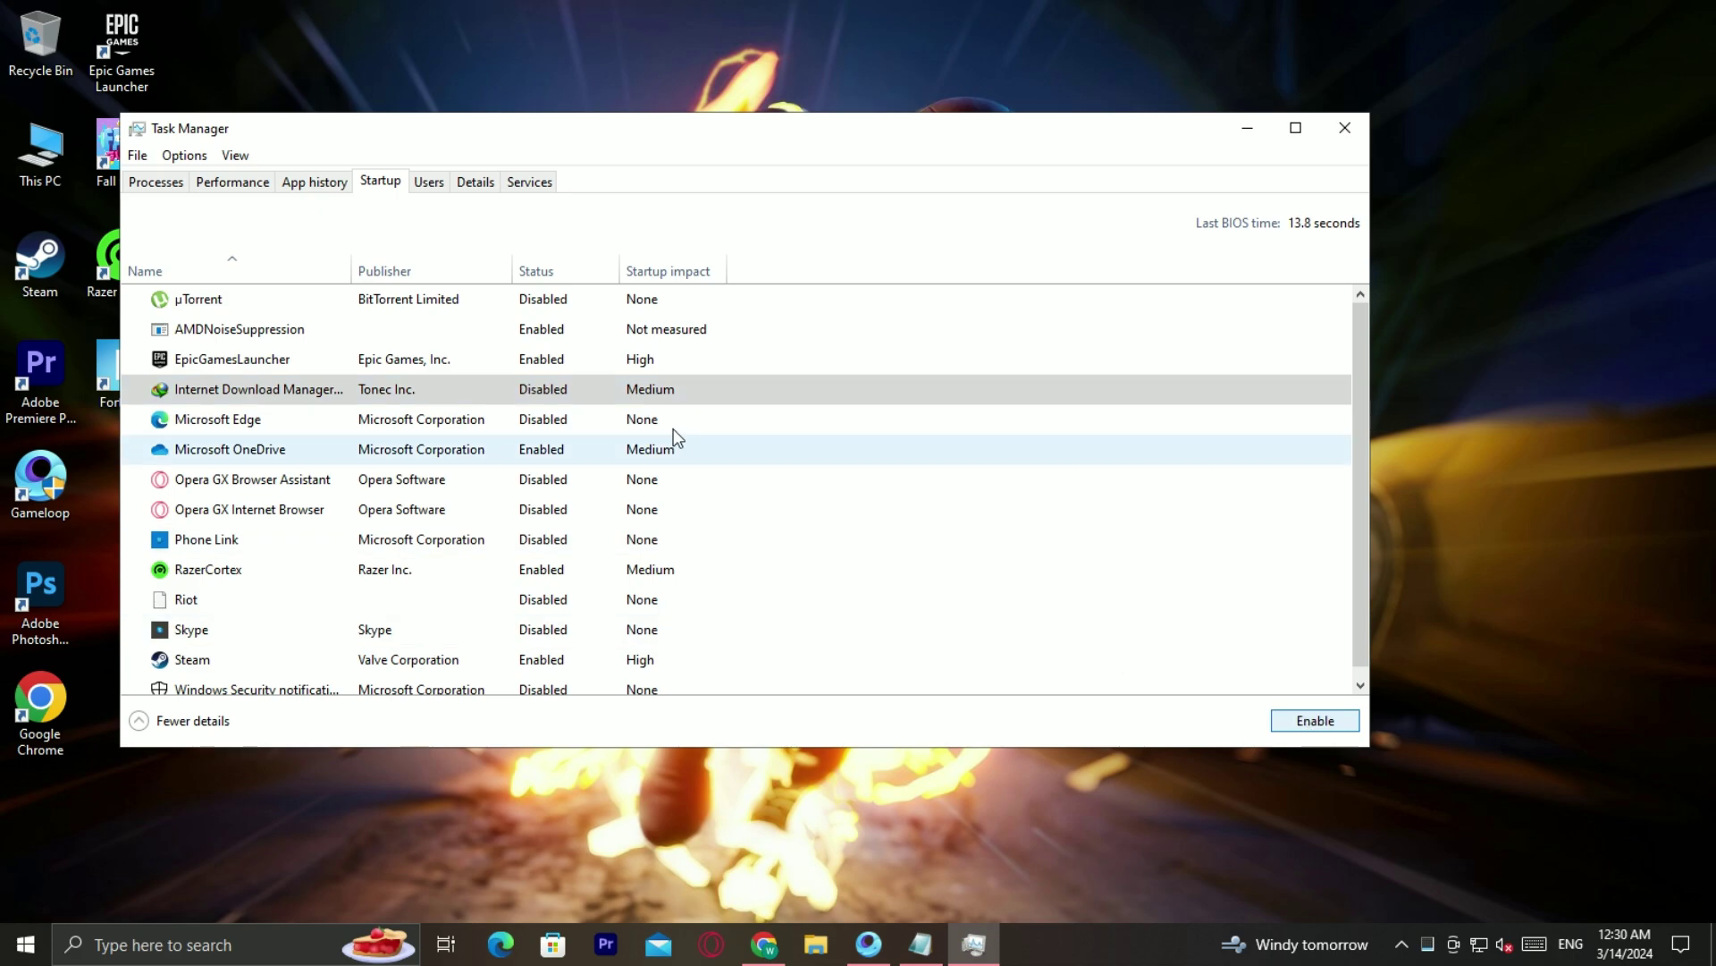
Disable RazerCortex at startup and close Task Manager
click(554, 568)
click(1314, 721)
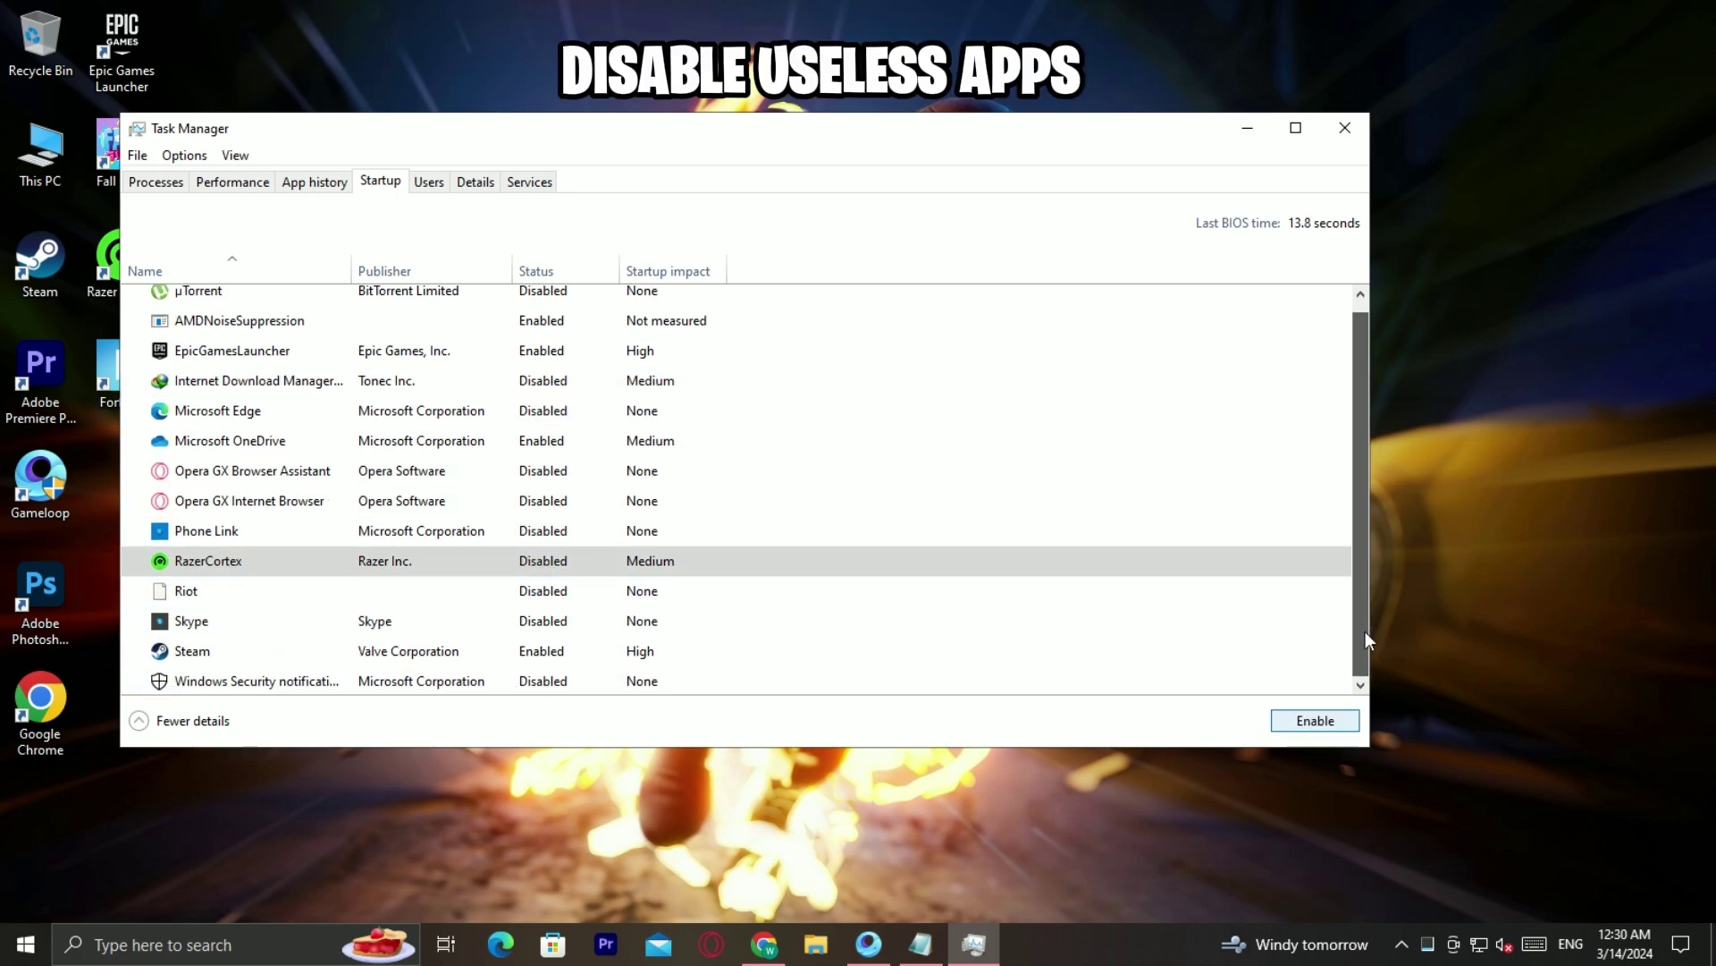
scroll(1359, 631, down, 1)
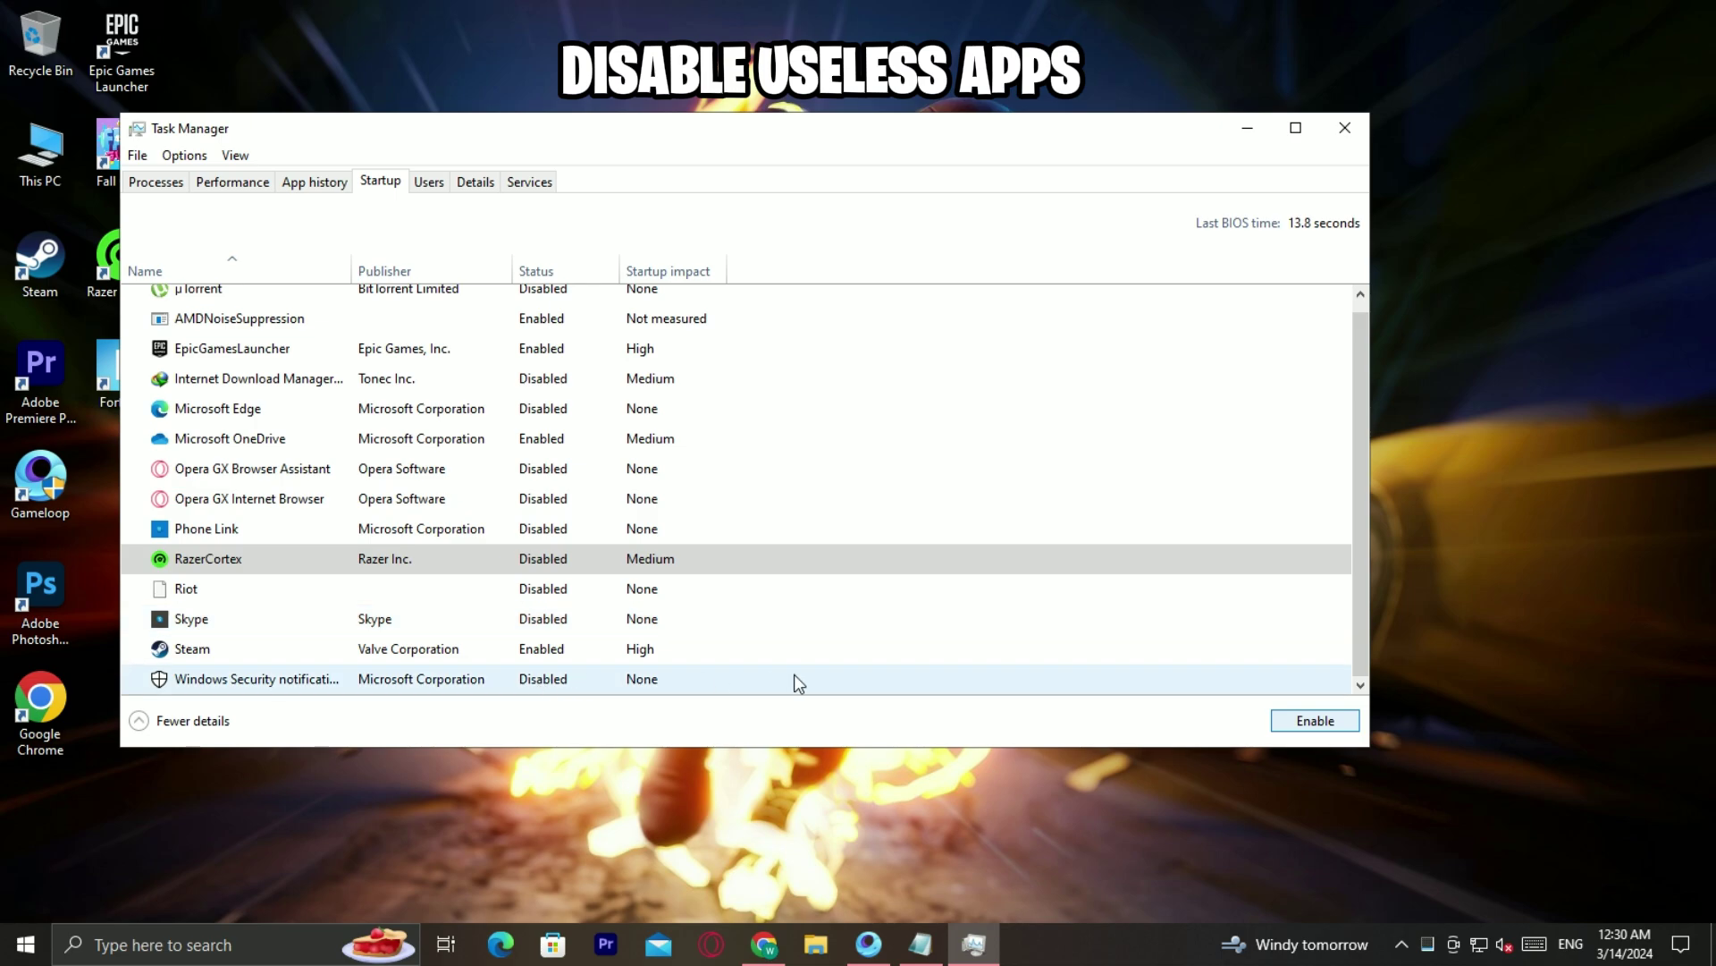
click(1365, 128)
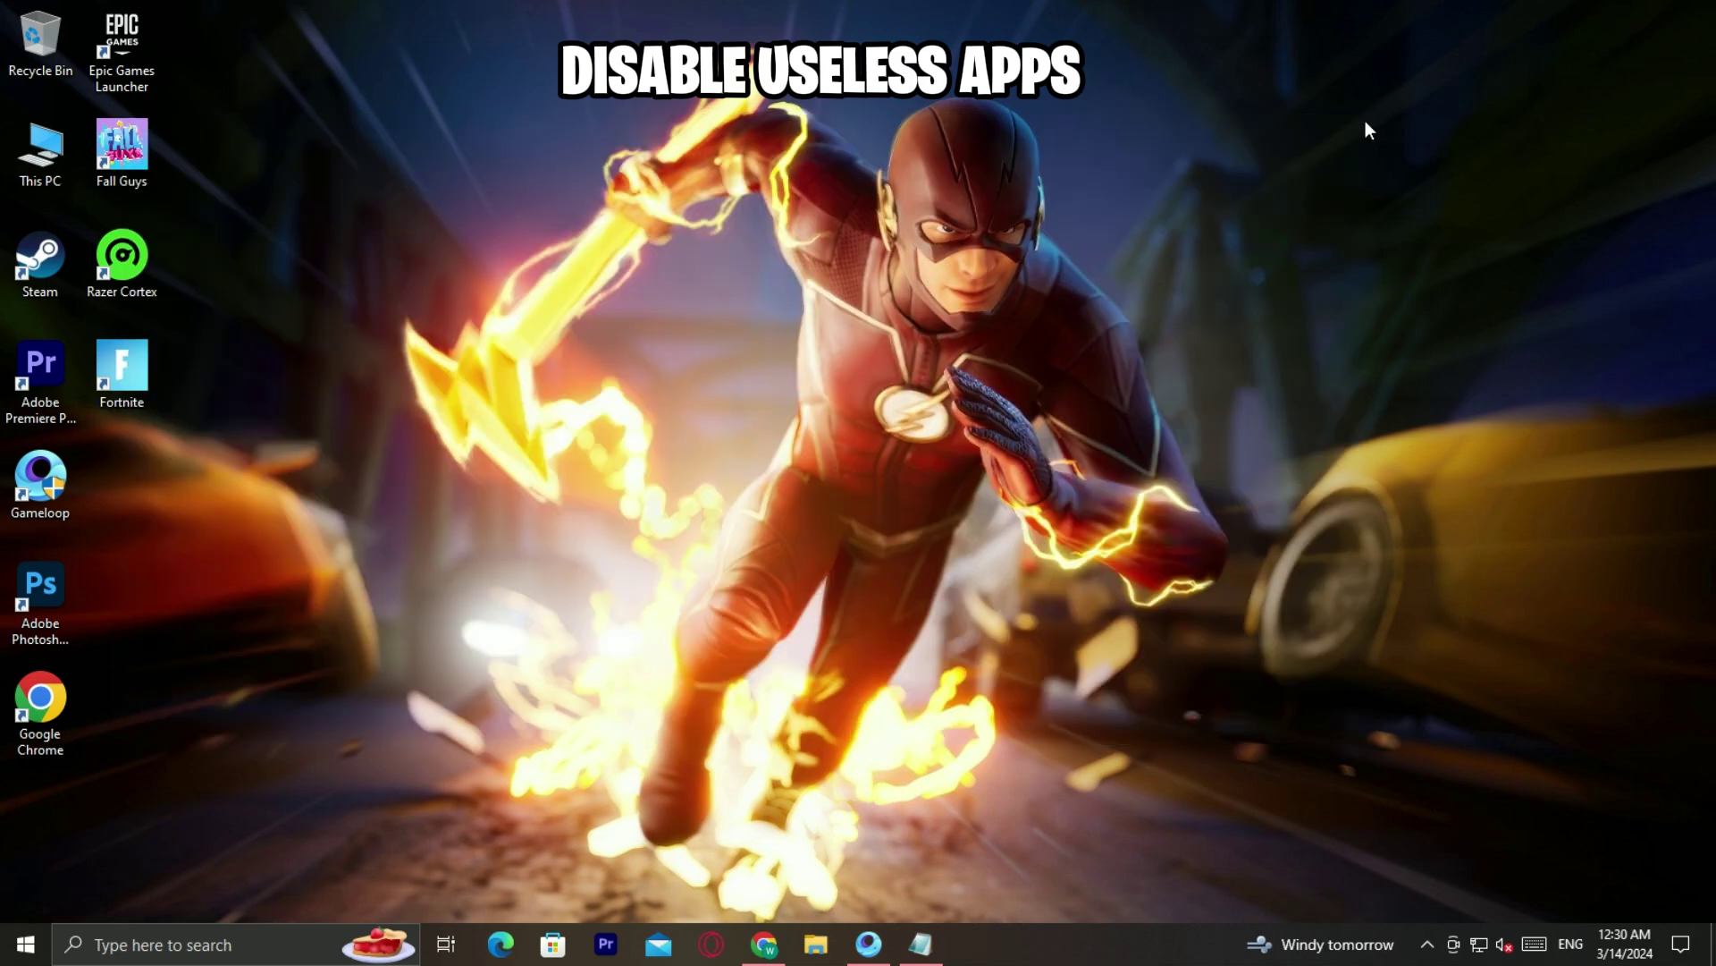
Turn on Game Mode in the Windows gaming settings, view the Game Bar settings and return to the desktop
key(super)
text(gamemod)
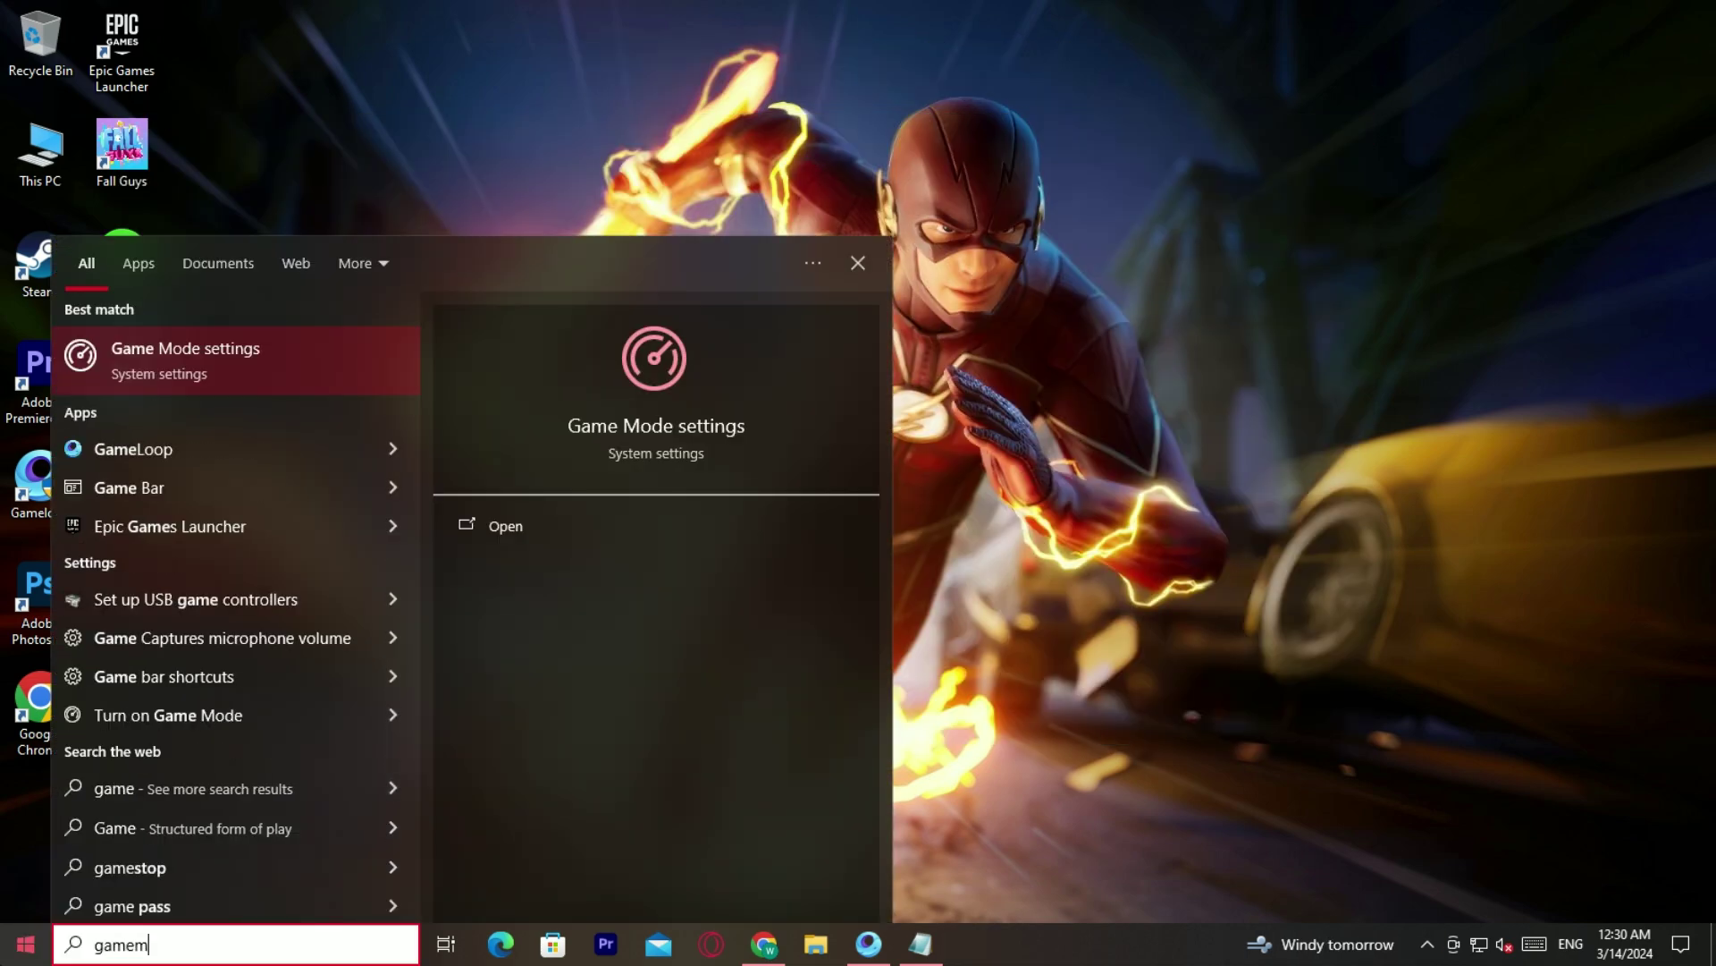
click(165, 353)
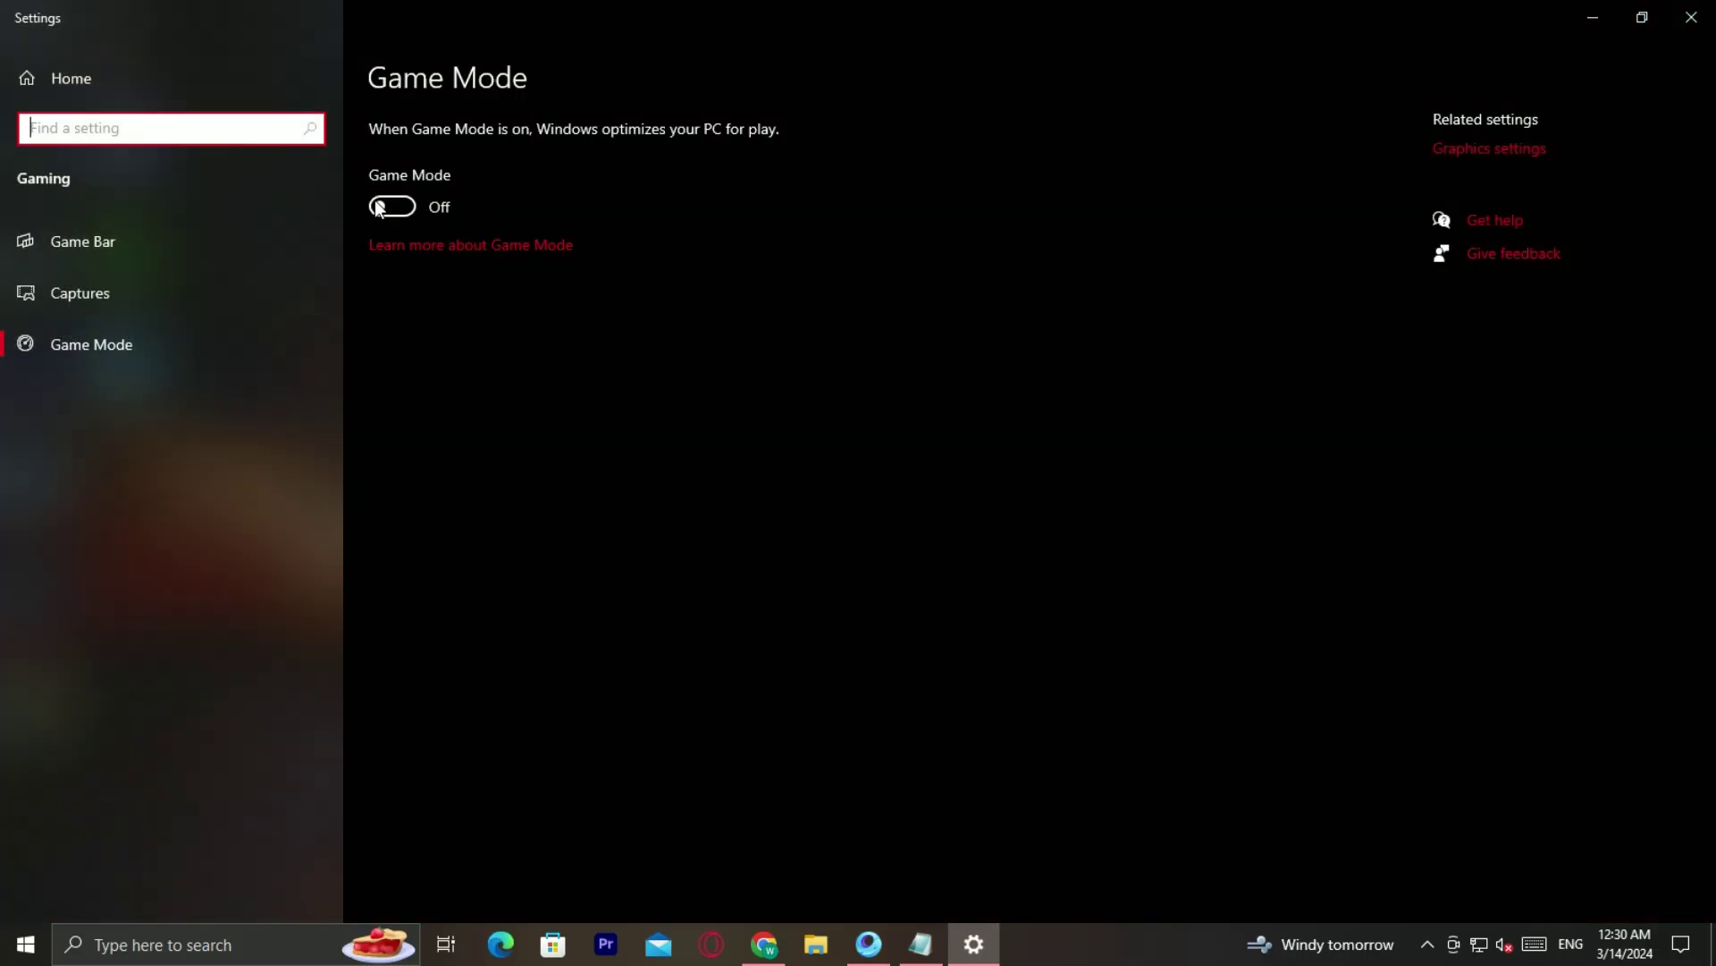
click(403, 210)
click(215, 234)
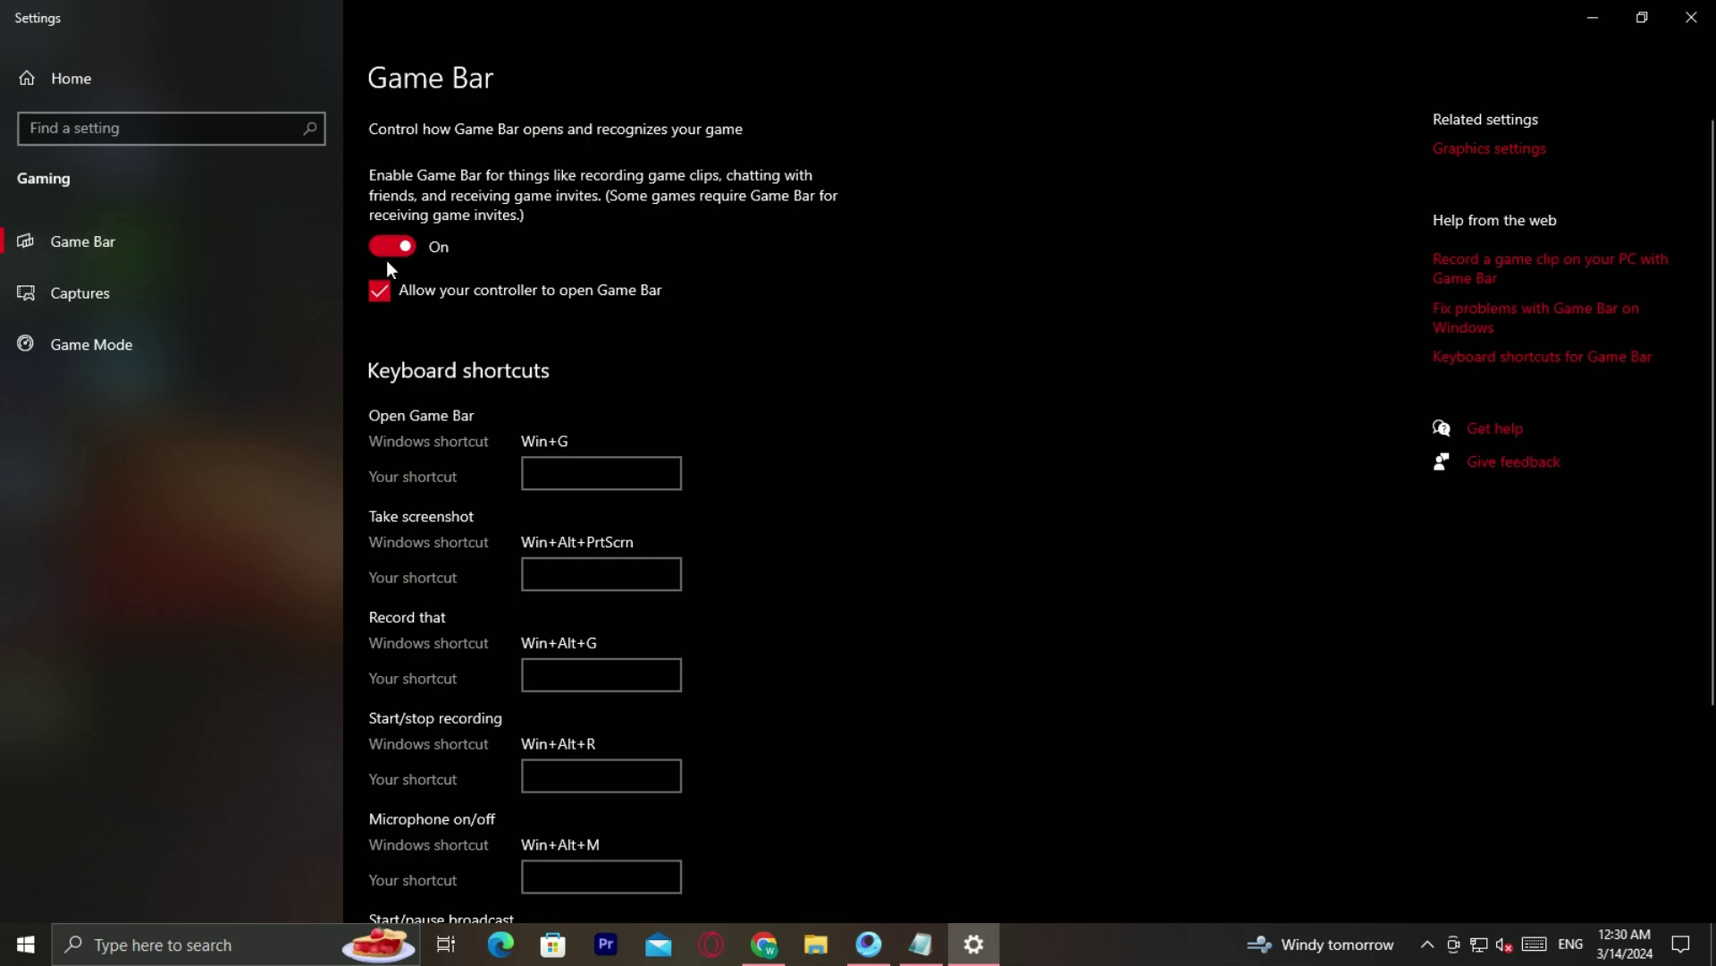
key(super+d)
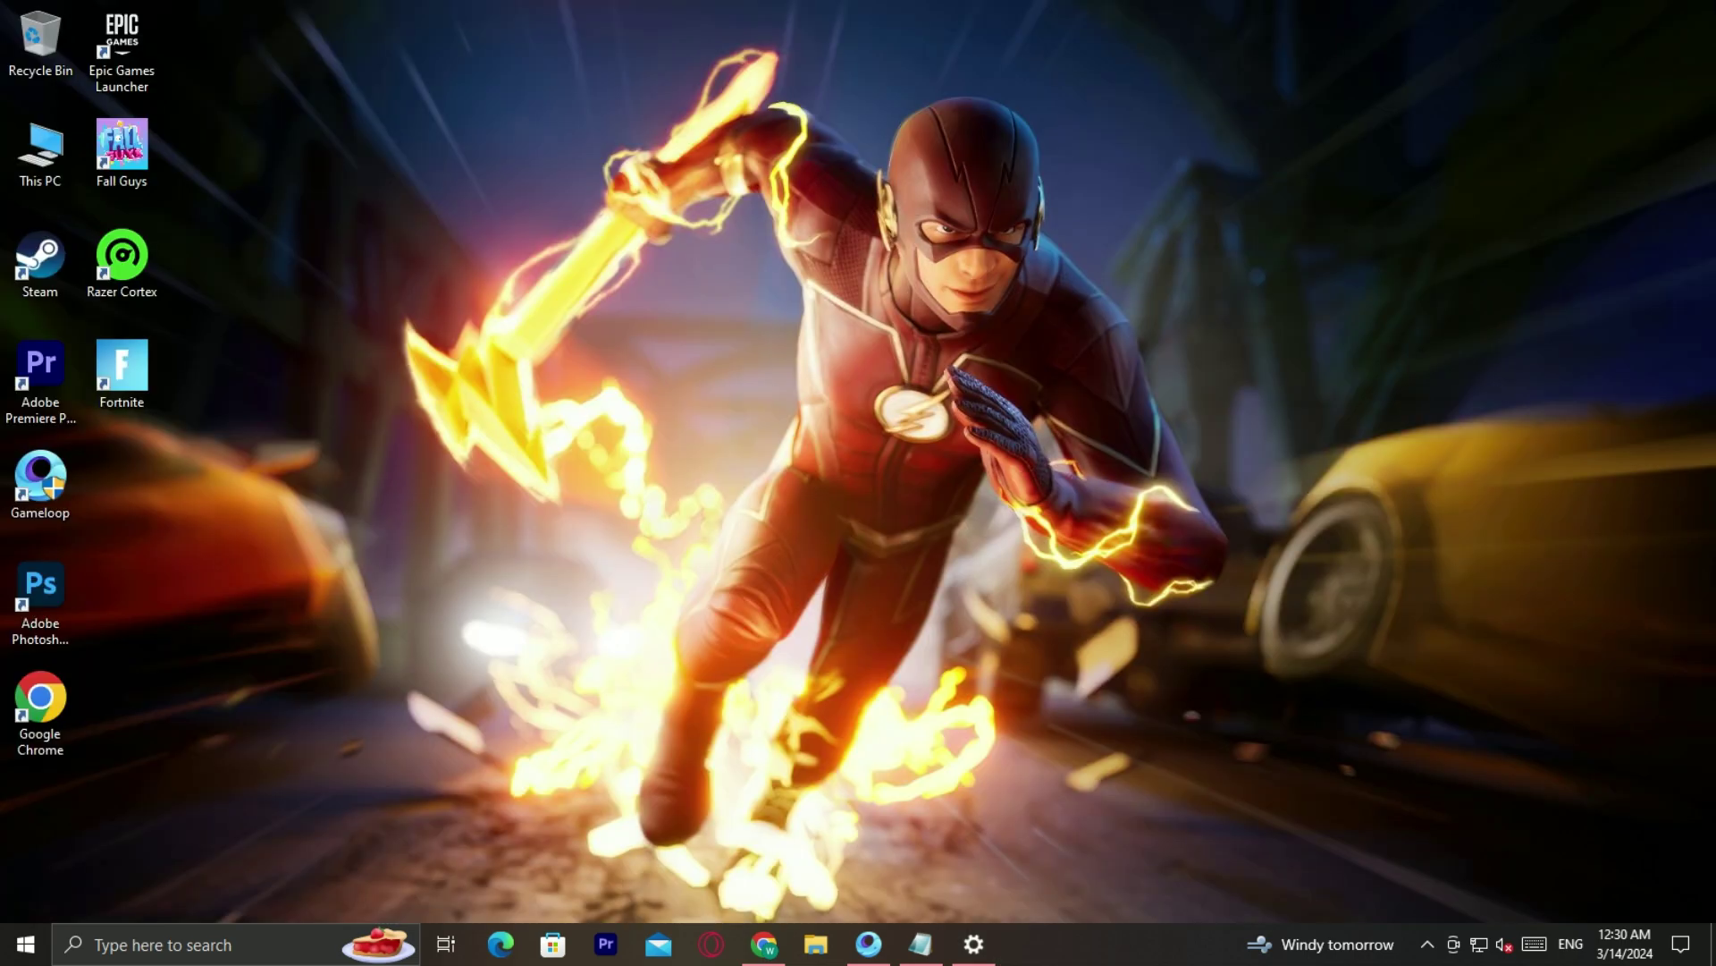
Search for System Configuration, open it and bring up the advanced boot options
click(25, 929)
text(ms)
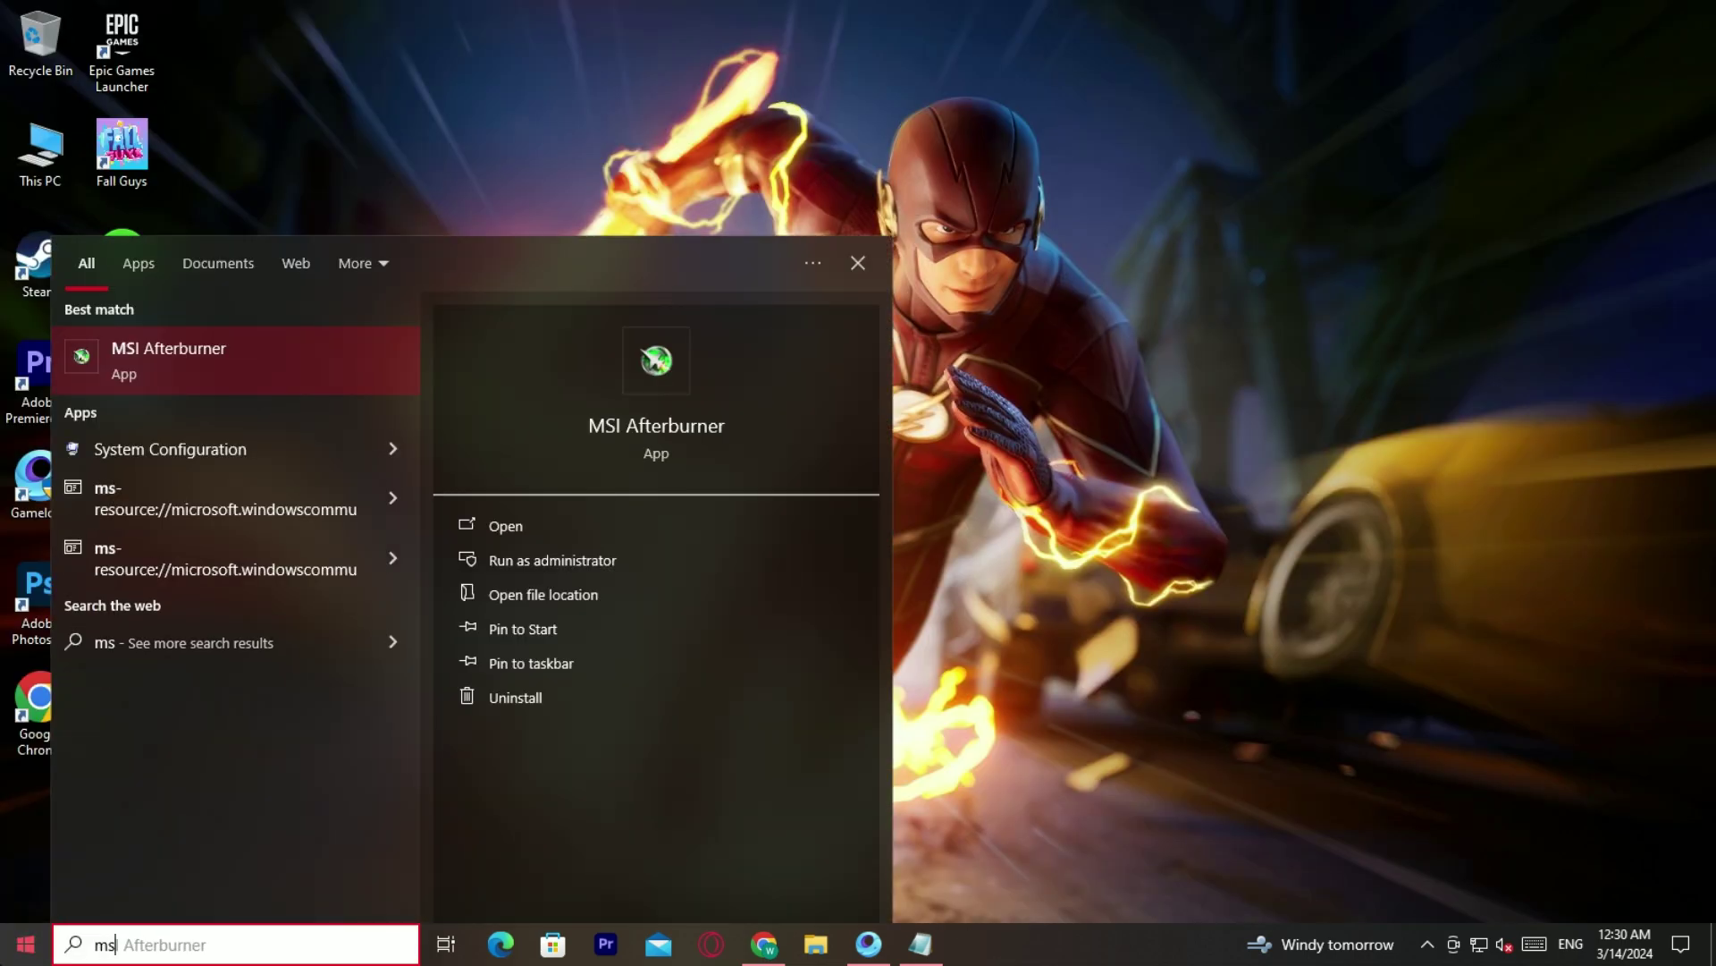
text( conf)
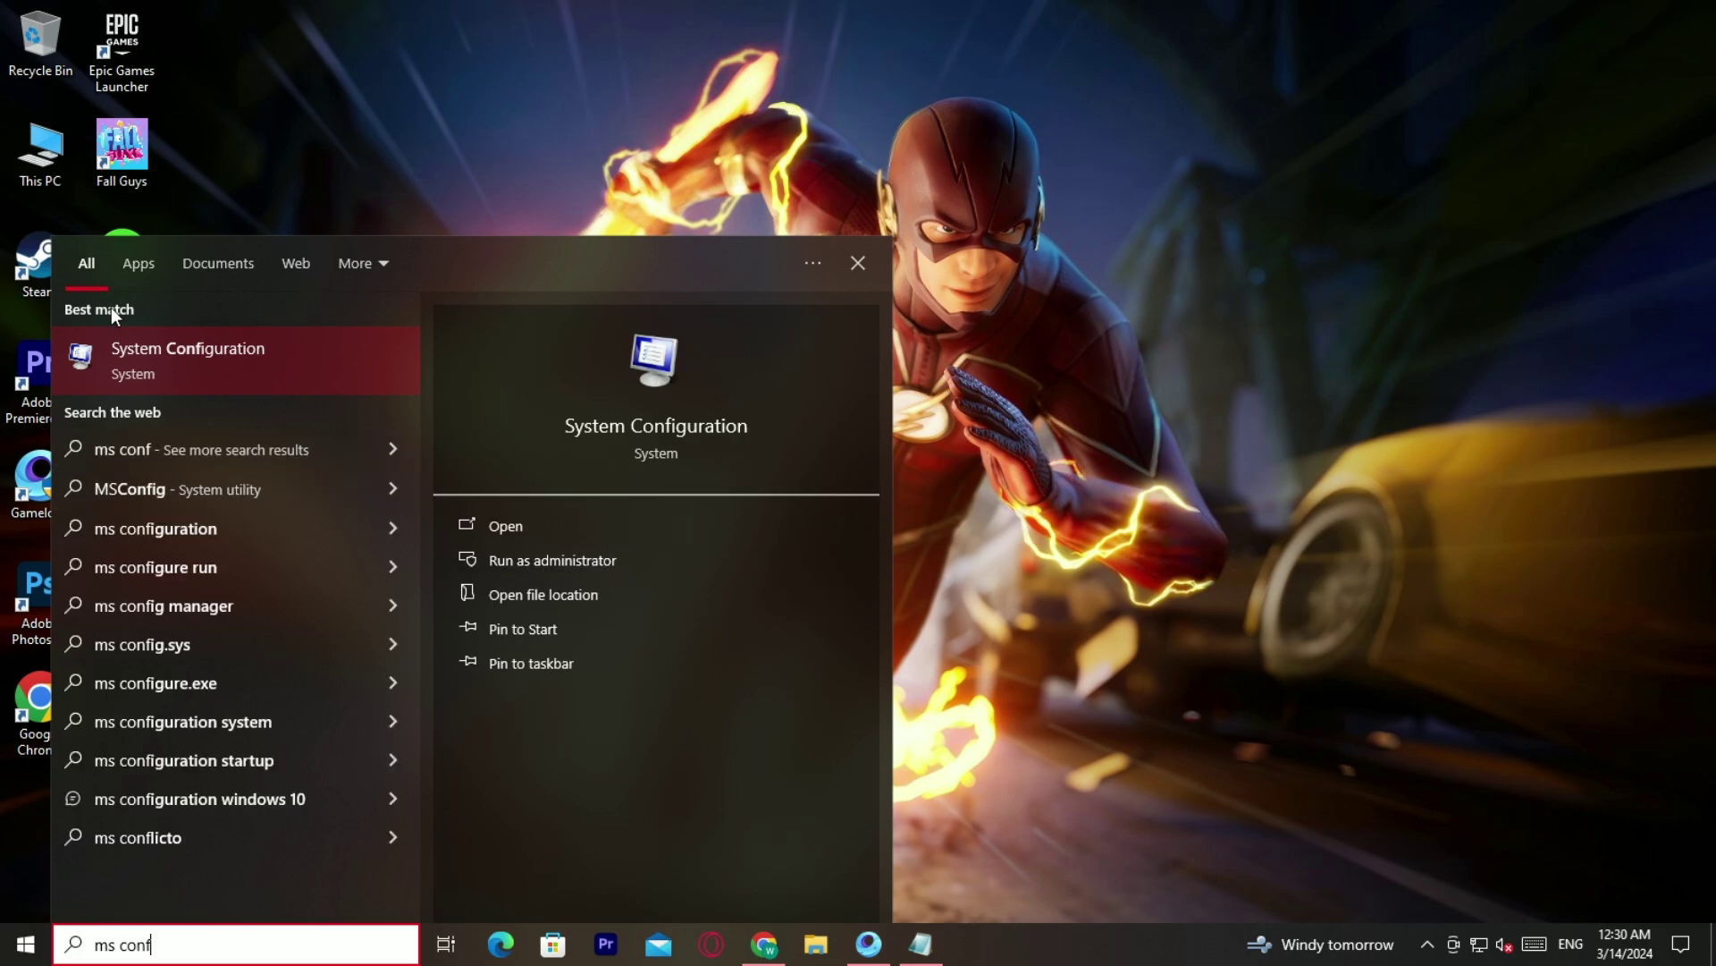
click(201, 375)
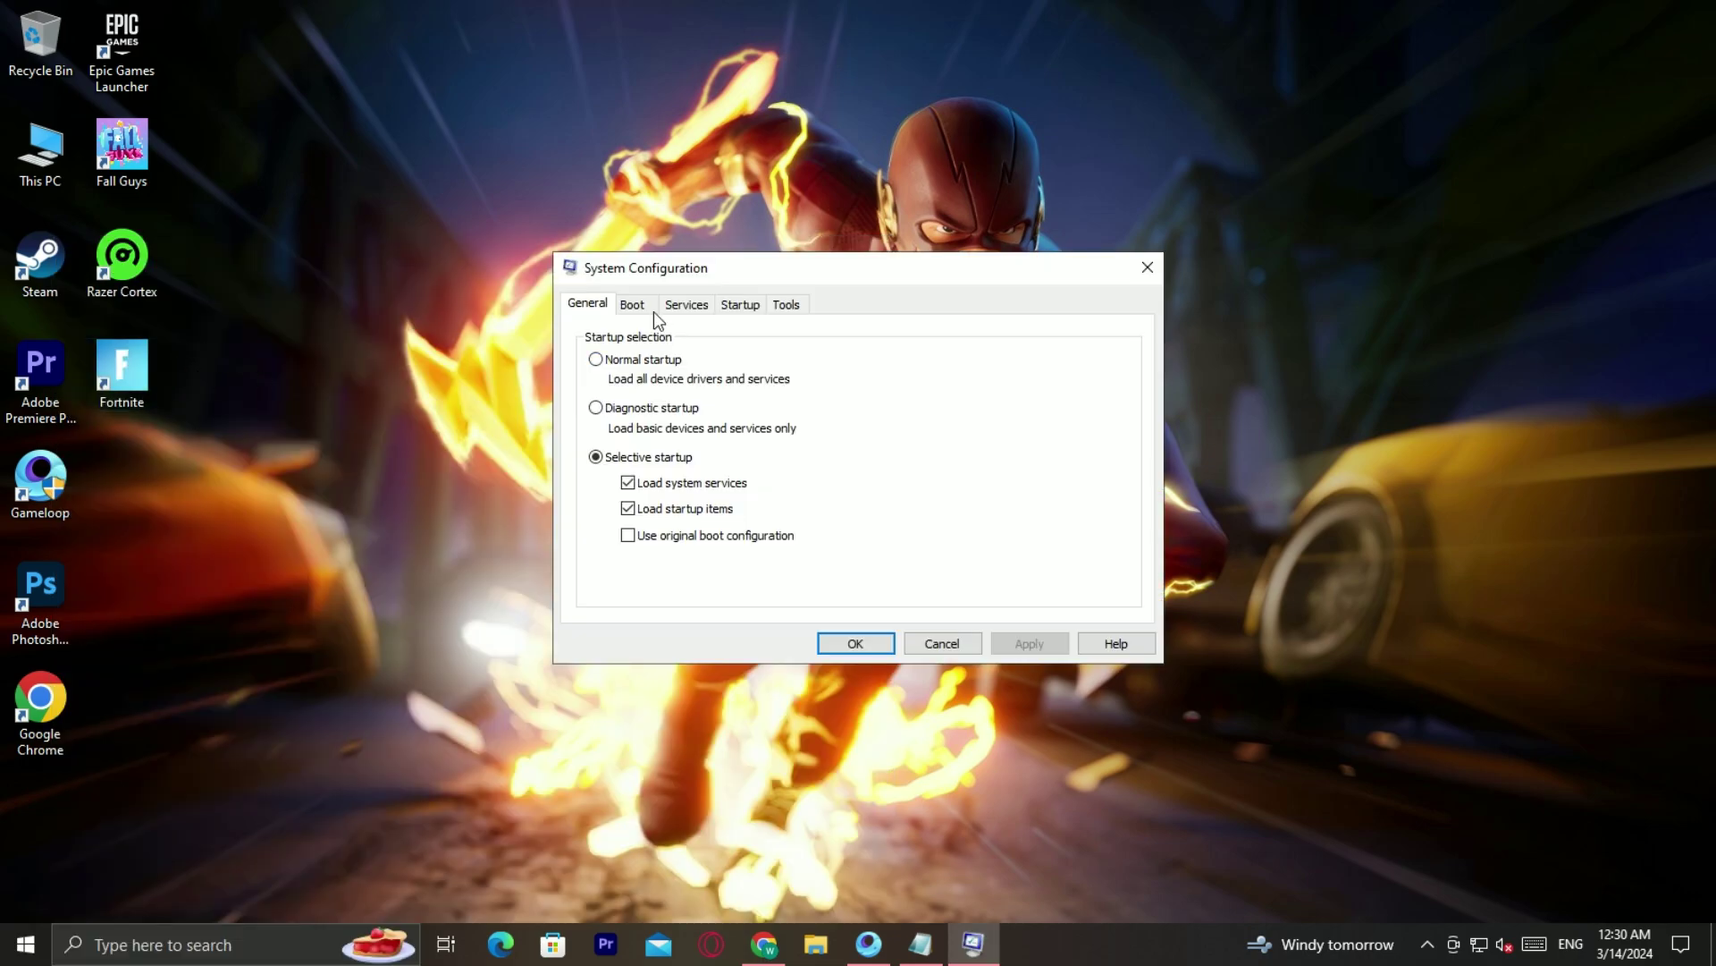
click(631, 309)
click(626, 458)
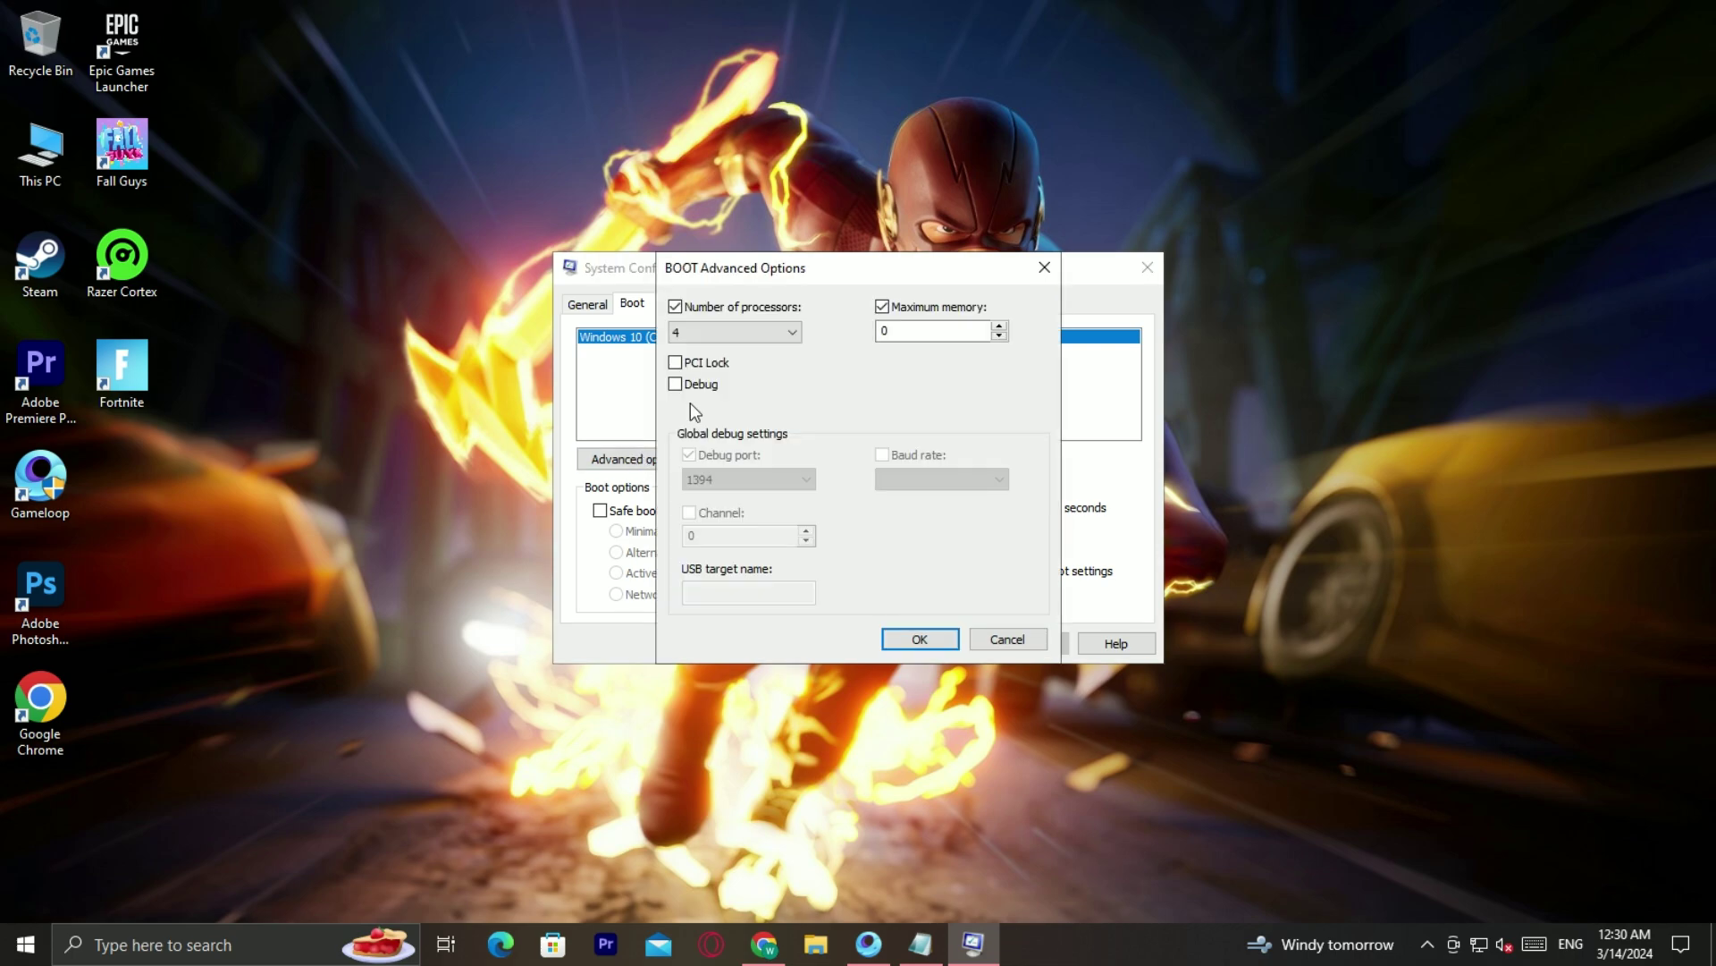
Toggle the maximum memory boot option off and back on, confirm and apply the boot settings, and close System Configuration
click(884, 307)
click(884, 306)
double_click(937, 331)
click(921, 640)
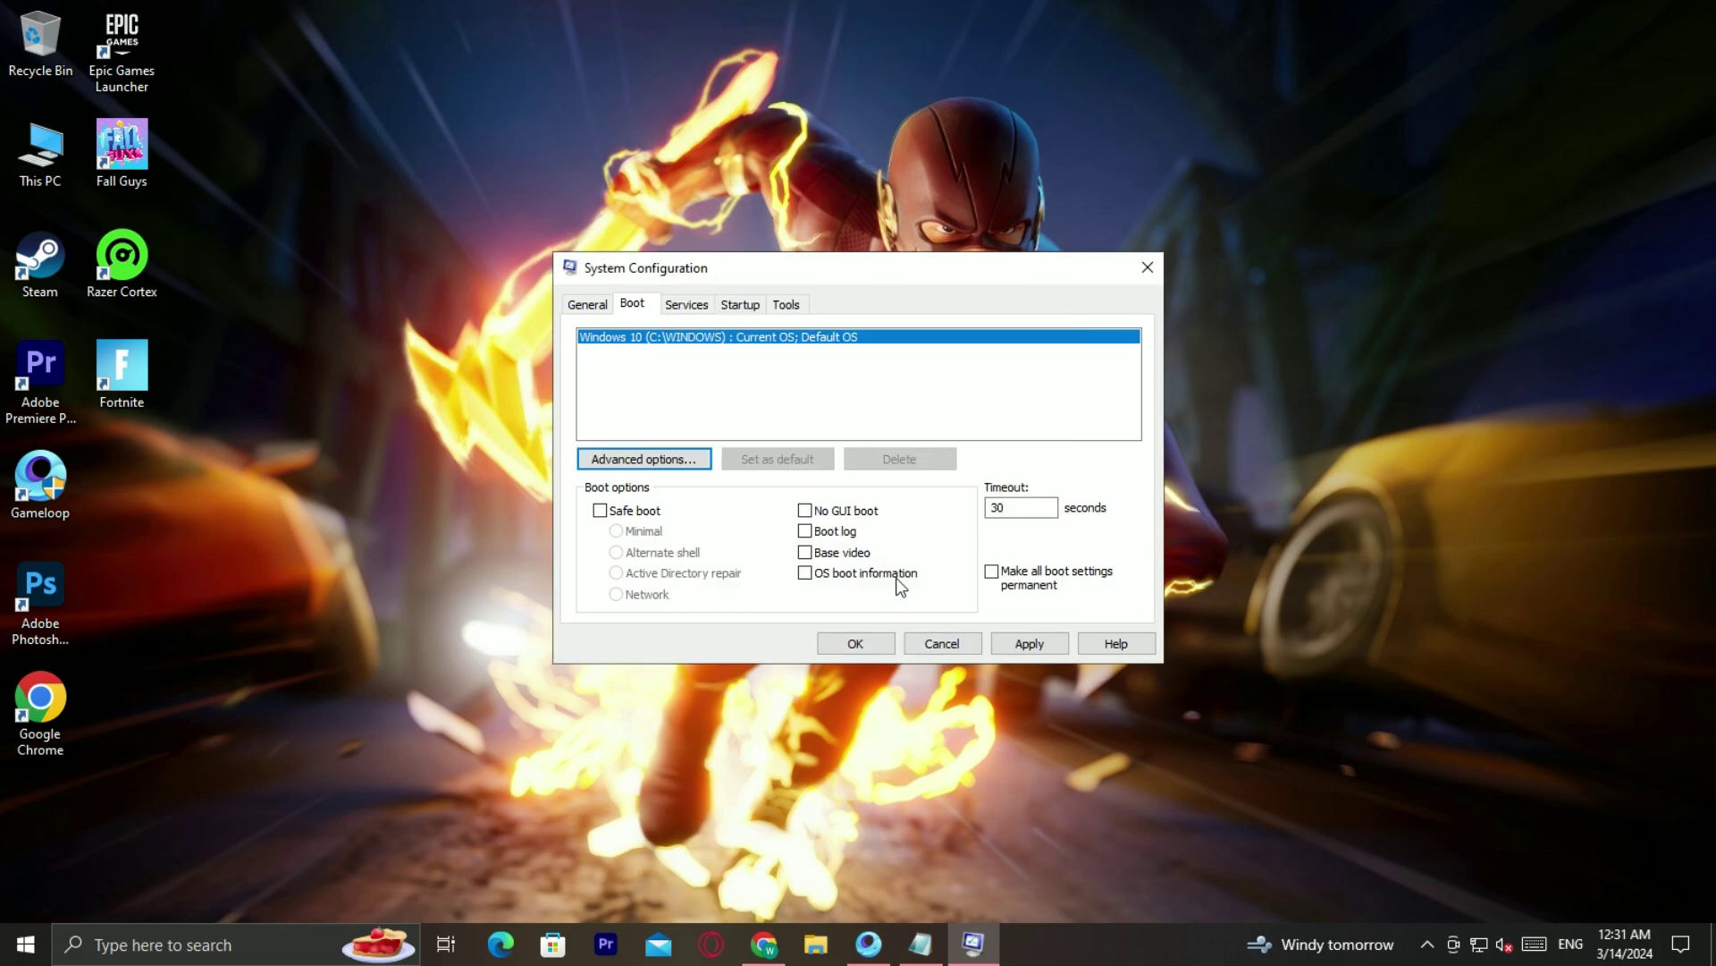
click(1028, 642)
click(841, 640)
click(1023, 400)
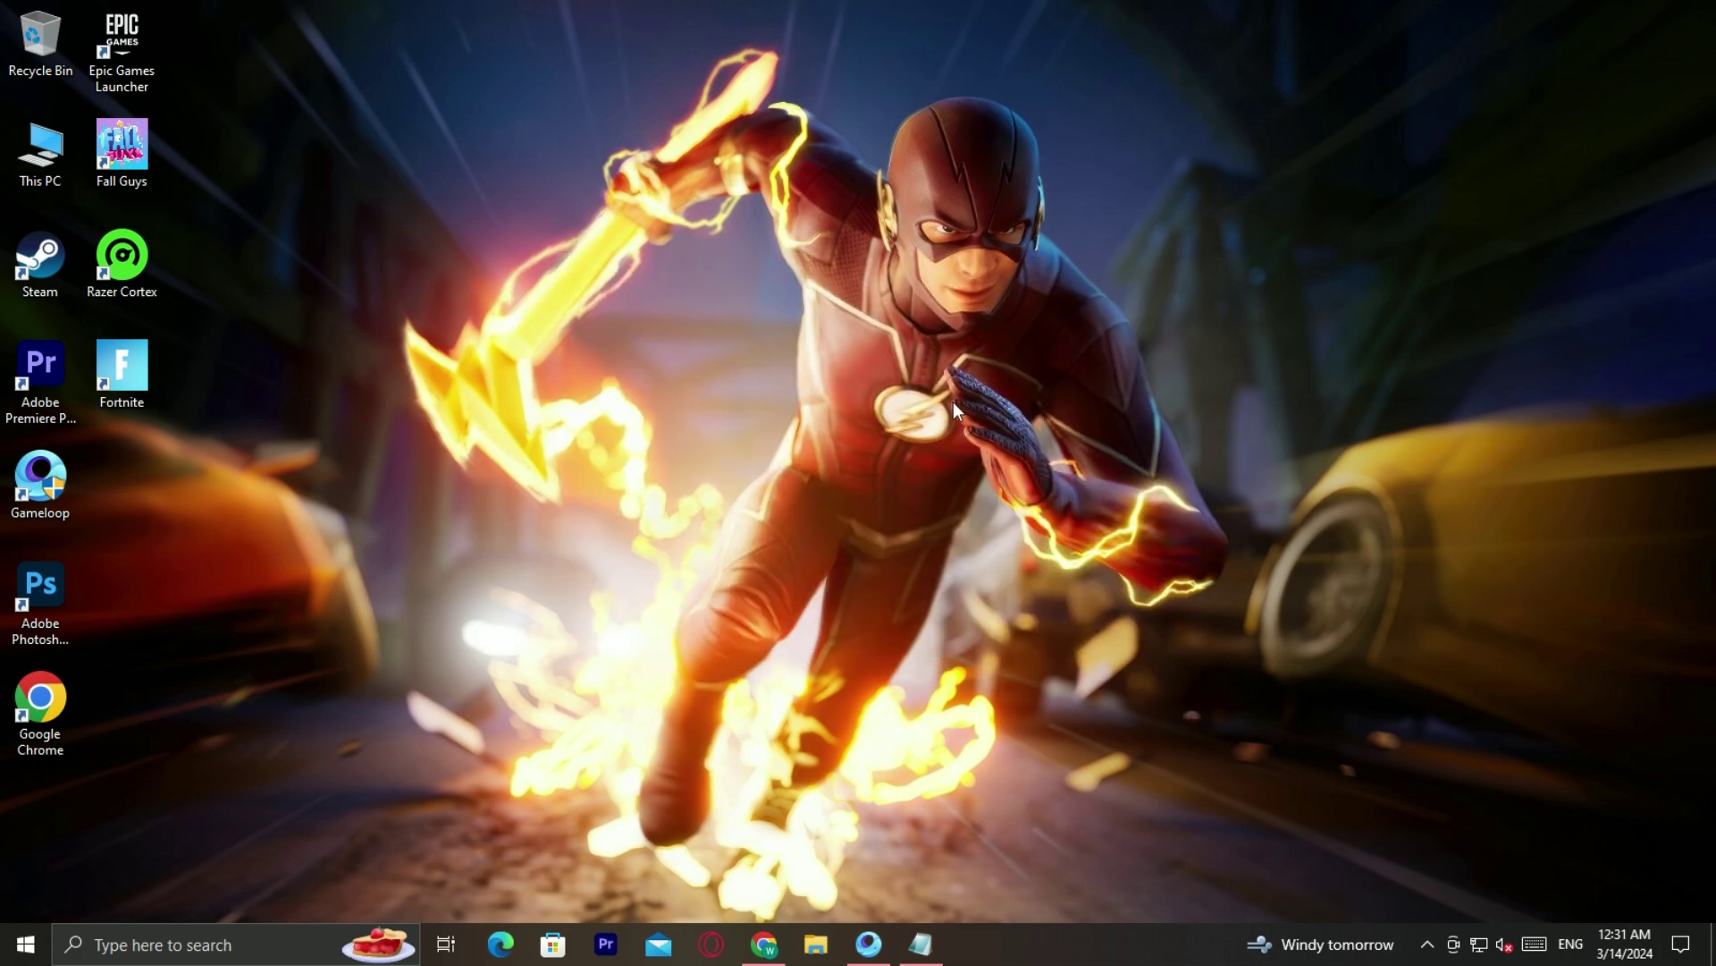
Open Defragment and Optimize Drives, optimize the SSD (H:) drive and close the window
click(46, 945)
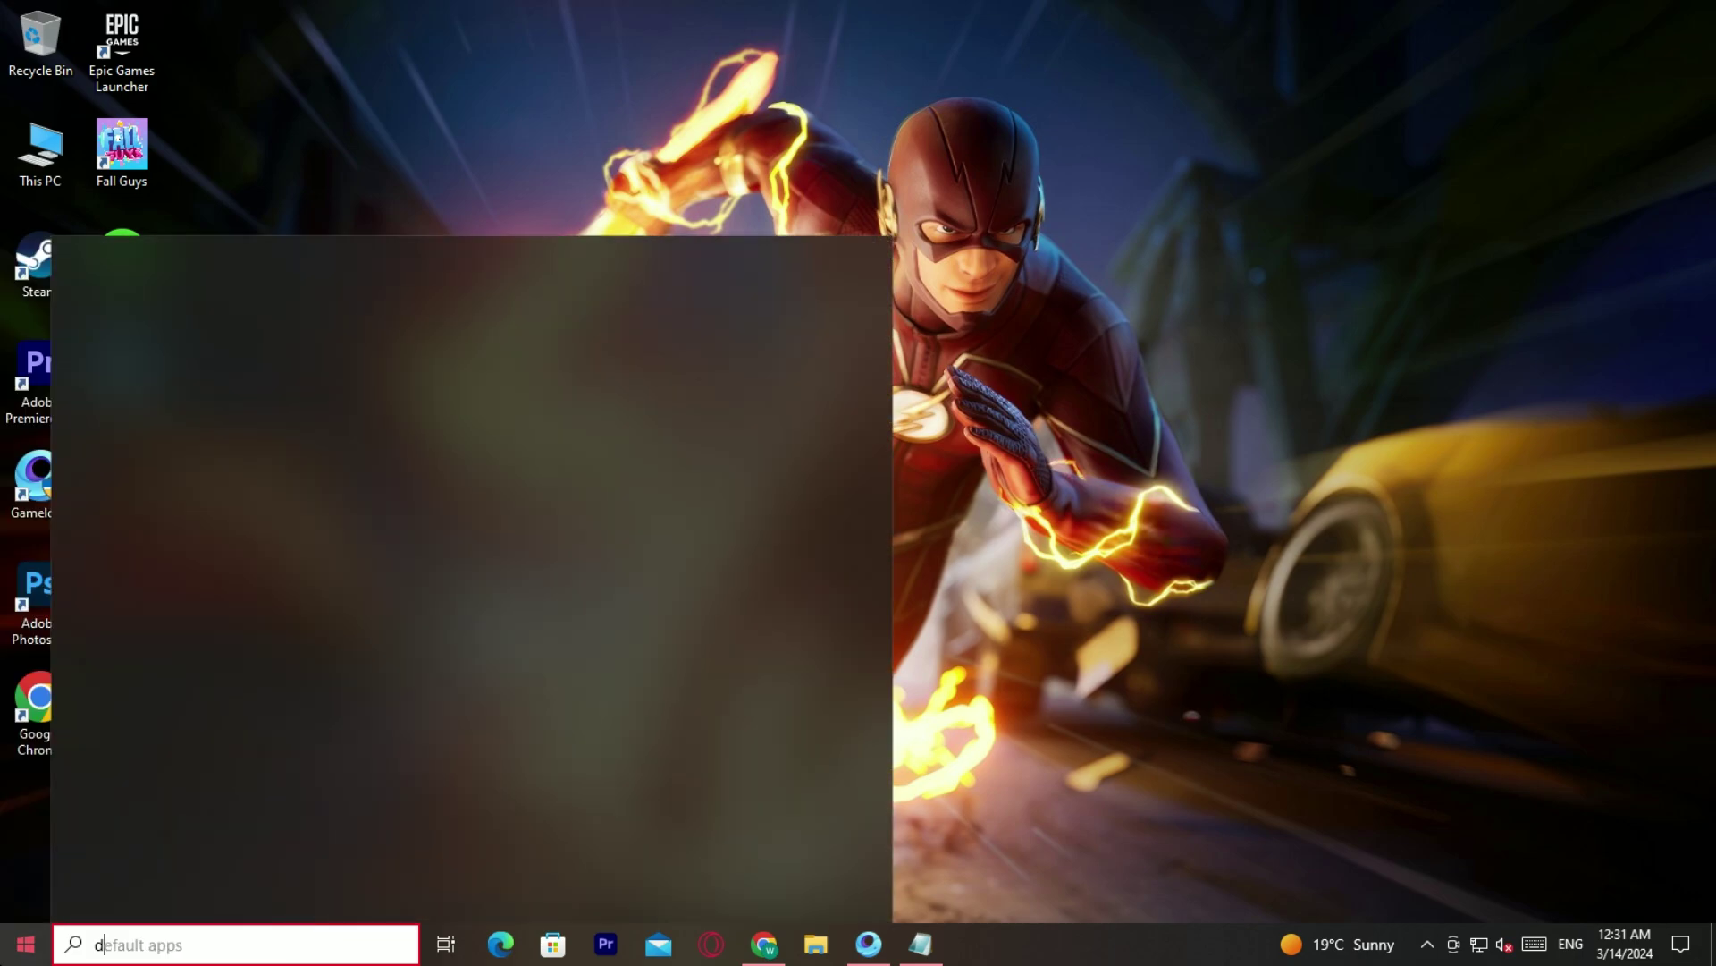
text(disk)
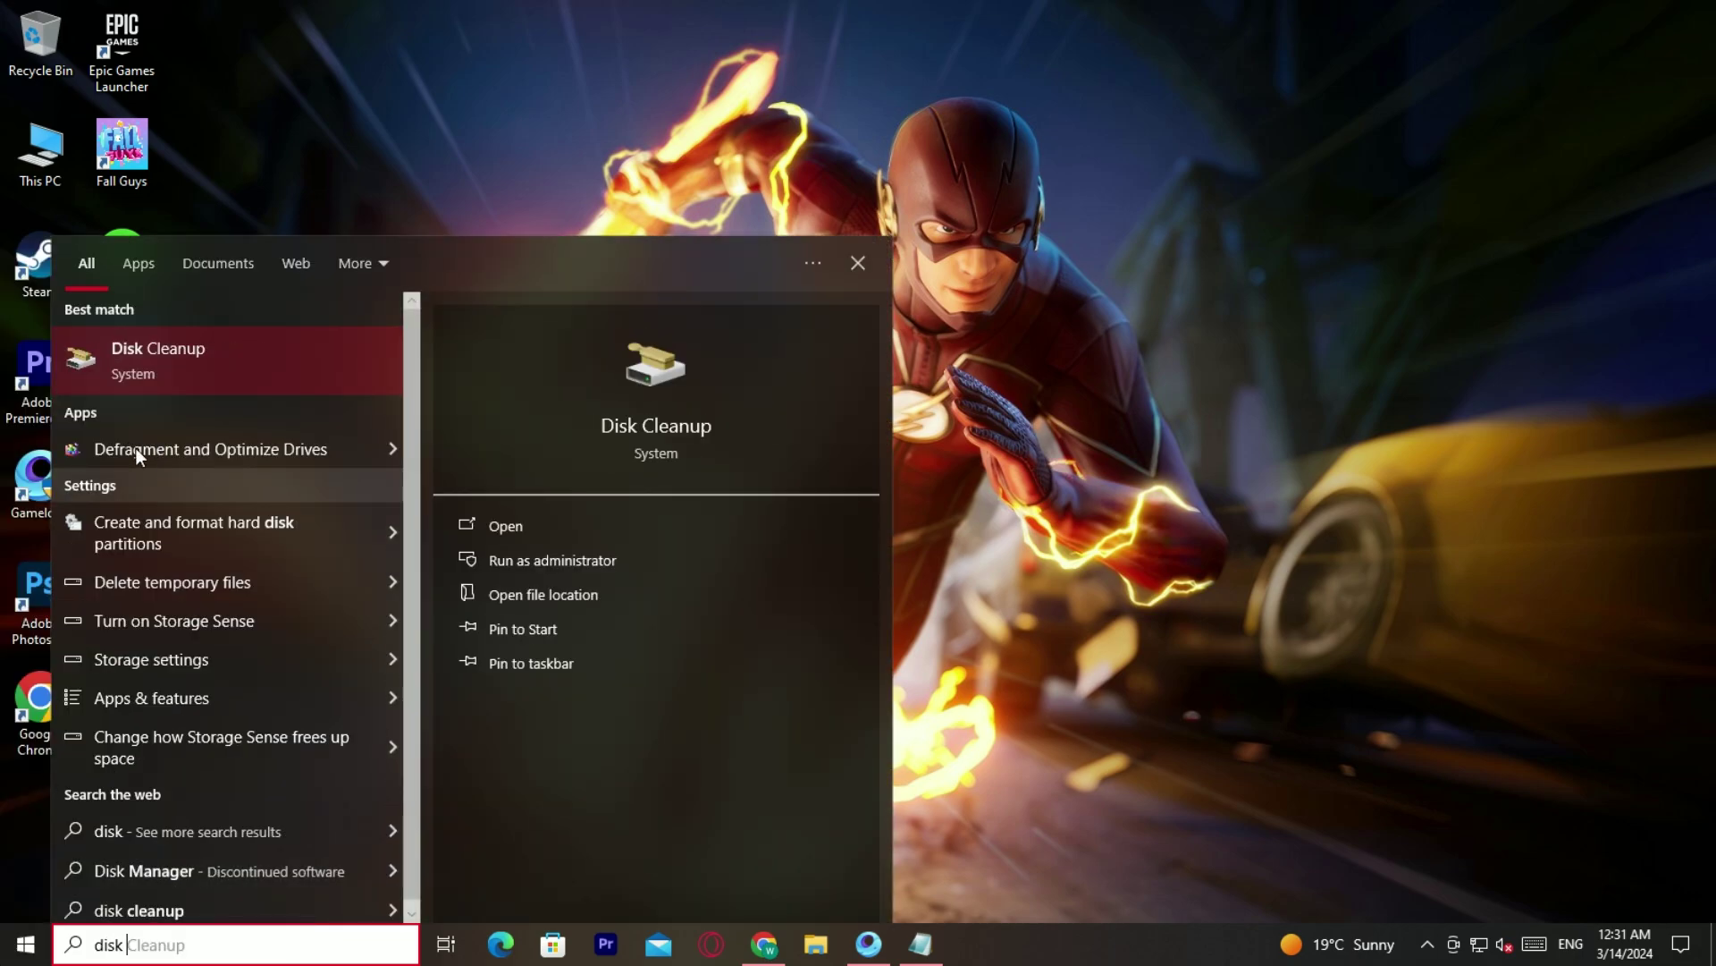
click(238, 449)
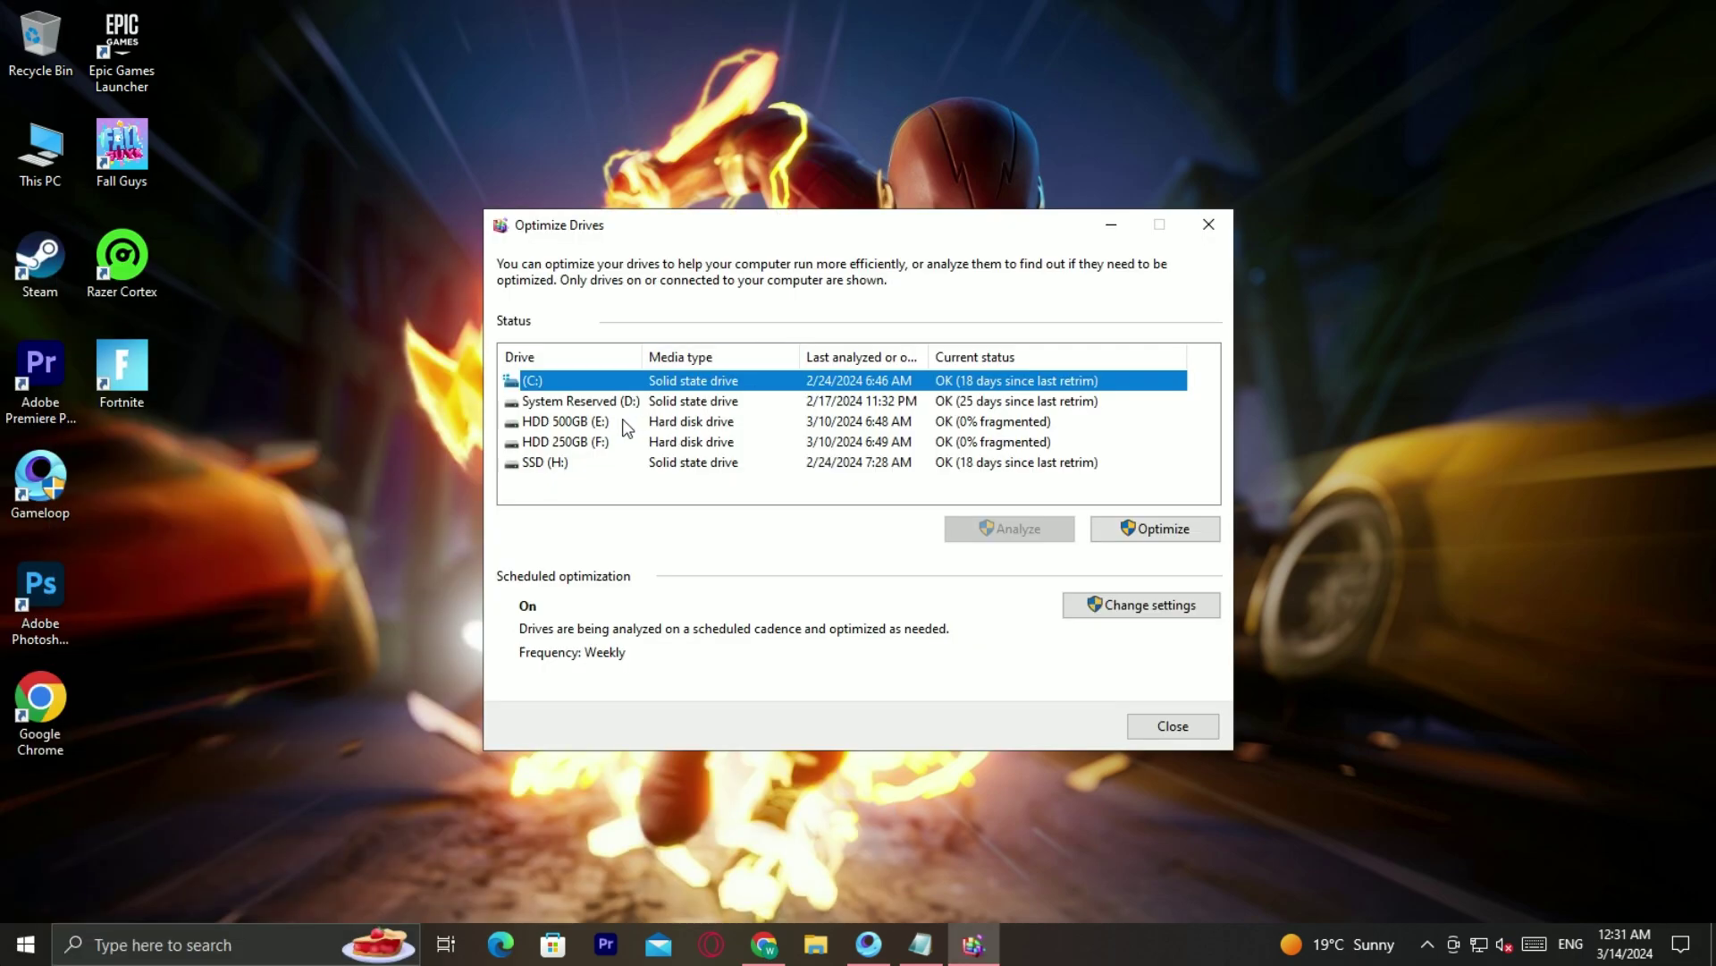
click(559, 463)
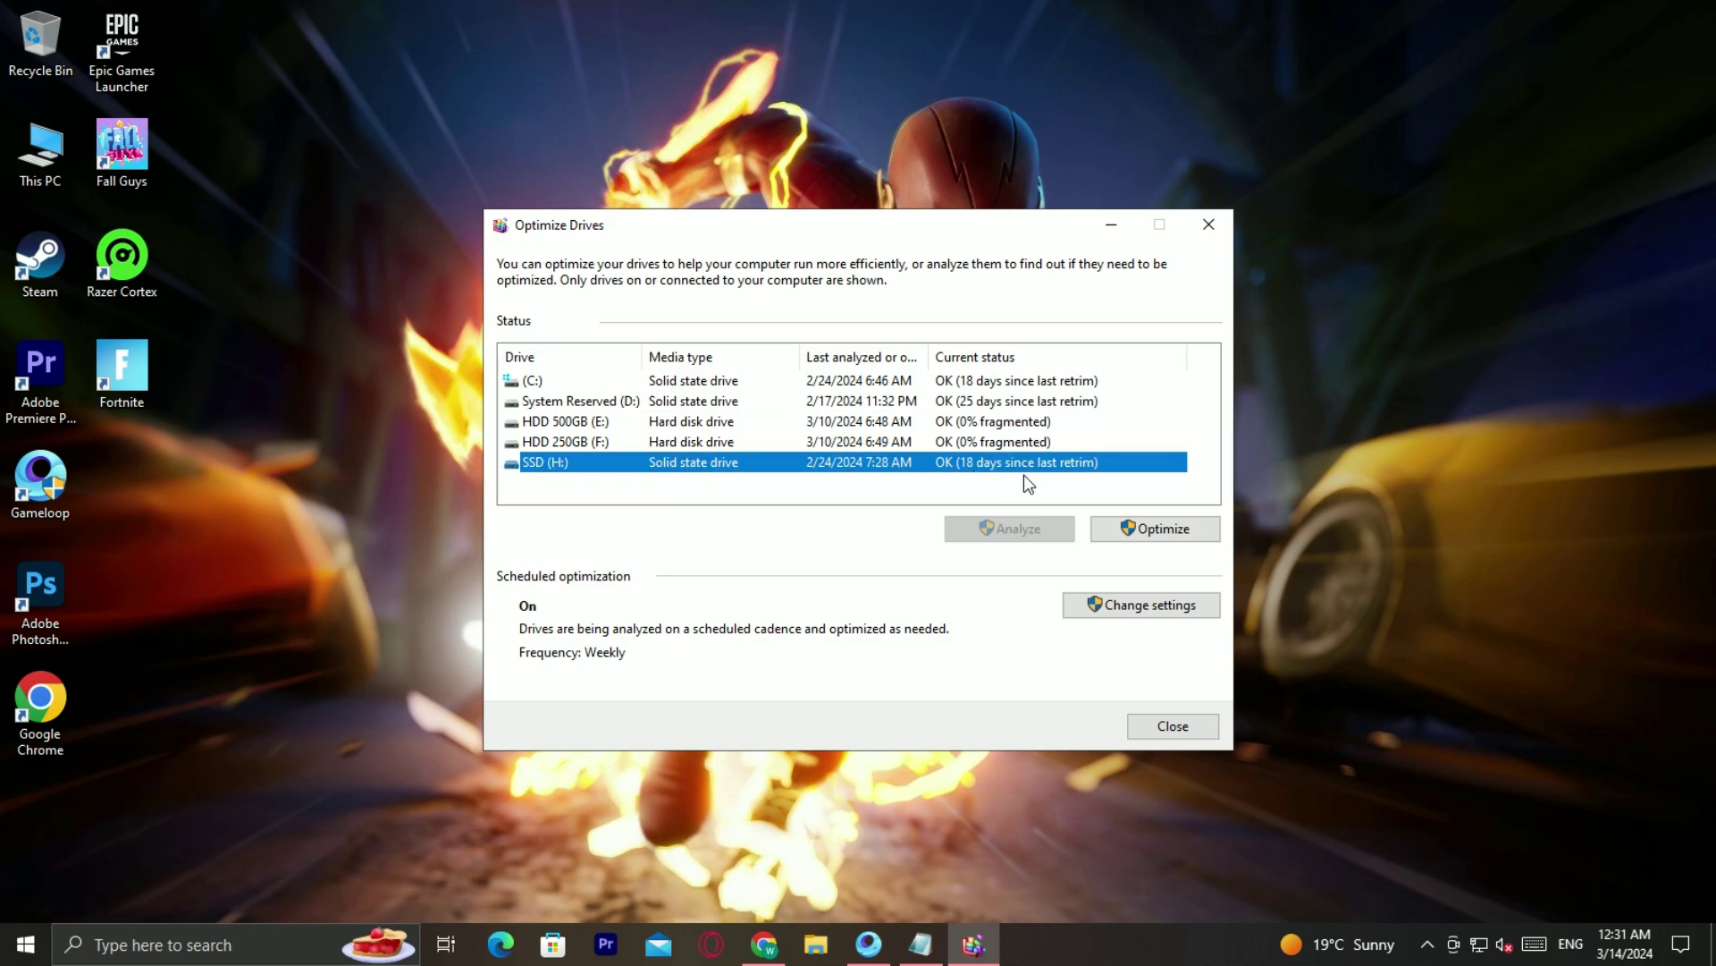
click(1153, 529)
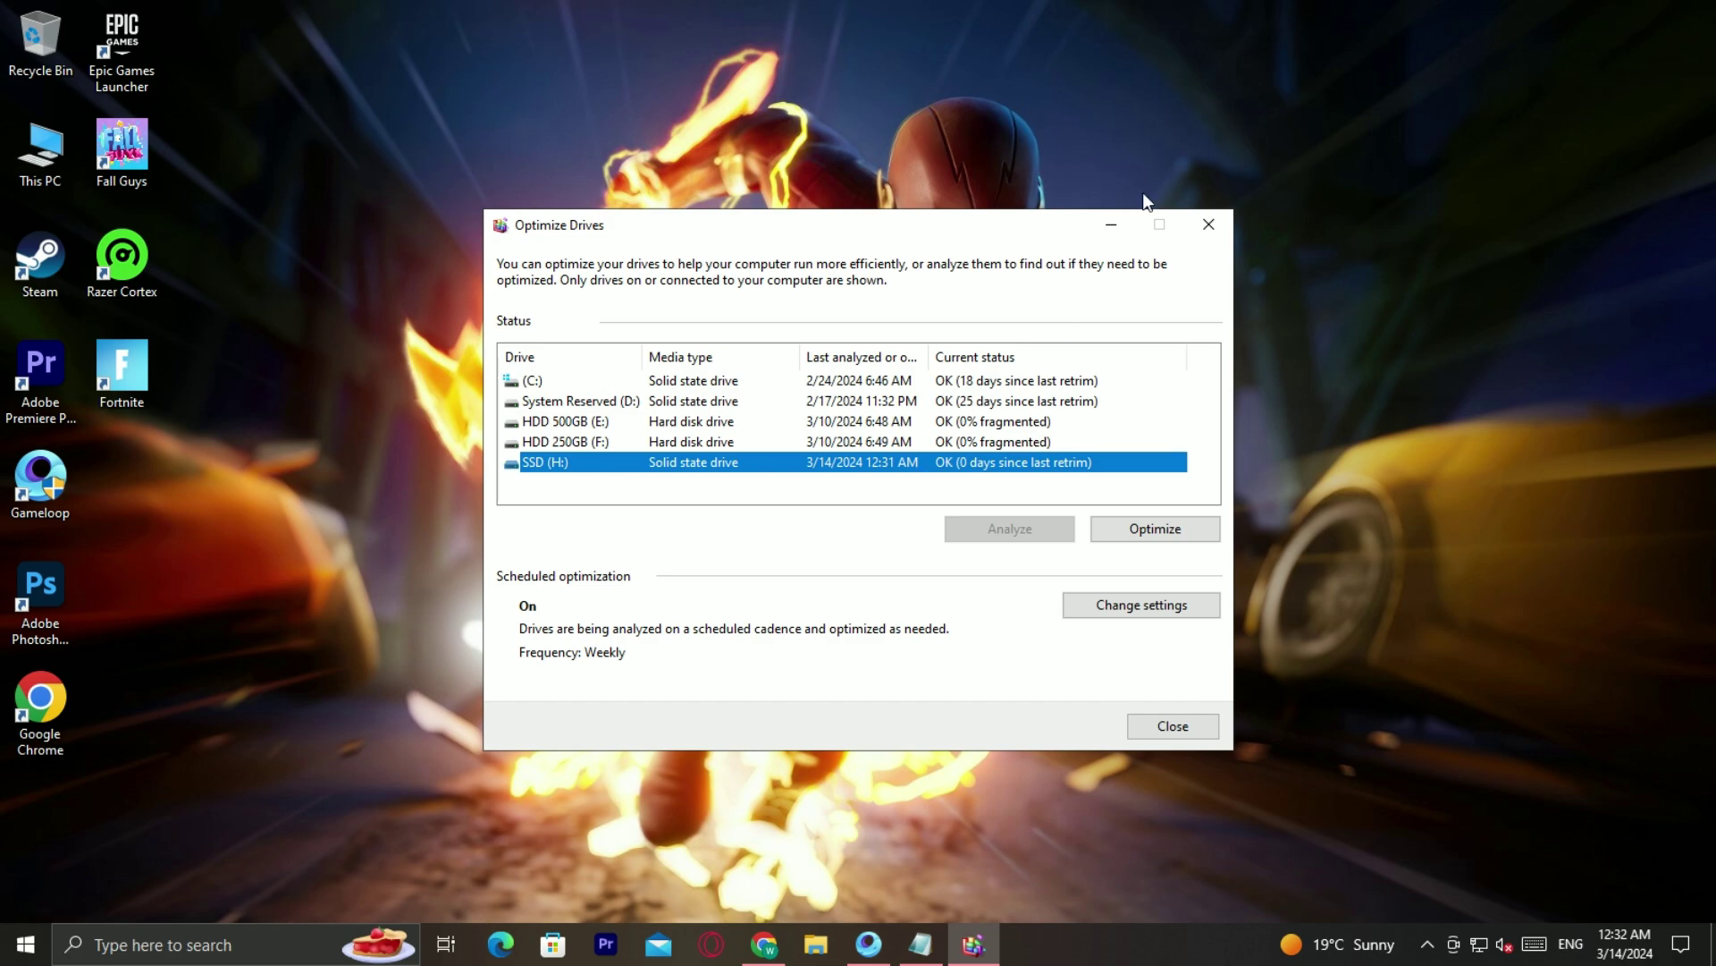
click(1204, 227)
Search for the power options, open the power plan editor and go to the list of power plans
key(super)
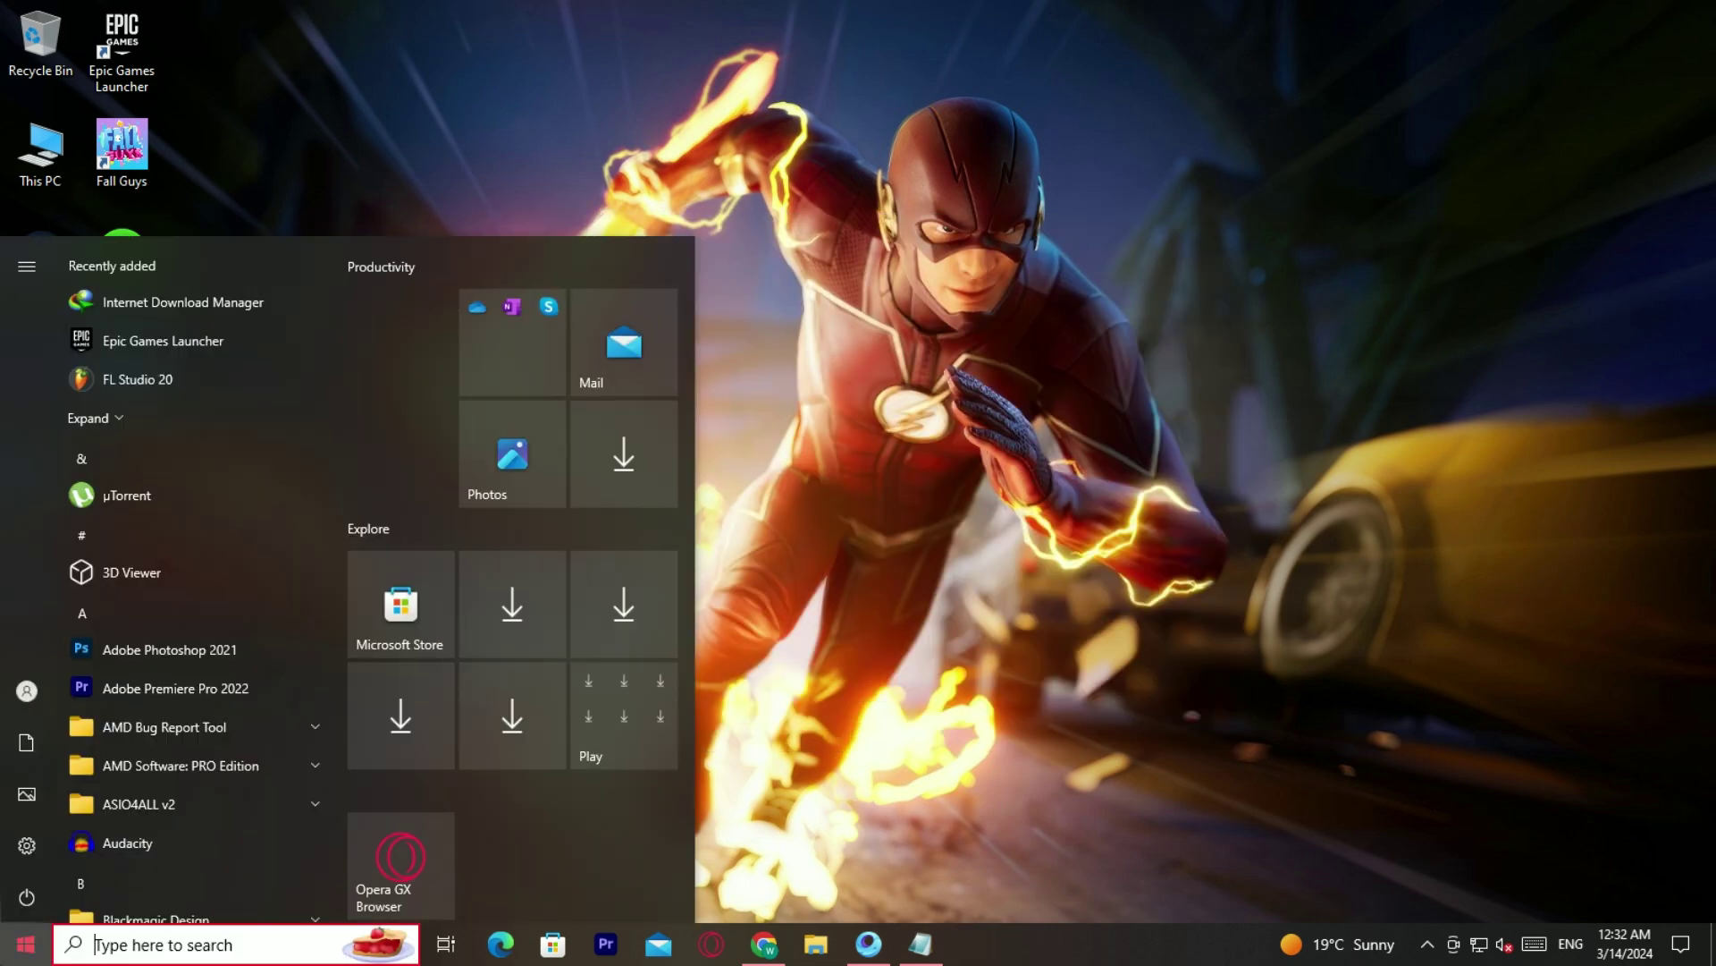
text(power option)
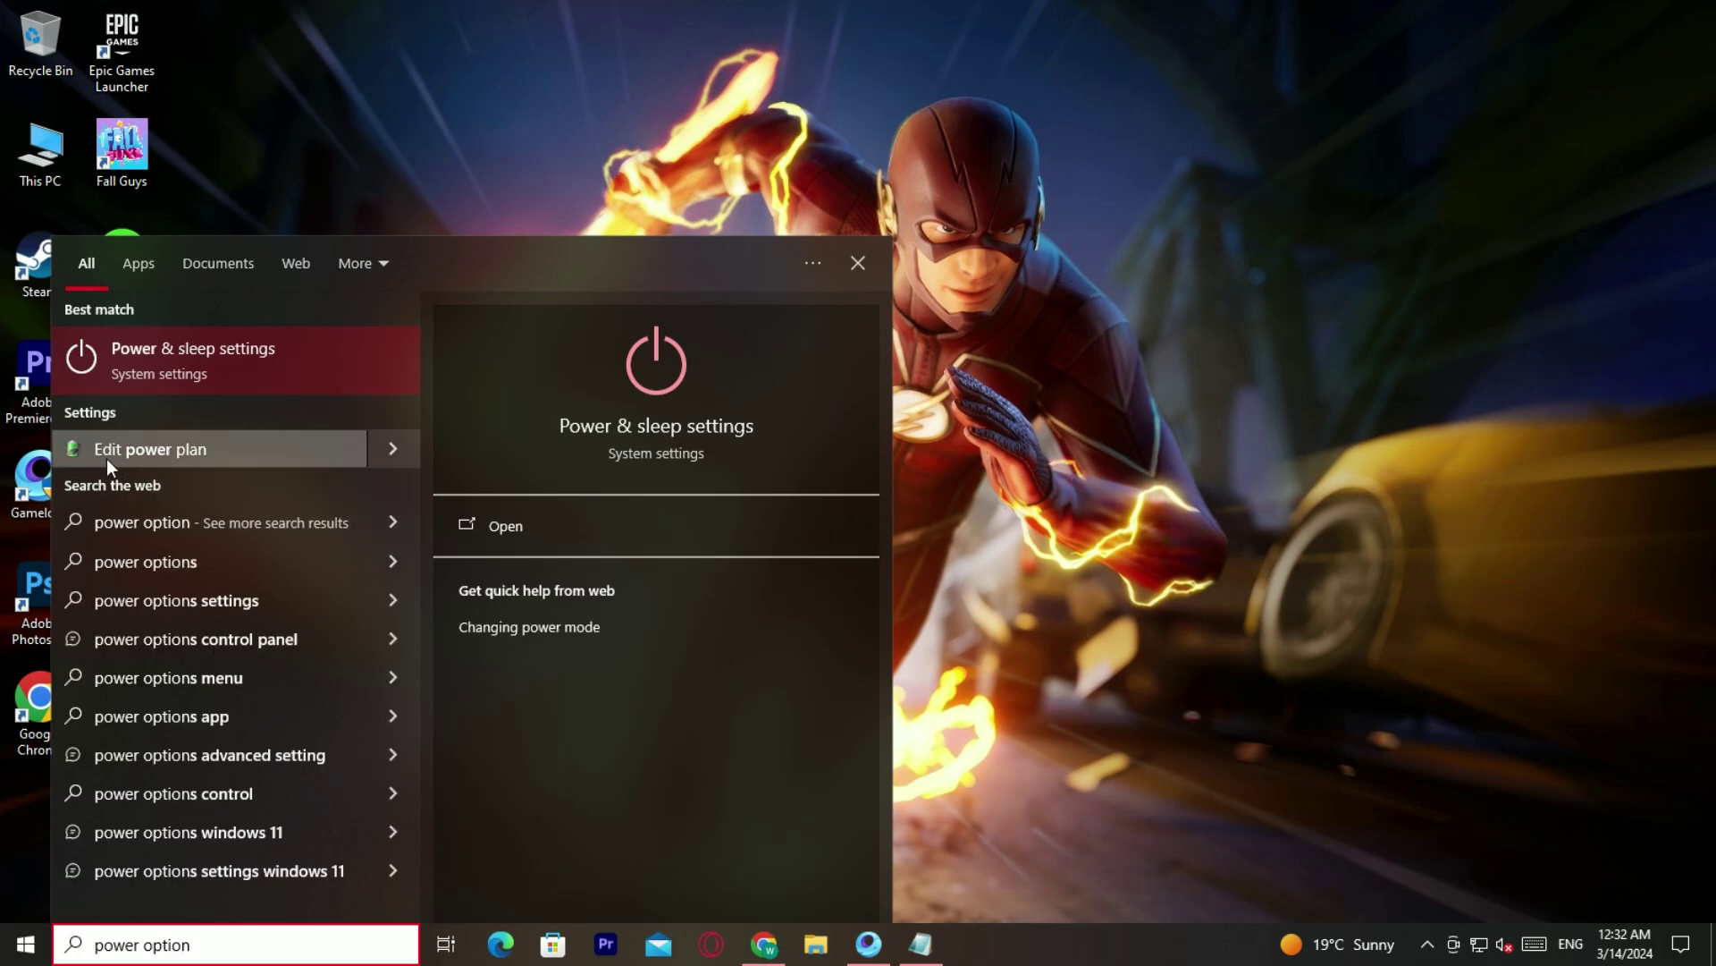
click(243, 447)
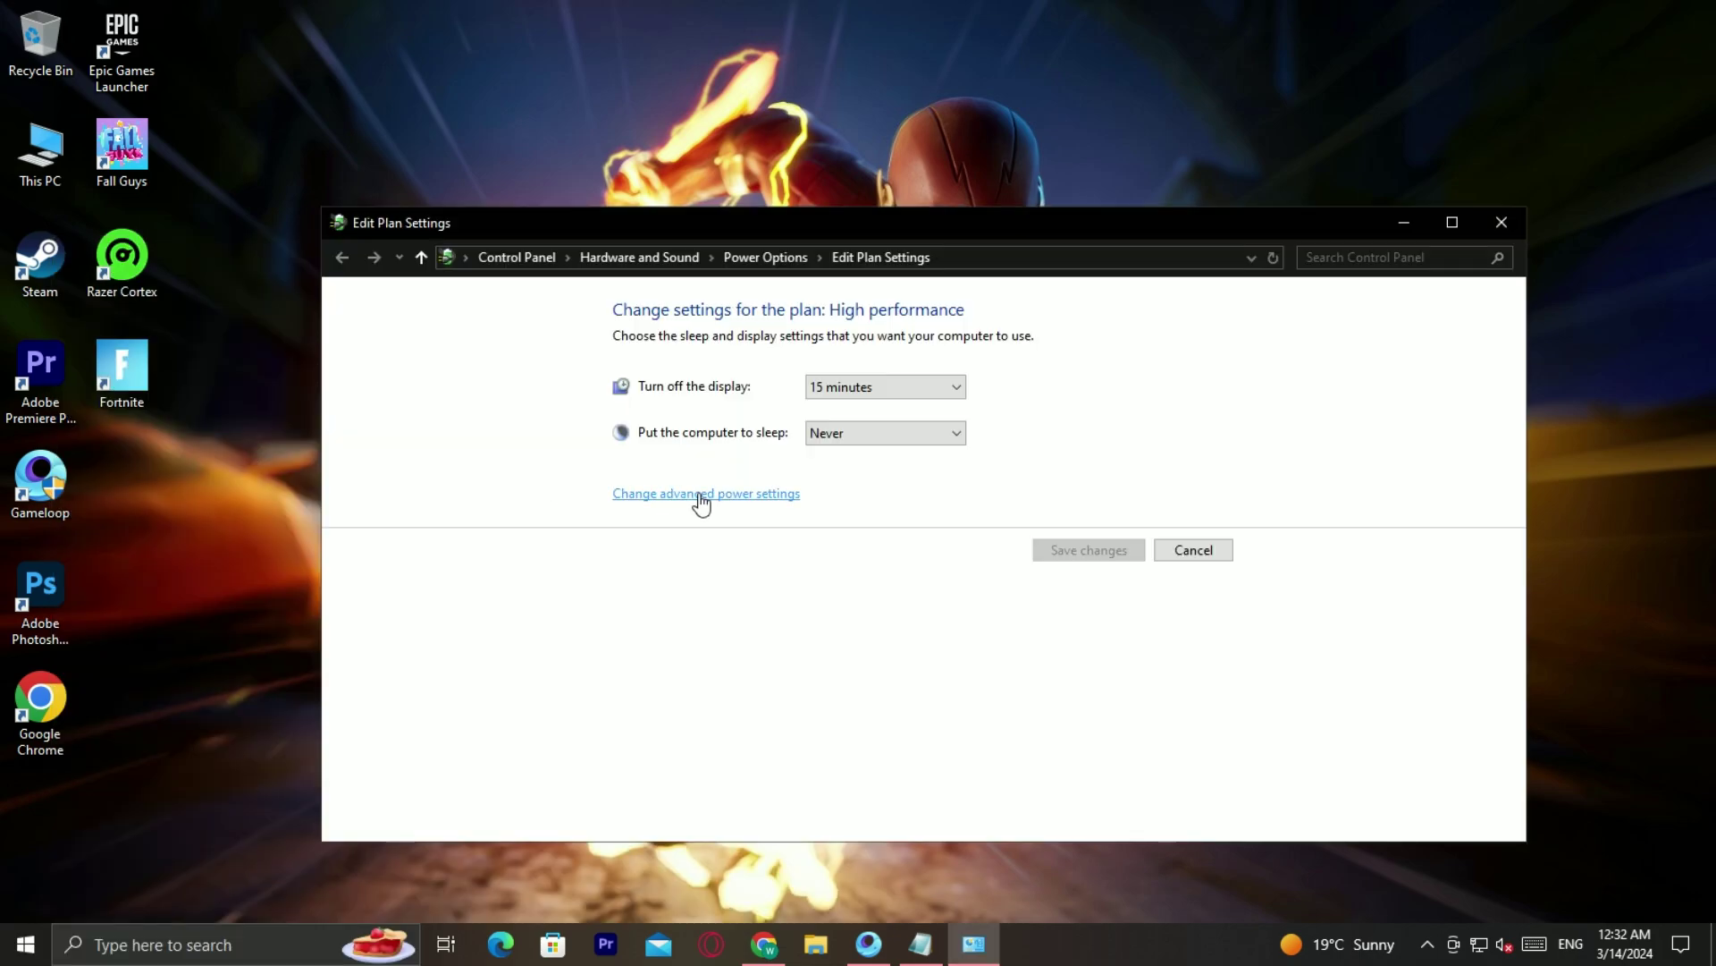
click(701, 497)
key(Escape)
click(751, 258)
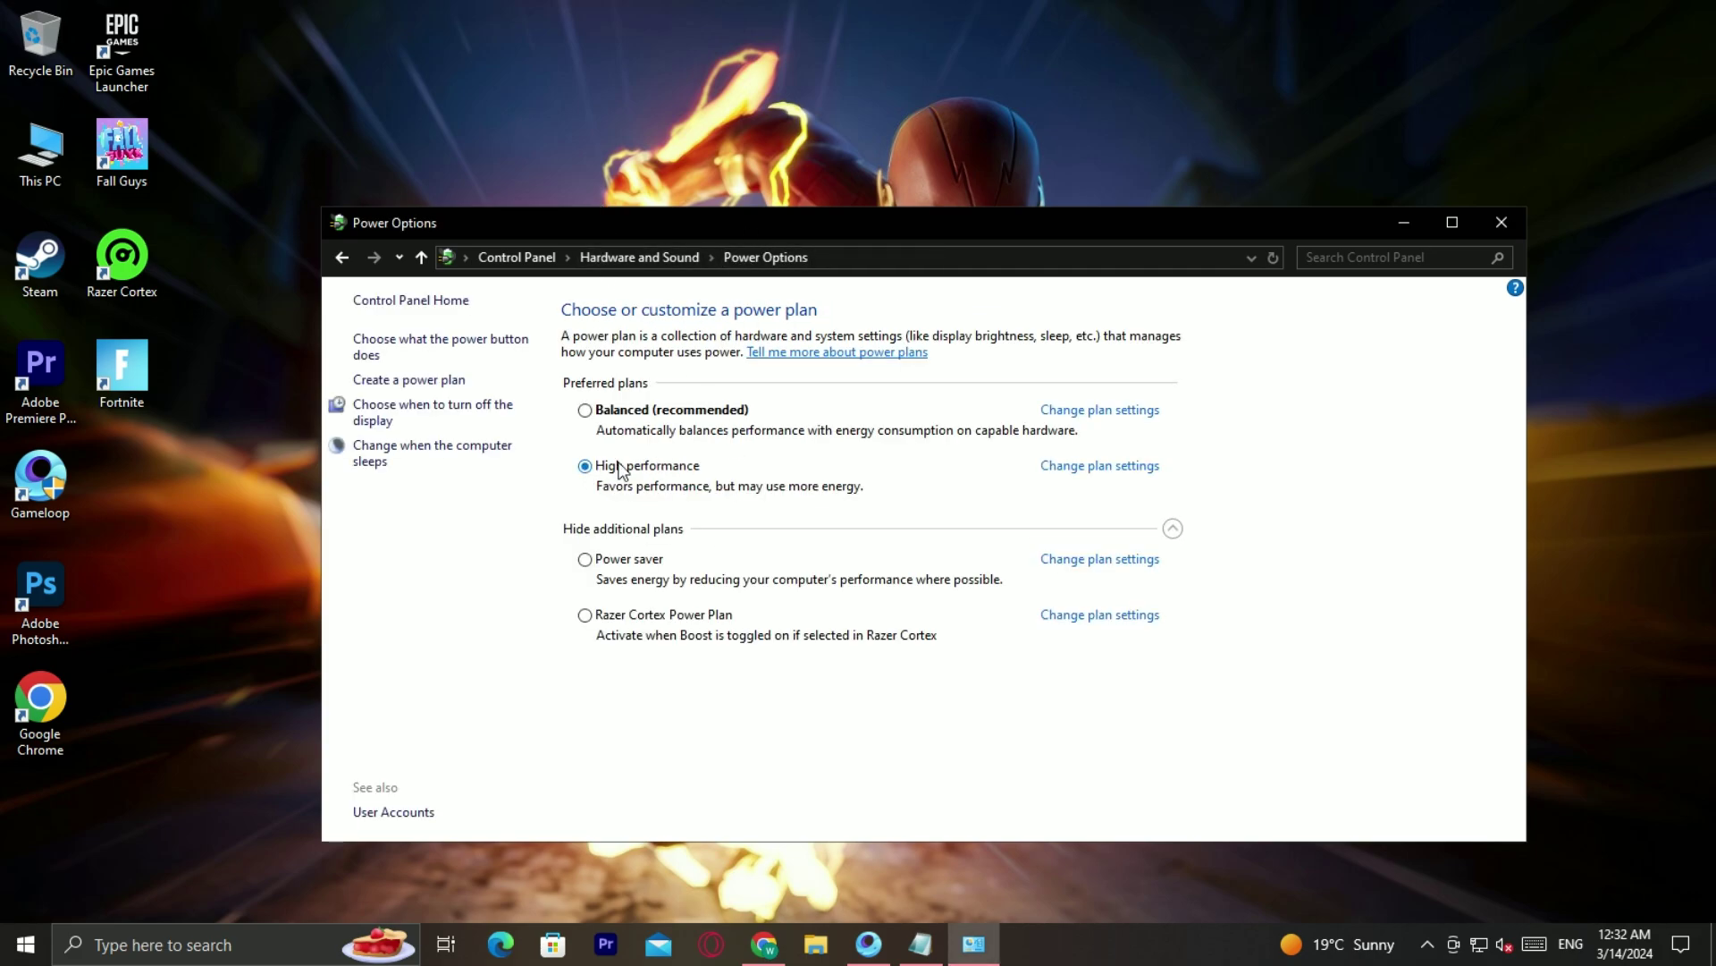
Edit the High performance plan and set turning off the display to Never
click(1088, 473)
click(885, 386)
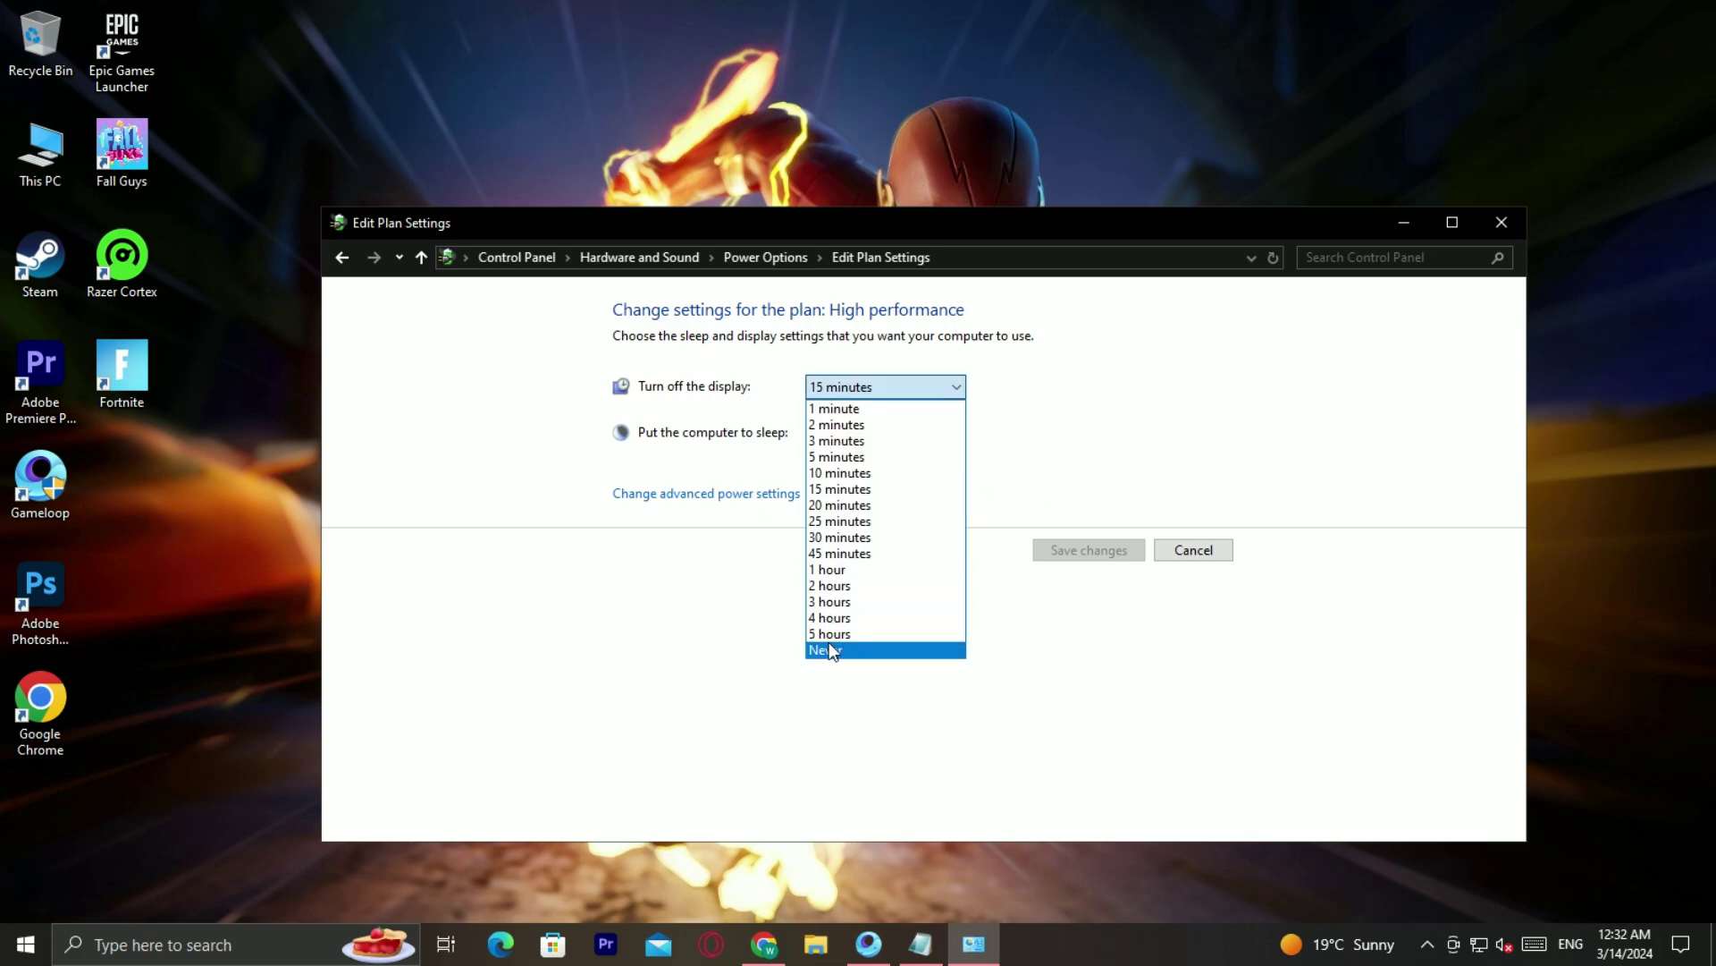
click(858, 648)
Open the advanced power settings and set the minimum processor state to 99% under Processor power management
click(751, 496)
drag(430, 240, 502, 213)
drag(696, 483, 694, 508)
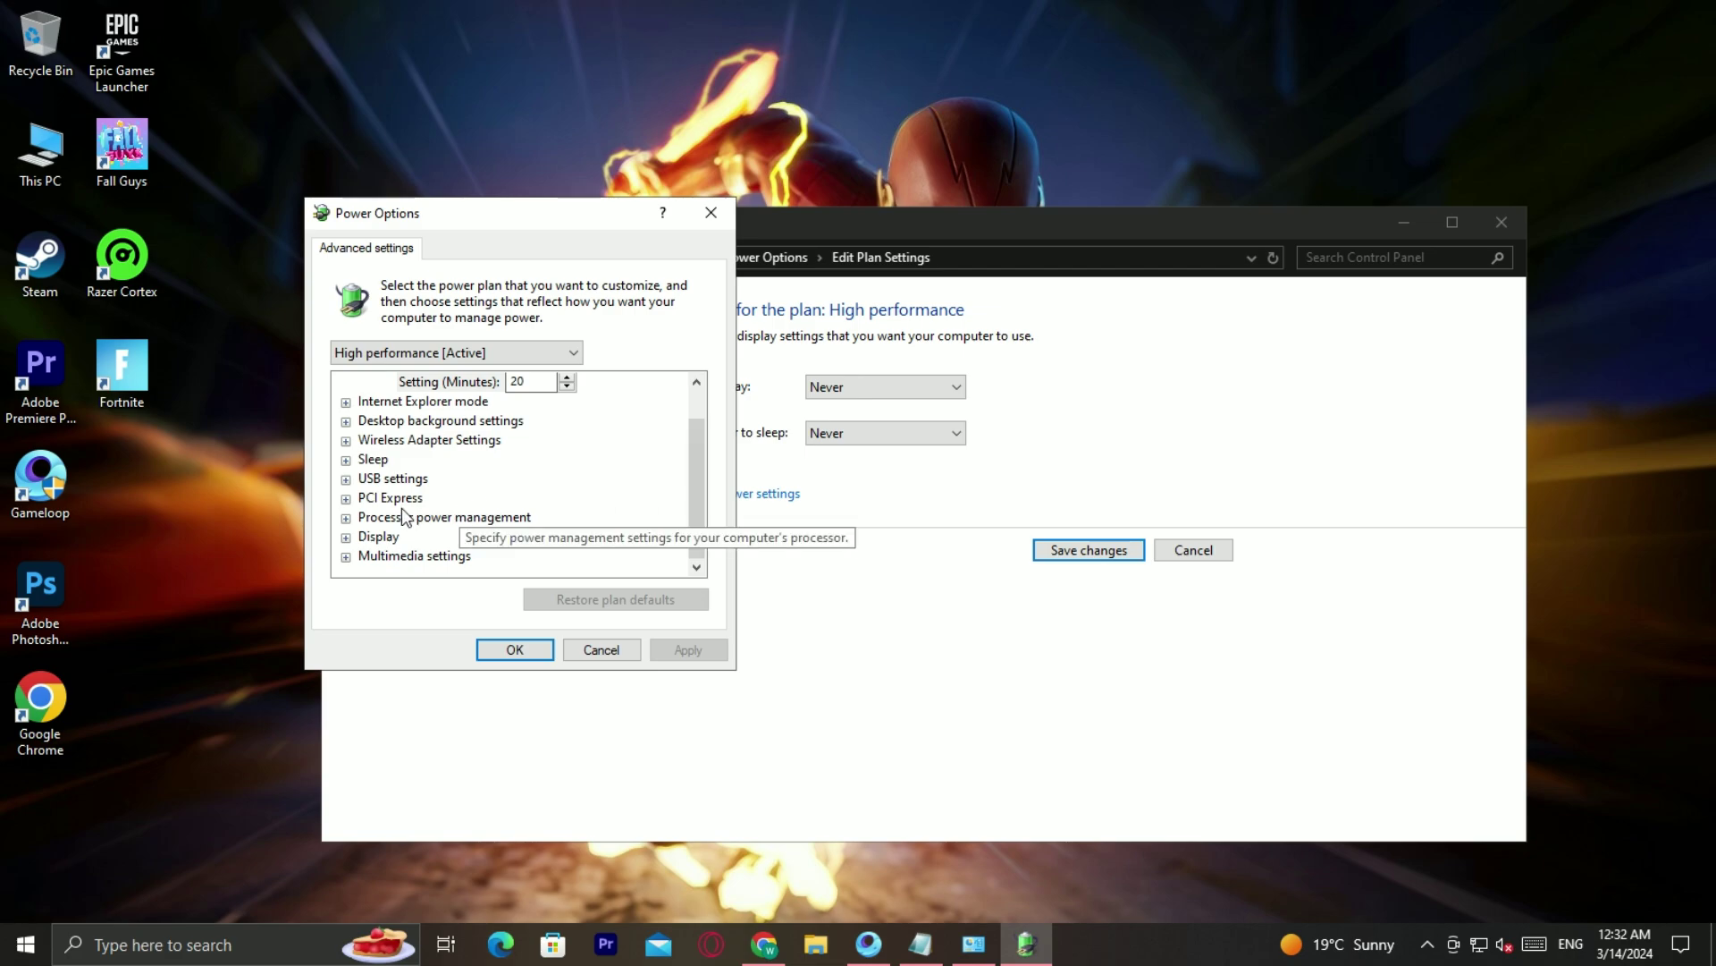
click(346, 518)
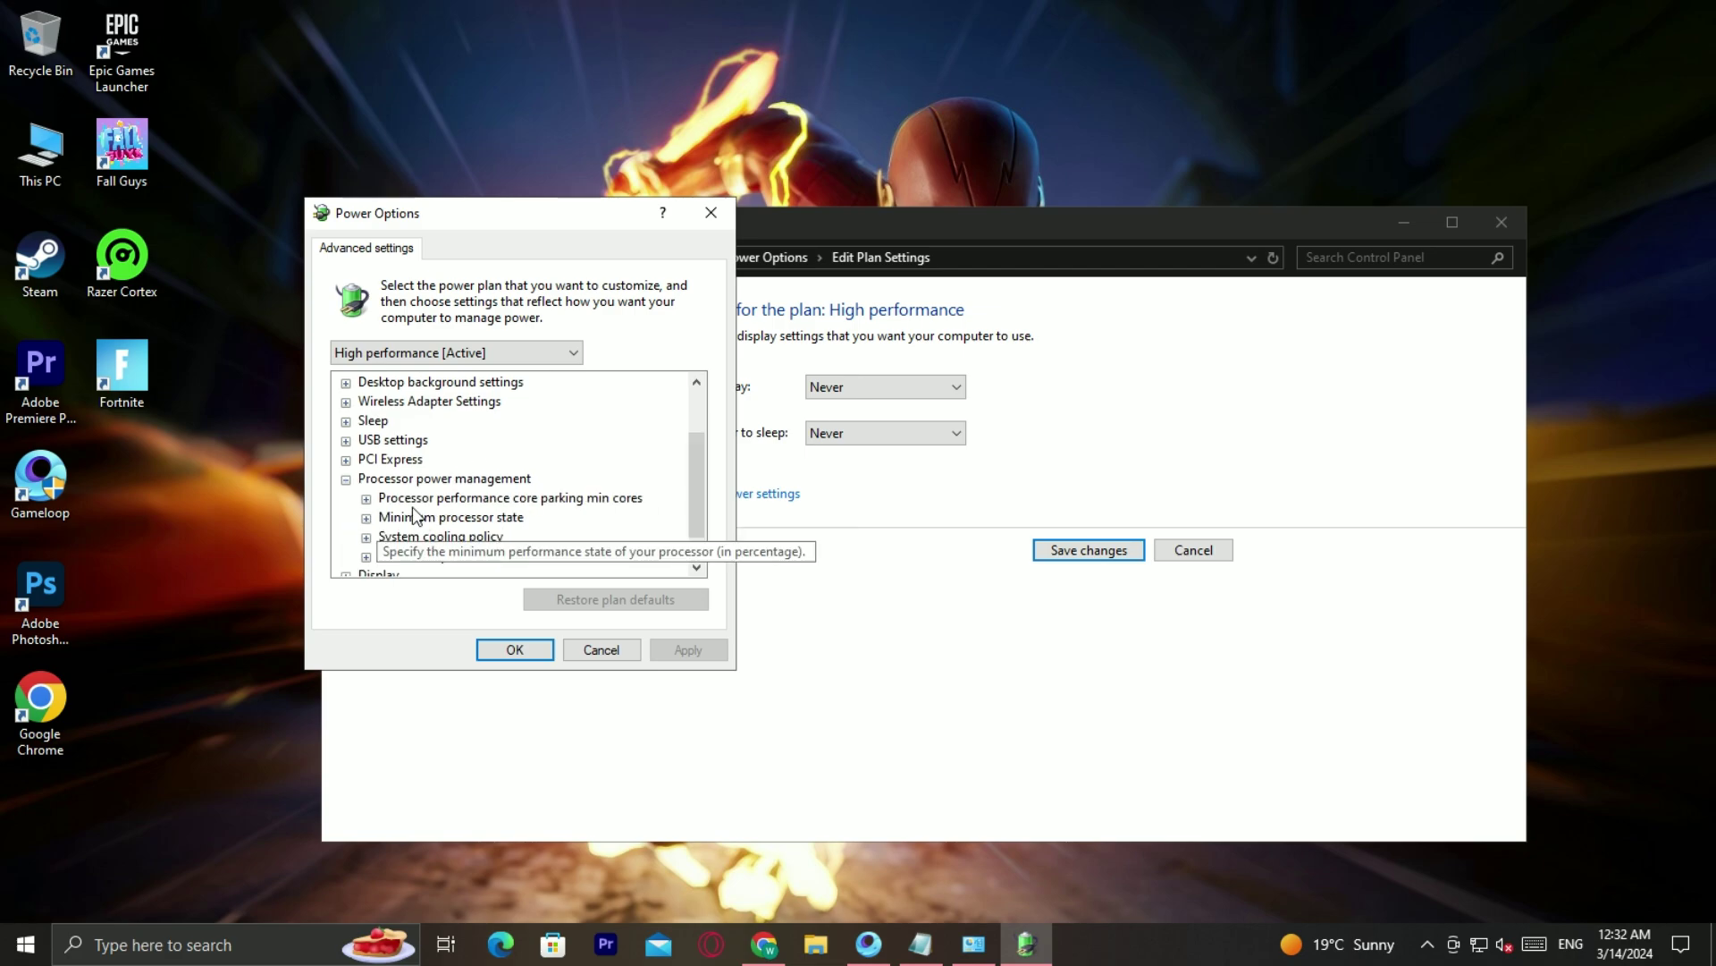
click(366, 517)
click(456, 536)
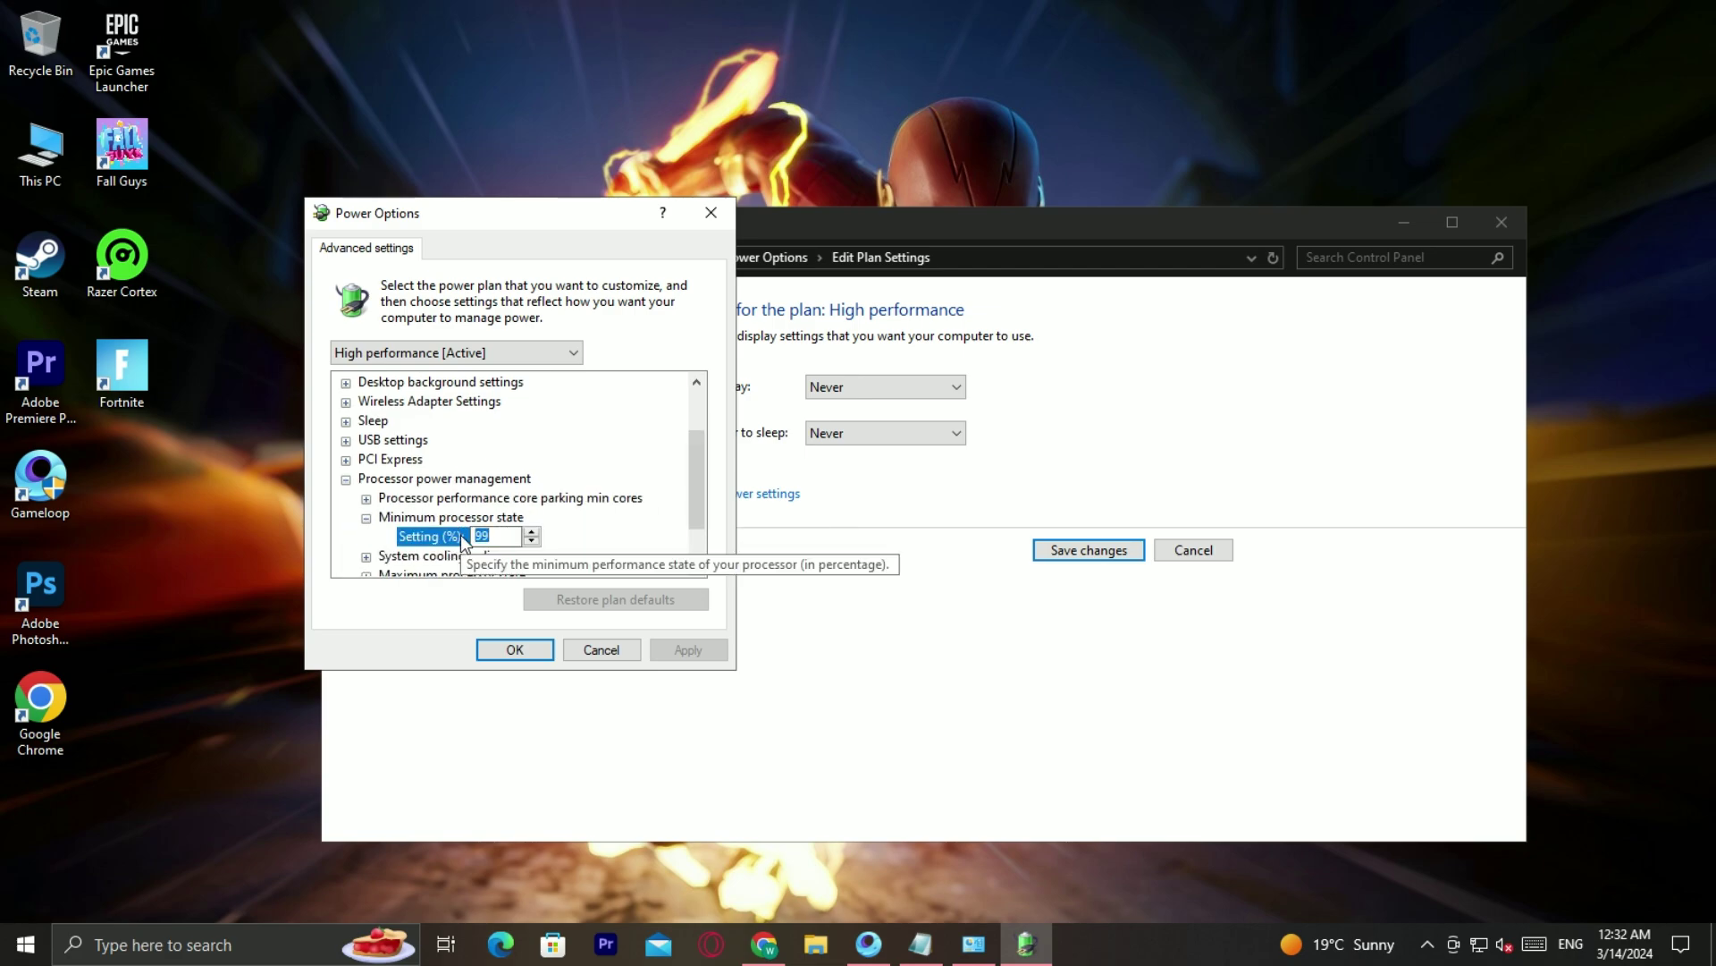
scroll(692, 533, down, 1)
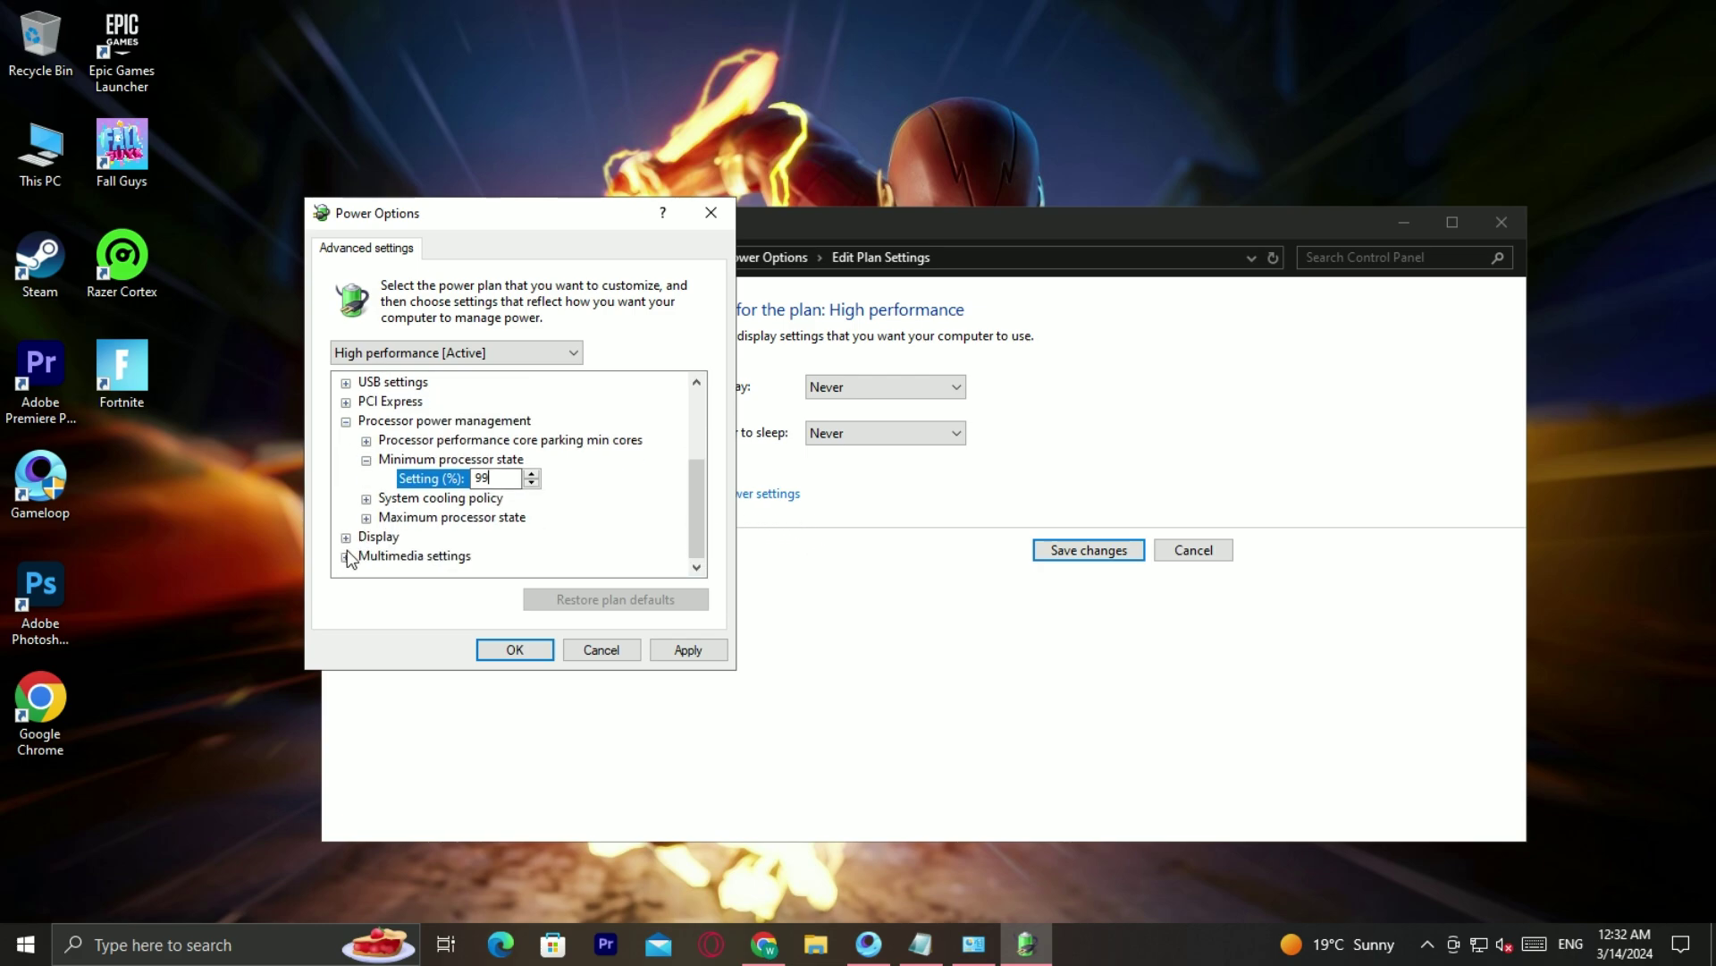
Set the maximum processor state to 100%, confirm the advanced power settings and close the plan window
click(365, 518)
click(460, 537)
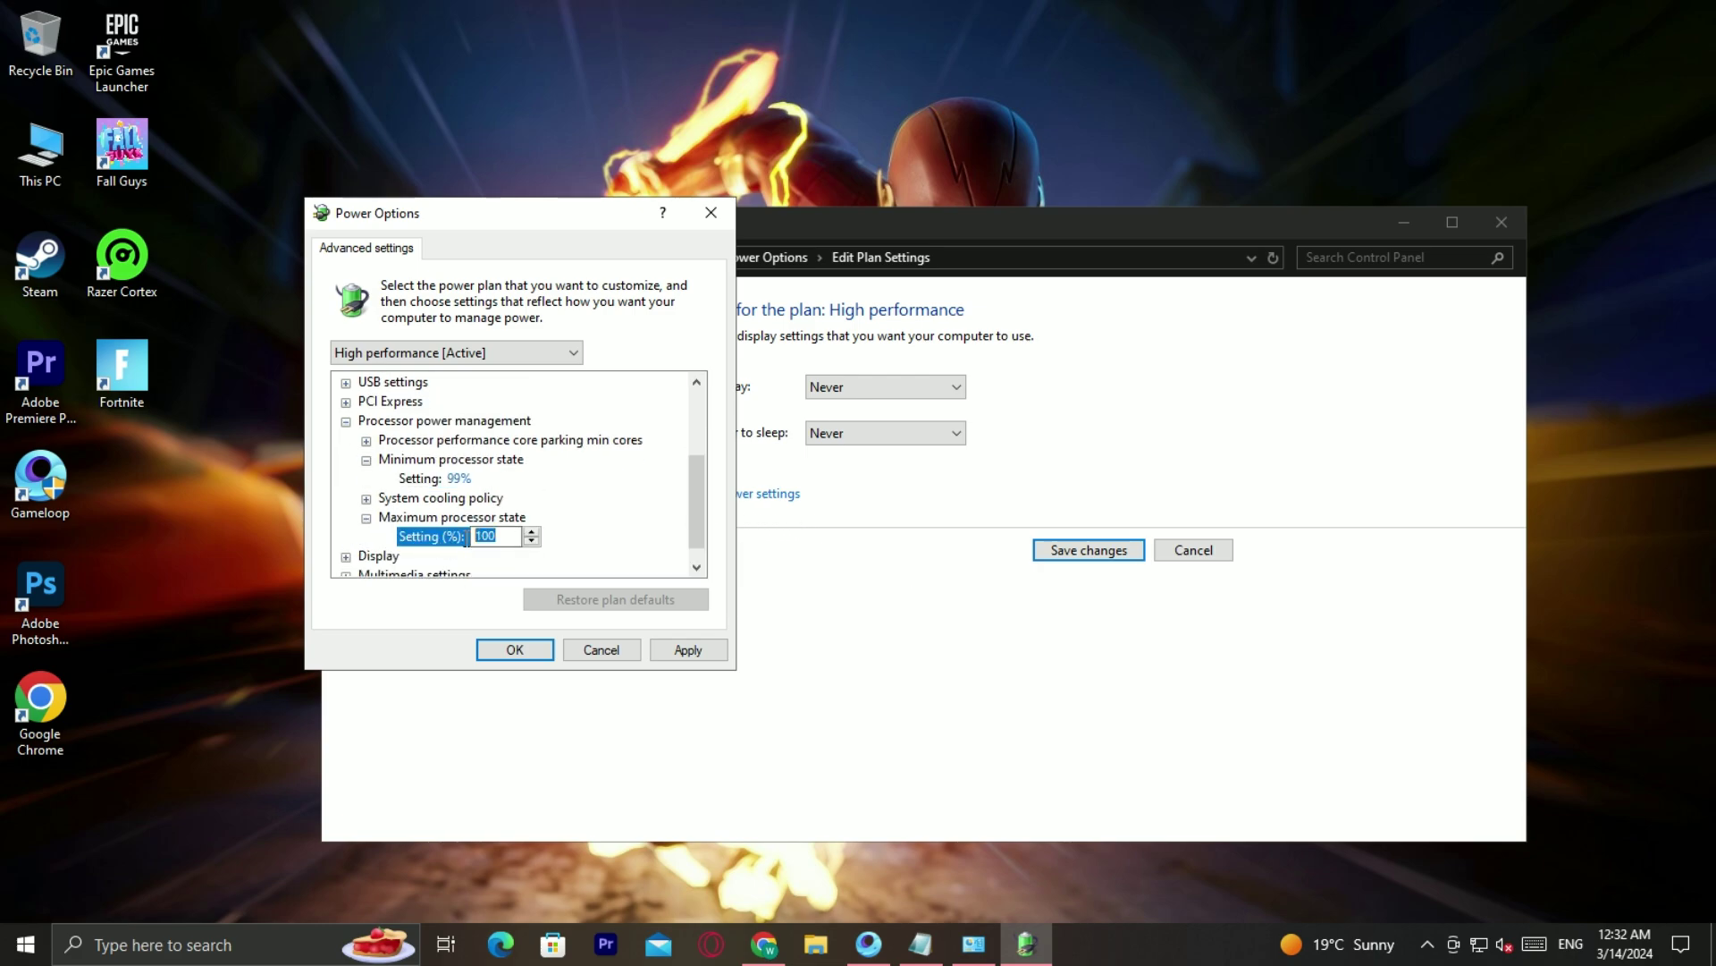
click(514, 650)
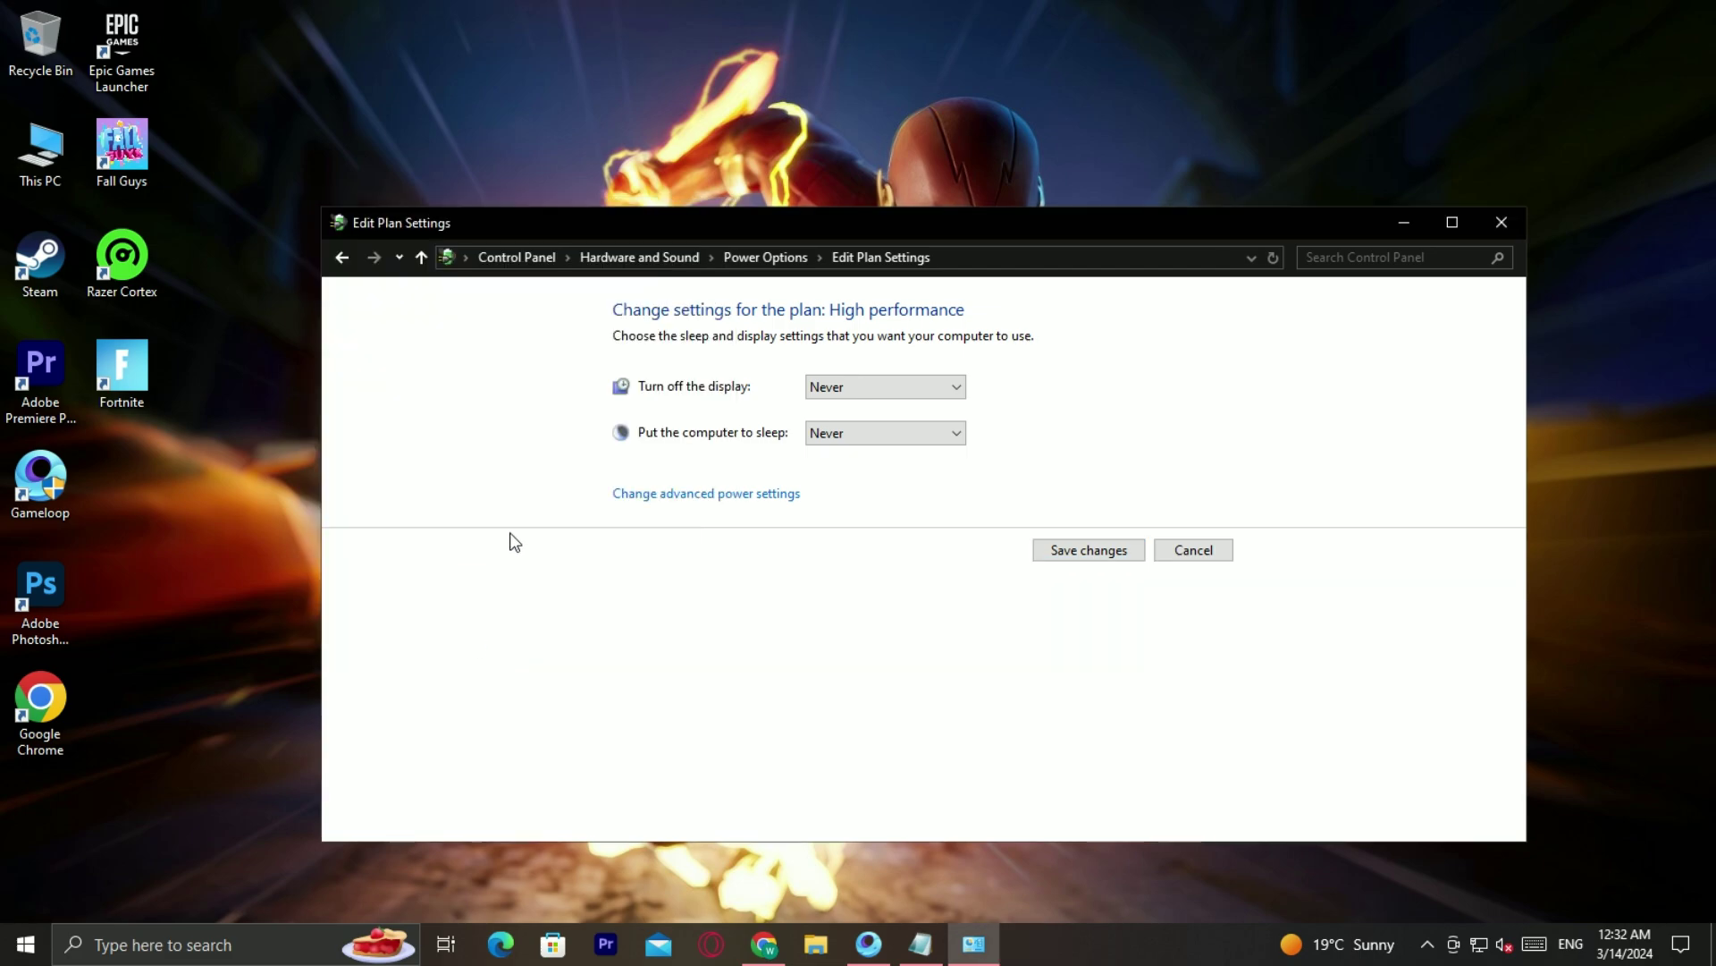
click(1503, 223)
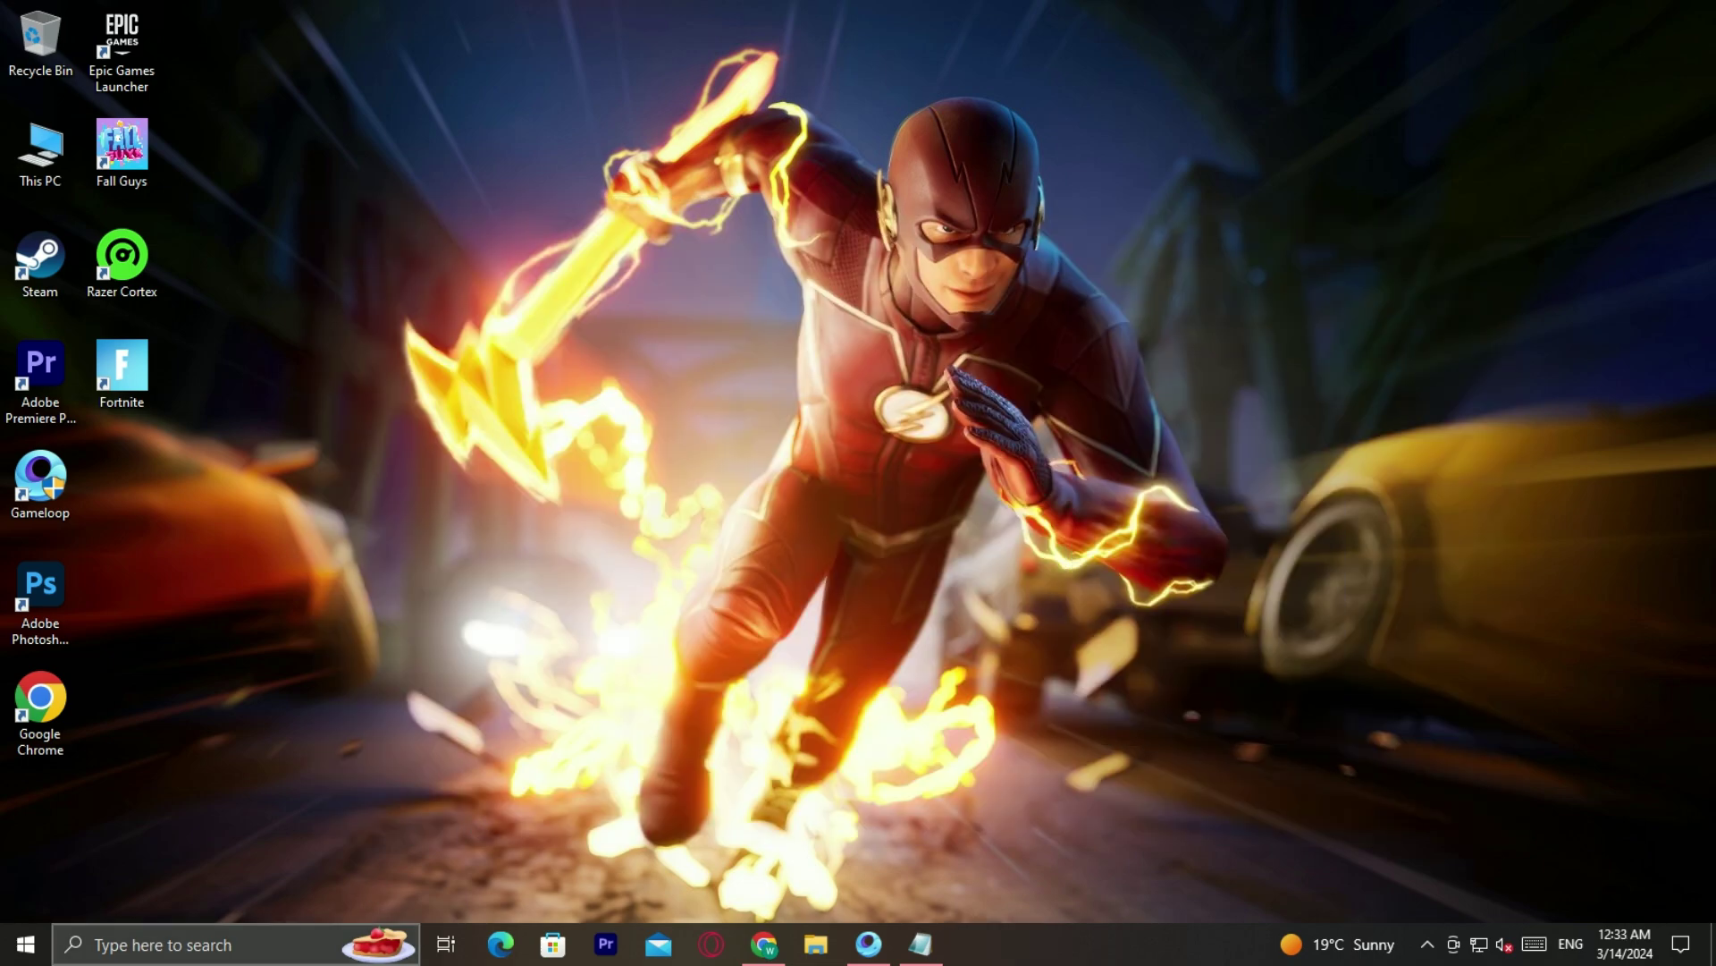
Open Virus & threat protection, go to its management settings and open the antivirus exclusions
key(super)
text(virus)
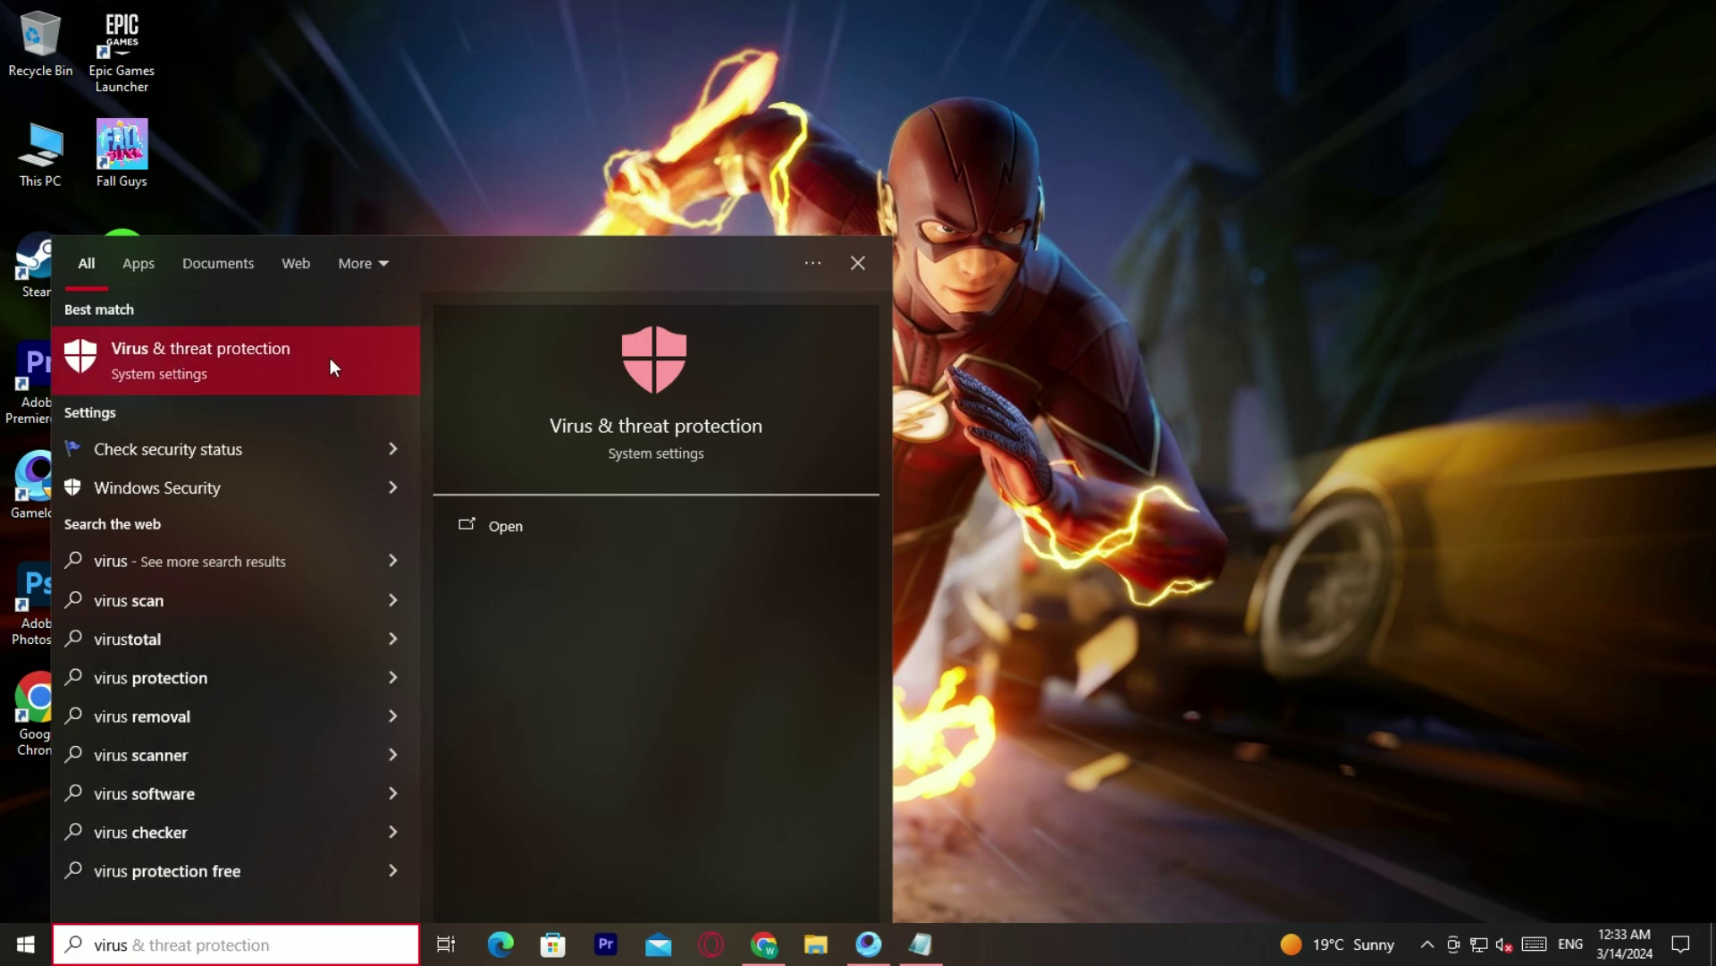
click(228, 350)
drag(744, 46, 920, 17)
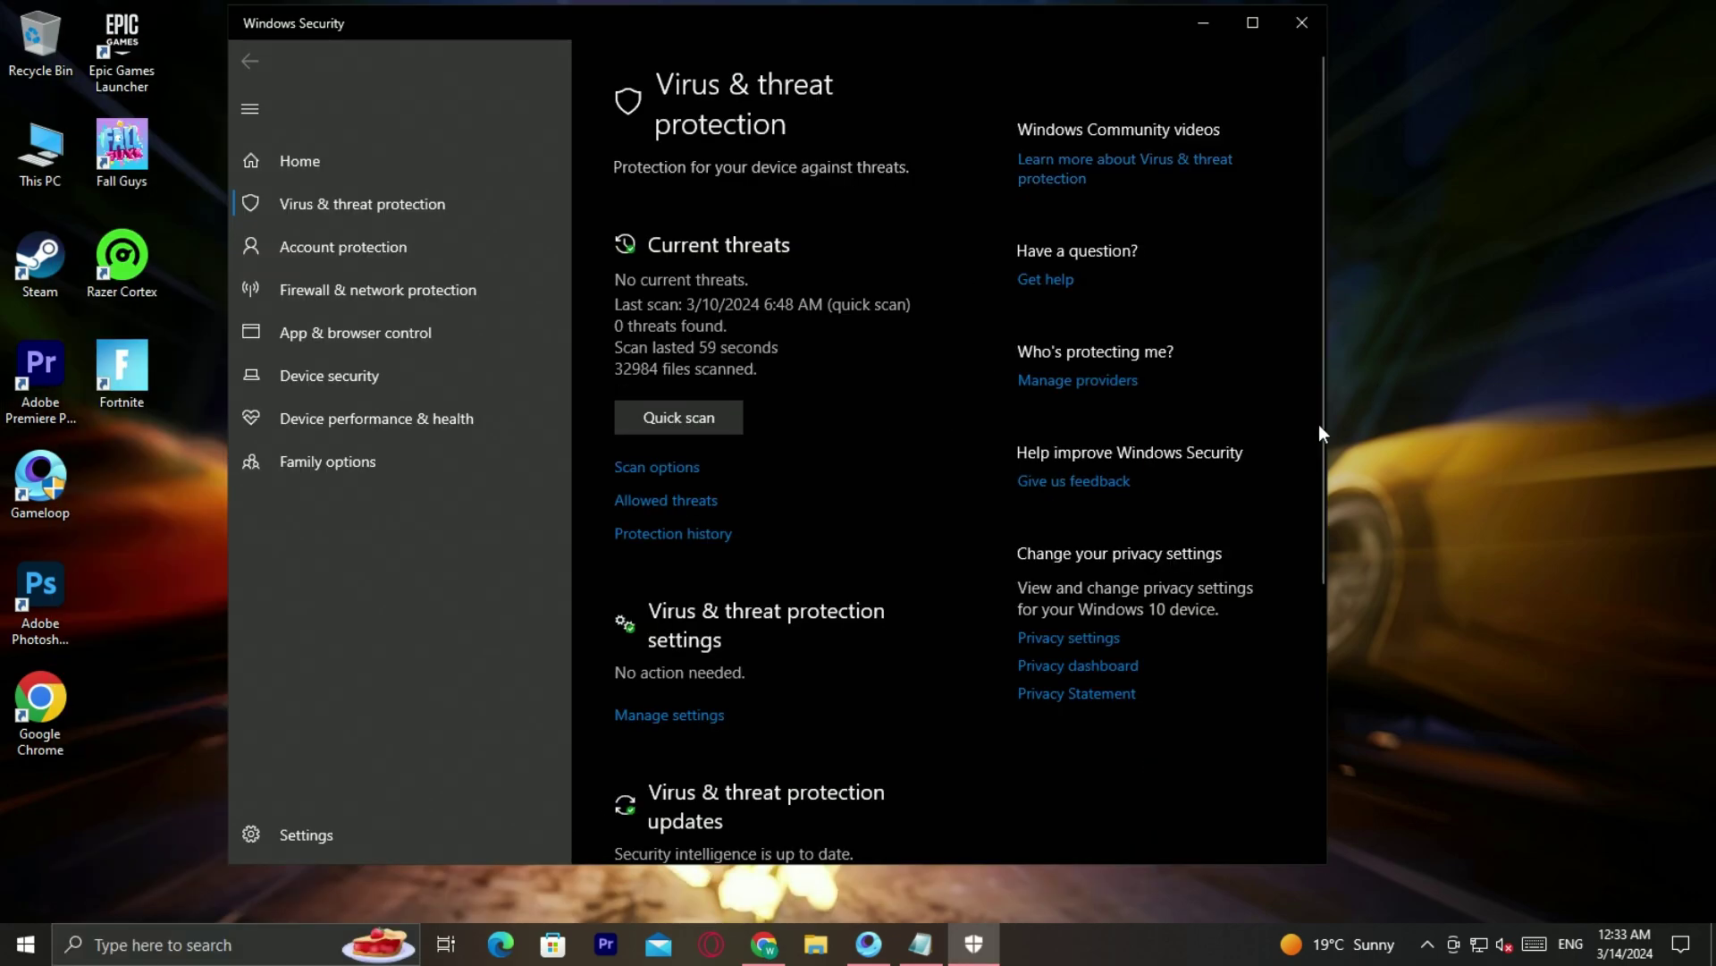
drag(1327, 430, 1307, 563)
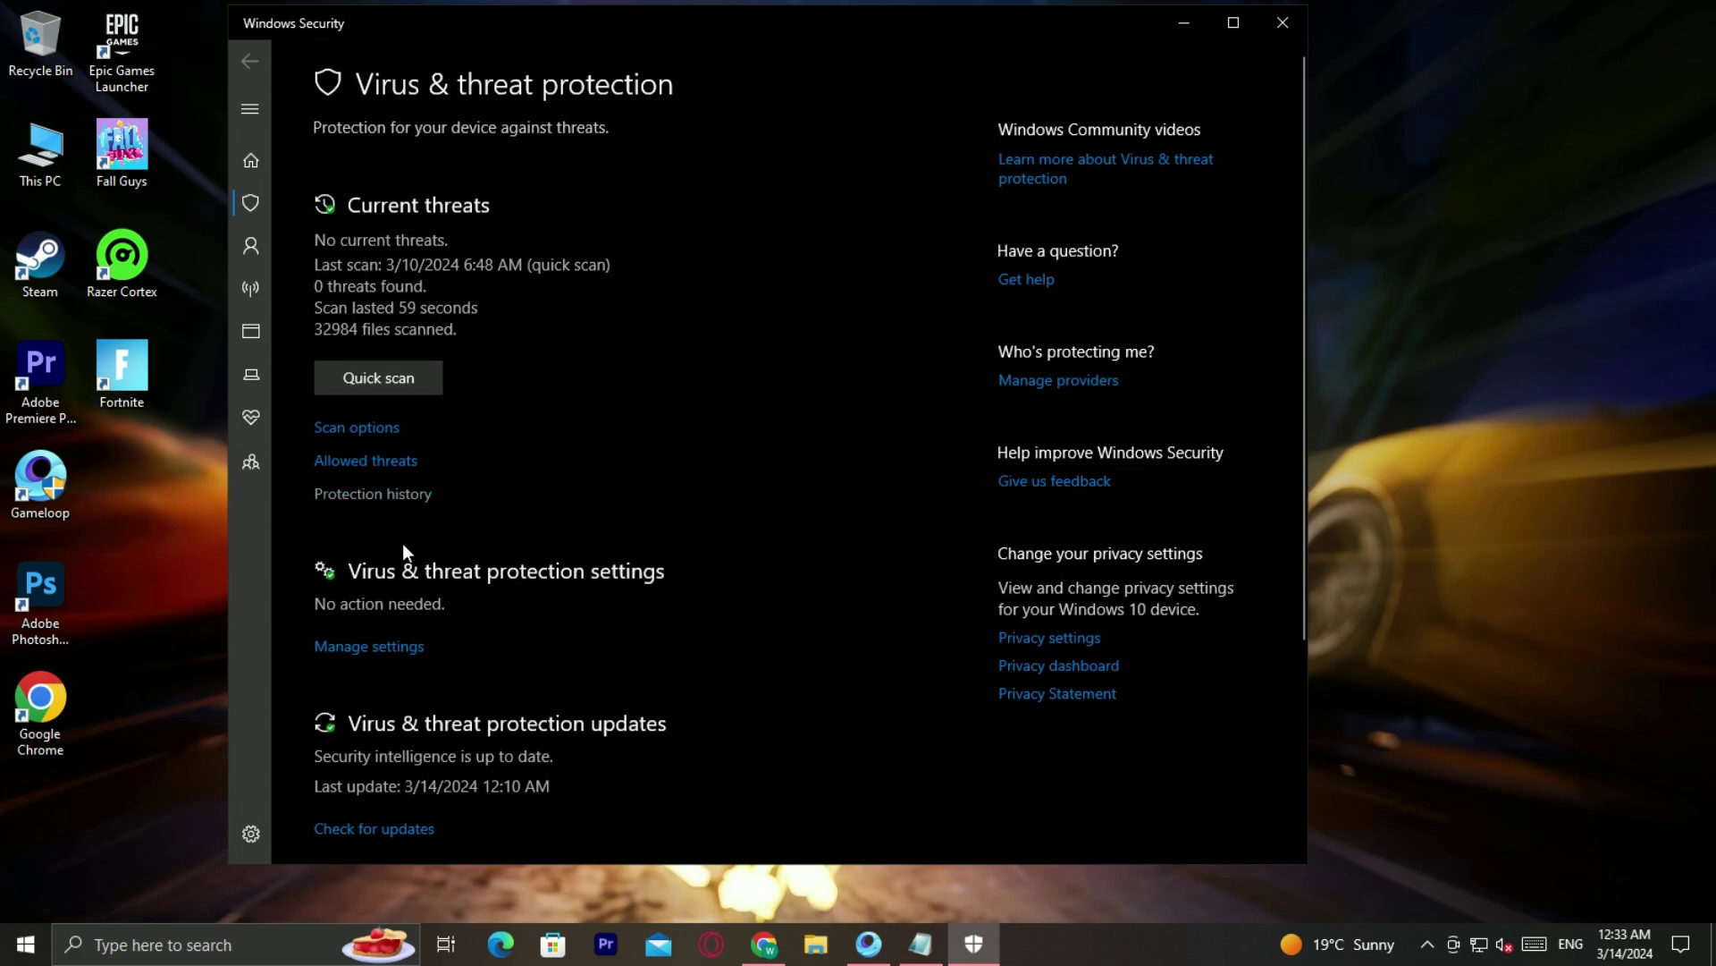
click(372, 642)
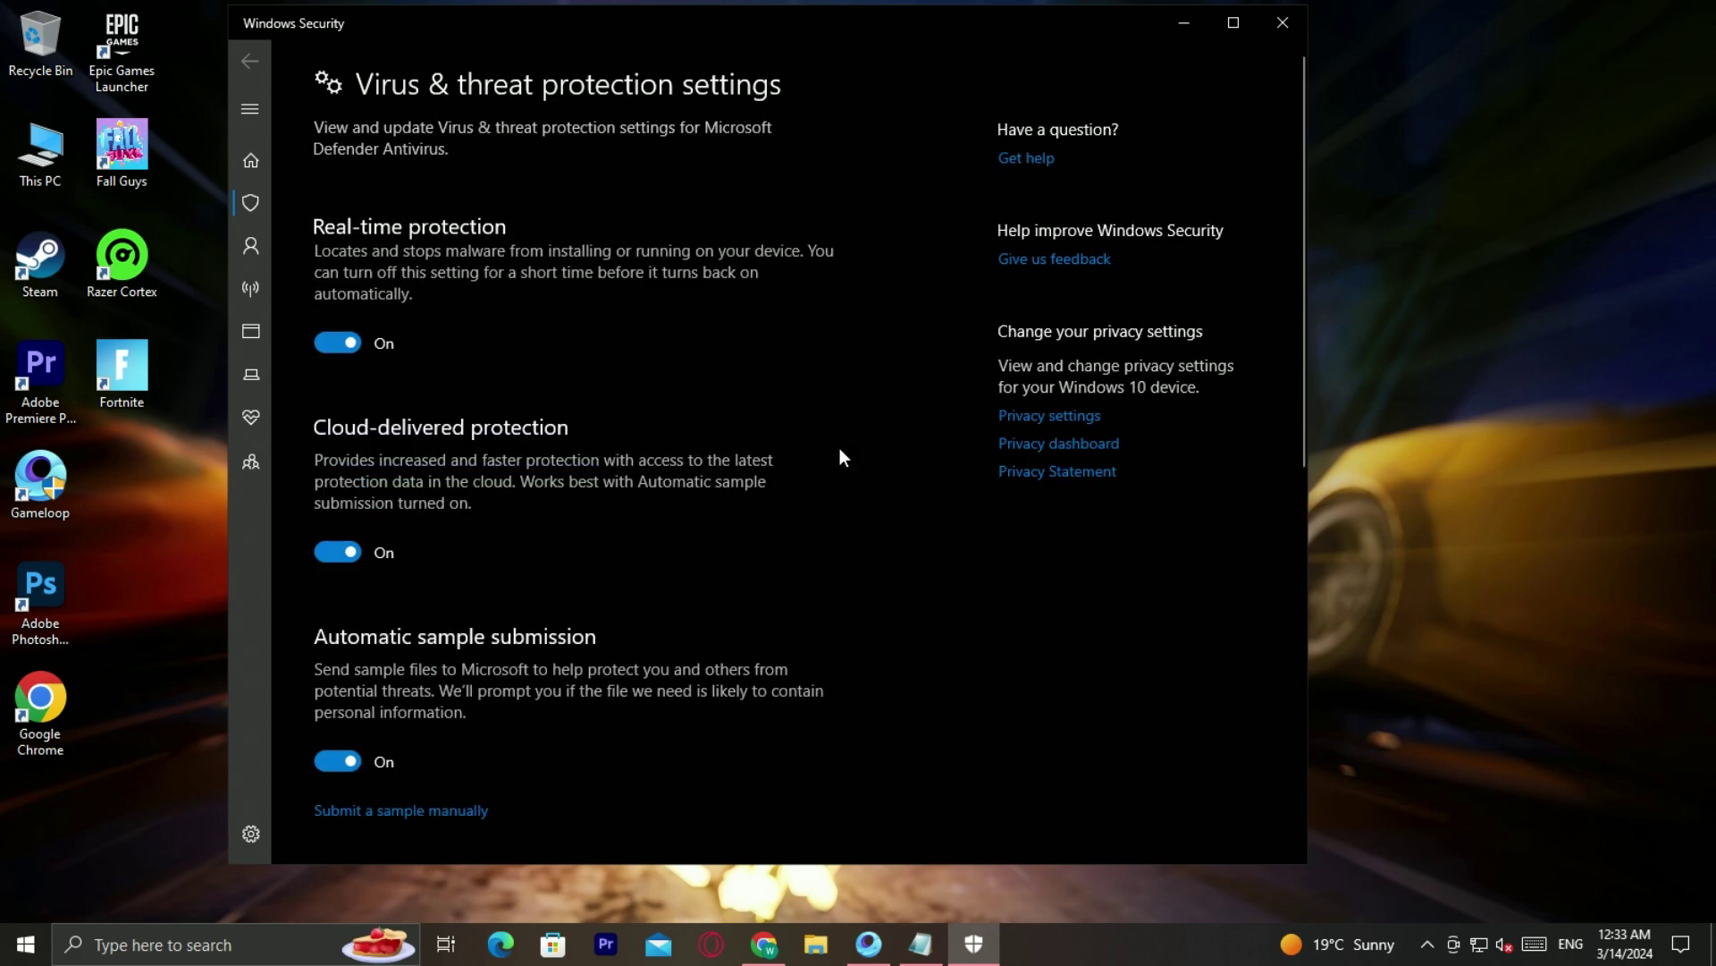
drag(1300, 391, 1297, 717)
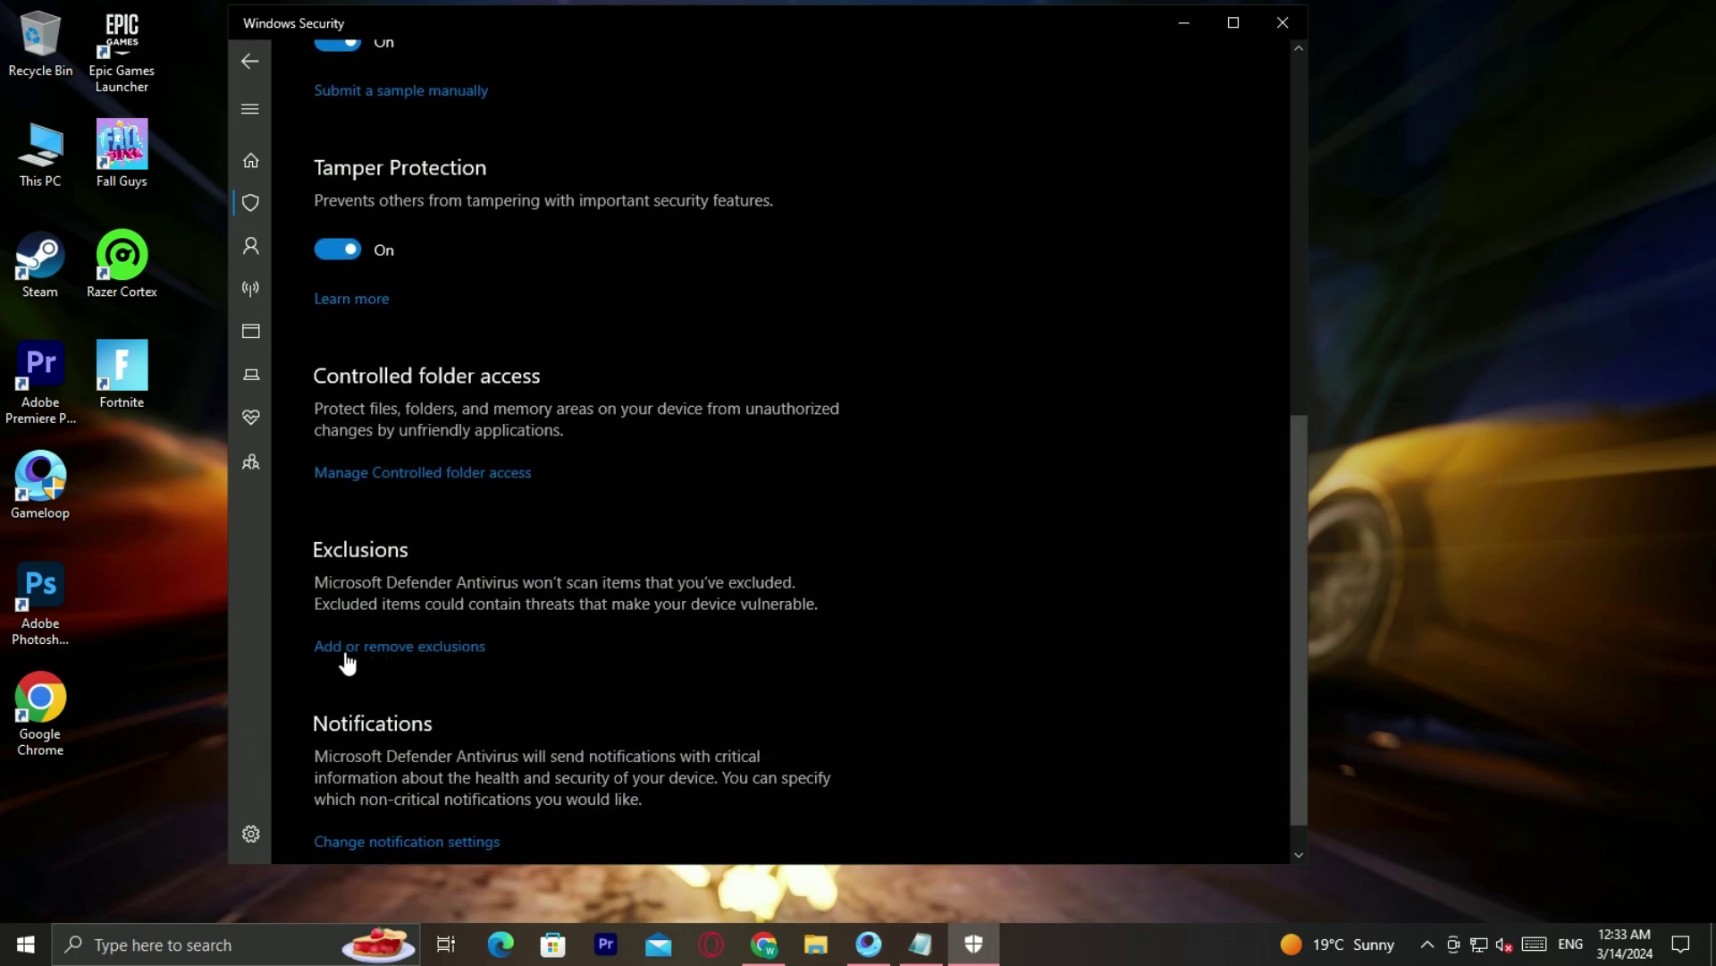
click(383, 650)
click(732, 615)
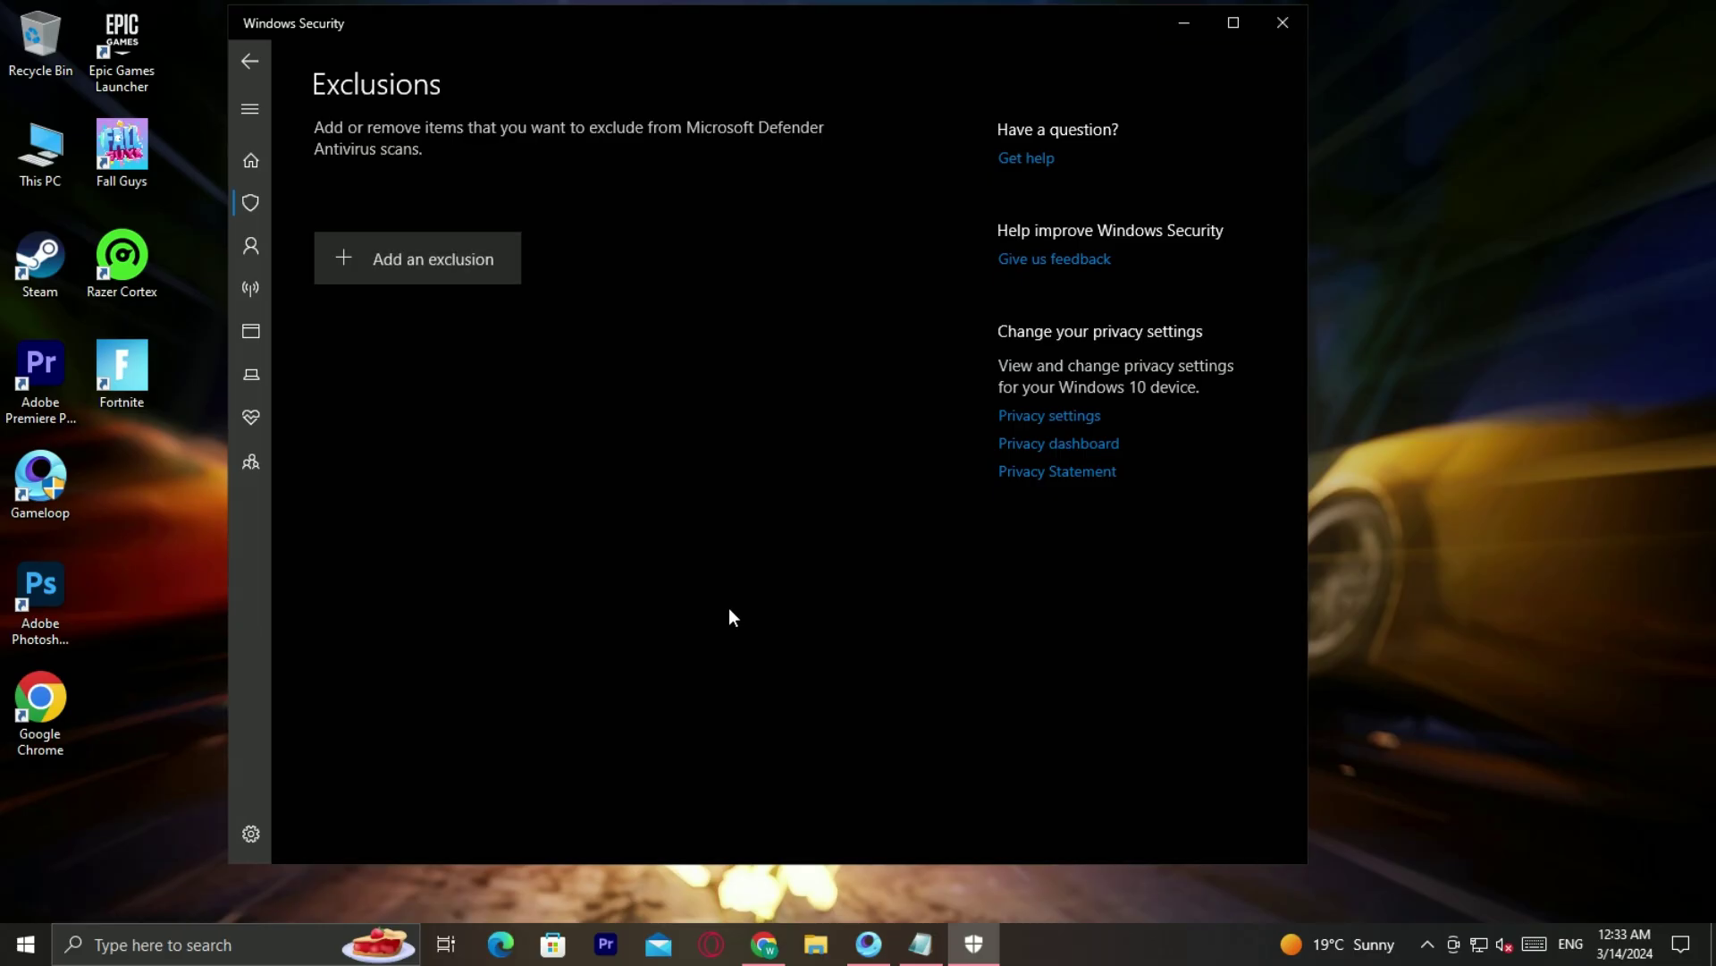
Add the Fortnite folder as an antivirus exclusion and expand its entry
click(370, 261)
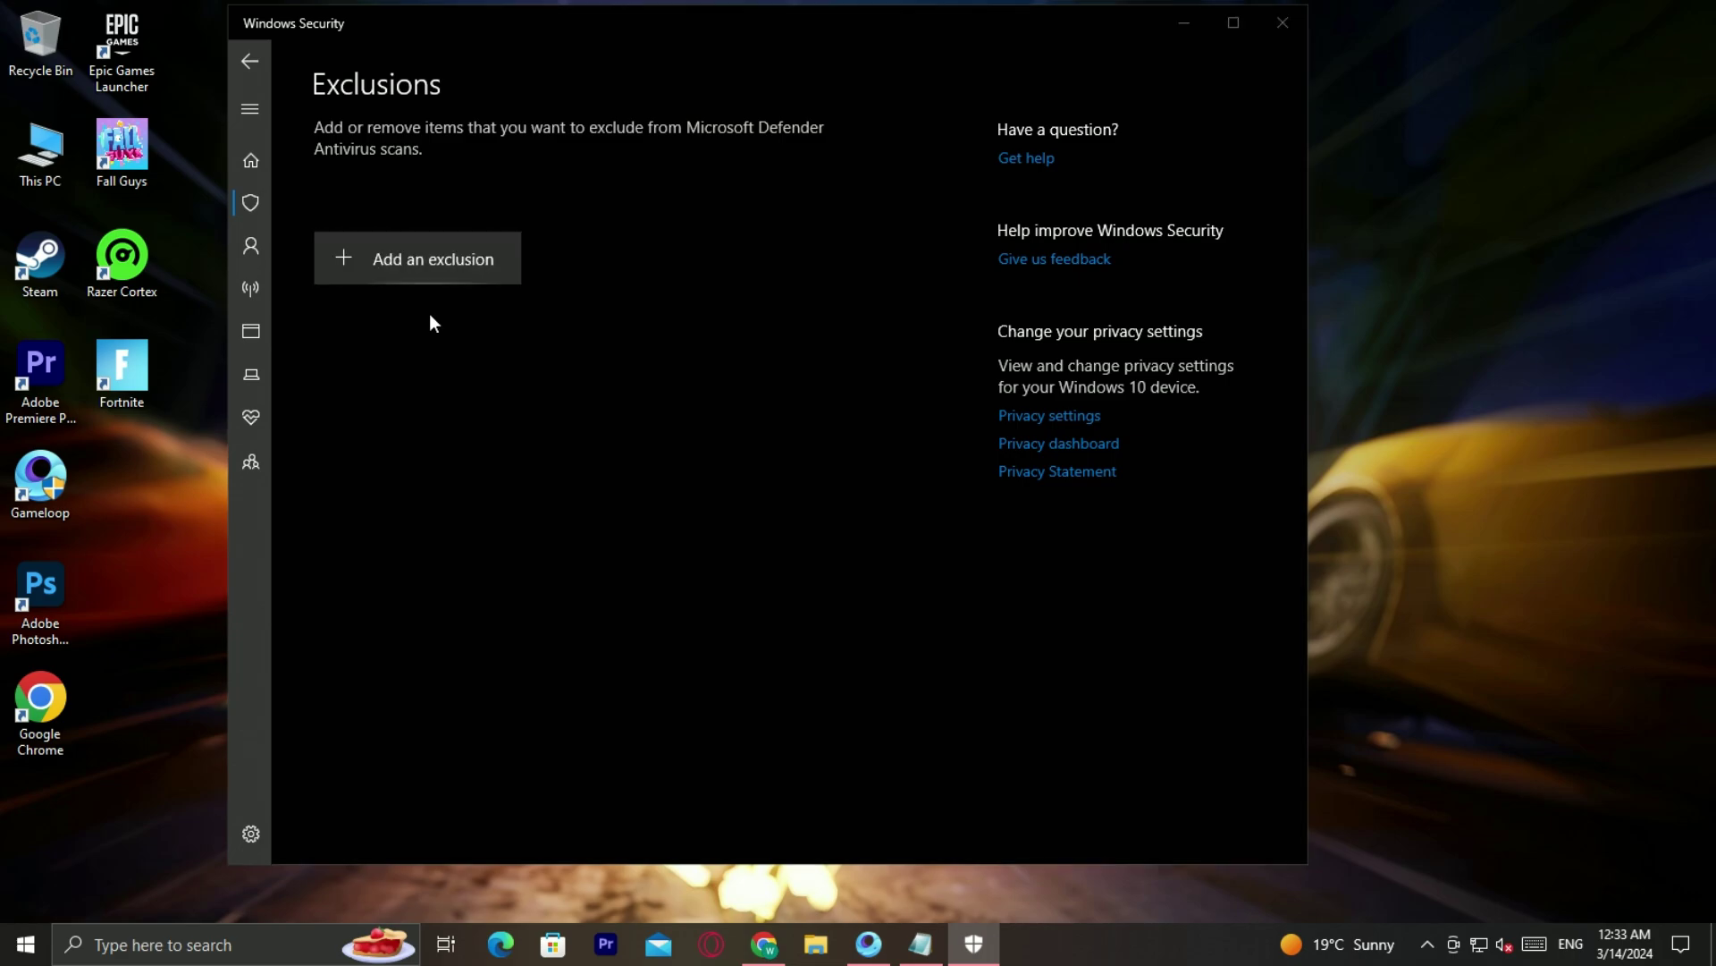
click(429, 315)
click(897, 483)
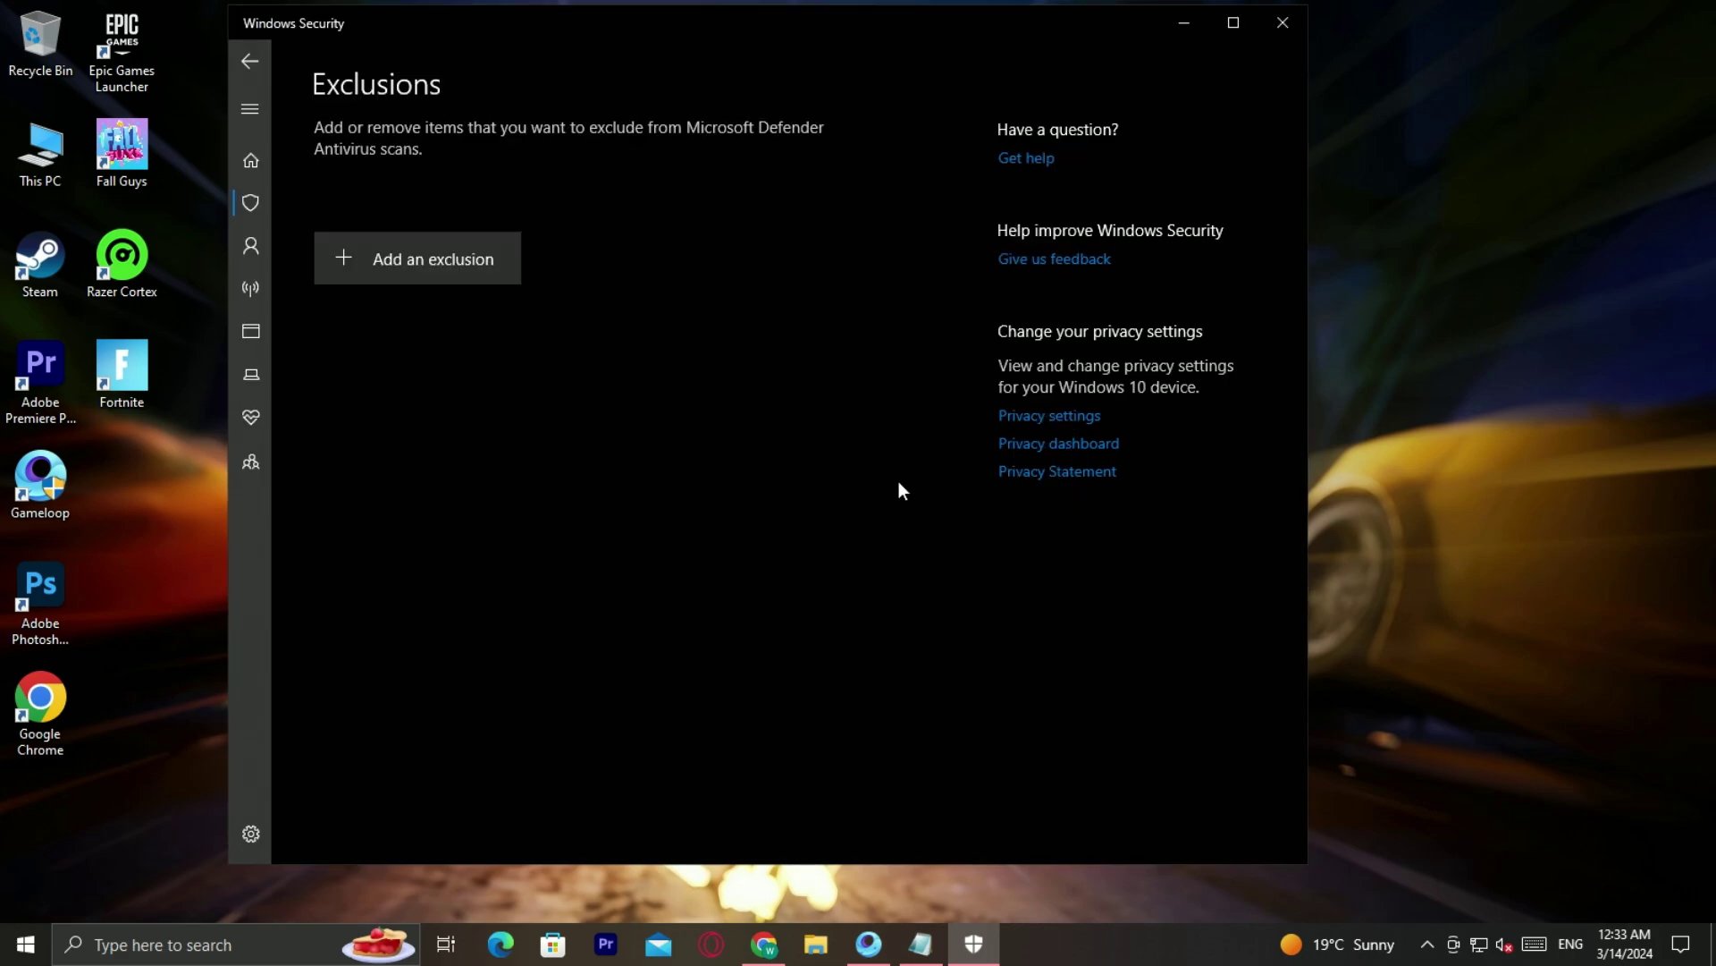
click(373, 350)
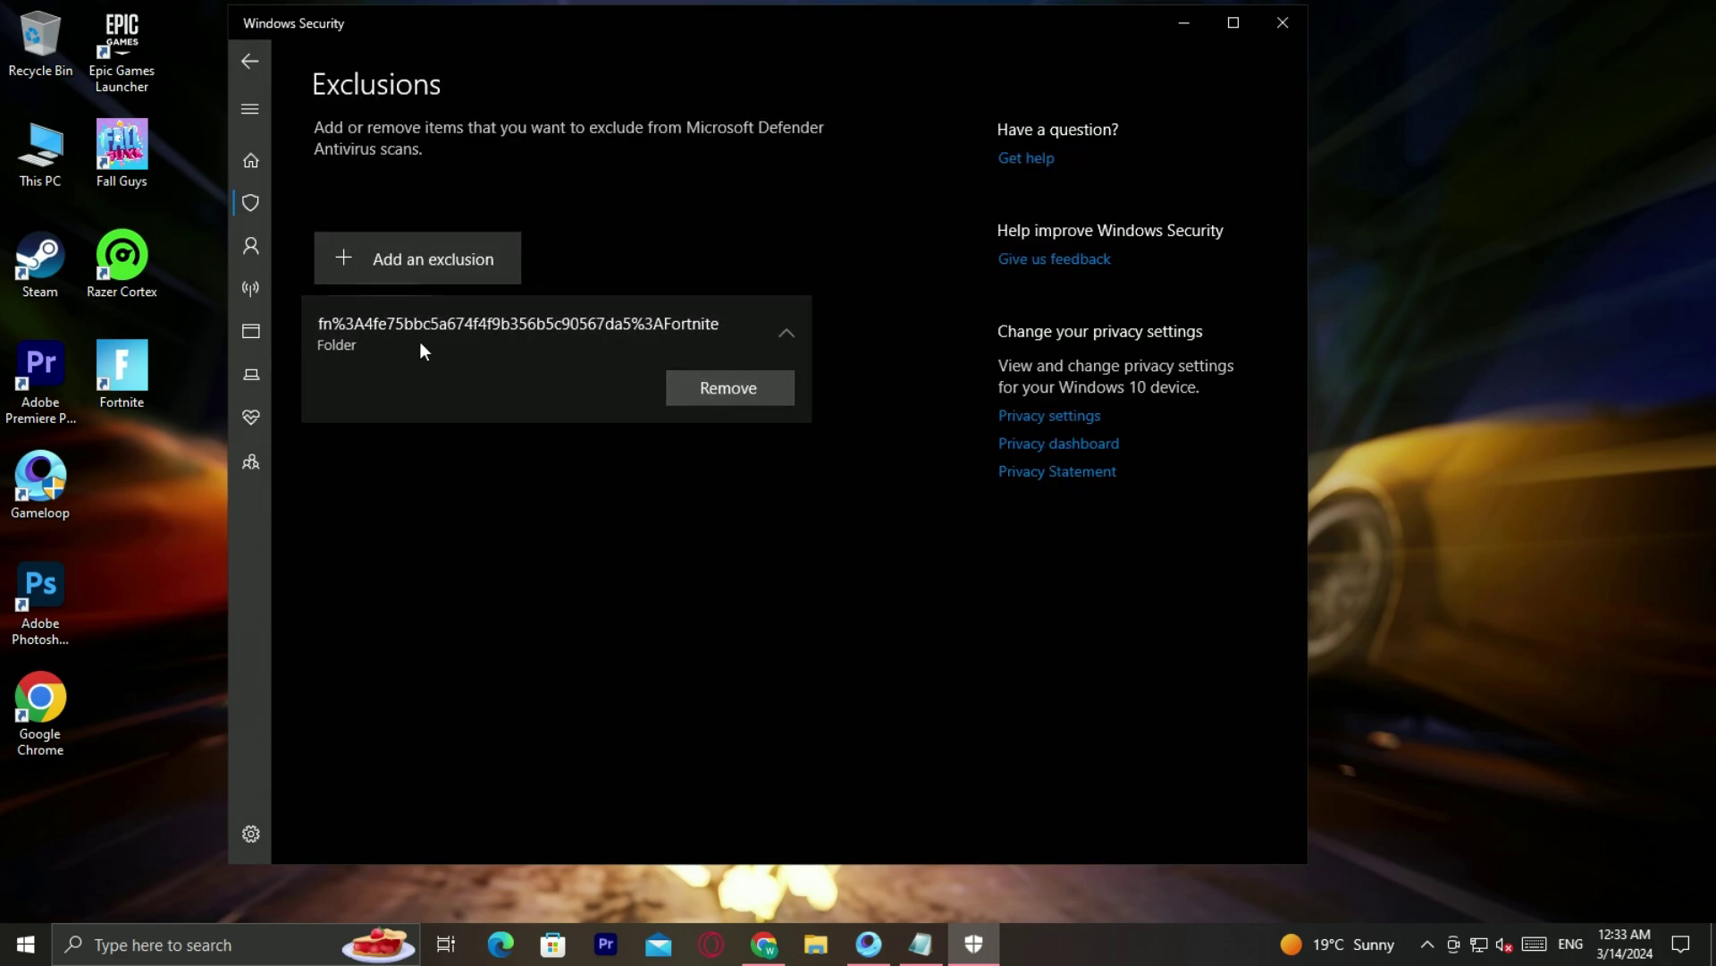
Add the FortniteClient-Win64-Shipping application from FortniteGame\Binaries\Win64 as a file exclusion and close Windows Security
click(392, 245)
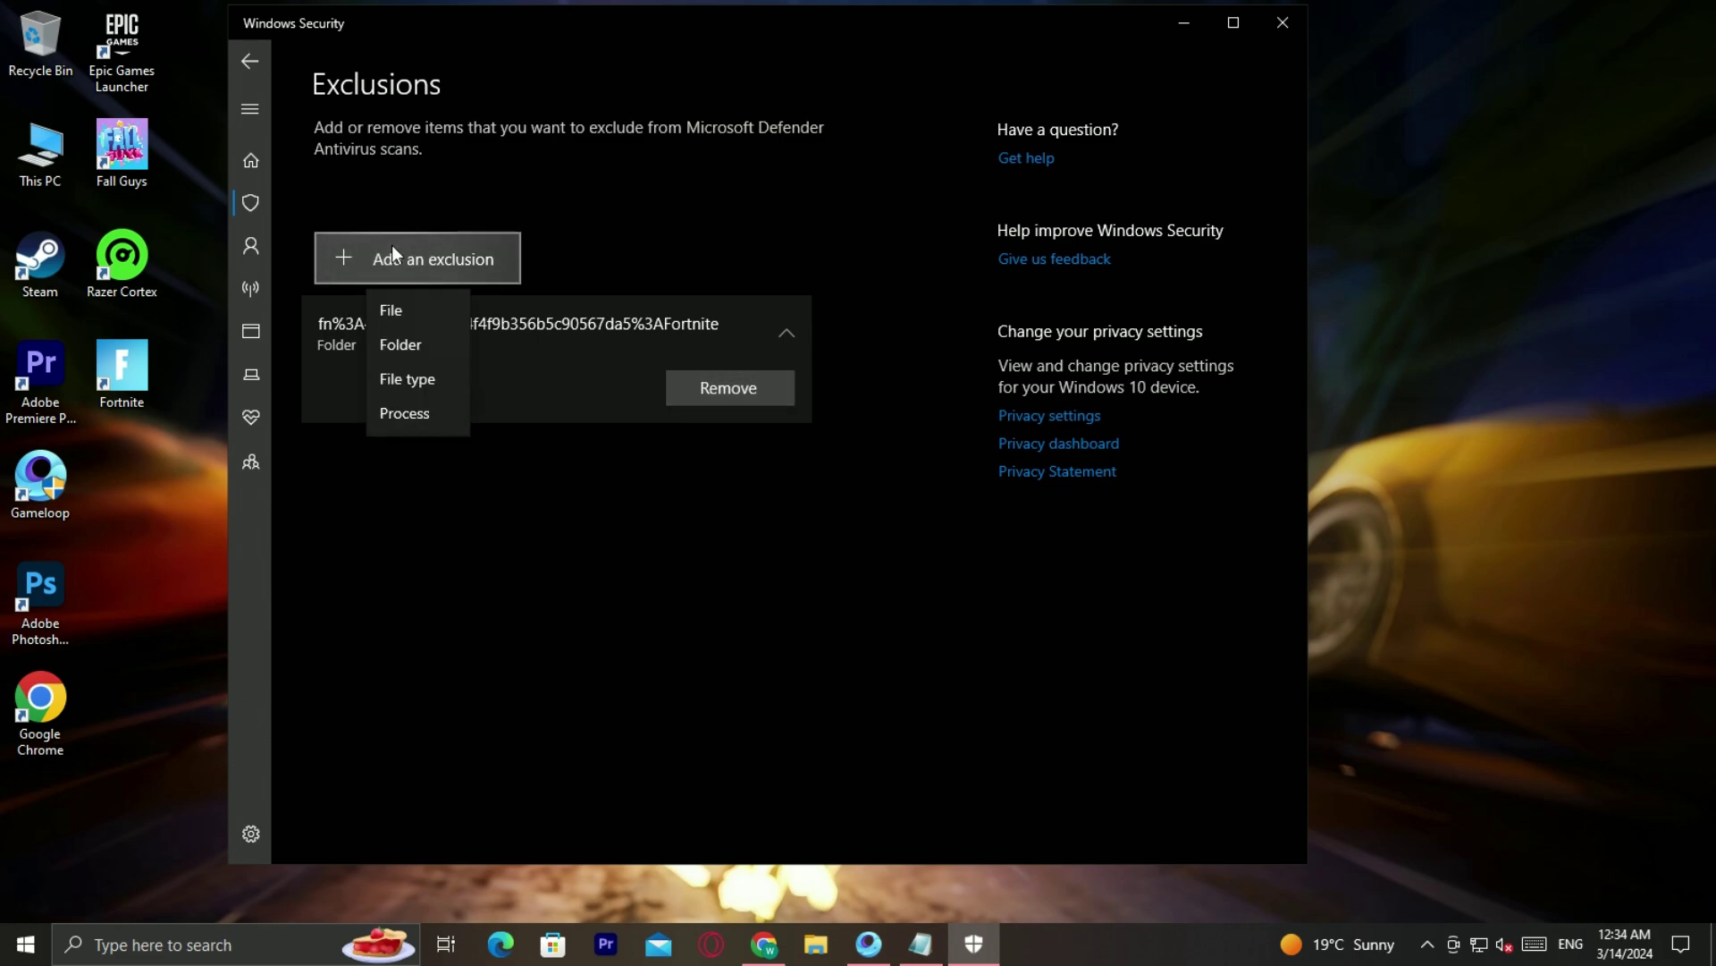
click(404, 310)
scroll(386, 374, down, 3)
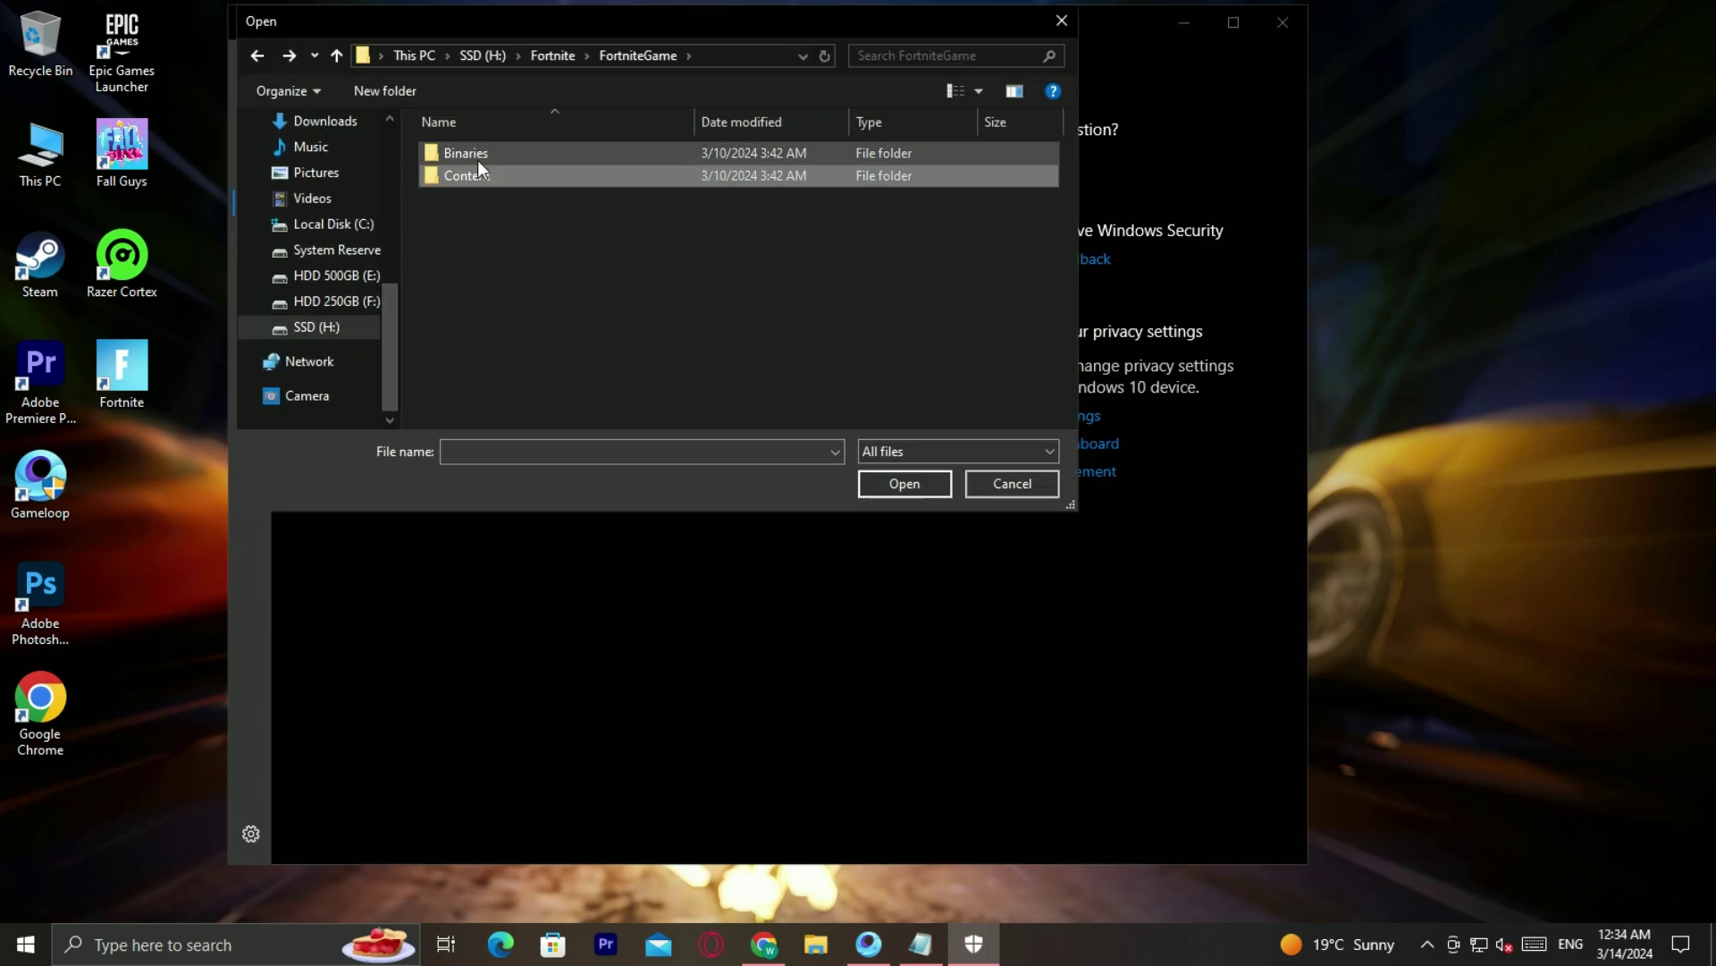
double_click(478, 156)
double_click(483, 175)
drag(1062, 189, 1060, 322)
click(572, 260)
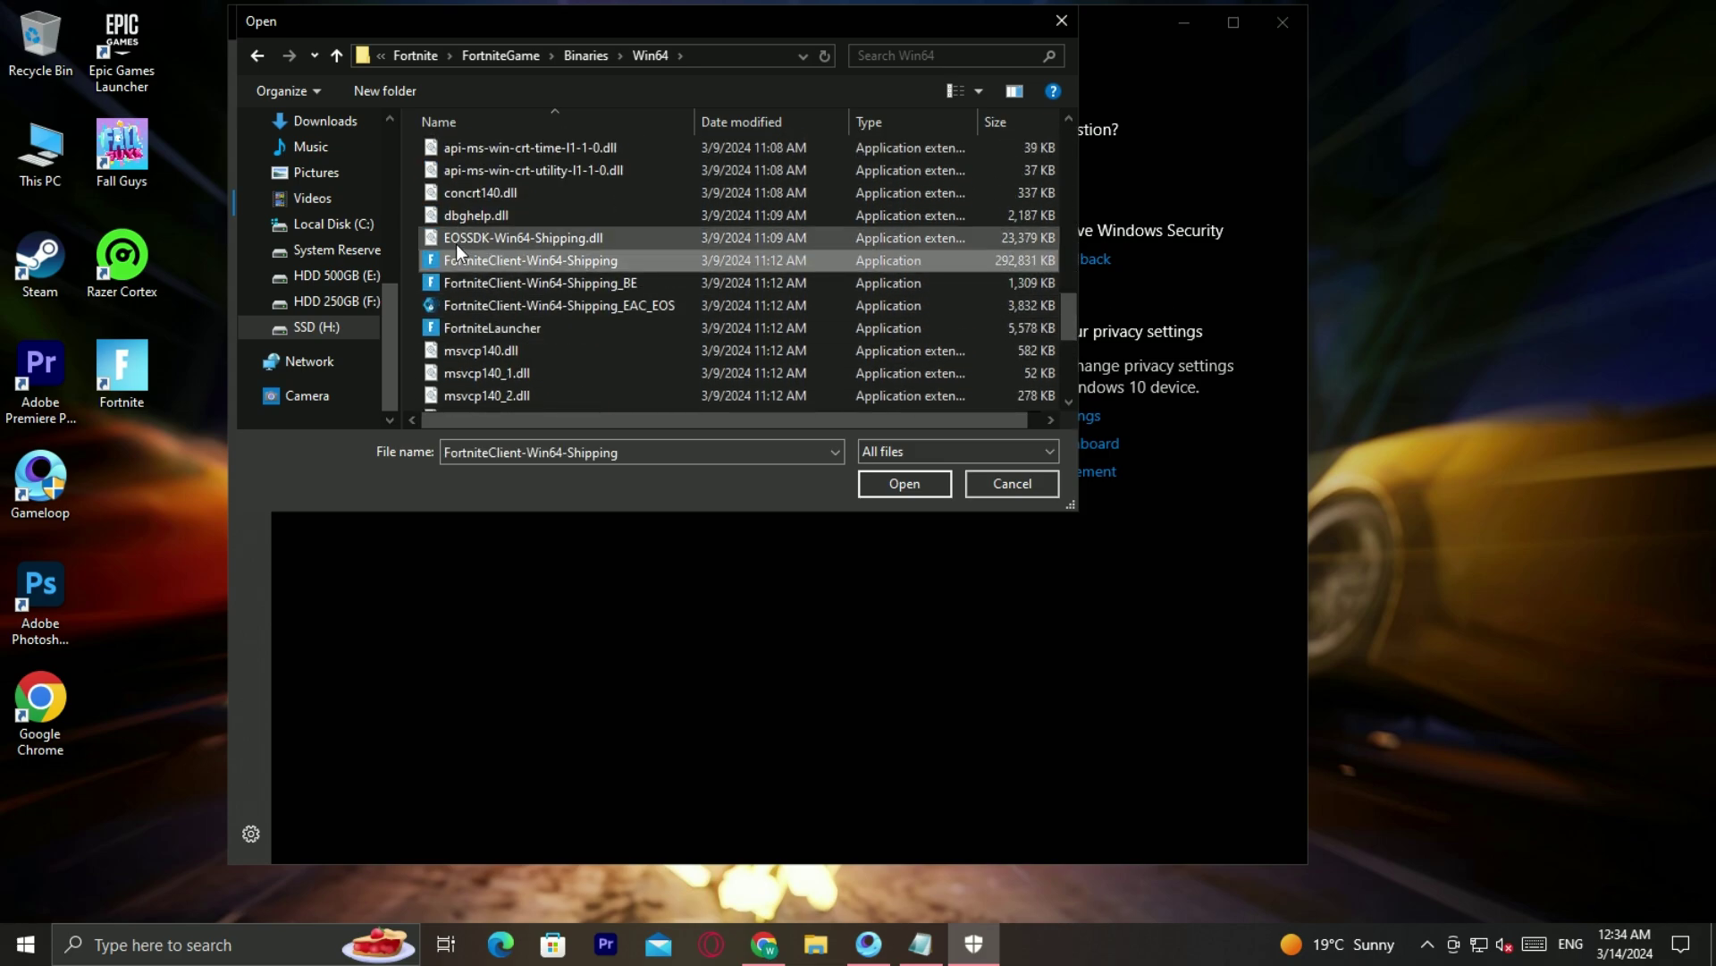
click(901, 479)
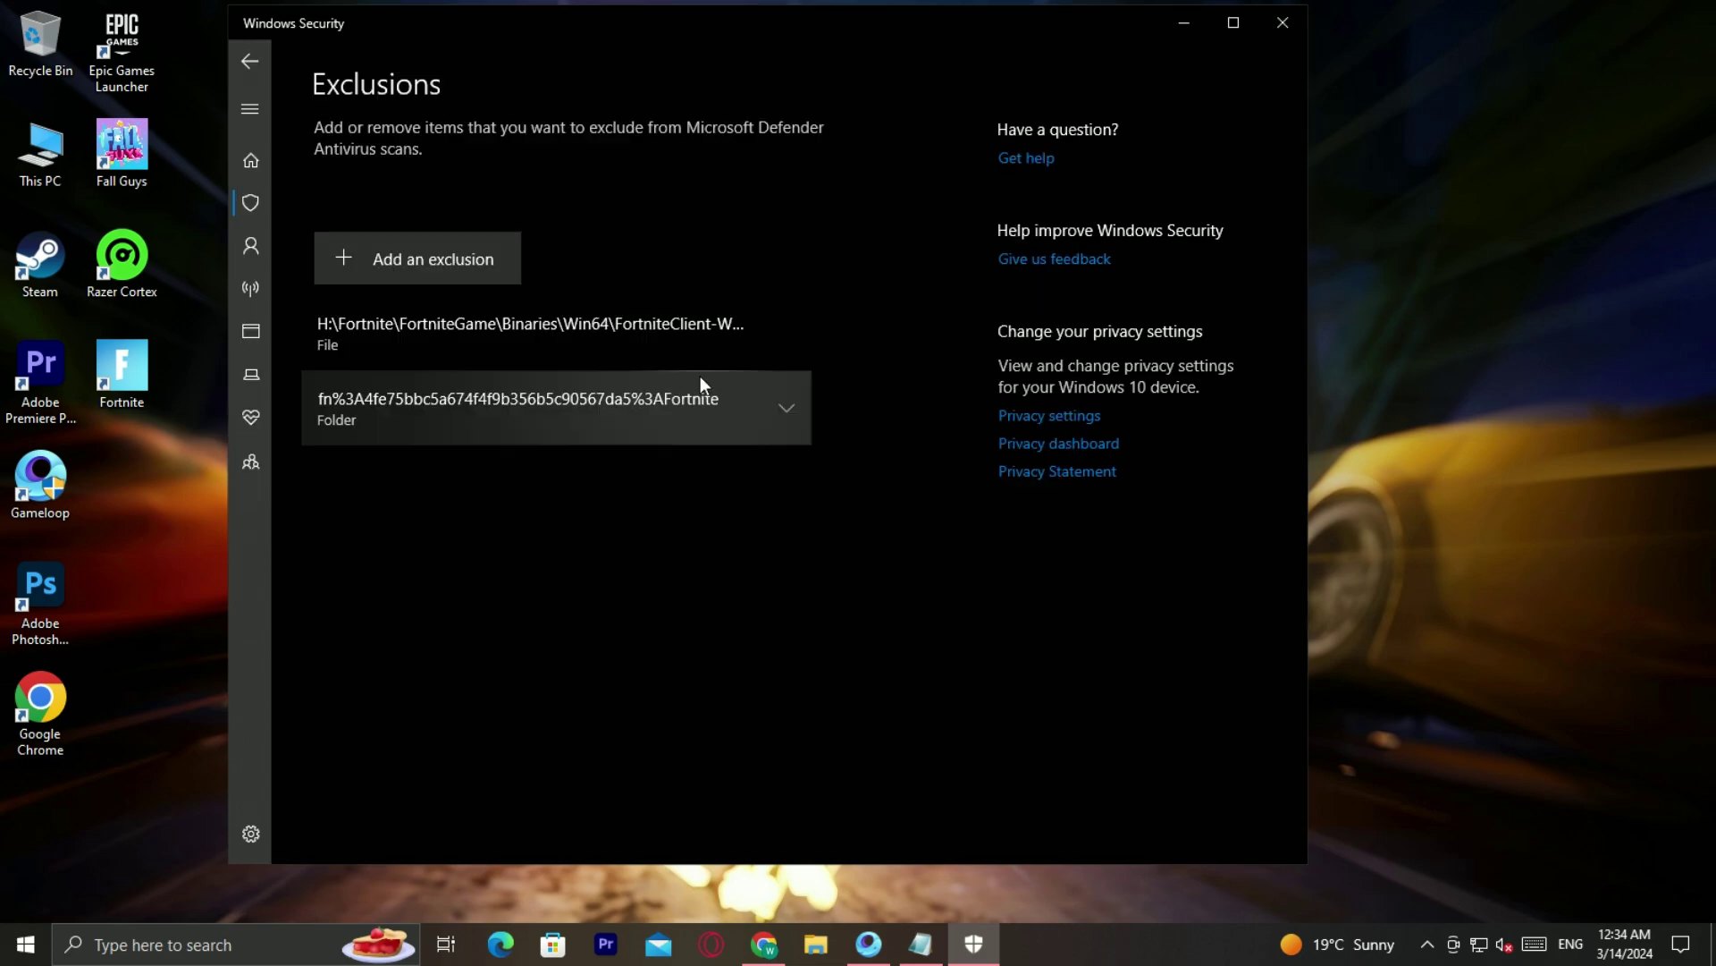
click(1283, 23)
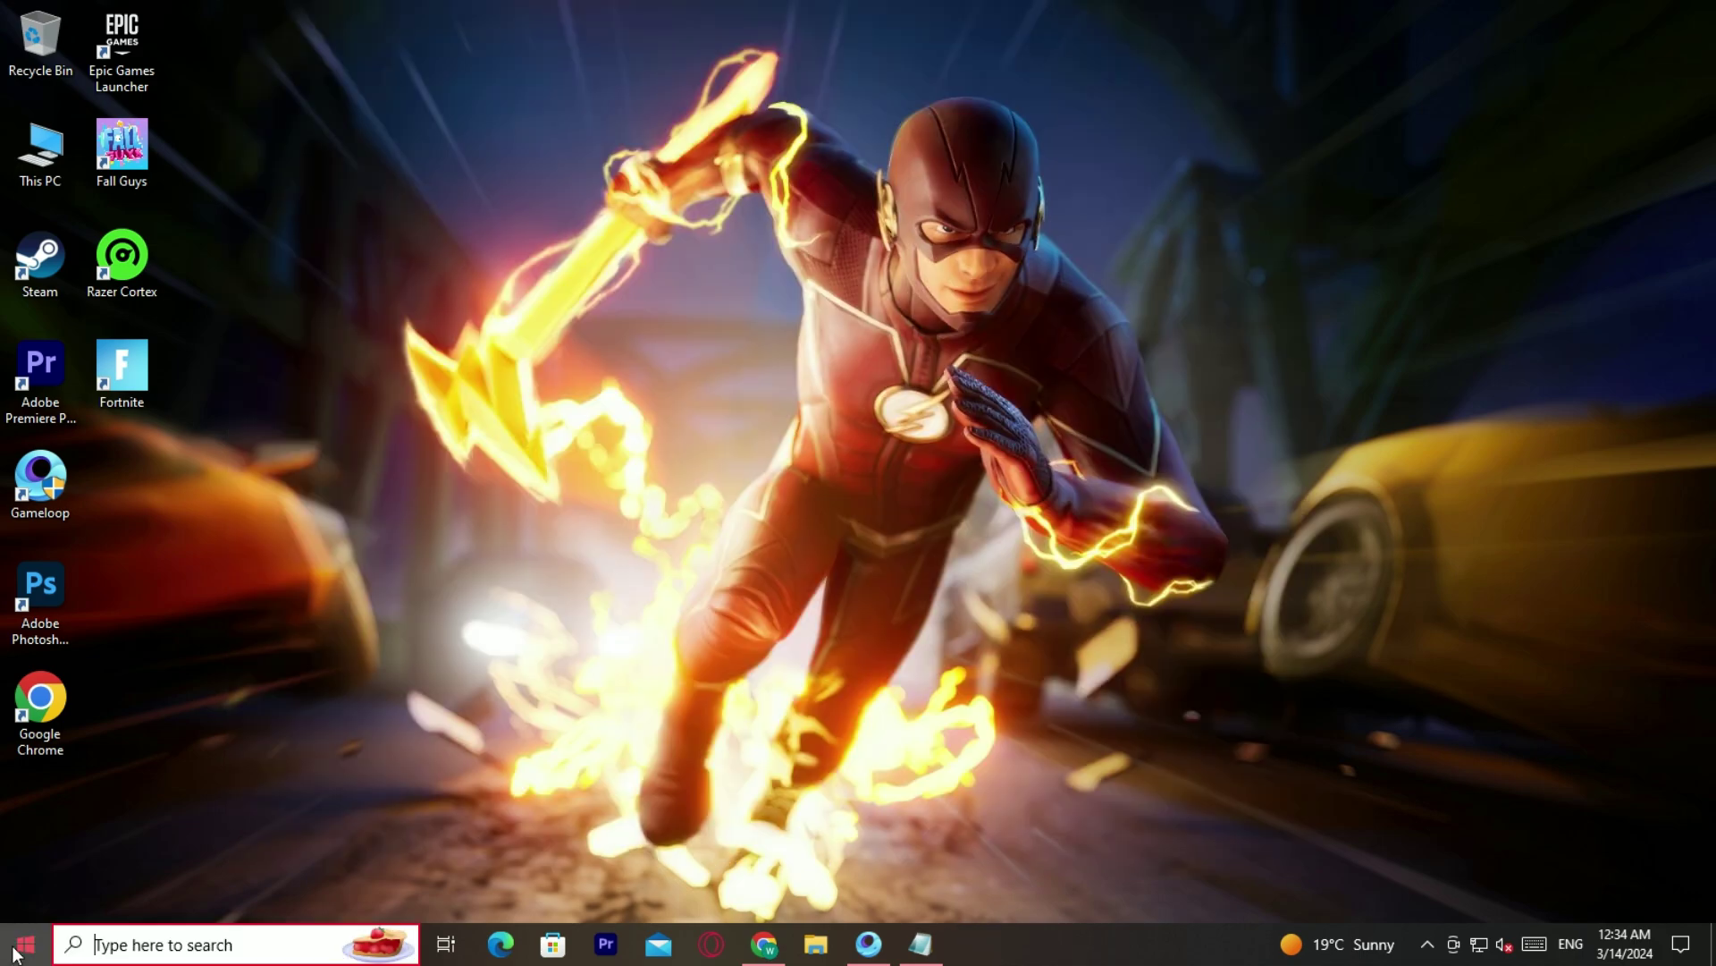
Switch to Windows Graphics settings and start browsing for a desktop app to set a graphics preference
click(16, 955)
text(graphic)
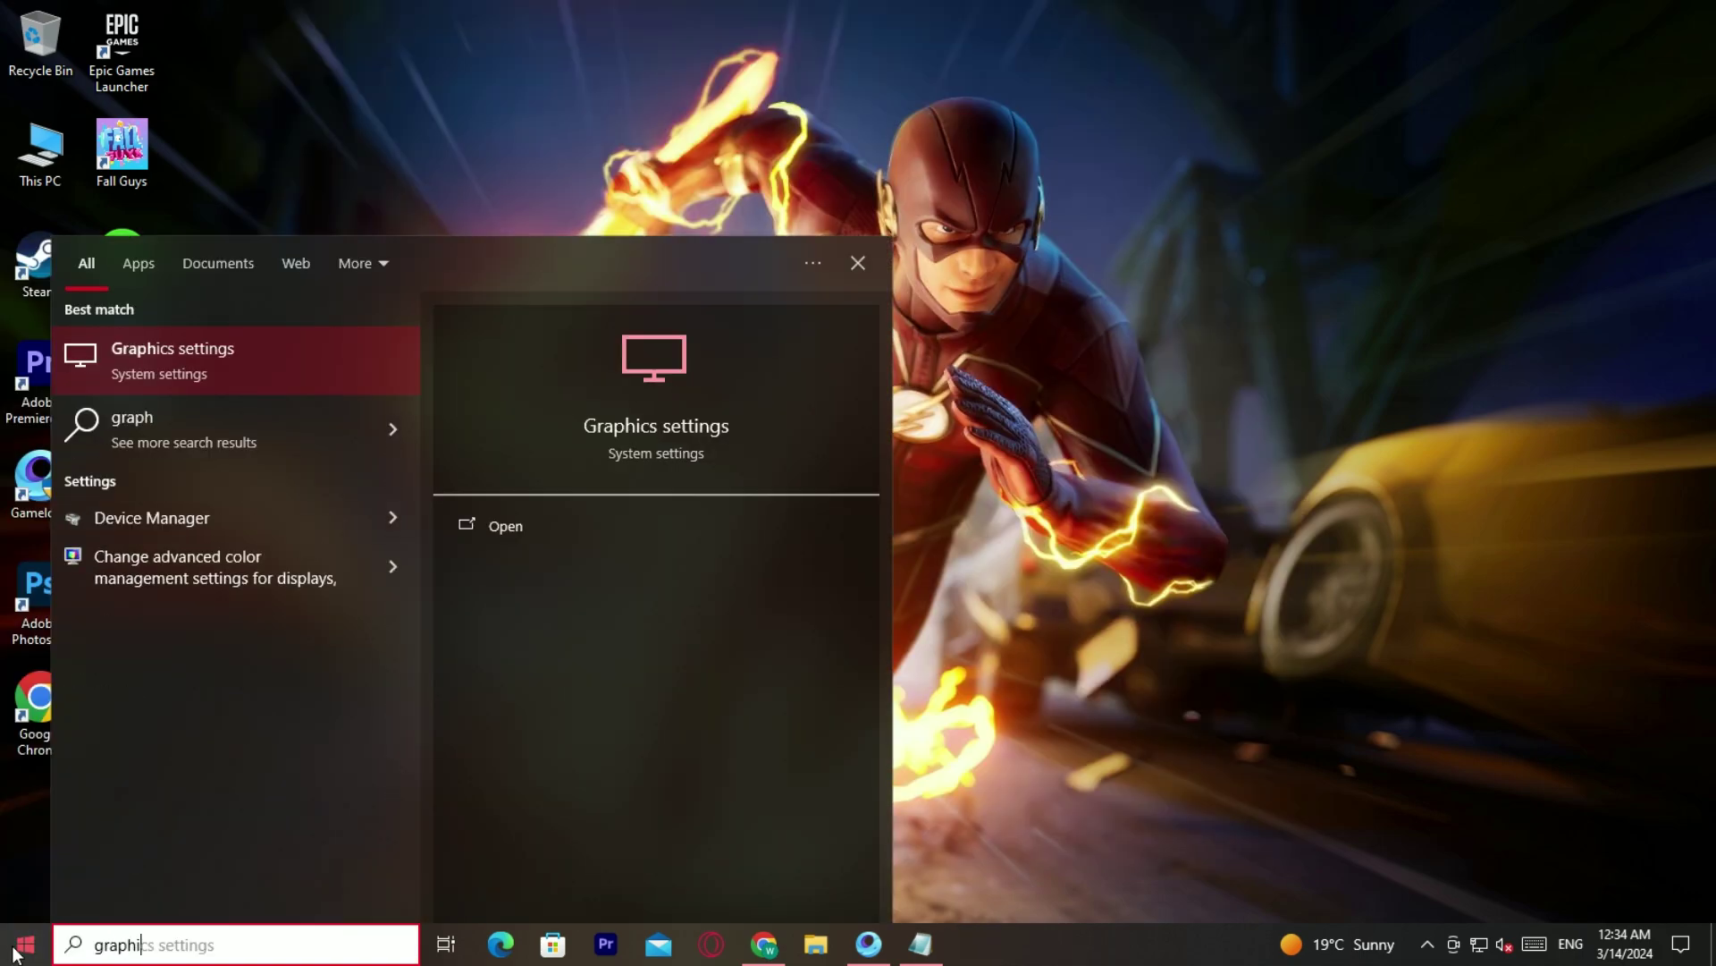
click(238, 345)
click(72, 336)
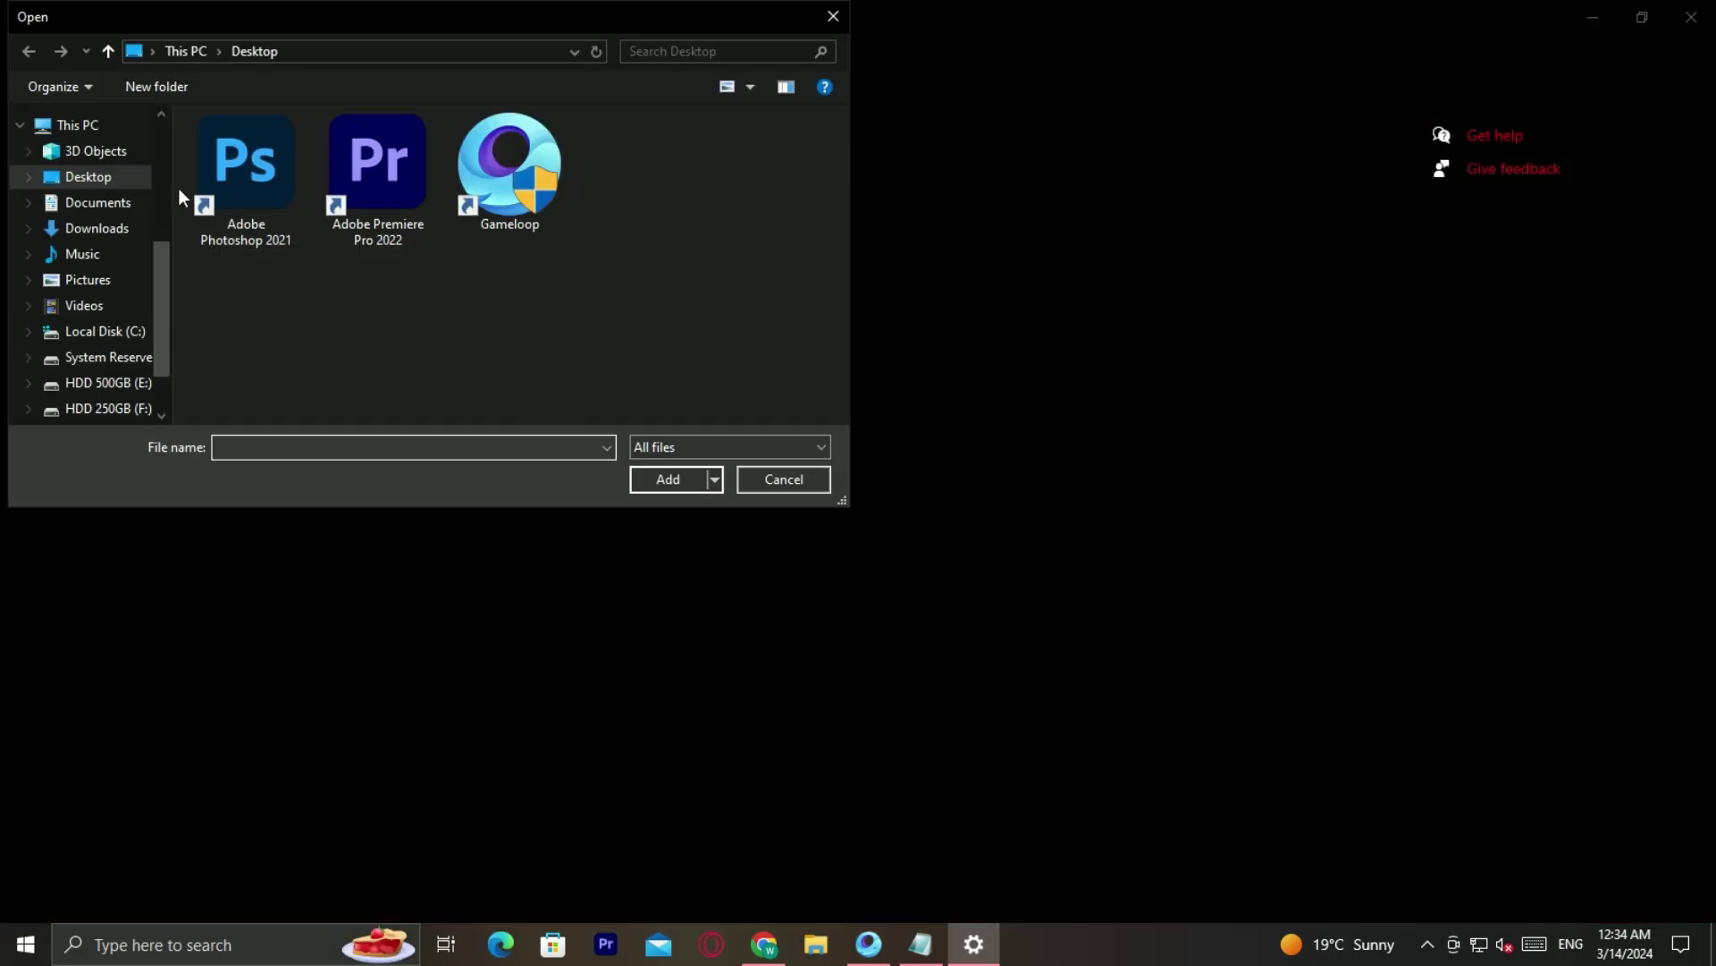
Browse on SSD (H:) to the Fortnite\FortniteGame\Binaries\Win64 folder
scroll(166, 333, down, 1)
click(87, 348)
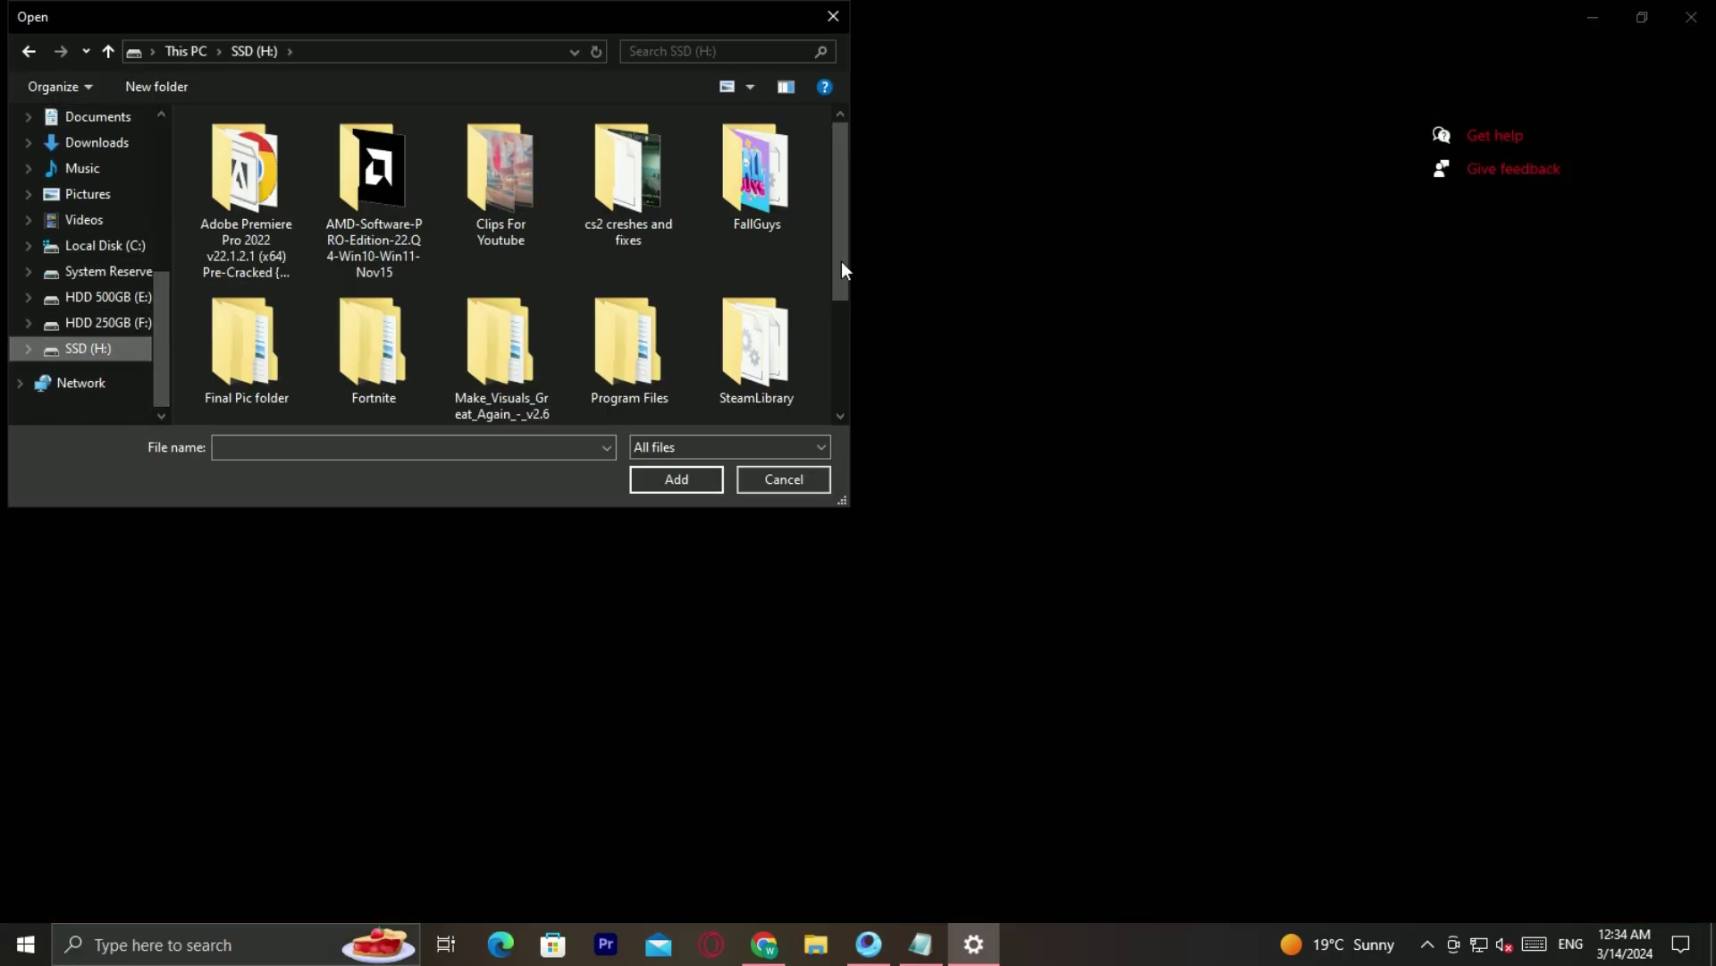
scroll(595, 313, down, 1)
double_click(357, 223)
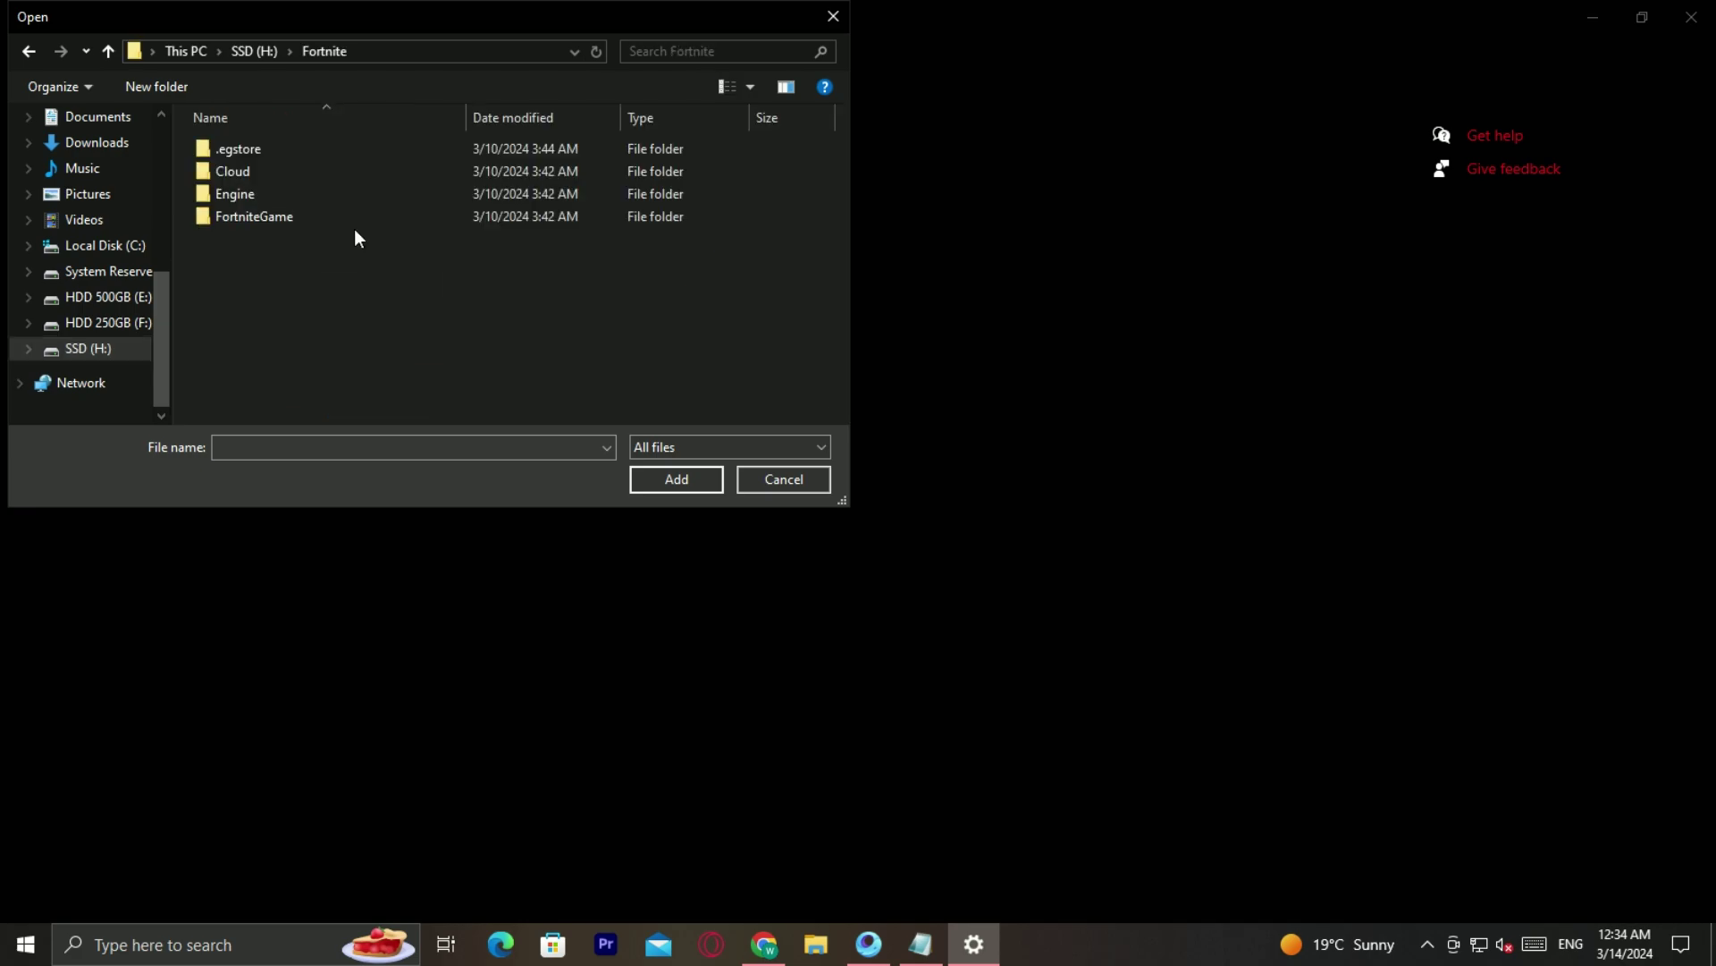
double_click(295, 218)
double_click(292, 158)
double_click(291, 158)
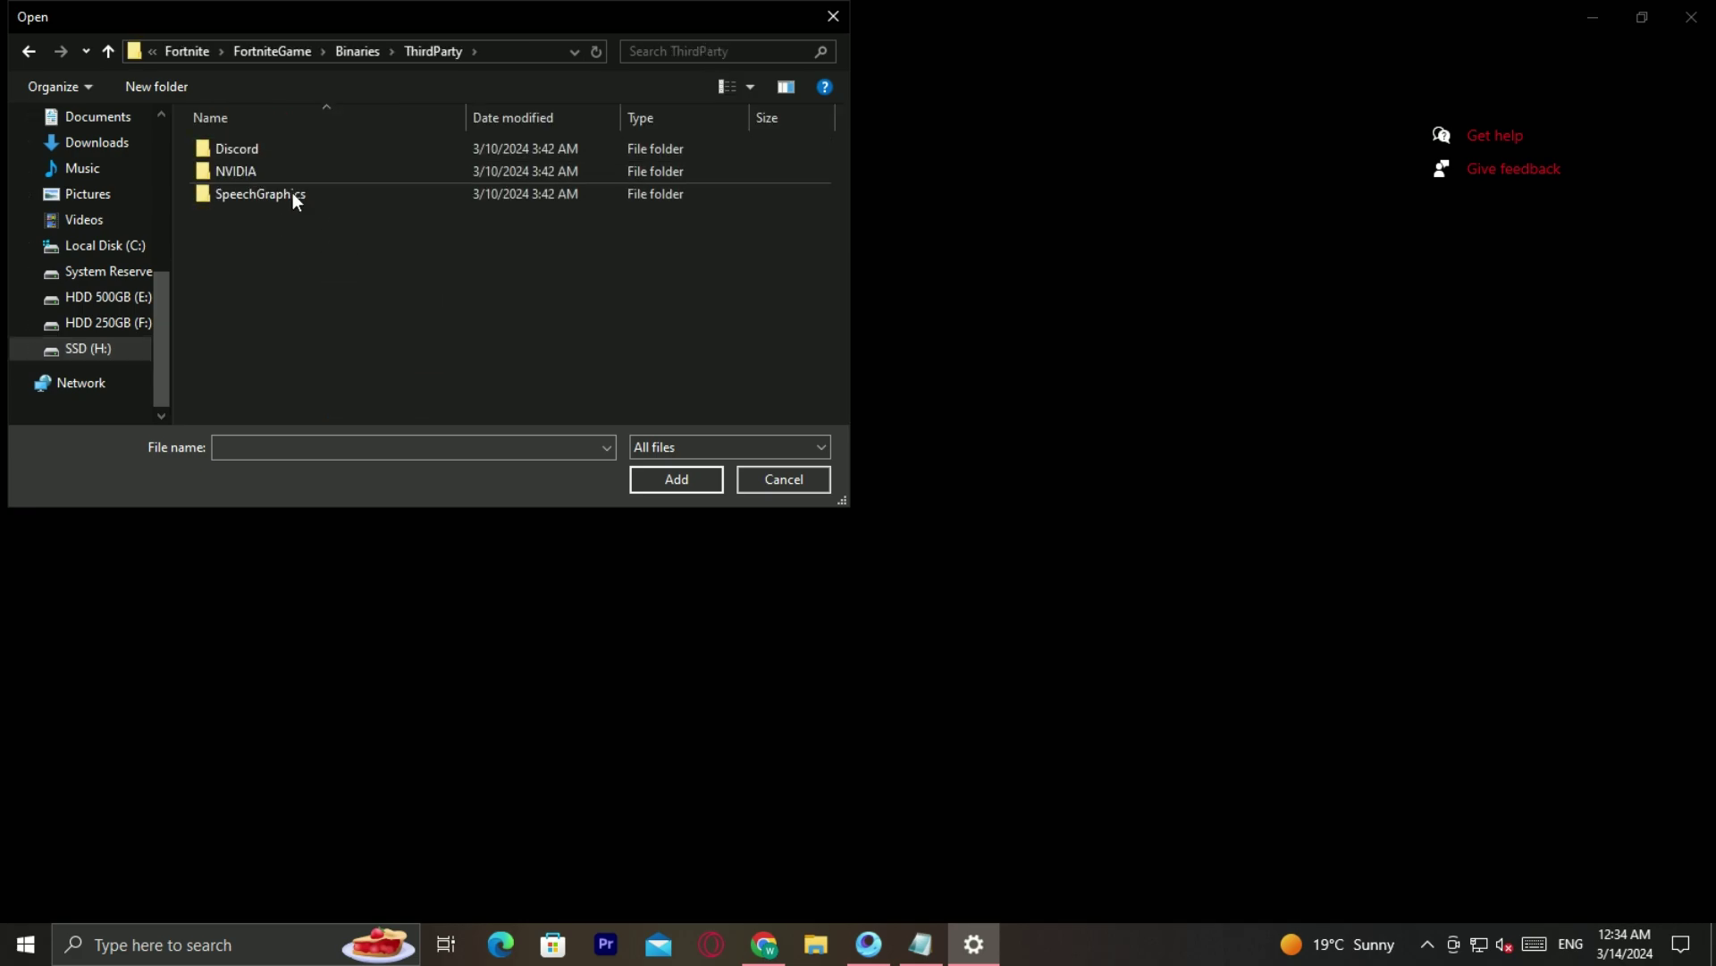
click(28, 51)
double_click(254, 169)
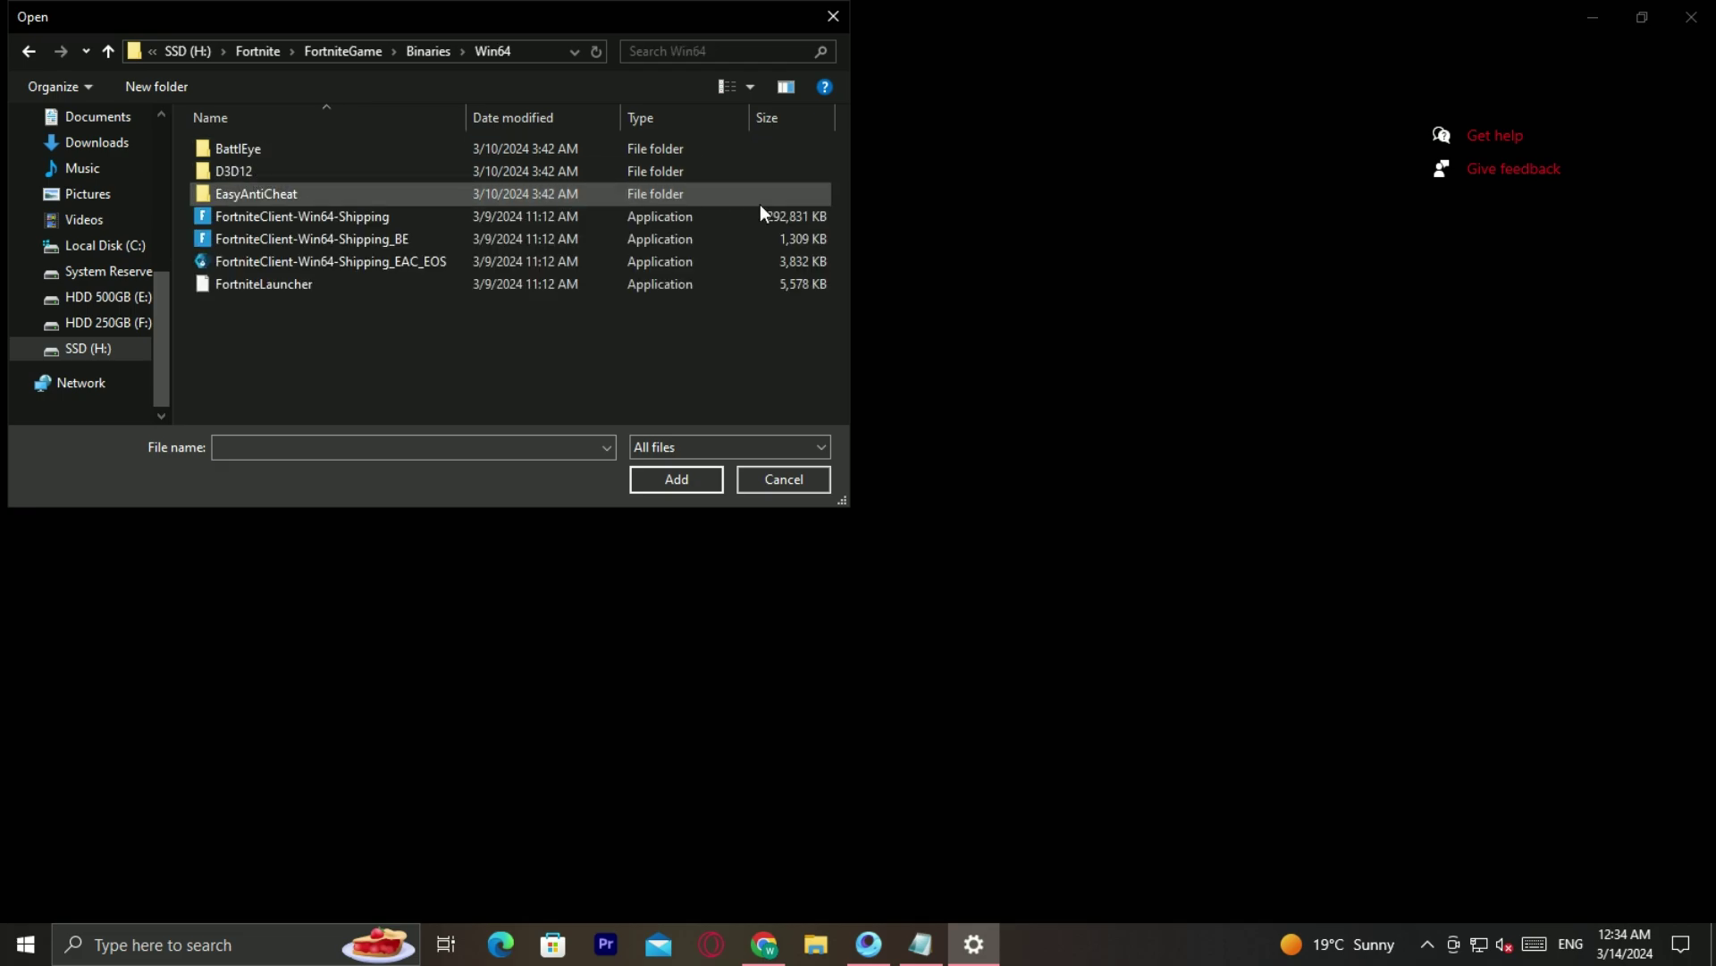
Add FortniteLauncher to the graphics preference apps and save its preference as High performance
click(438, 282)
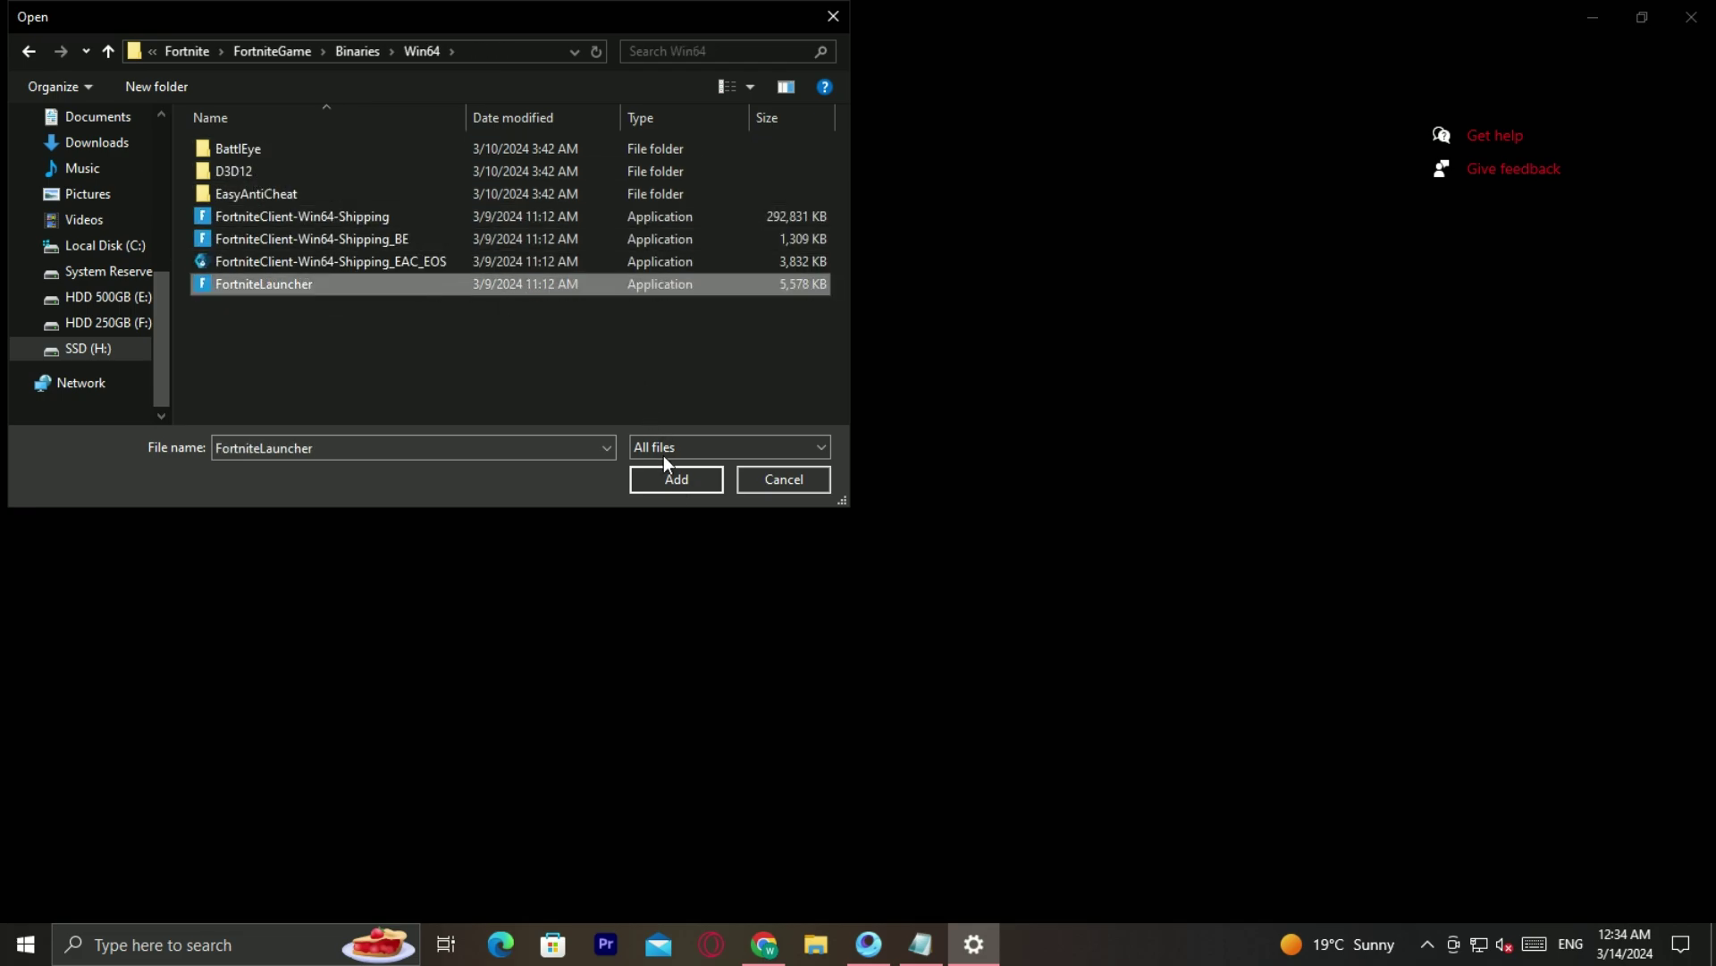
click(671, 474)
click(350, 508)
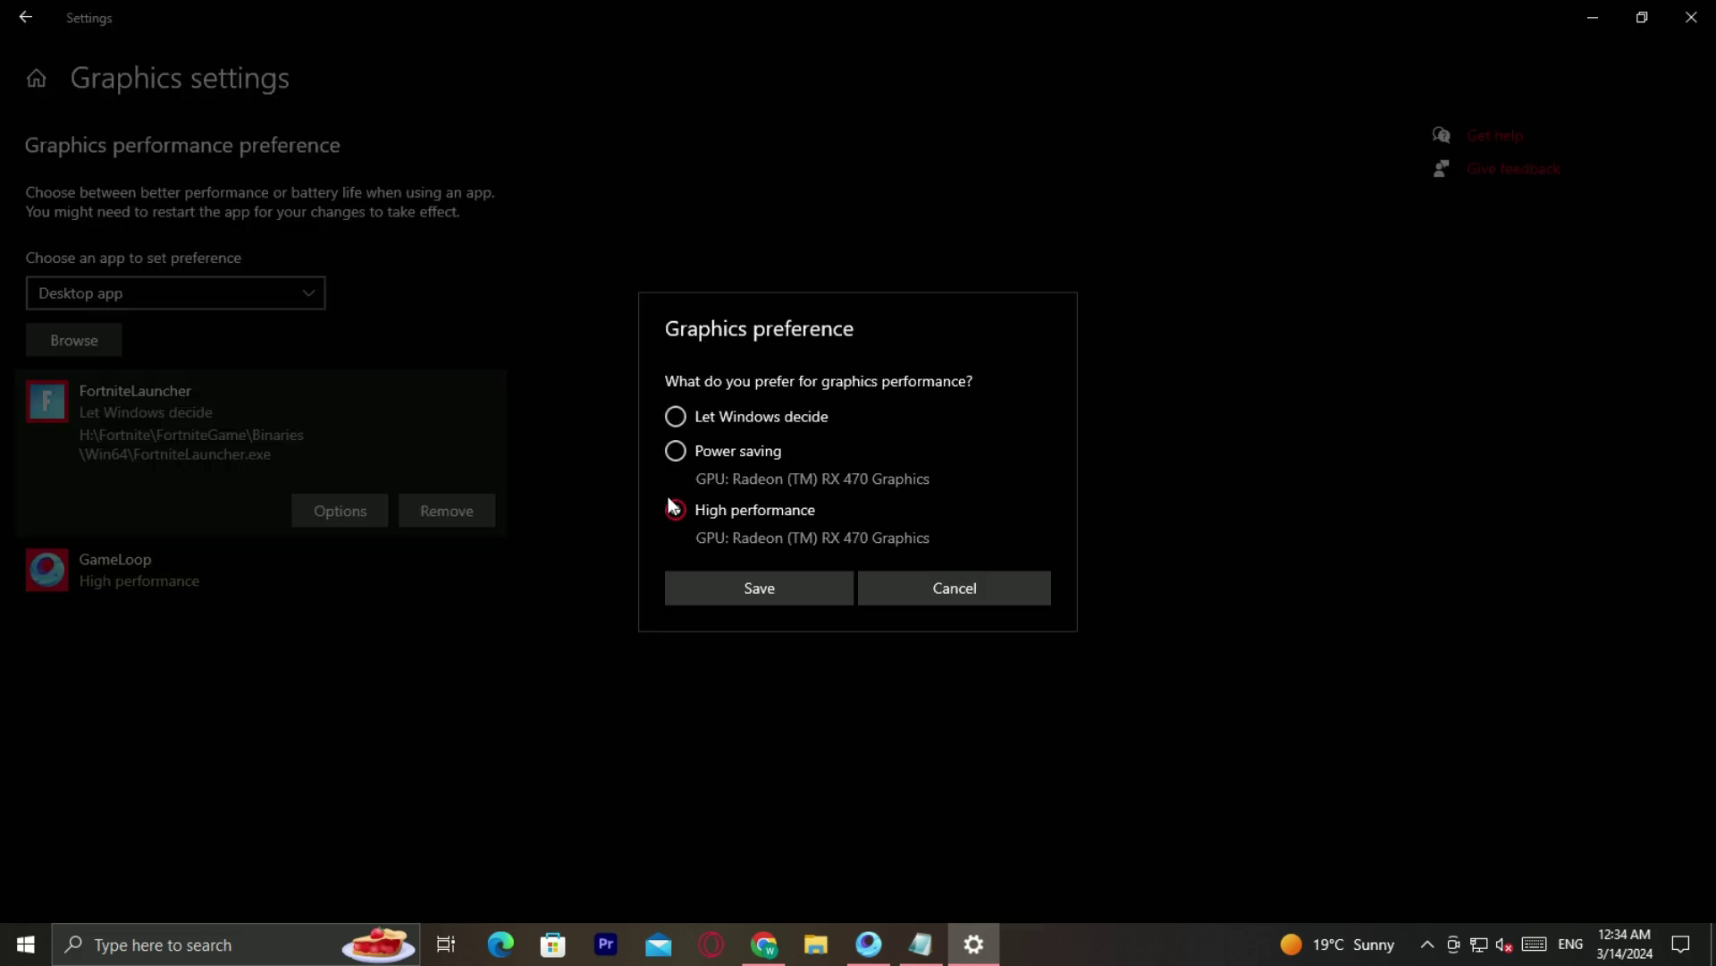
click(796, 593)
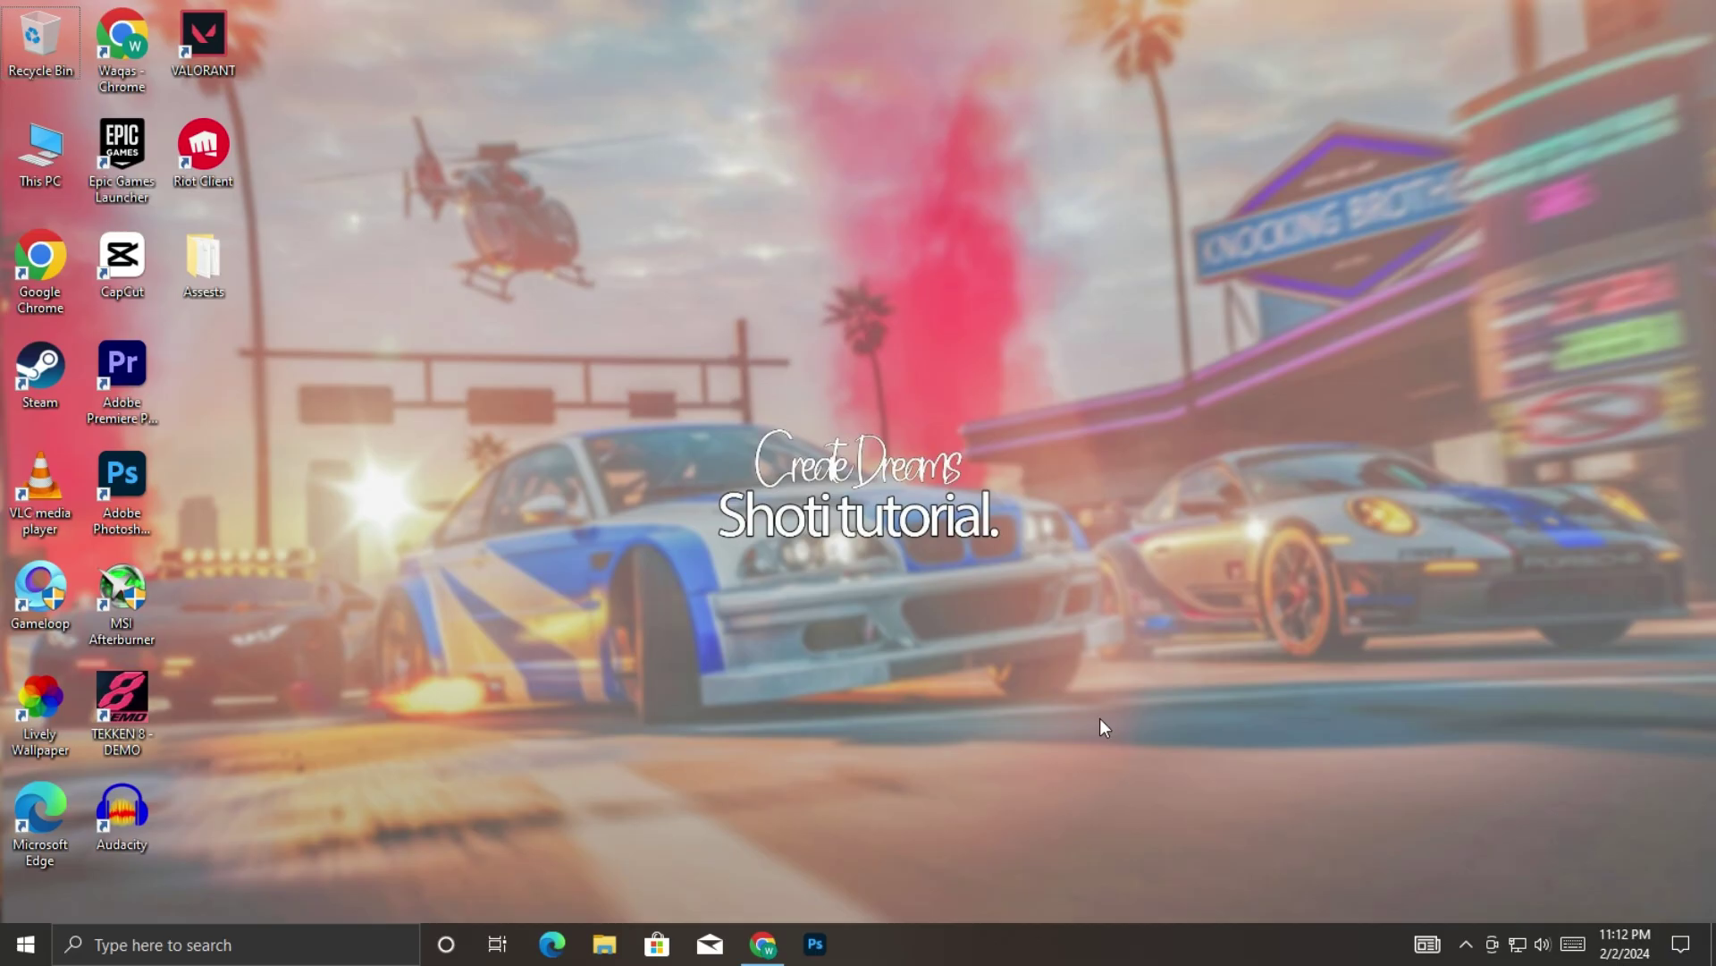
Open the Windows temp folder, granting access to it, and delete all of its contents with administrator permission
key(super+r)
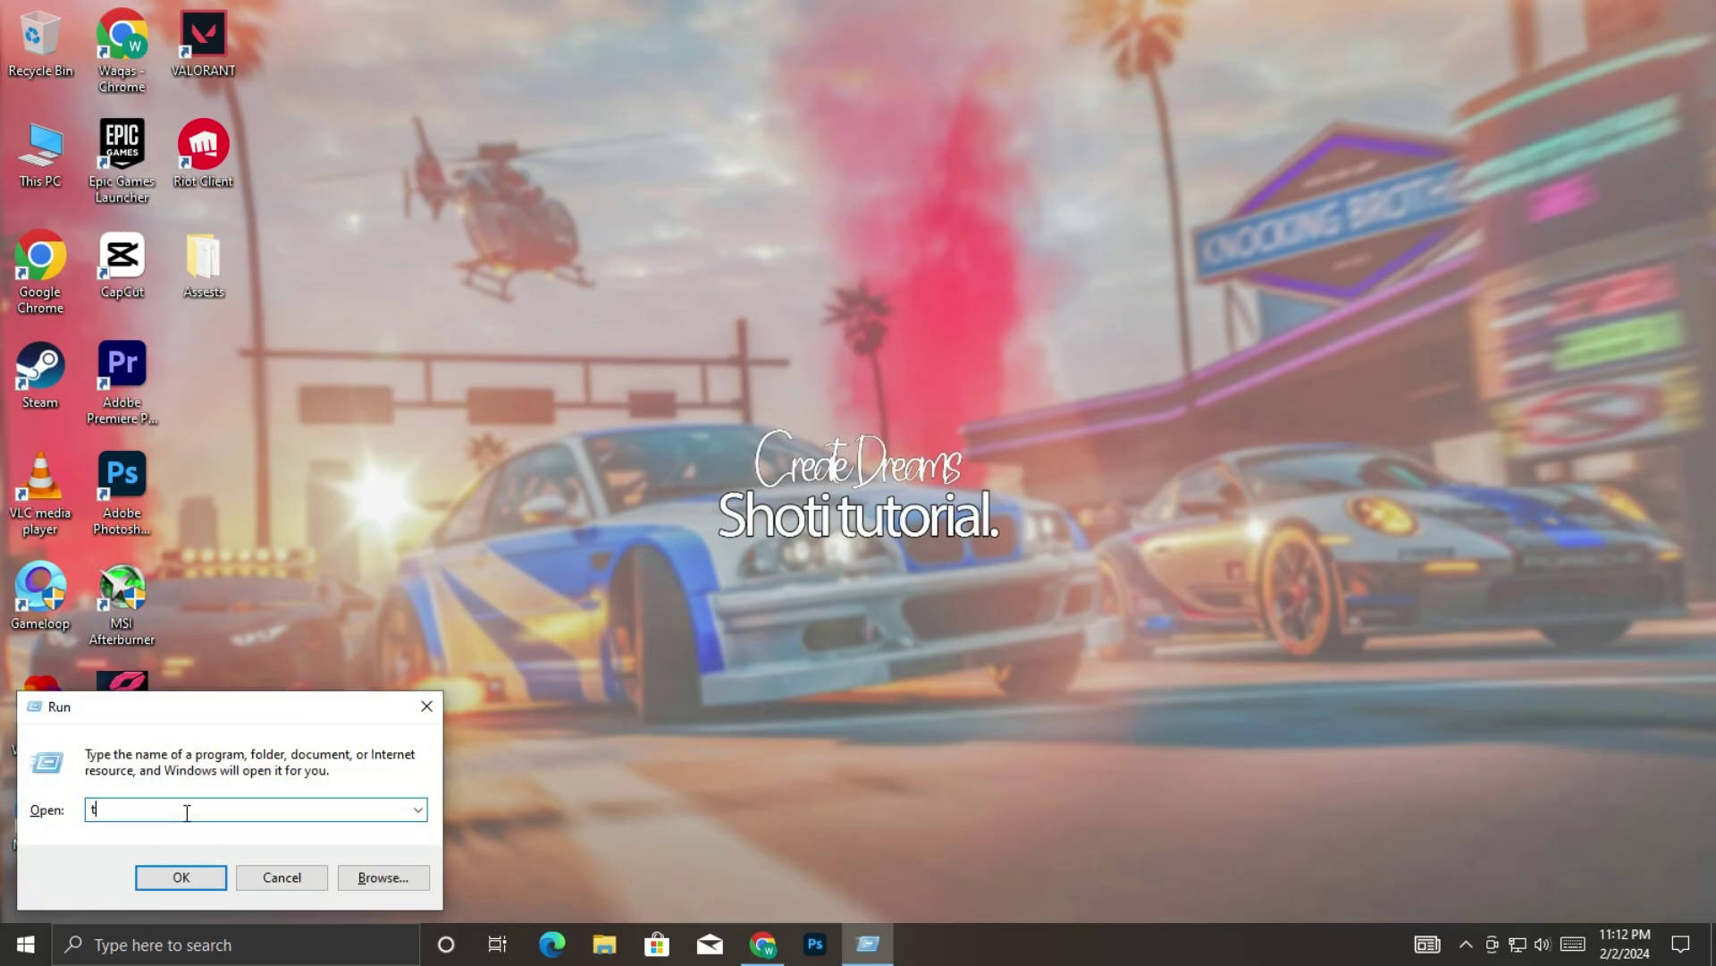
text(temp)
key(Return)
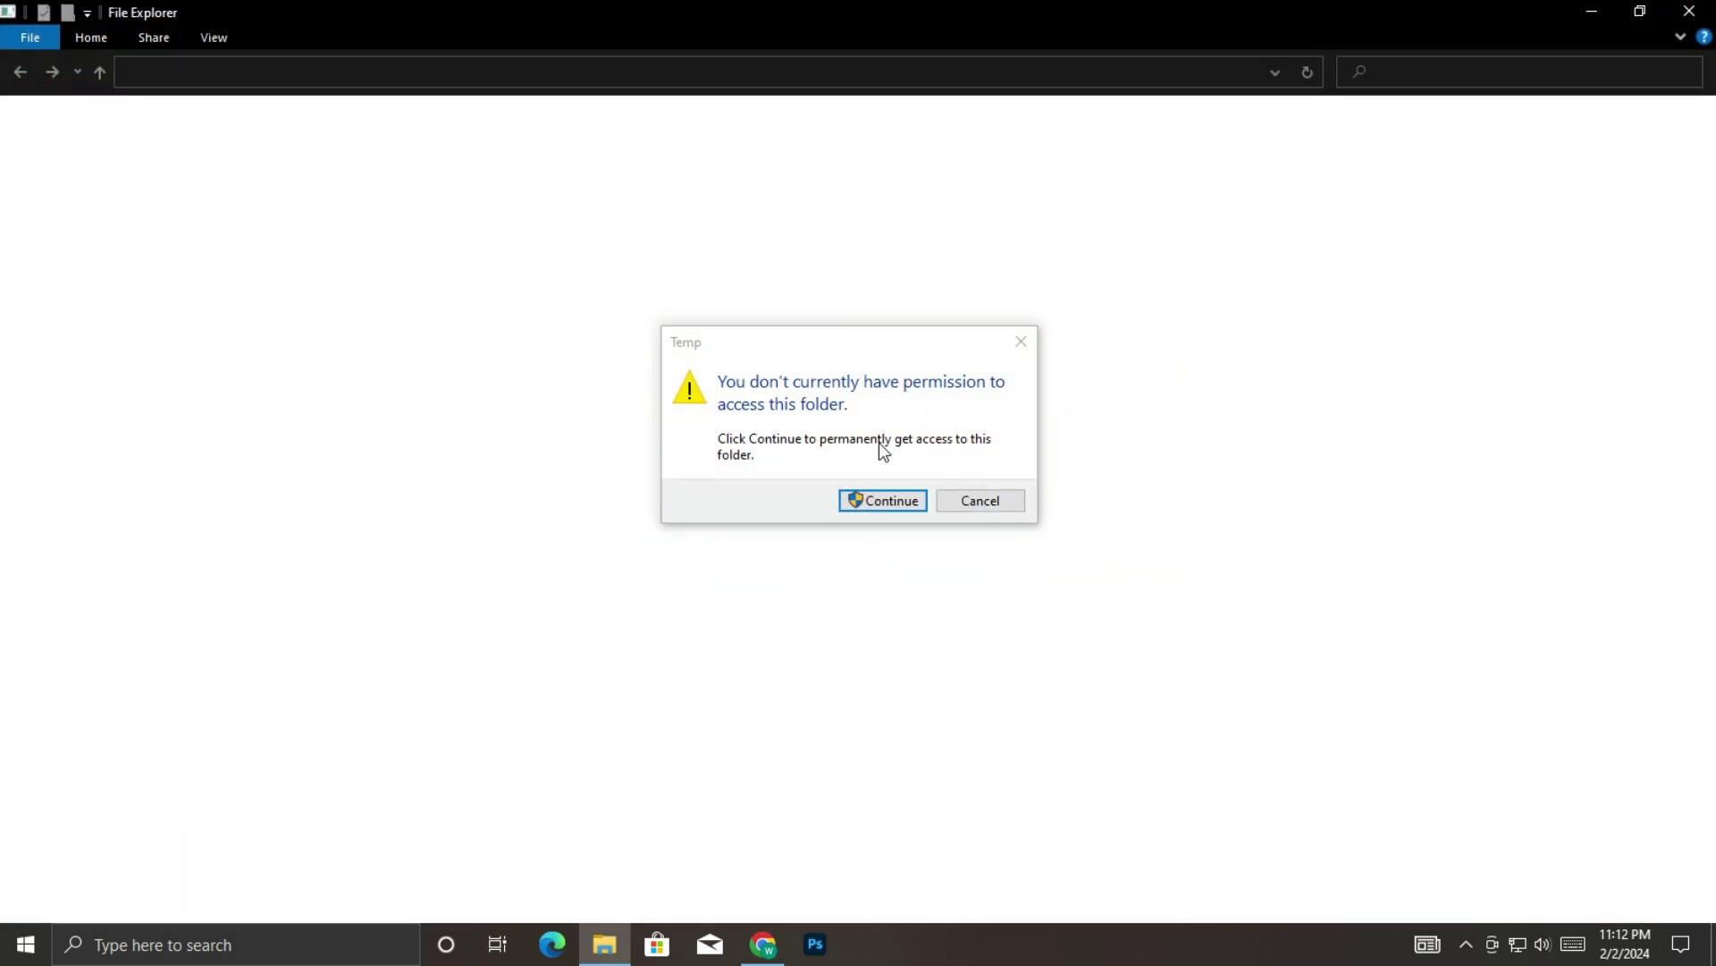
click(885, 501)
click(808, 456)
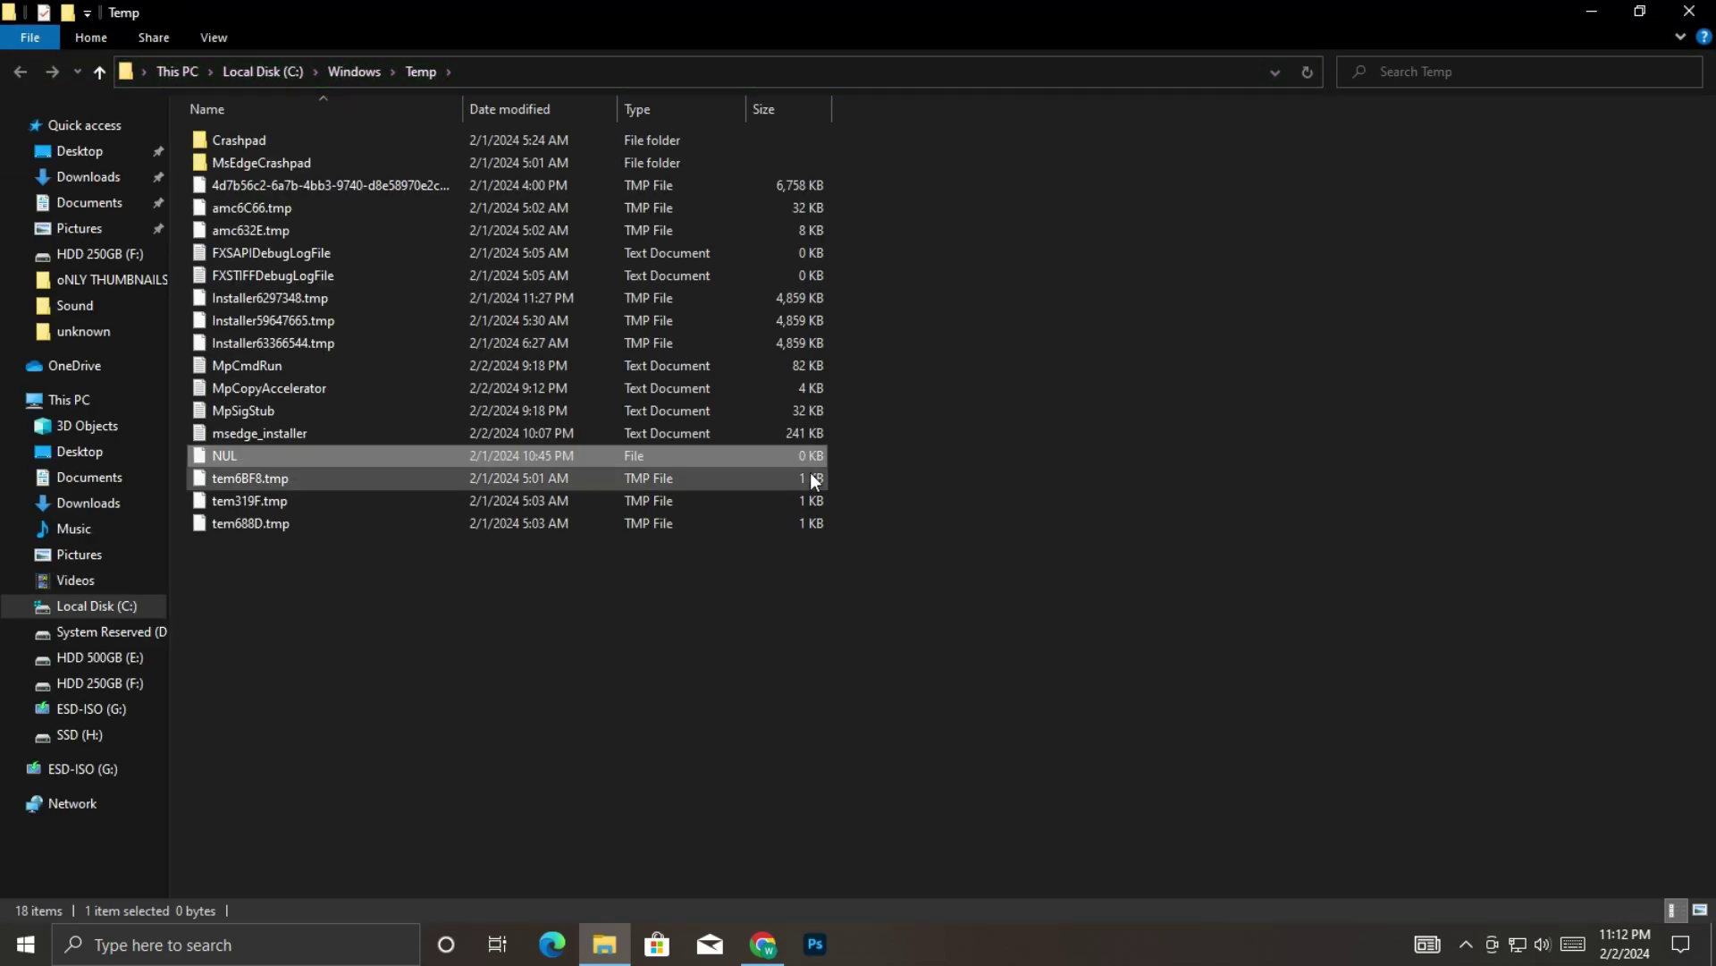
key(ctrl+a)
key(Delete)
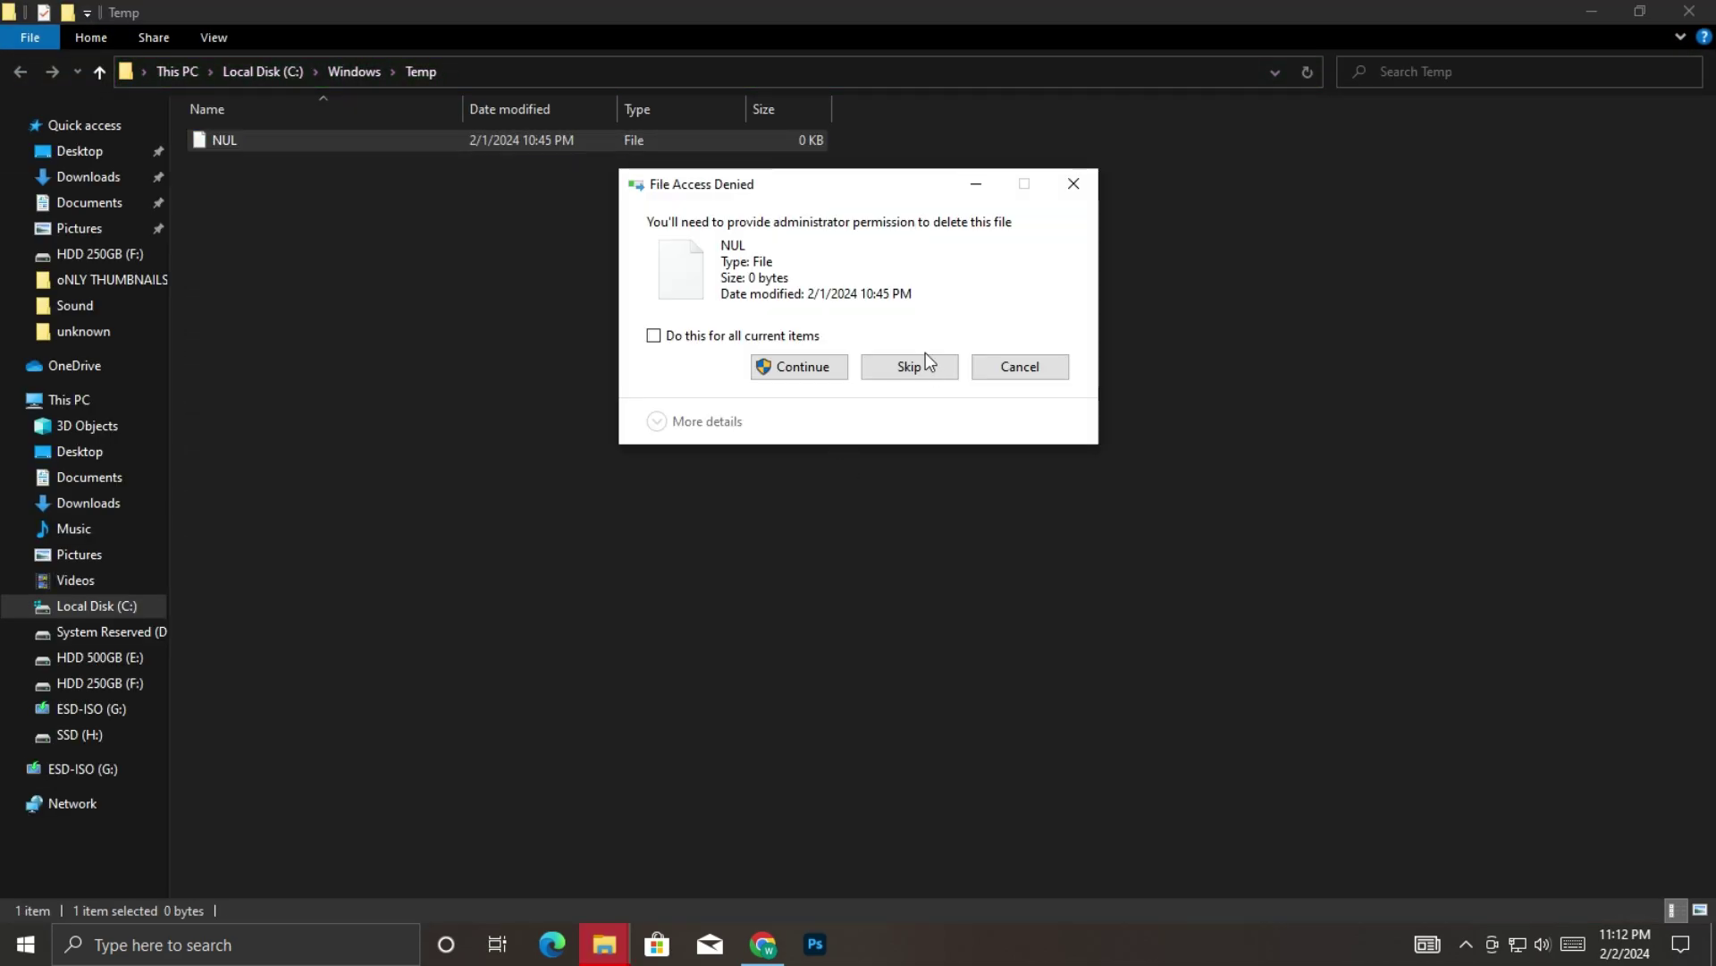
click(801, 365)
click(925, 336)
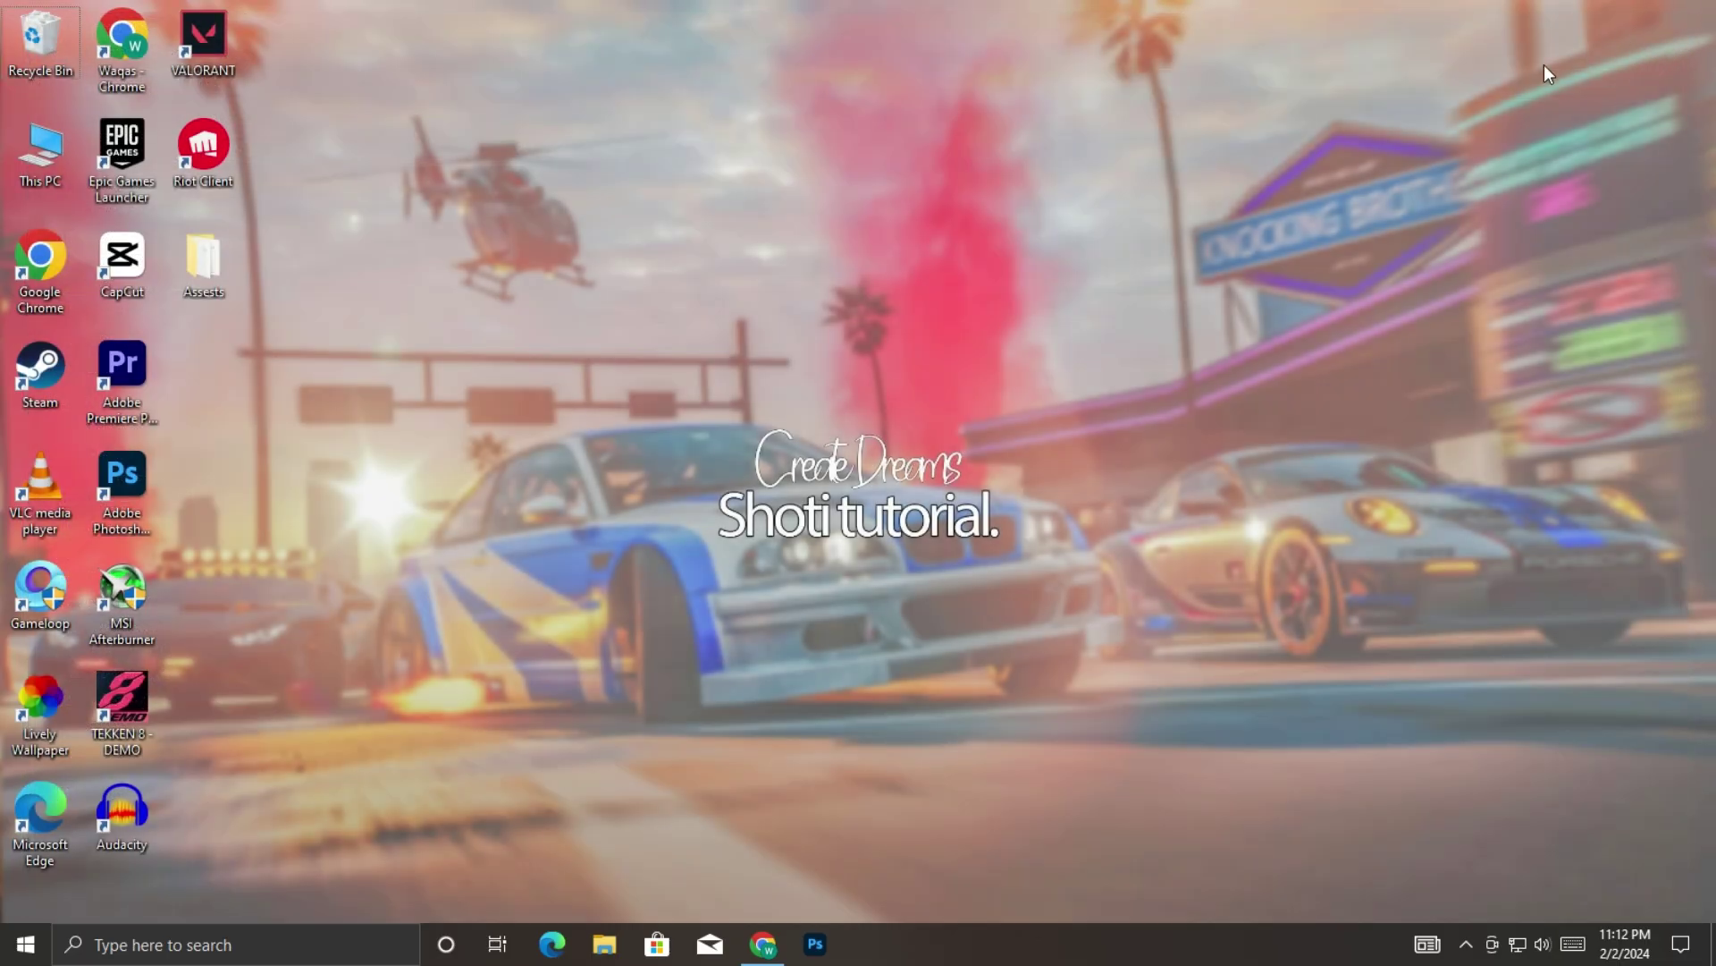
Open the Windows prefetch folder, granting access, delete all of its contents while skipping files in use, and close the folder
key(super+r)
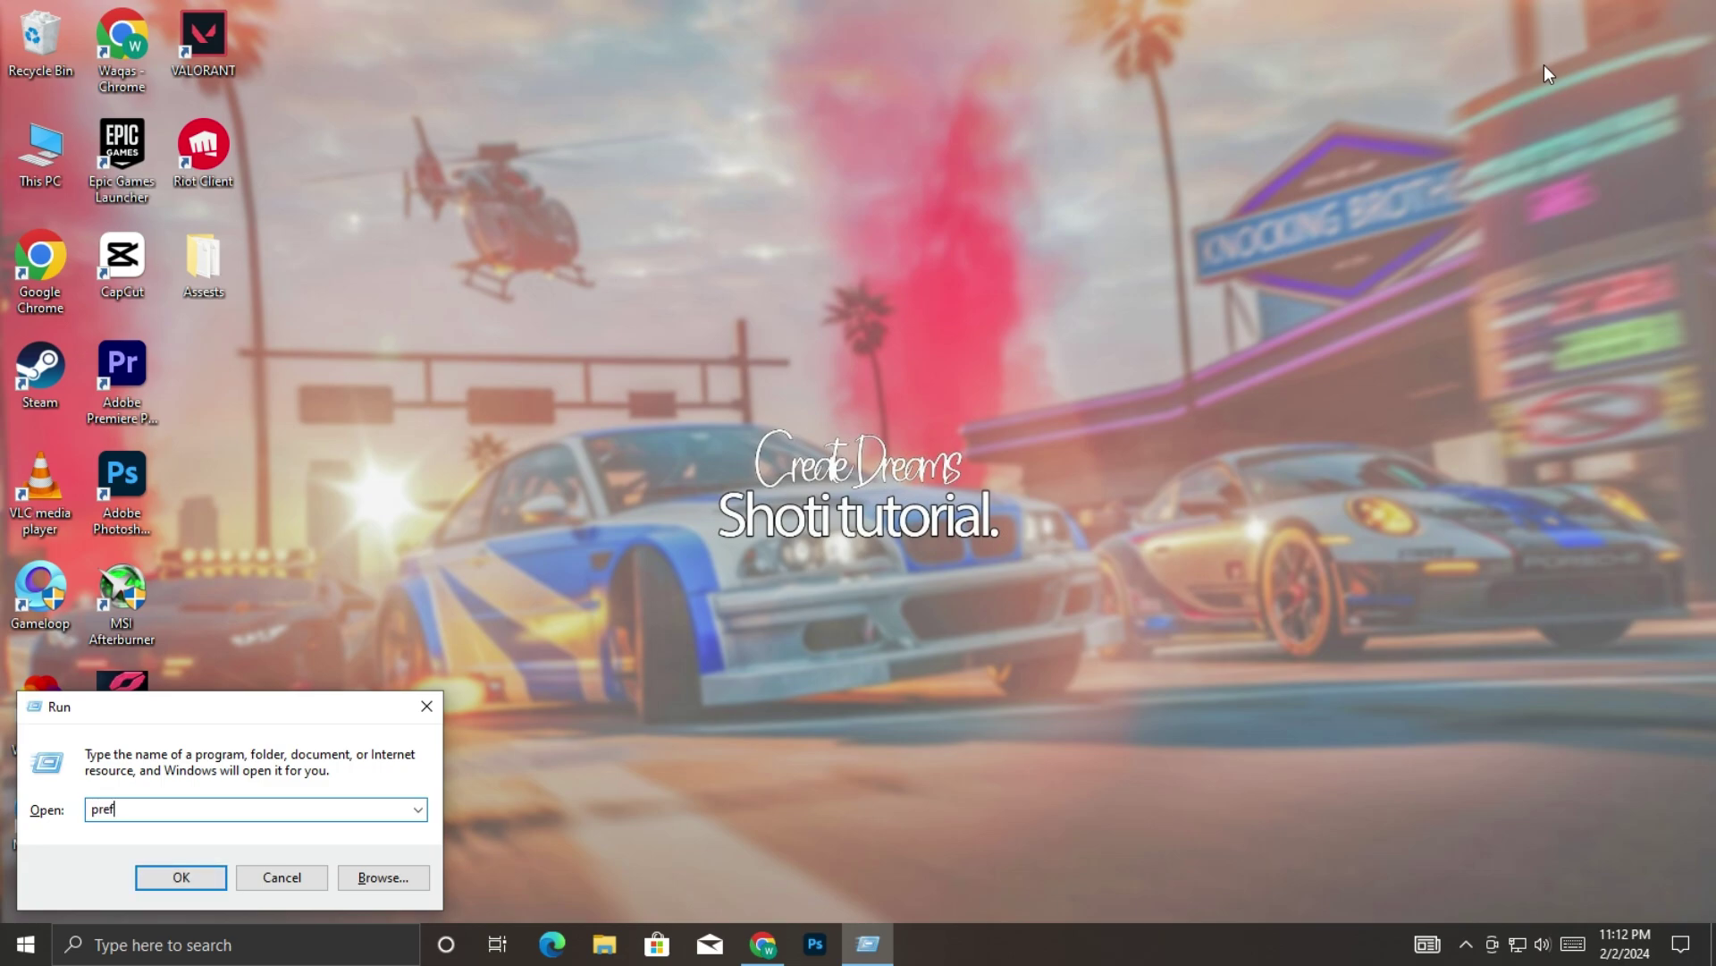
text(h)
key(Return)
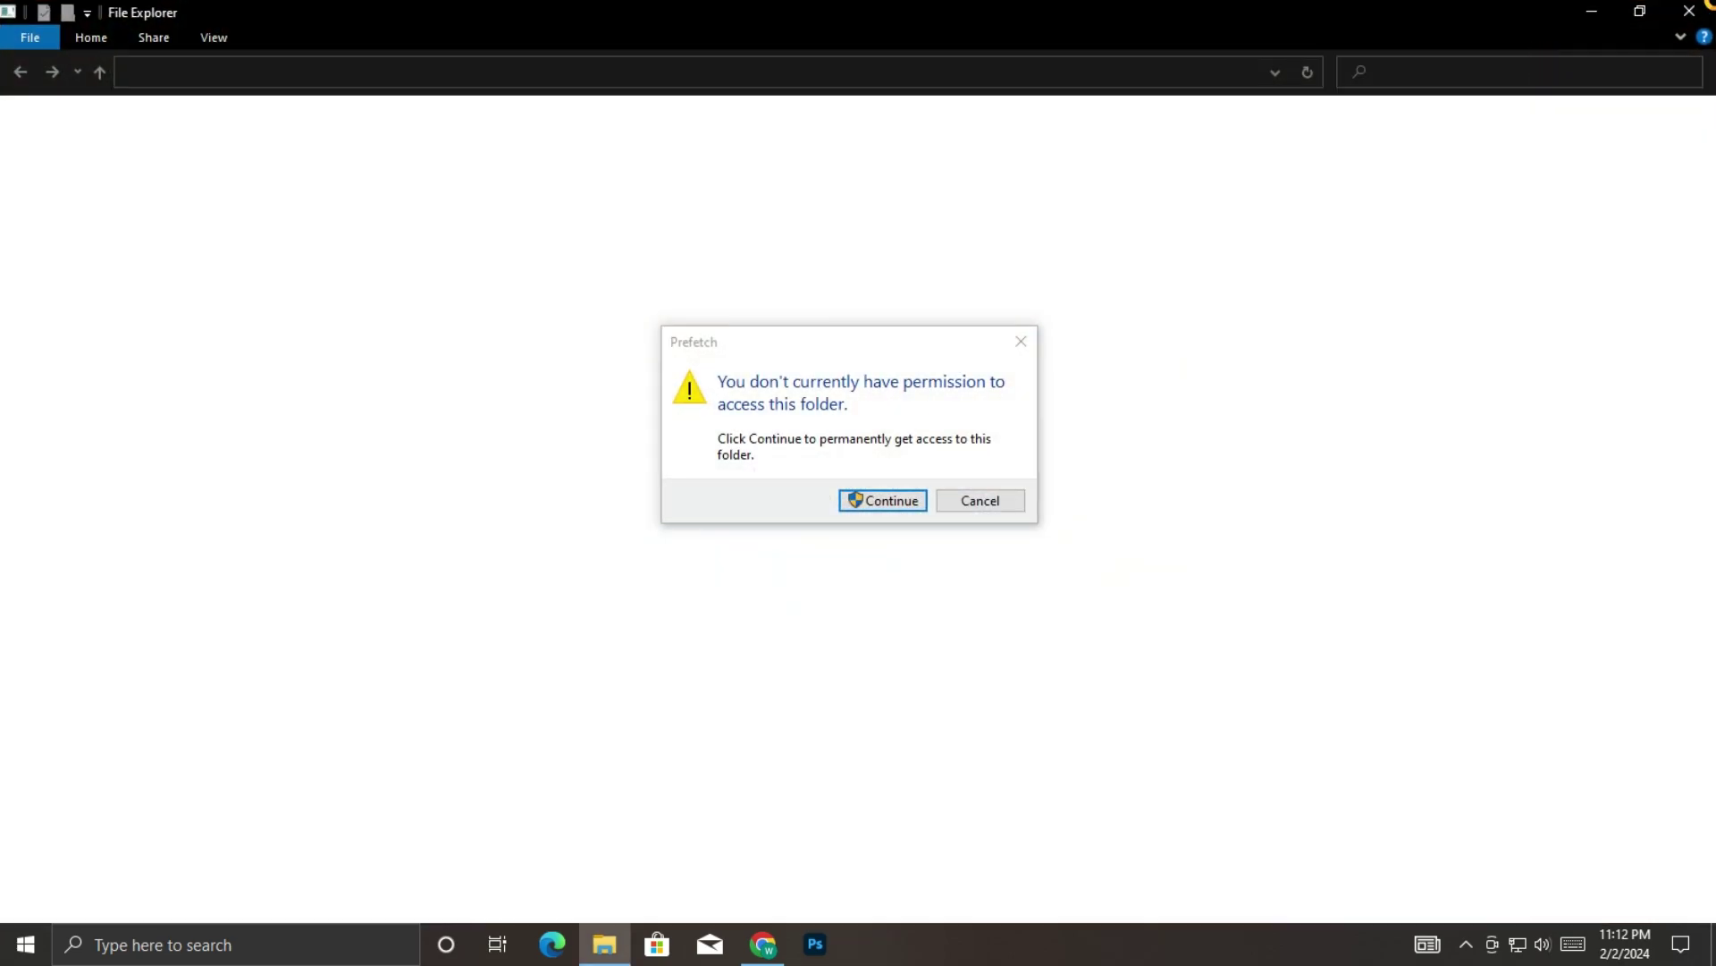
click(885, 502)
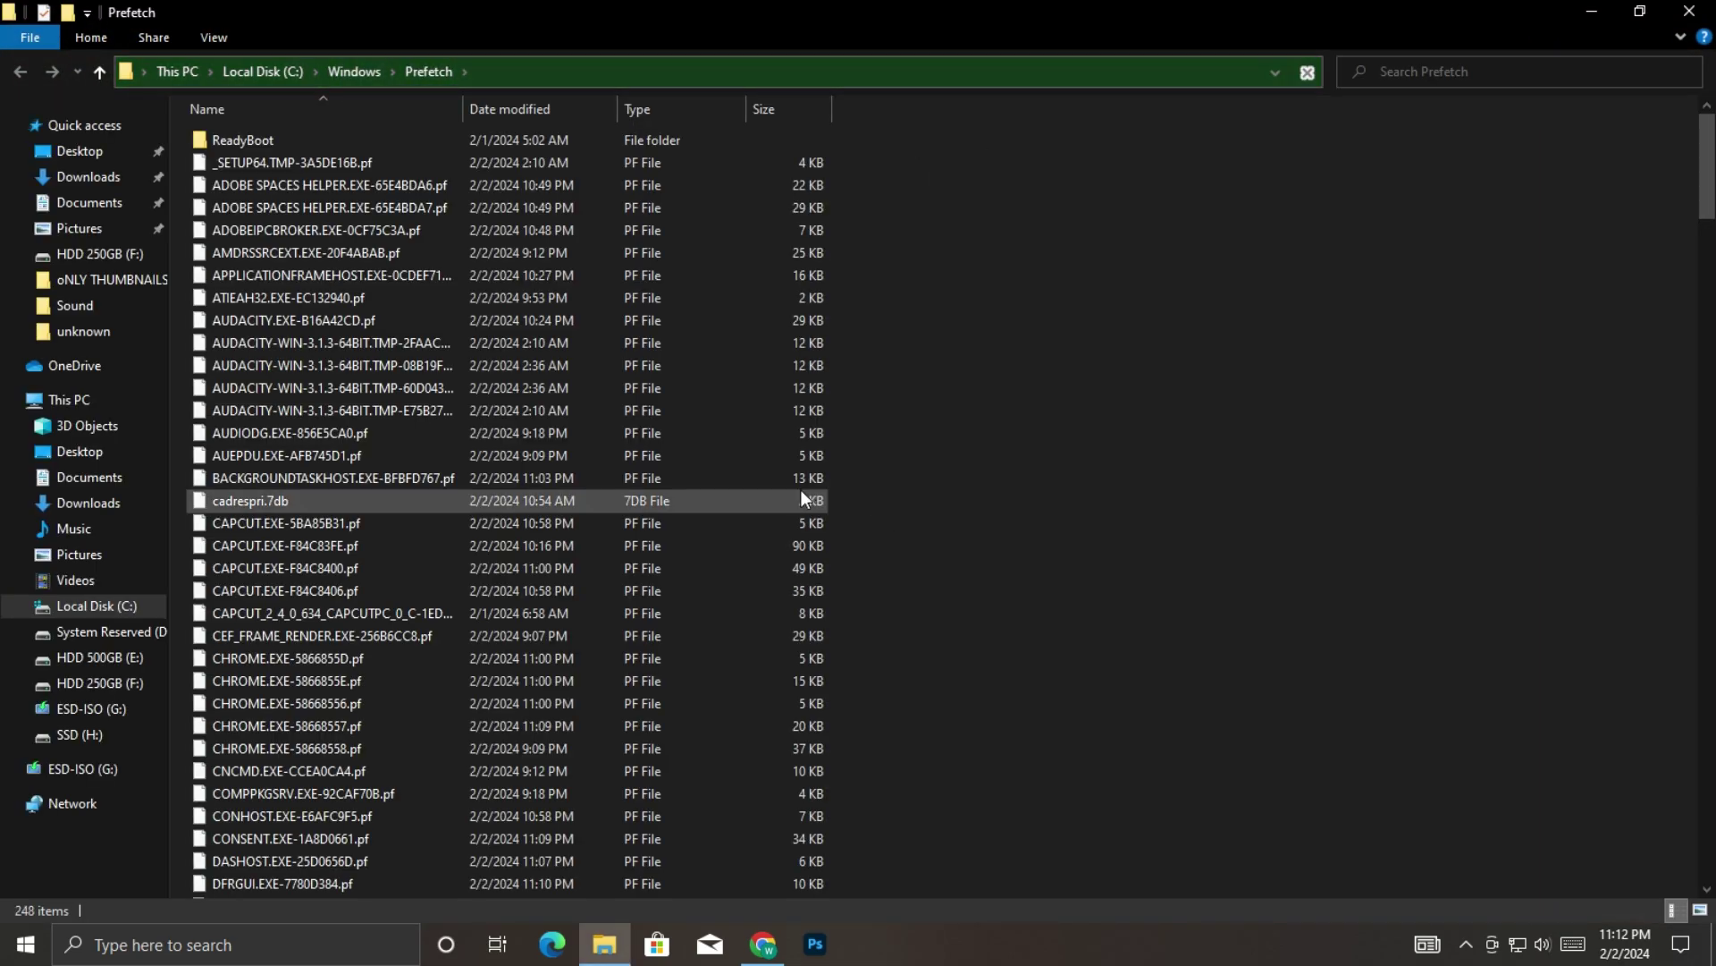
key(ctrl+a)
key(Delete)
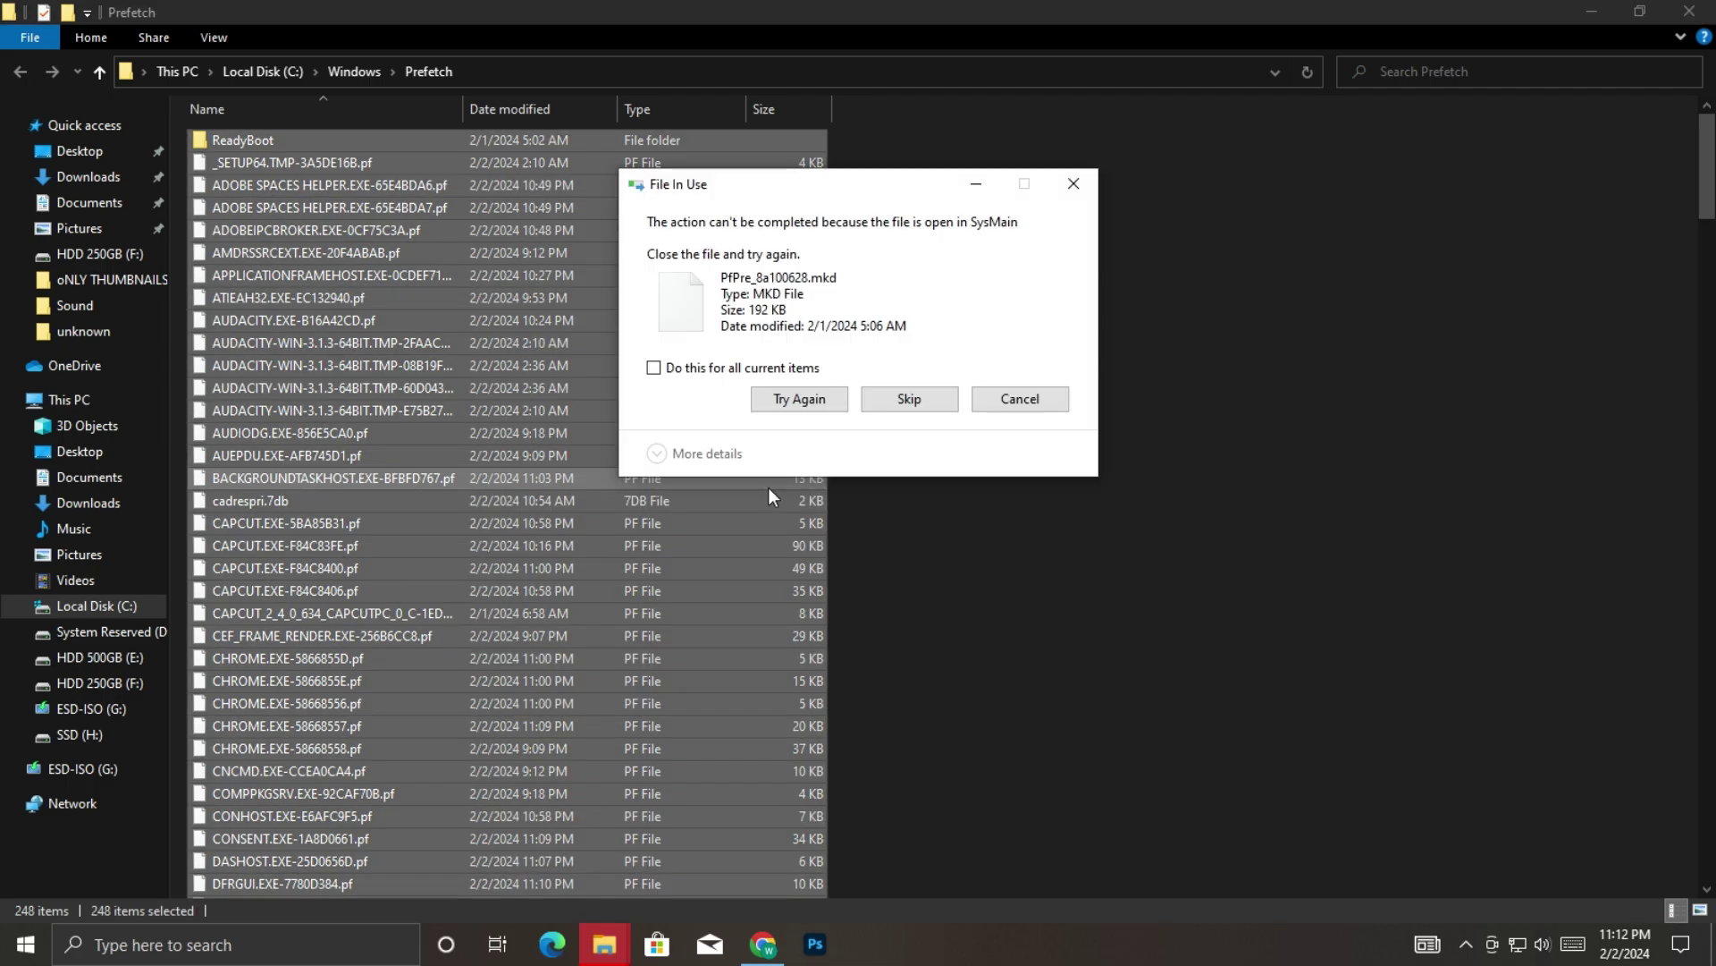
click(796, 374)
click(866, 400)
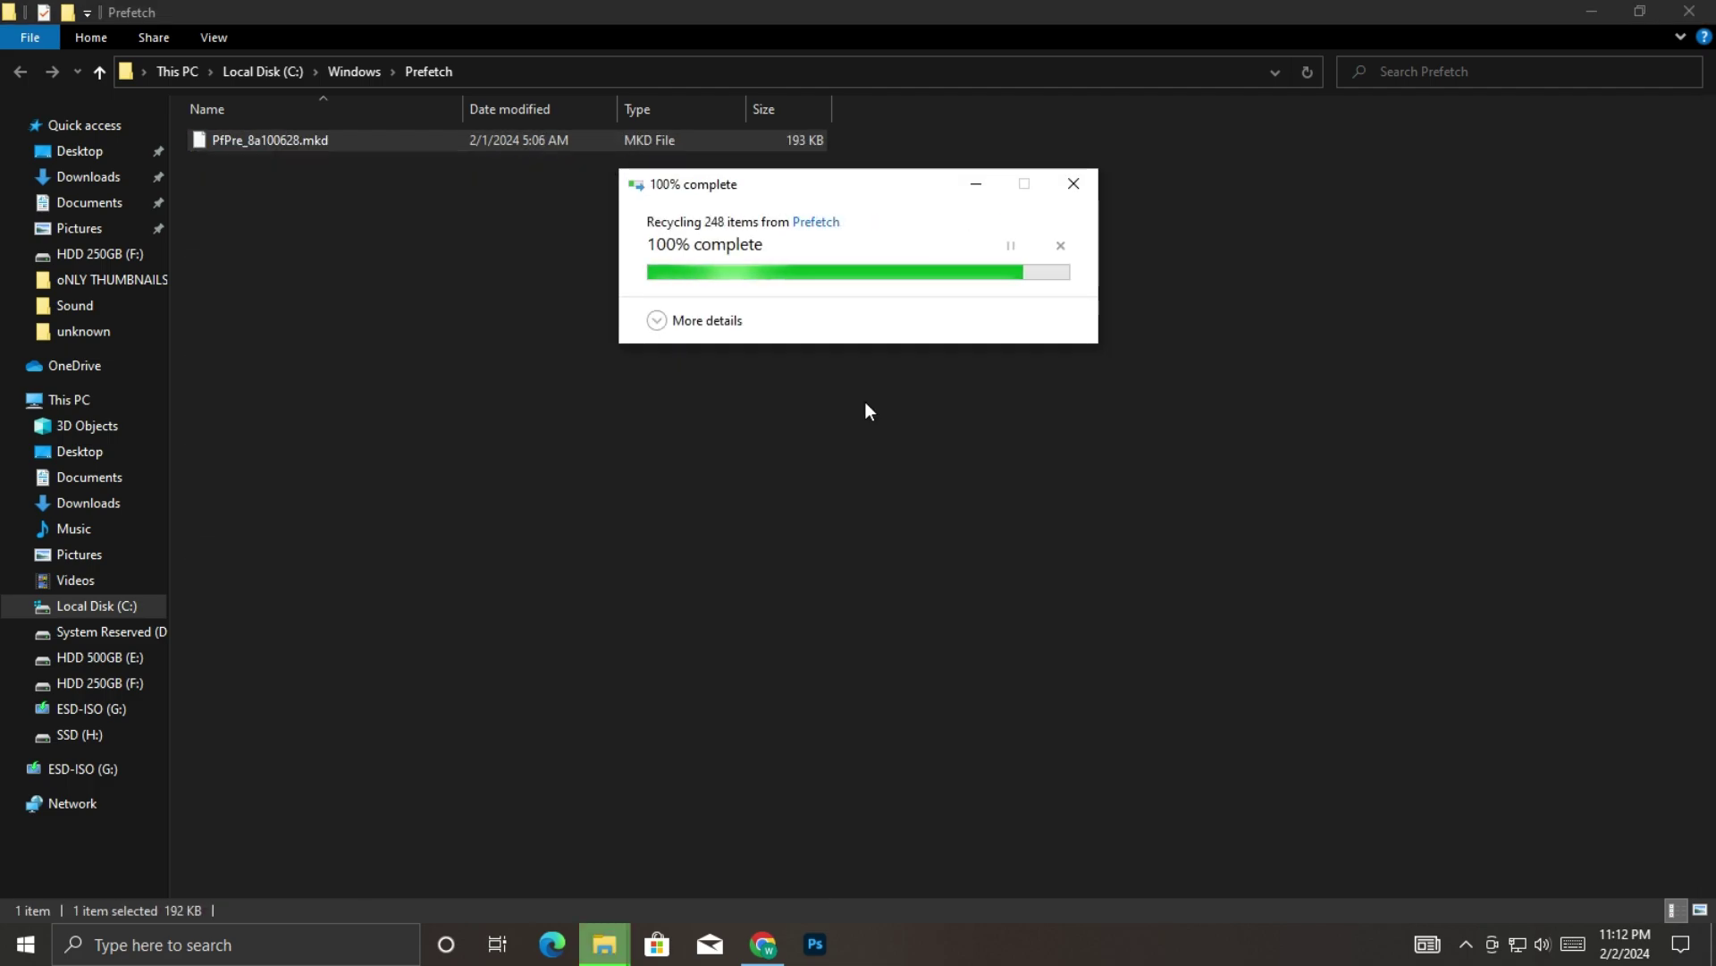
click(1690, 11)
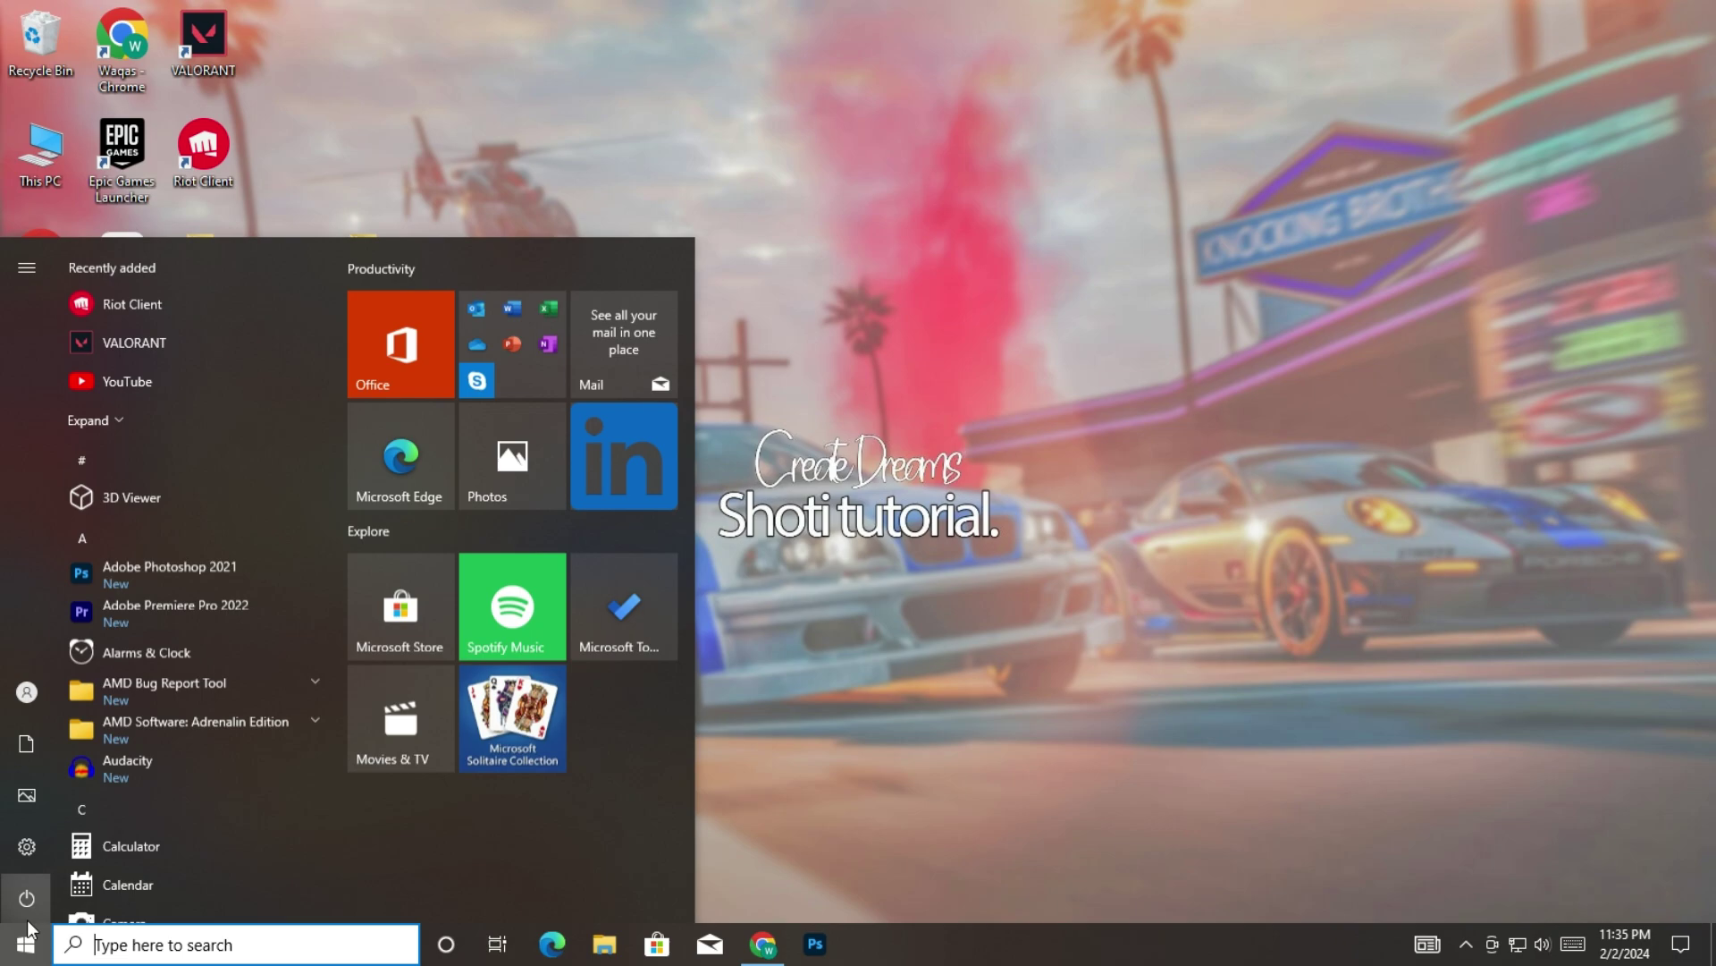
Search Windows for "restore" and open the Create a restore point settings
text(re)
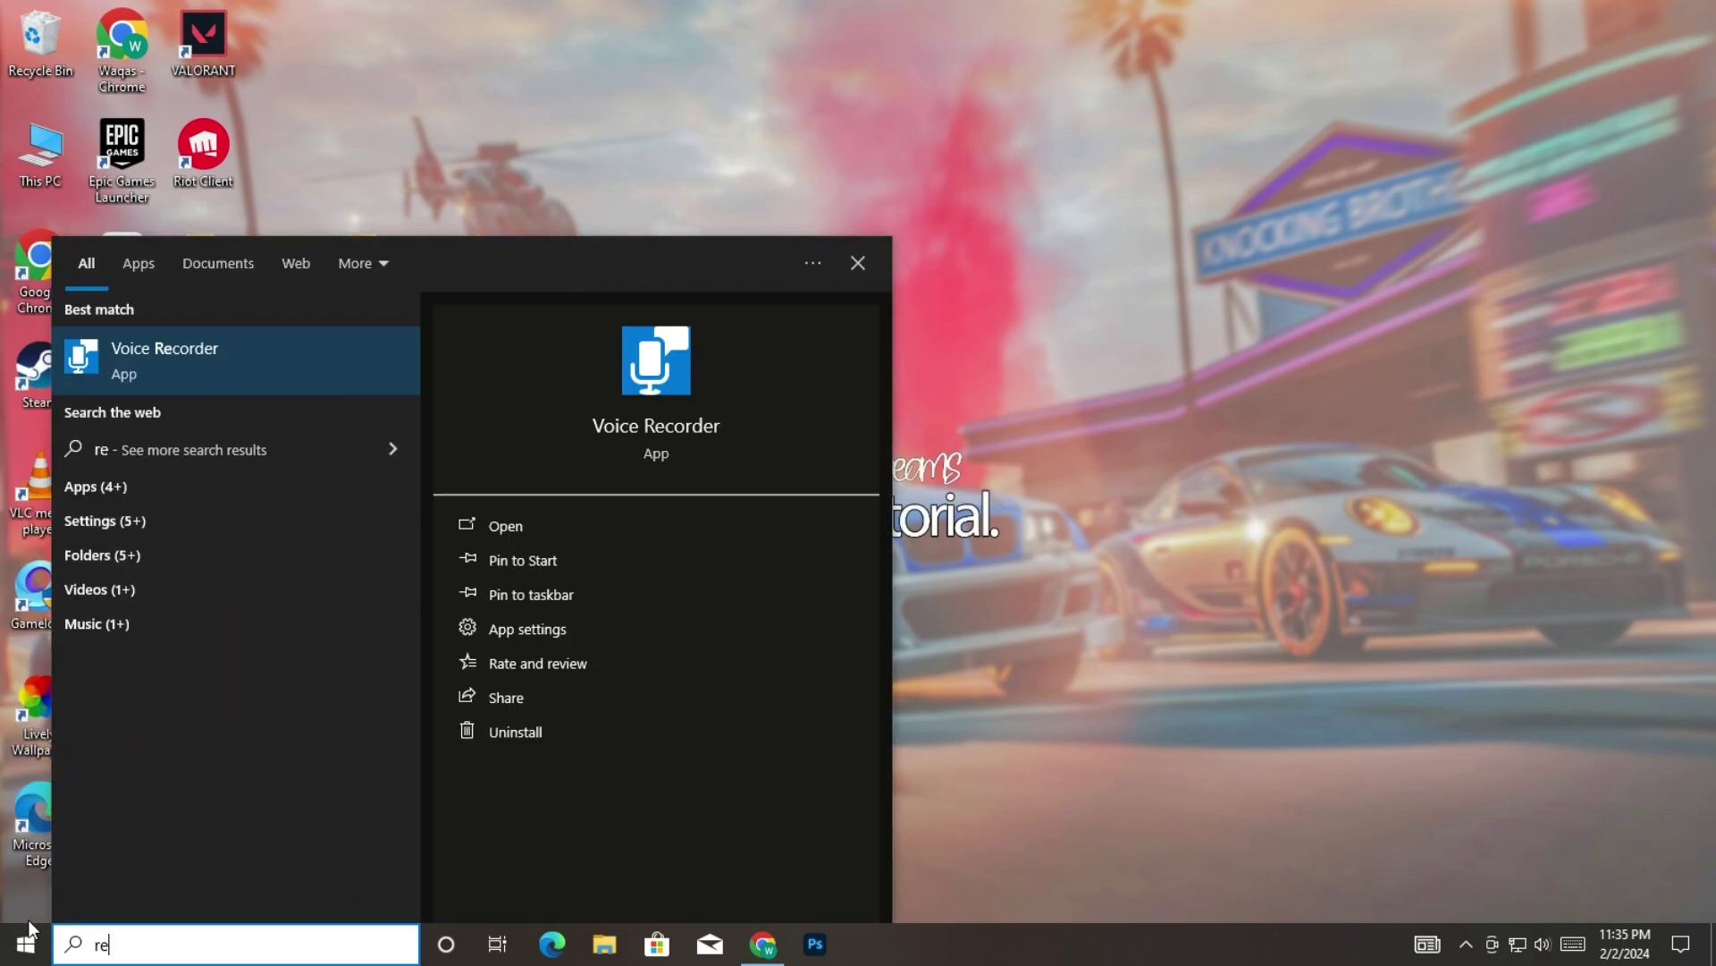
text(store)
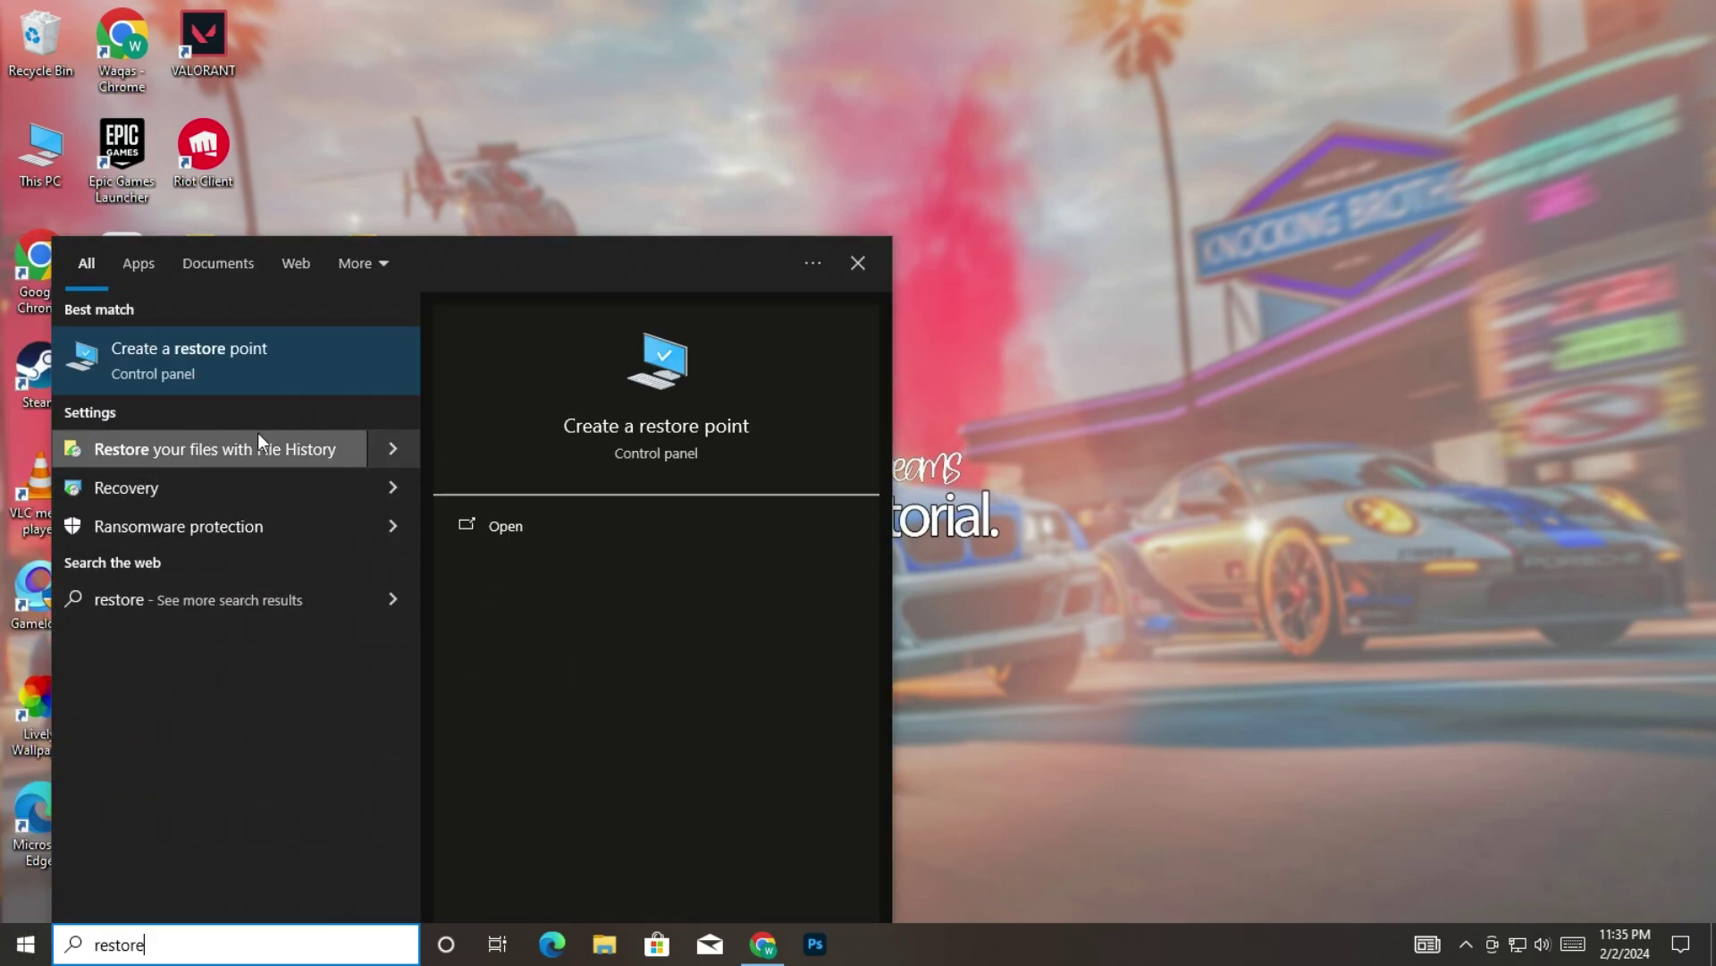
click(217, 347)
drag(390, 92, 759, 169)
click(811, 577)
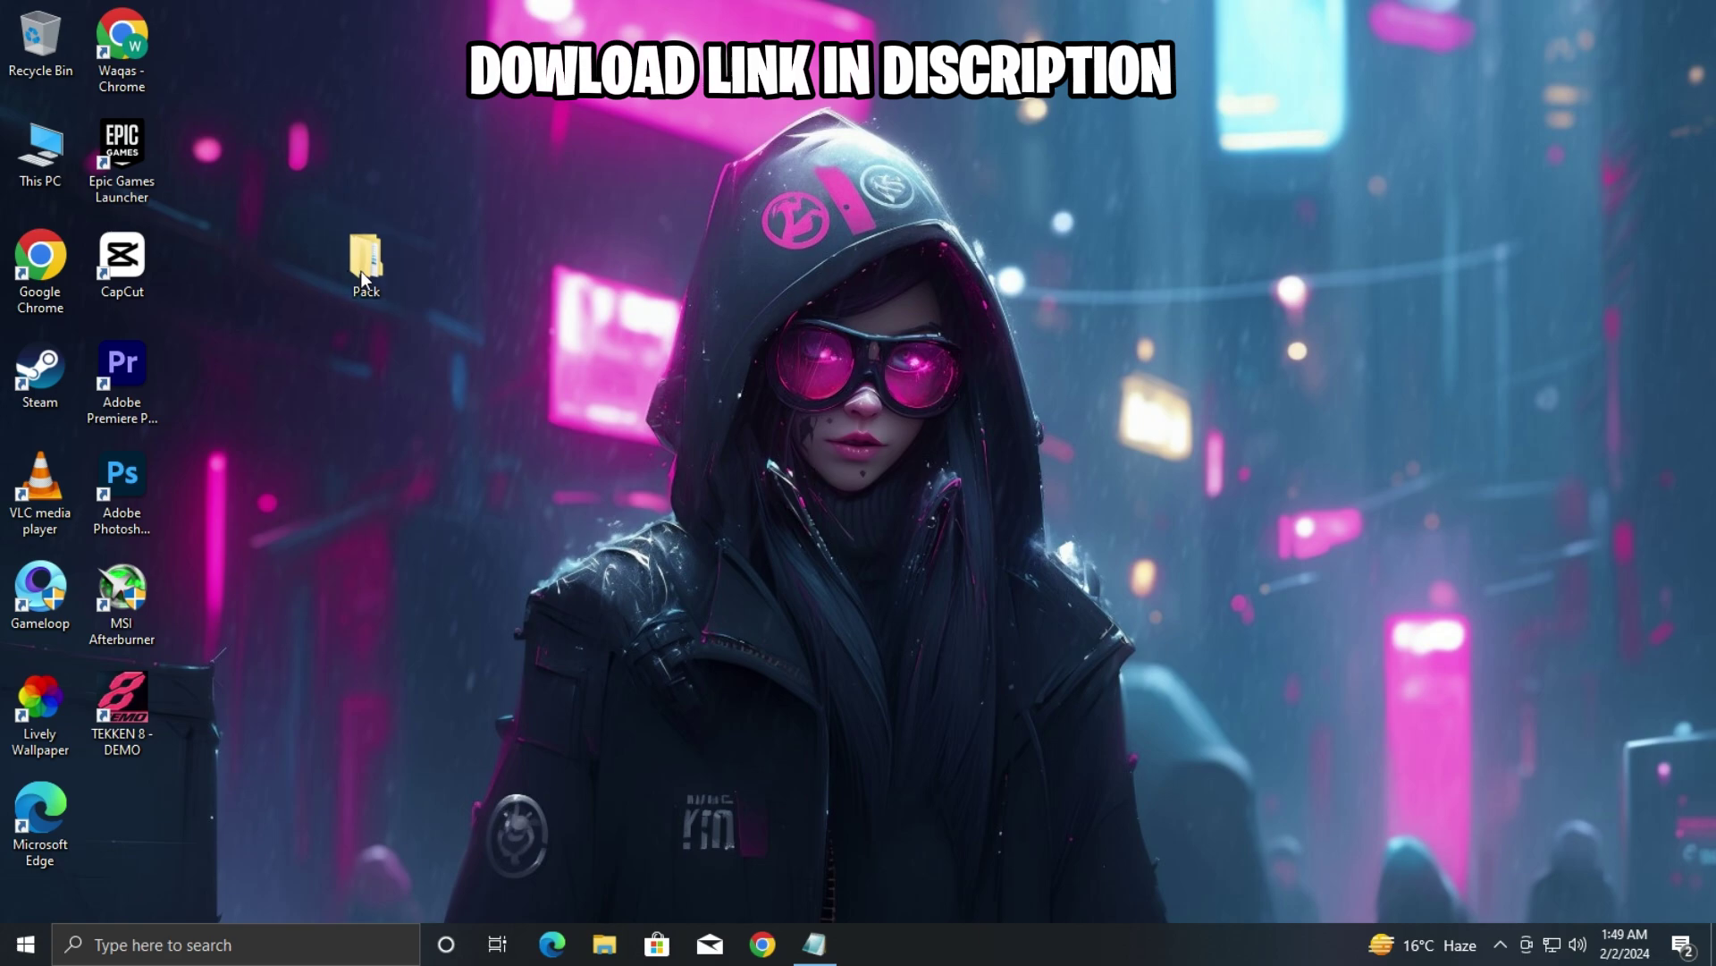
Open the 1 - Registry Optimizations folder inside Pack and merge the CPU Performance file into the registry
double_click(351, 277)
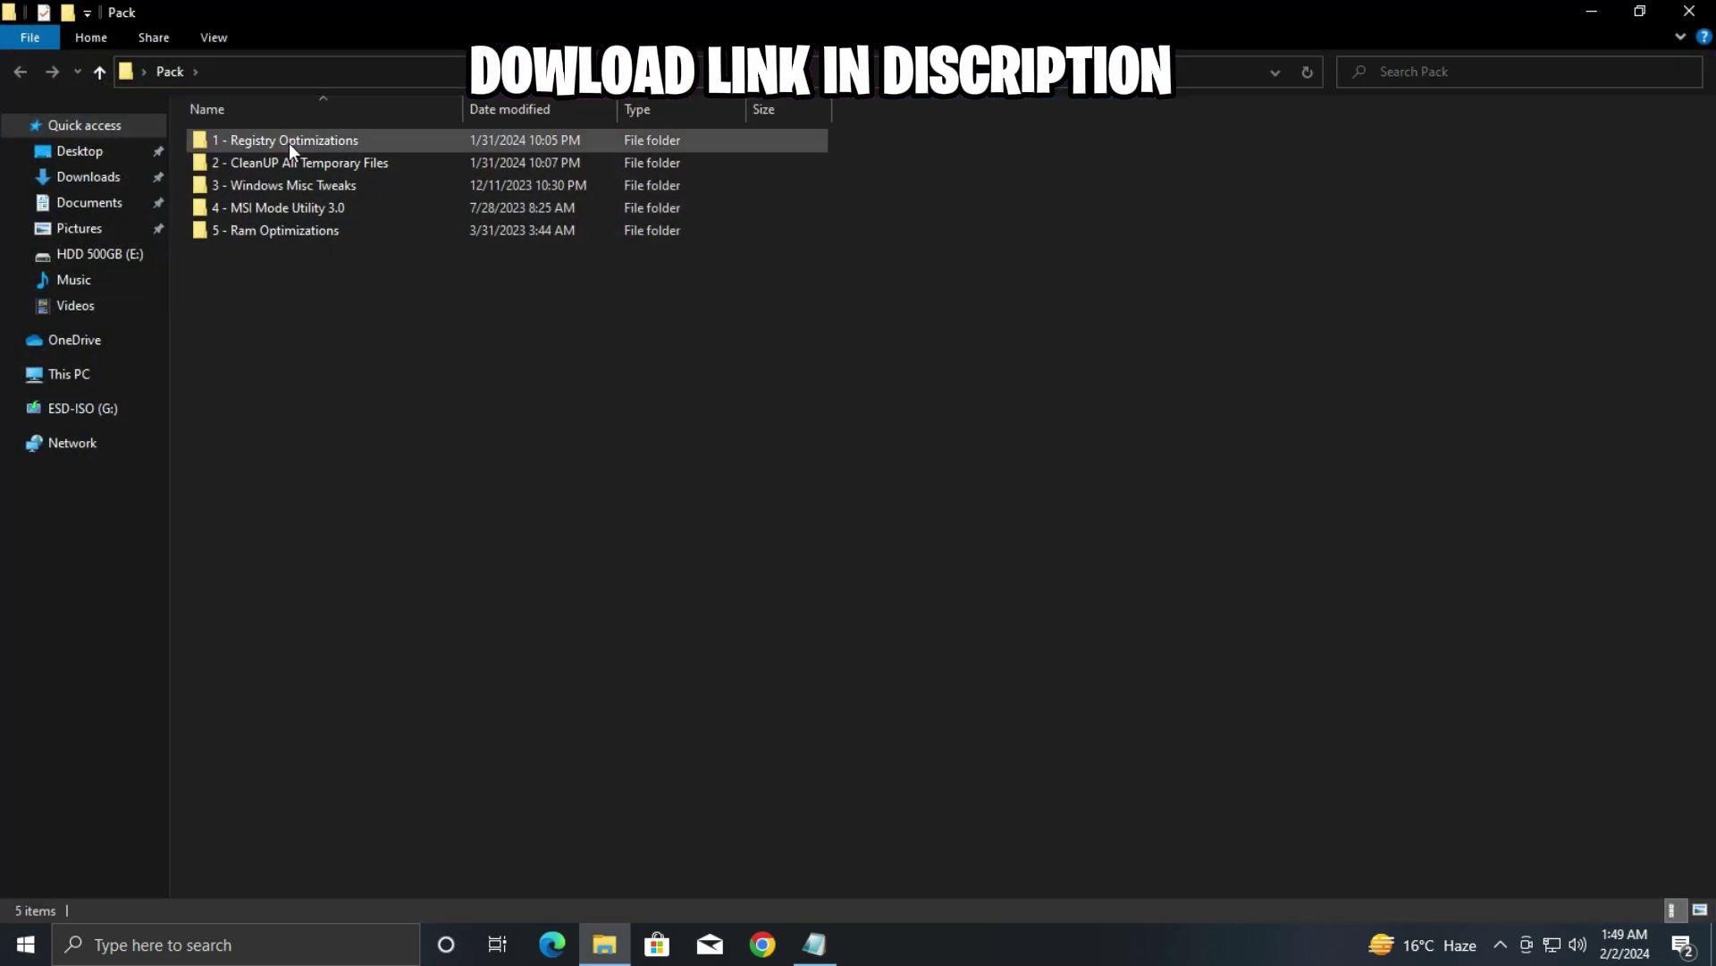
double_click(295, 145)
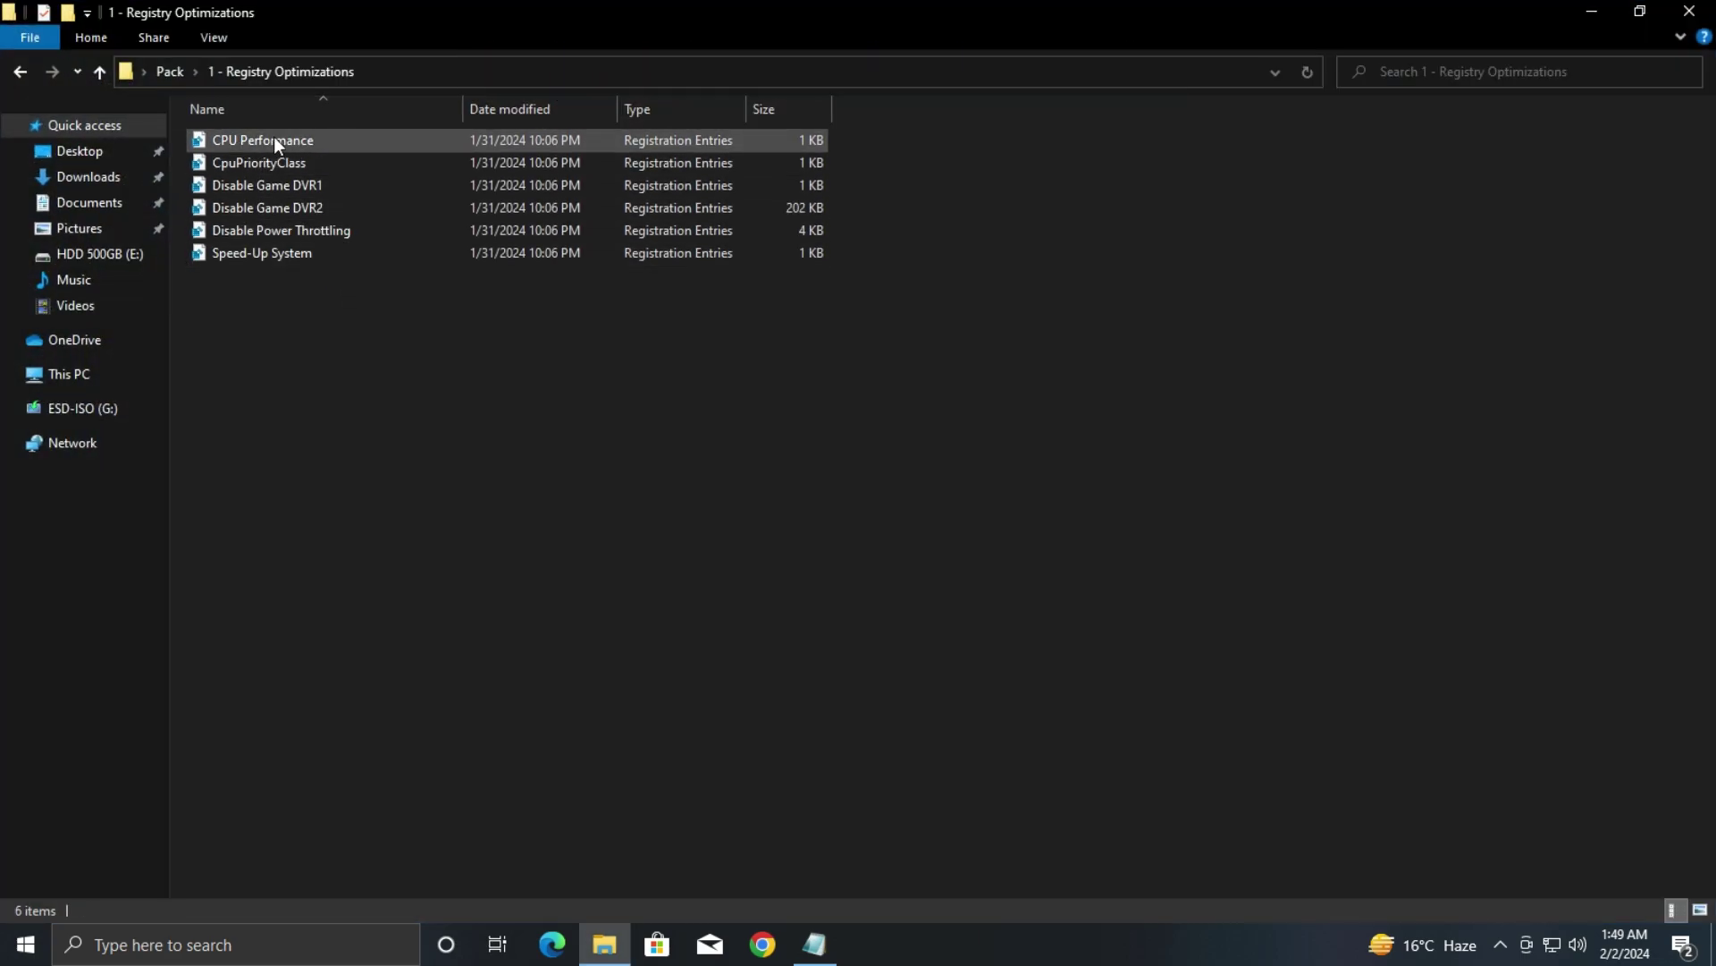
right_click(277, 140)
click(325, 154)
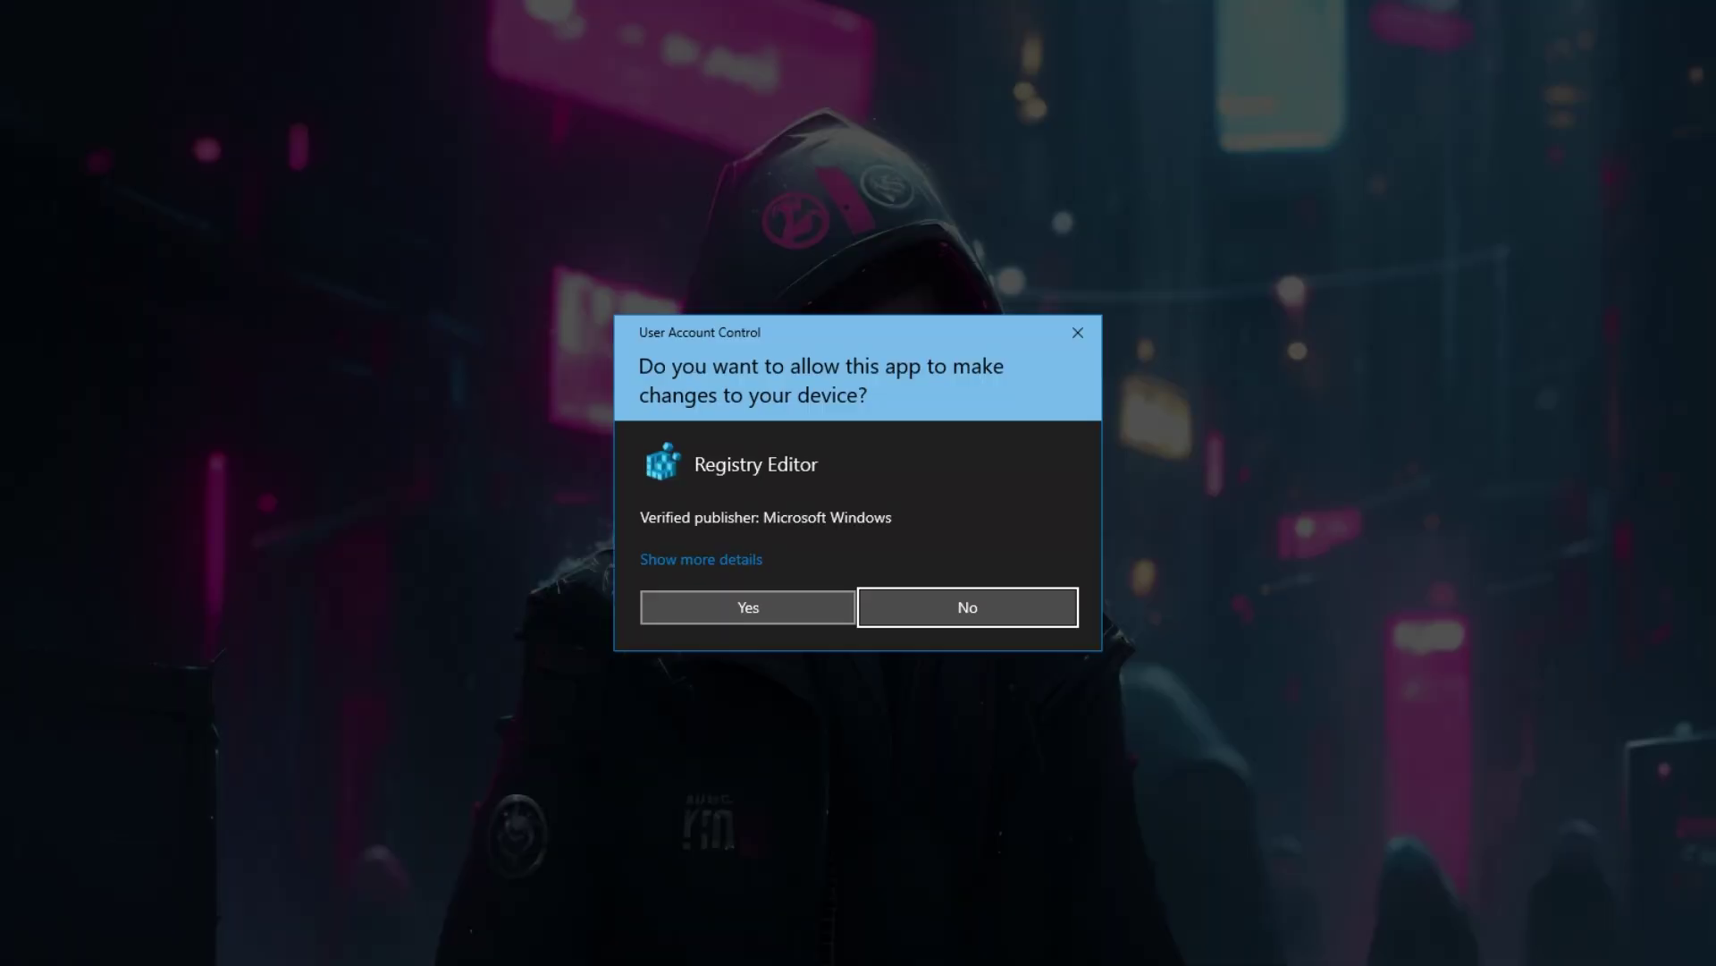
click(747, 605)
click(1020, 504)
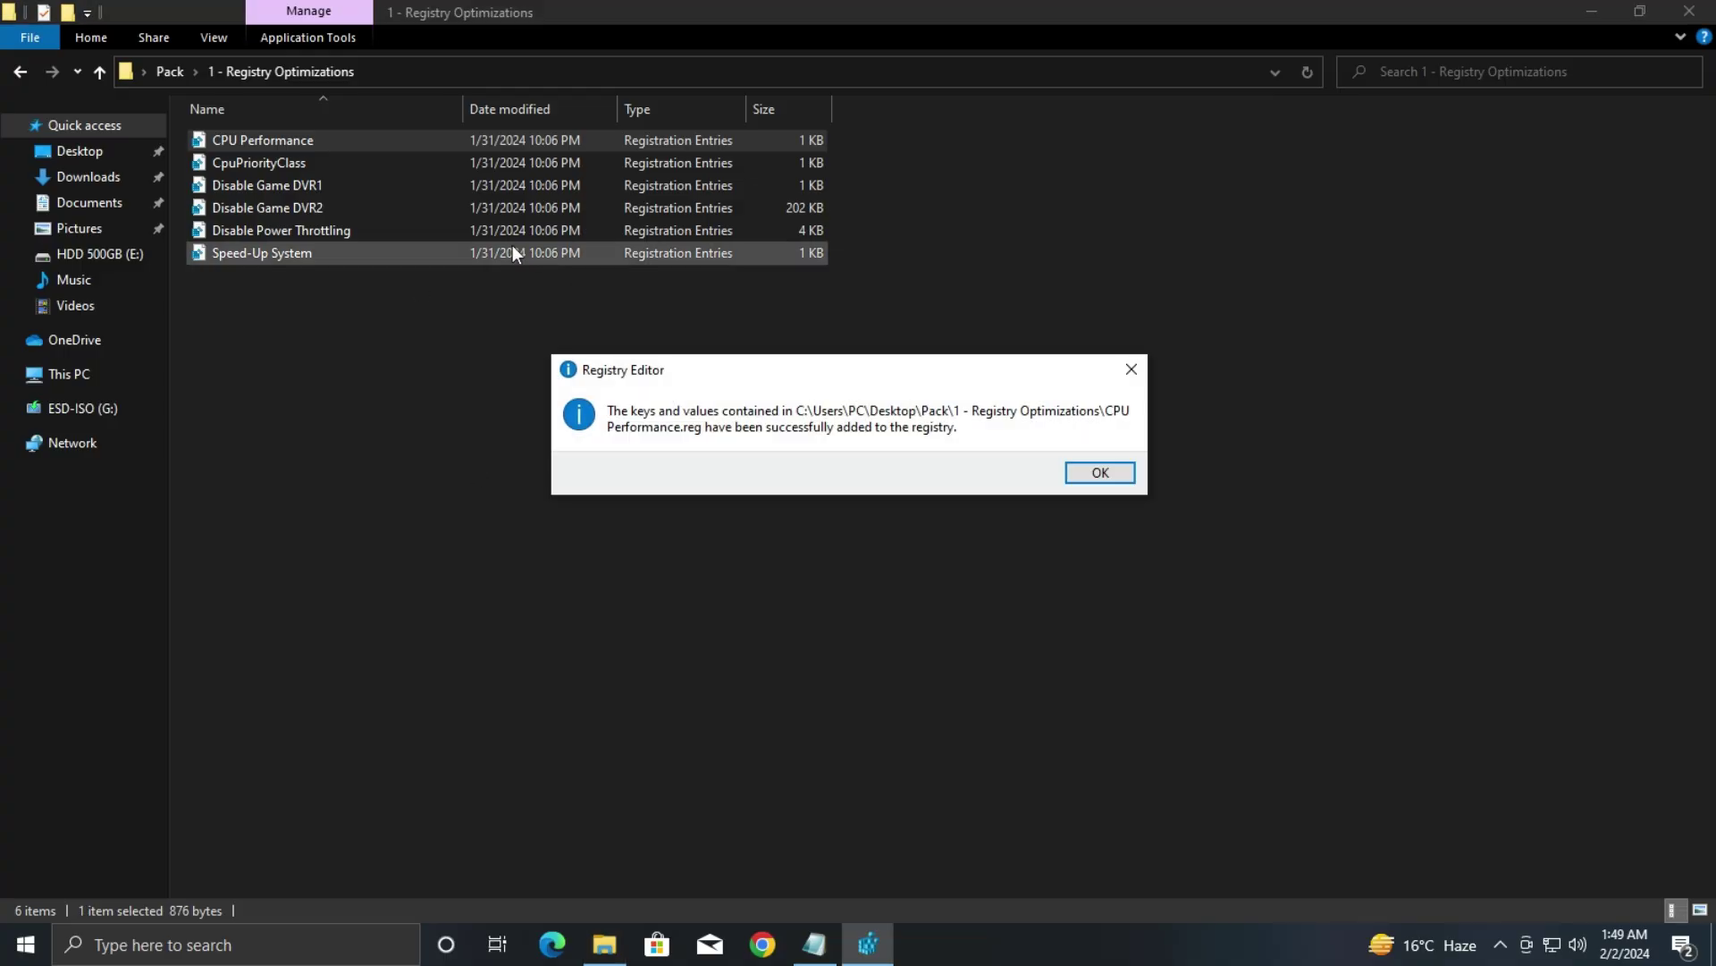
click(1095, 471)
Merge the CpuPriorityClass file into the registry
right_click(252, 166)
click(327, 178)
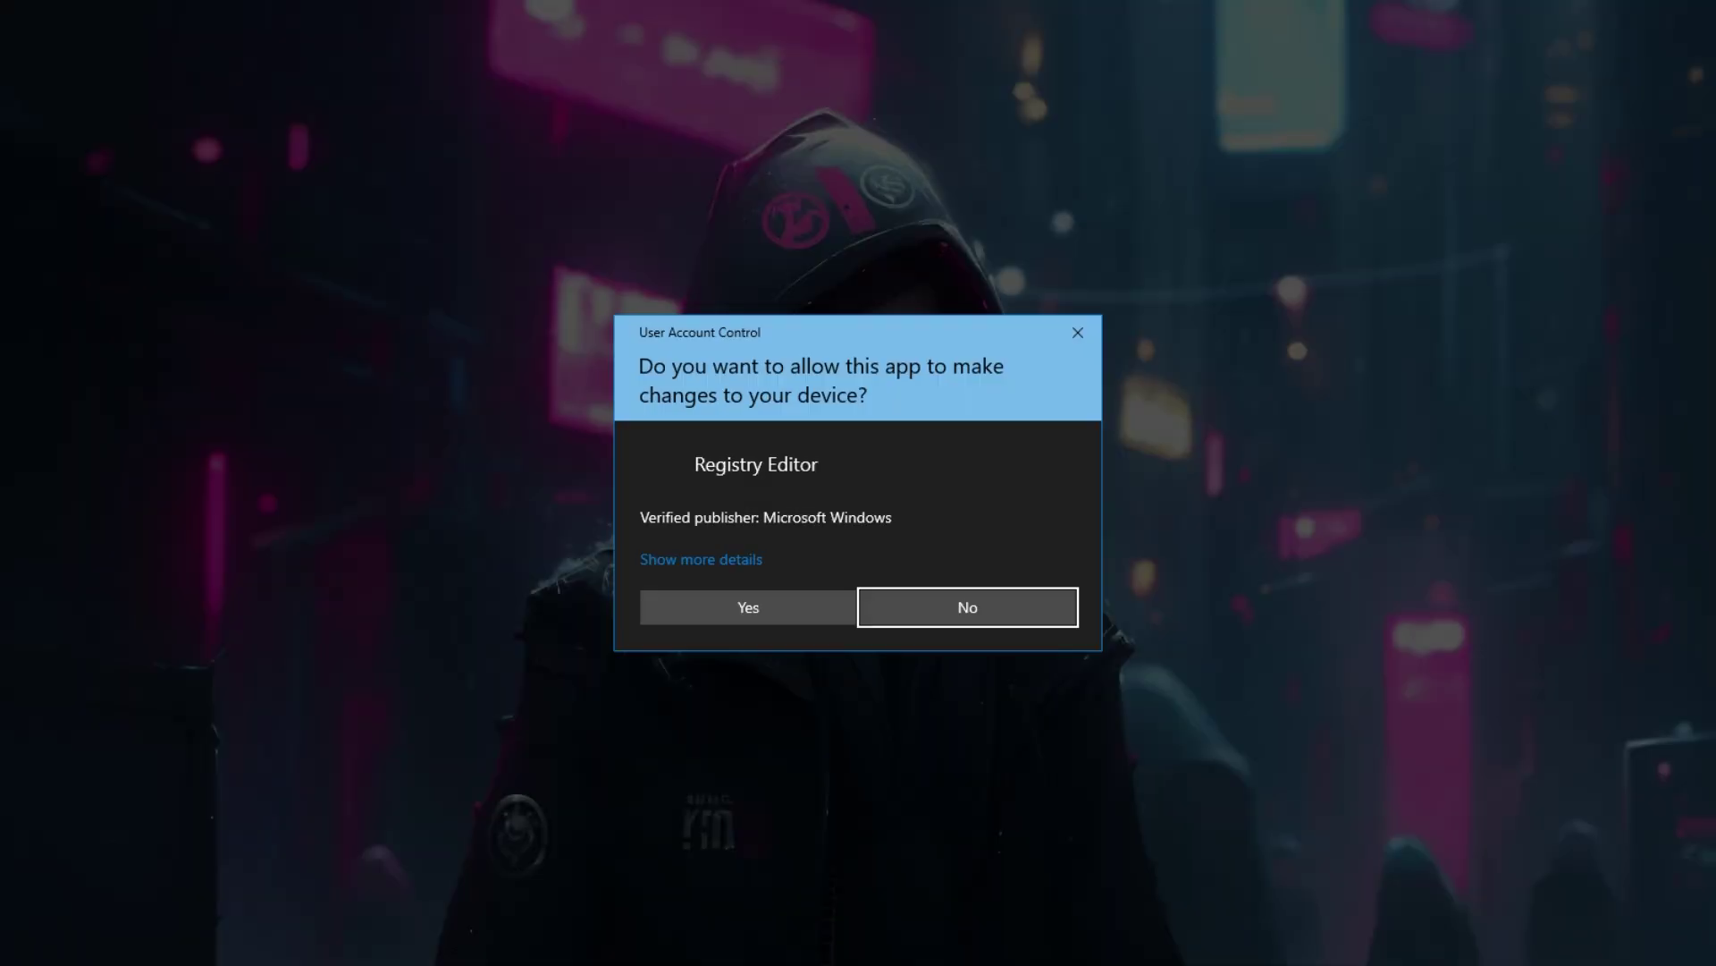
click(747, 606)
click(1020, 505)
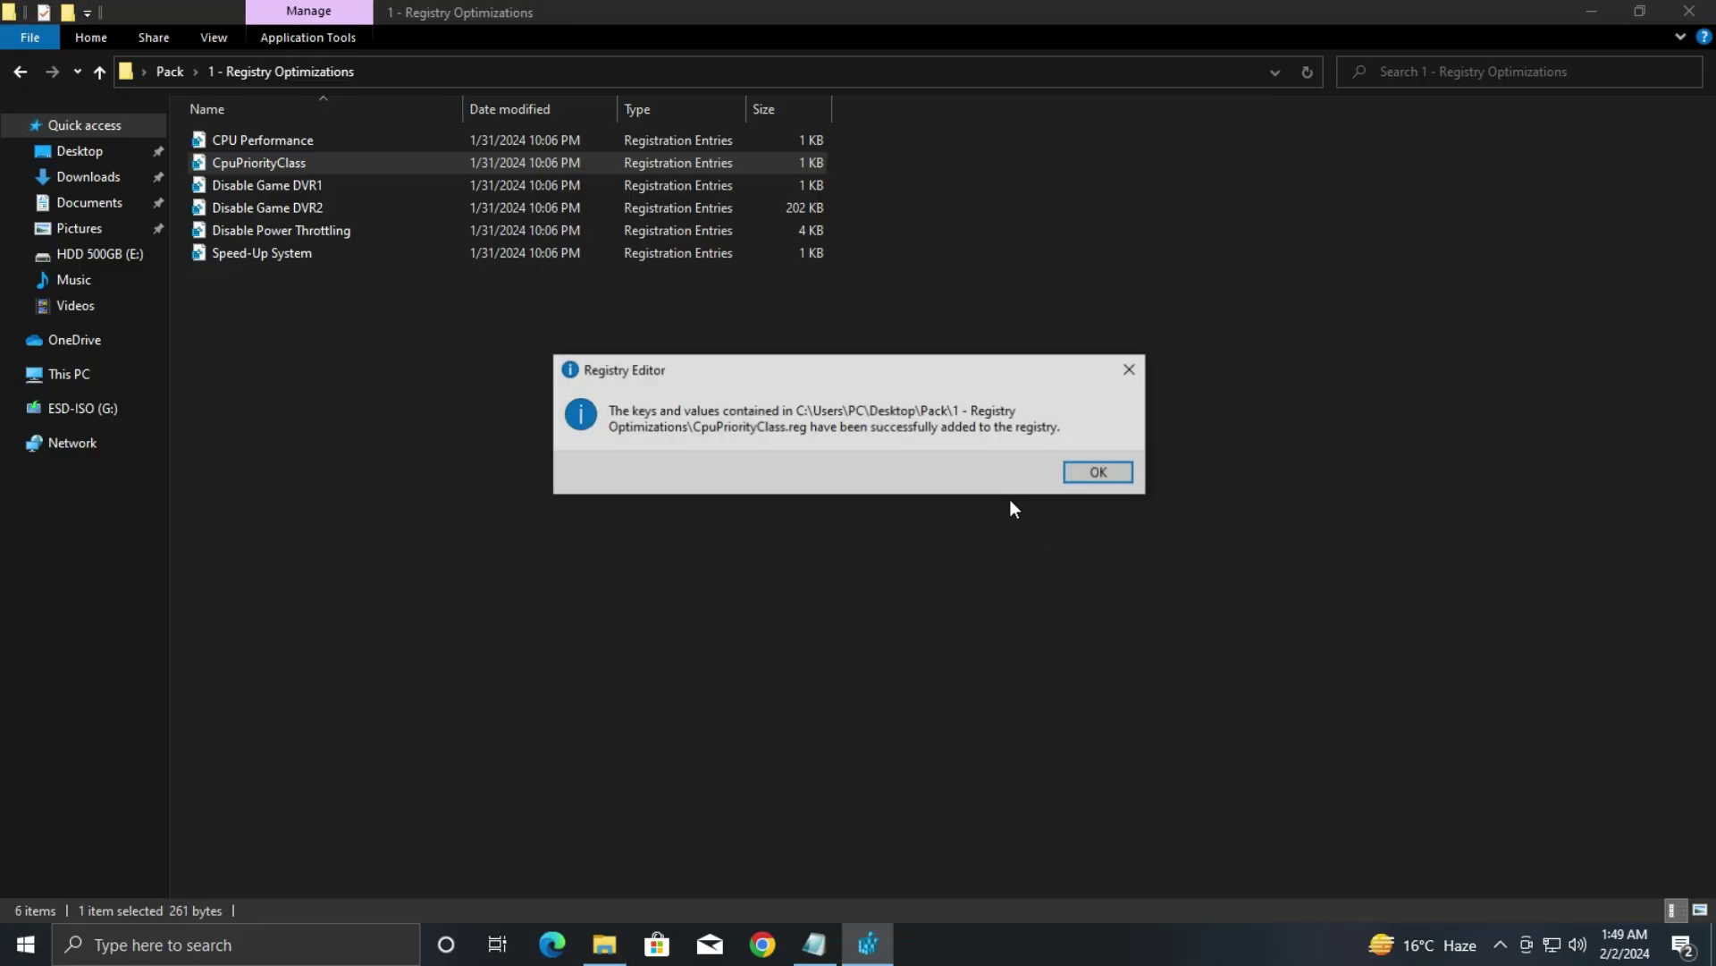
click(1101, 477)
Merge the Disable Power Throttling file into the registry
right_click(295, 230)
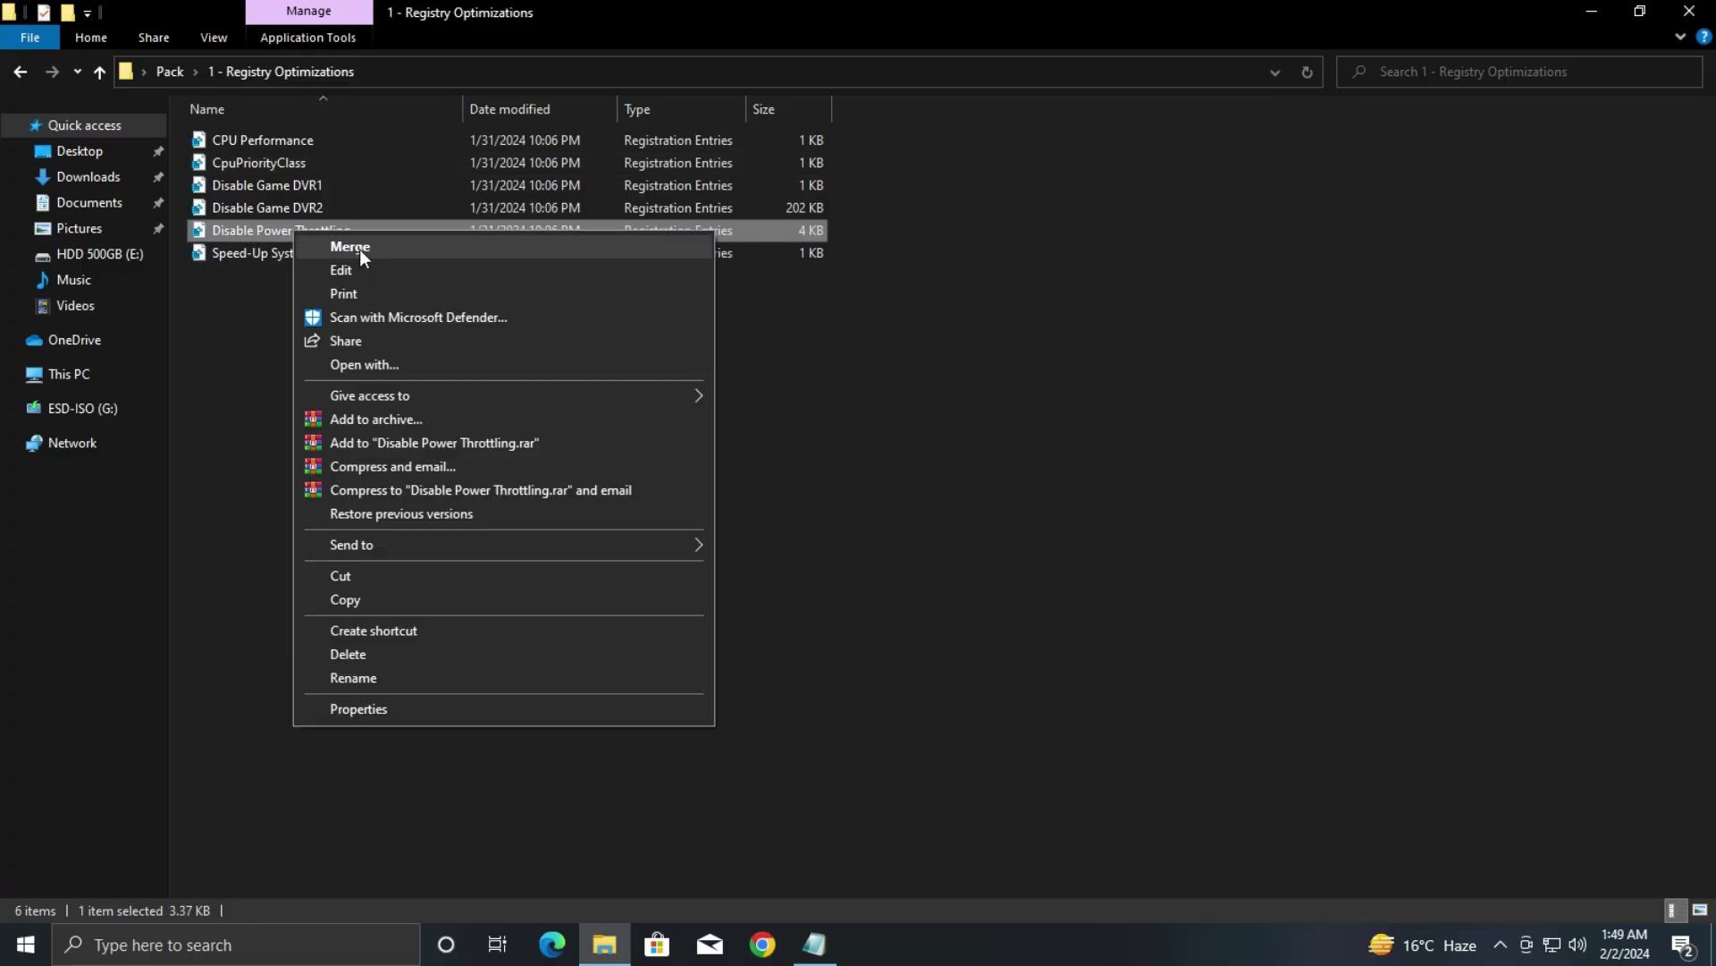
click(359, 242)
click(656, 571)
click(1011, 502)
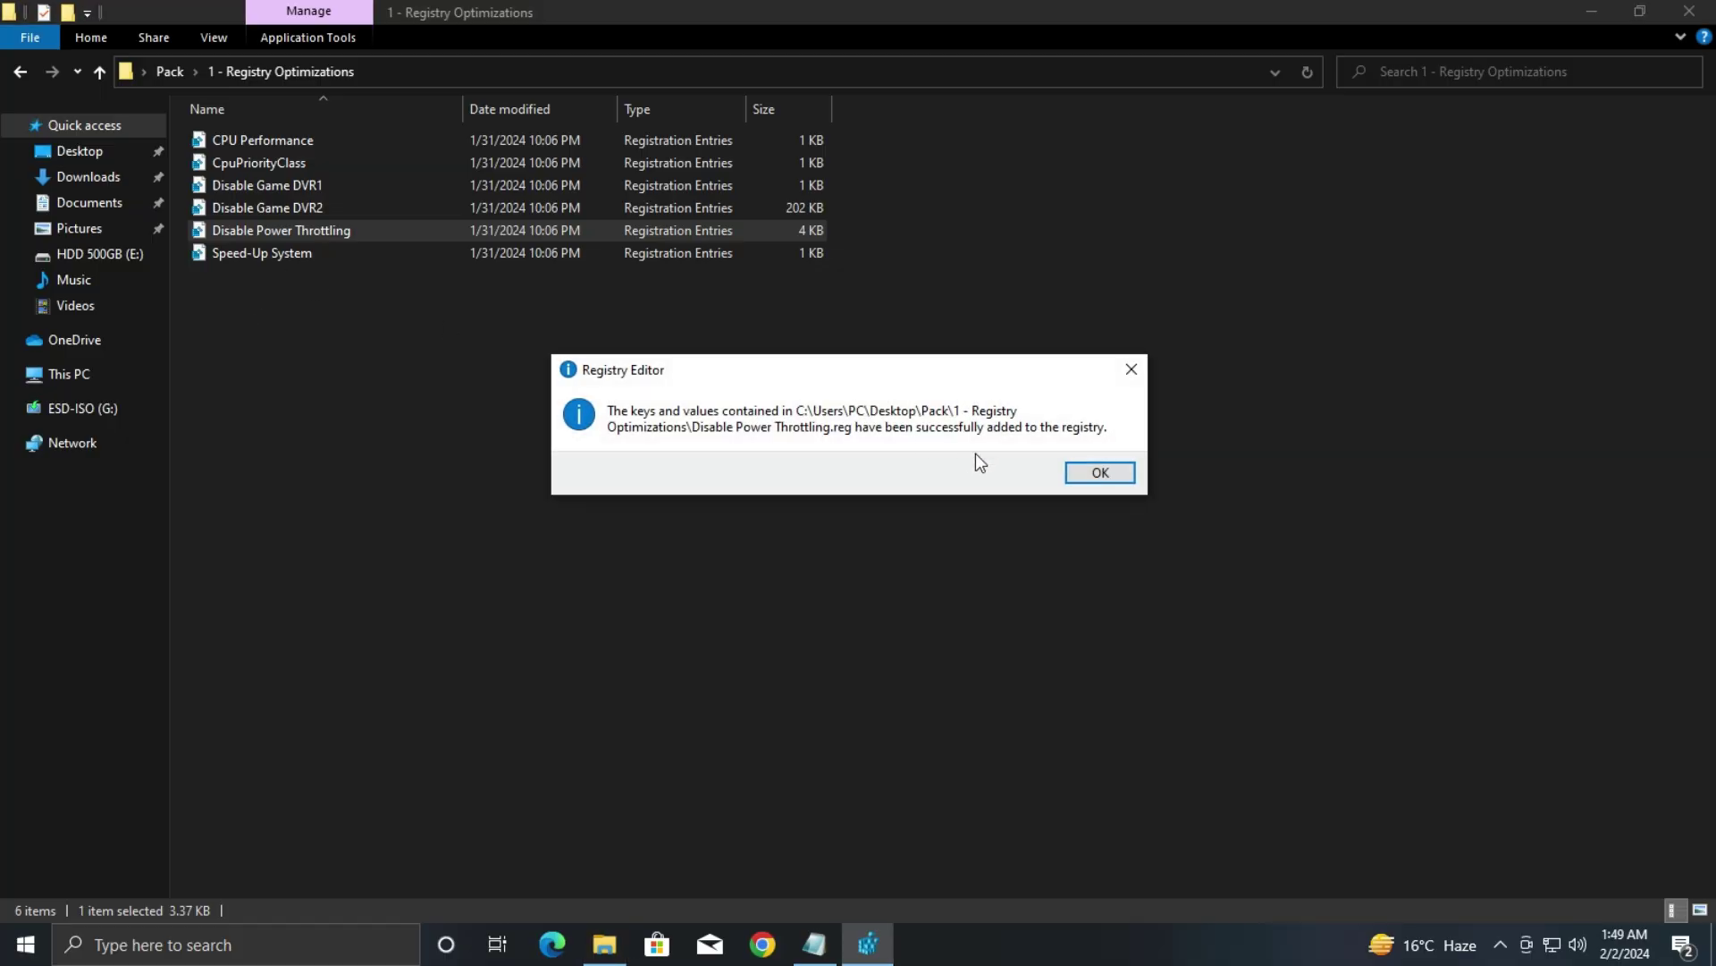
click(1100, 472)
Merge the Speed-Up System file into the registry
click(236, 255)
right_click(268, 261)
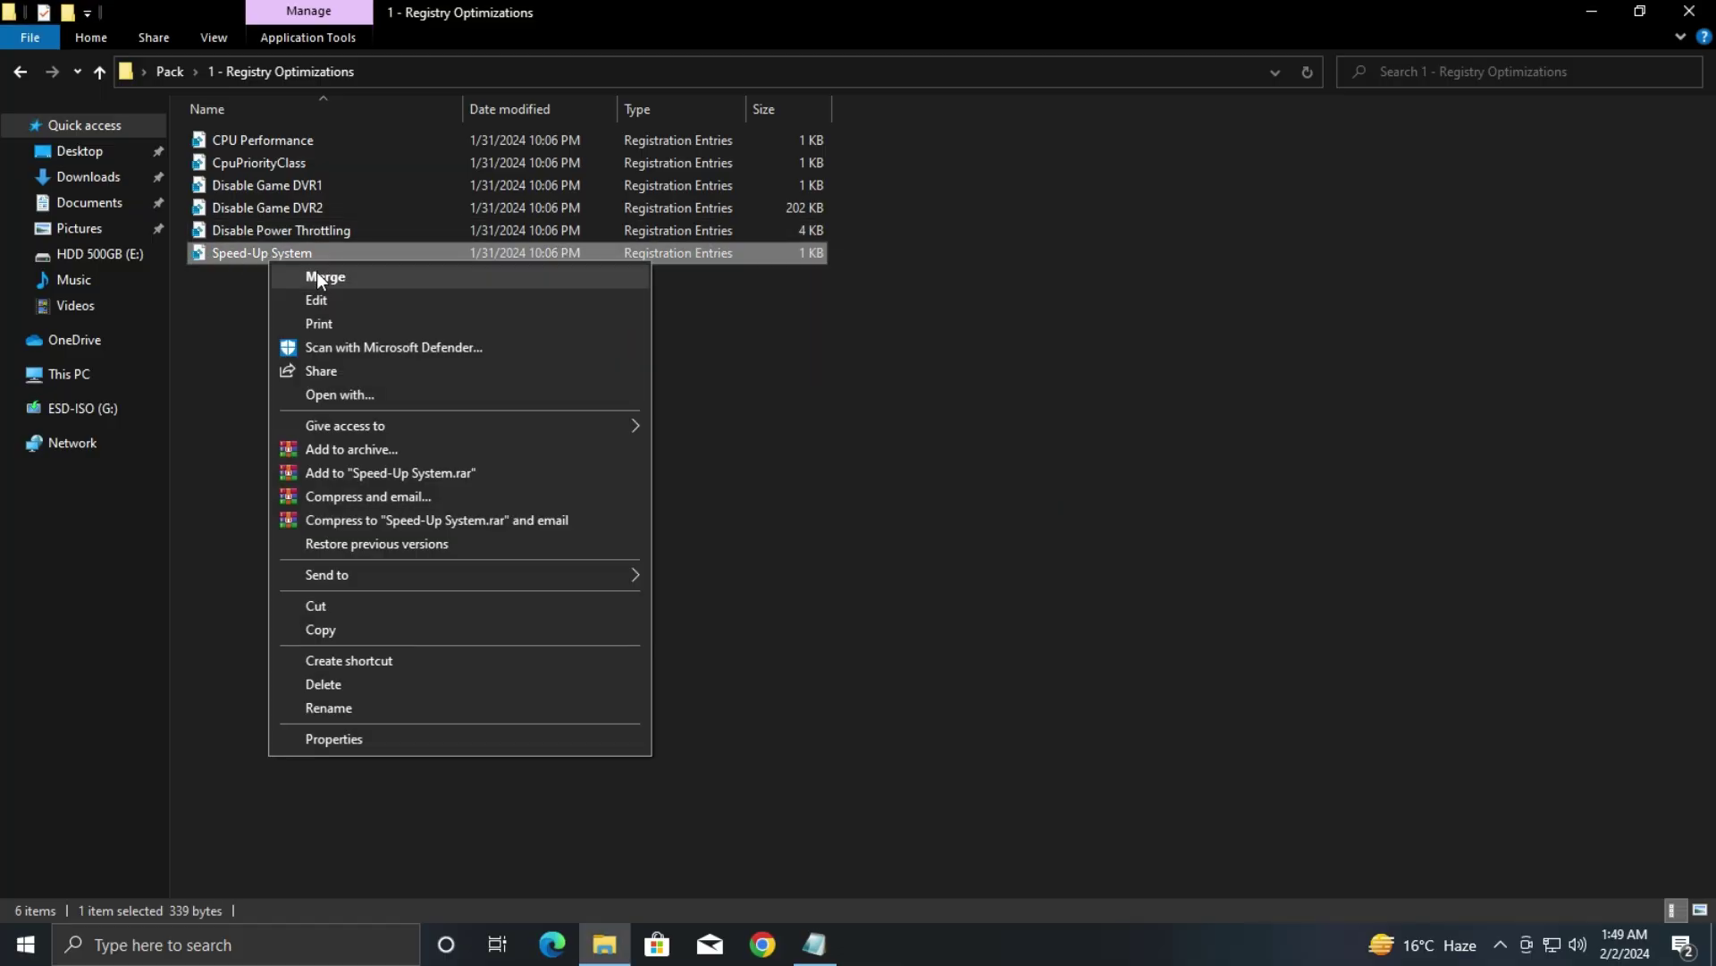
click(316, 272)
click(839, 611)
click(1010, 502)
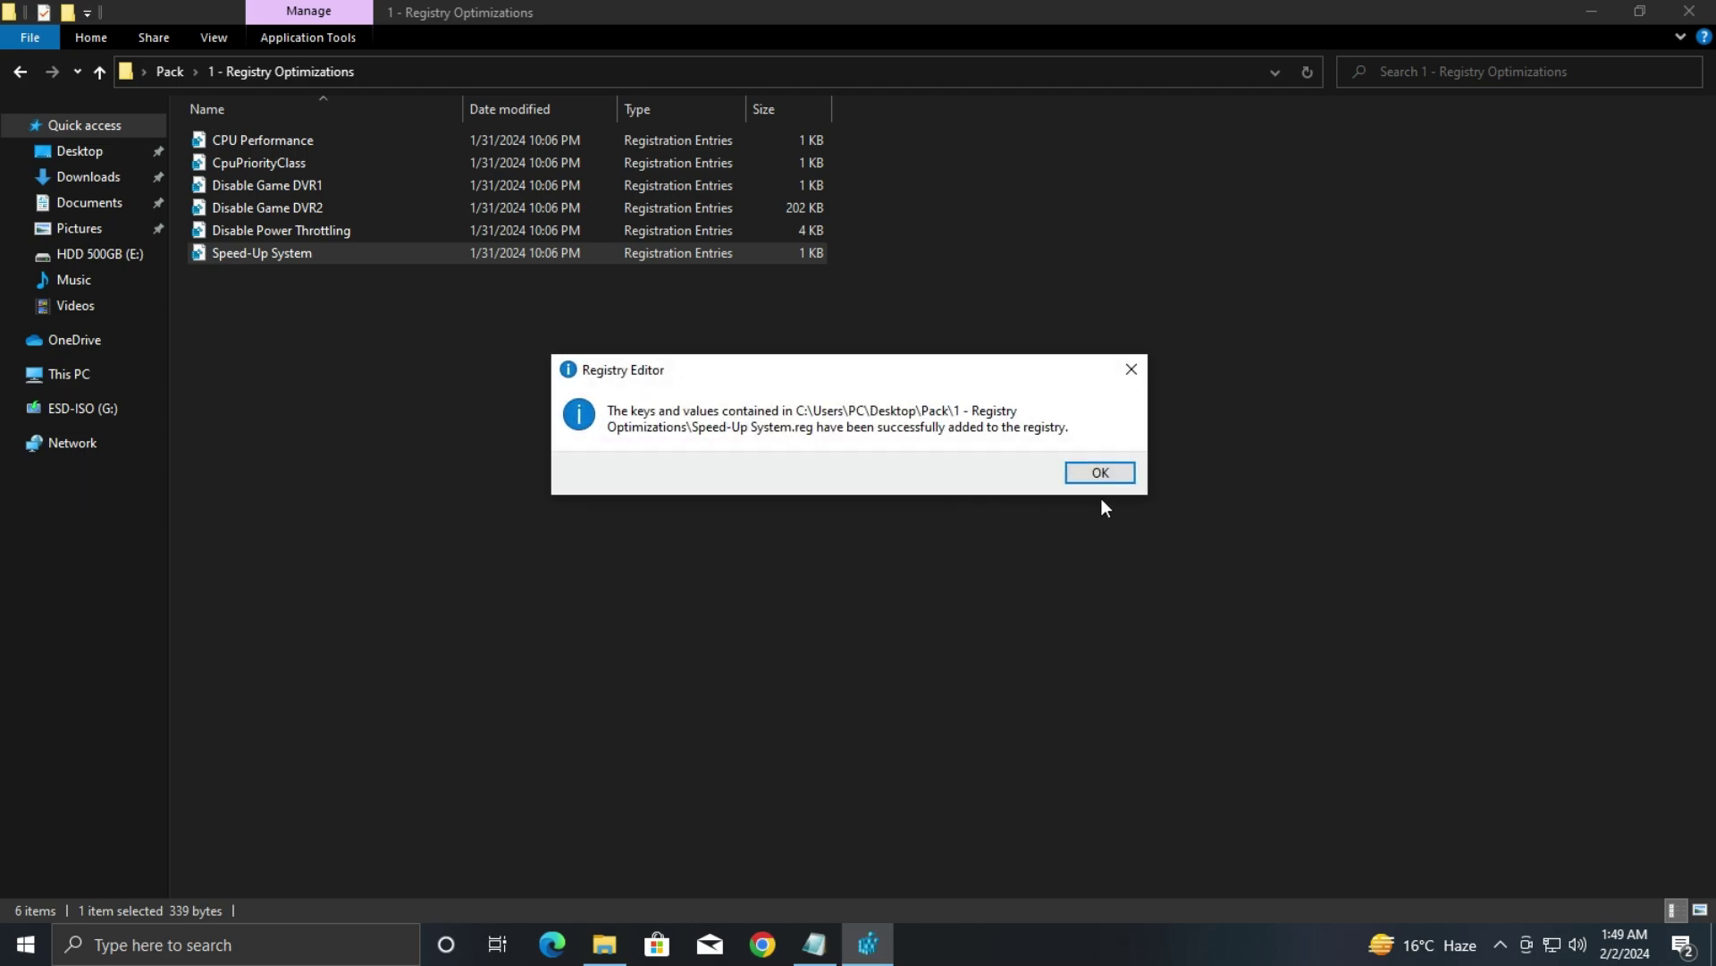
click(1098, 471)
Open the 2 - CleanUP All Temporary Files folder inside Pack and run the Delete Temporary Files script to completion
click(27, 78)
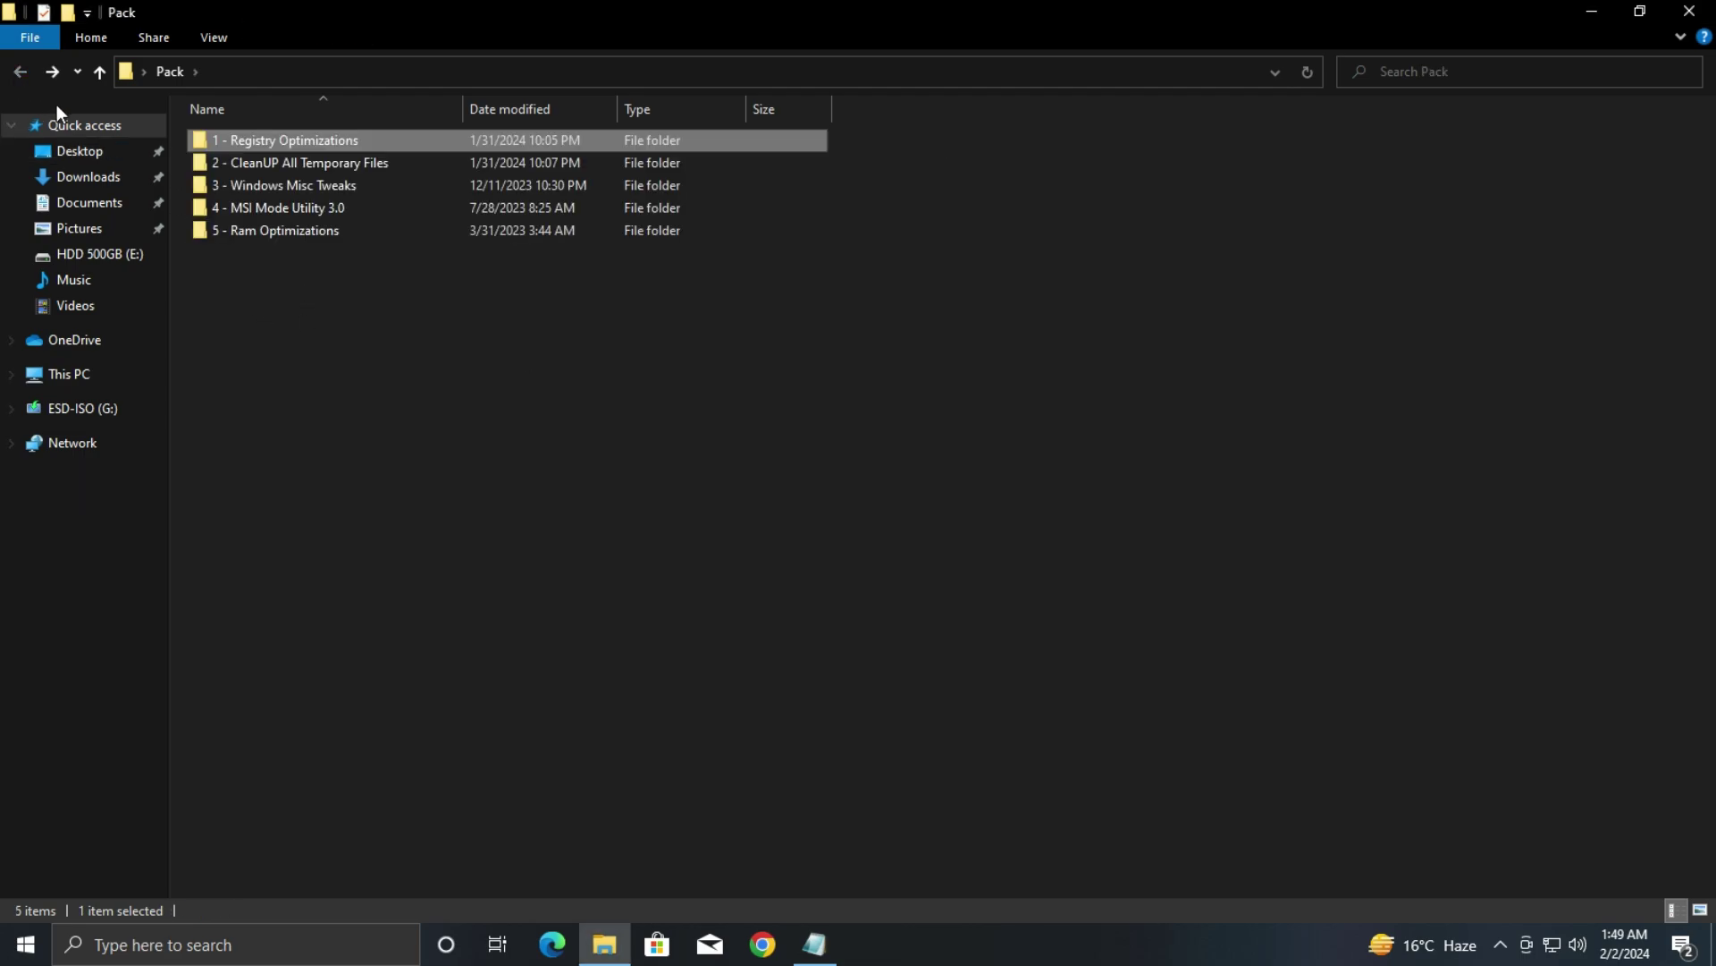
double_click(286, 168)
double_click(247, 139)
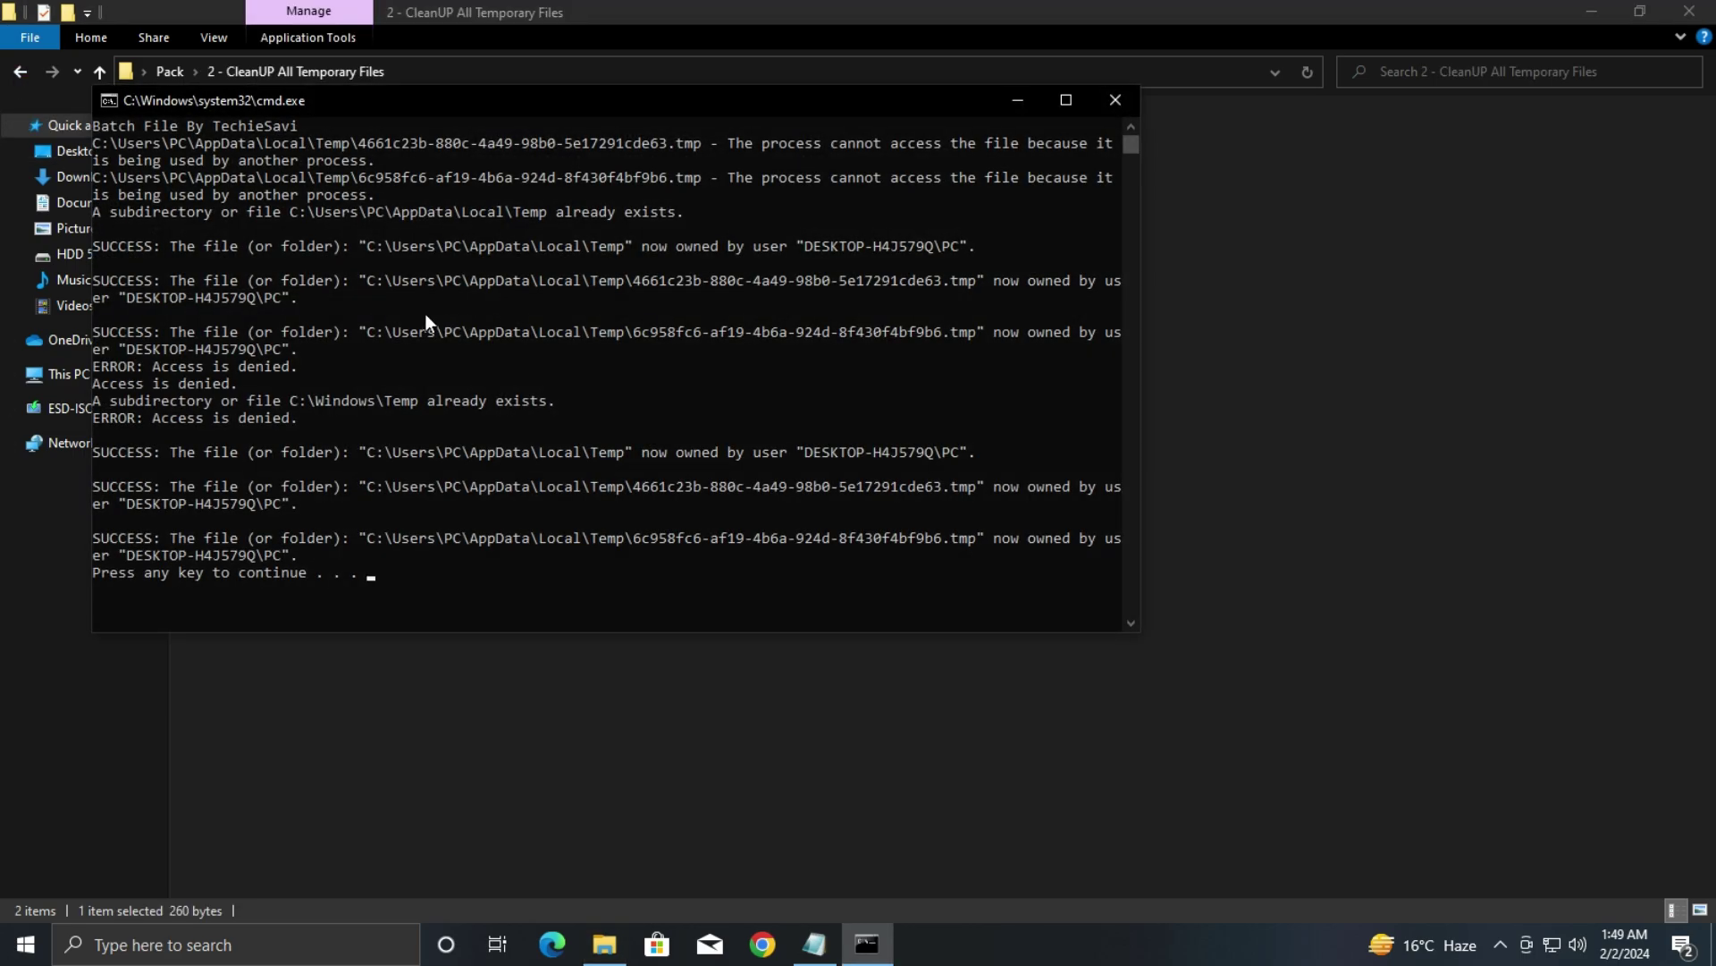
key(Return)
Run the Delete Windows Update Cache script as administrator, granting access, and close its console window
right_click(356, 168)
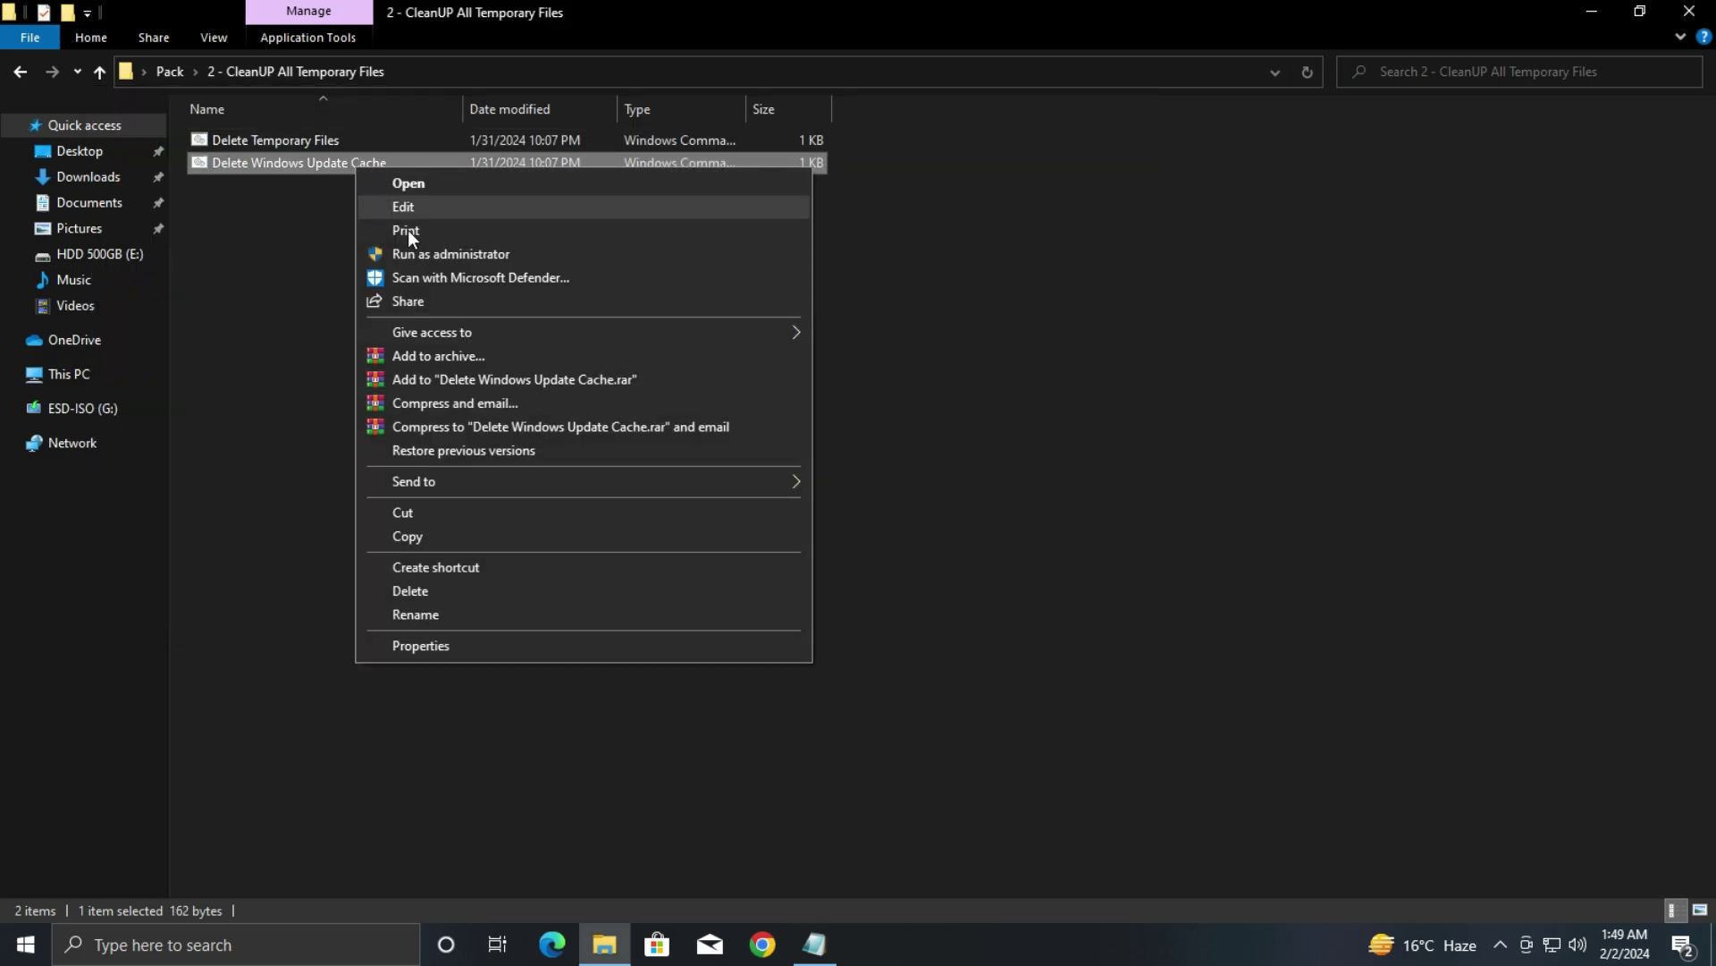
click(426, 253)
click(746, 601)
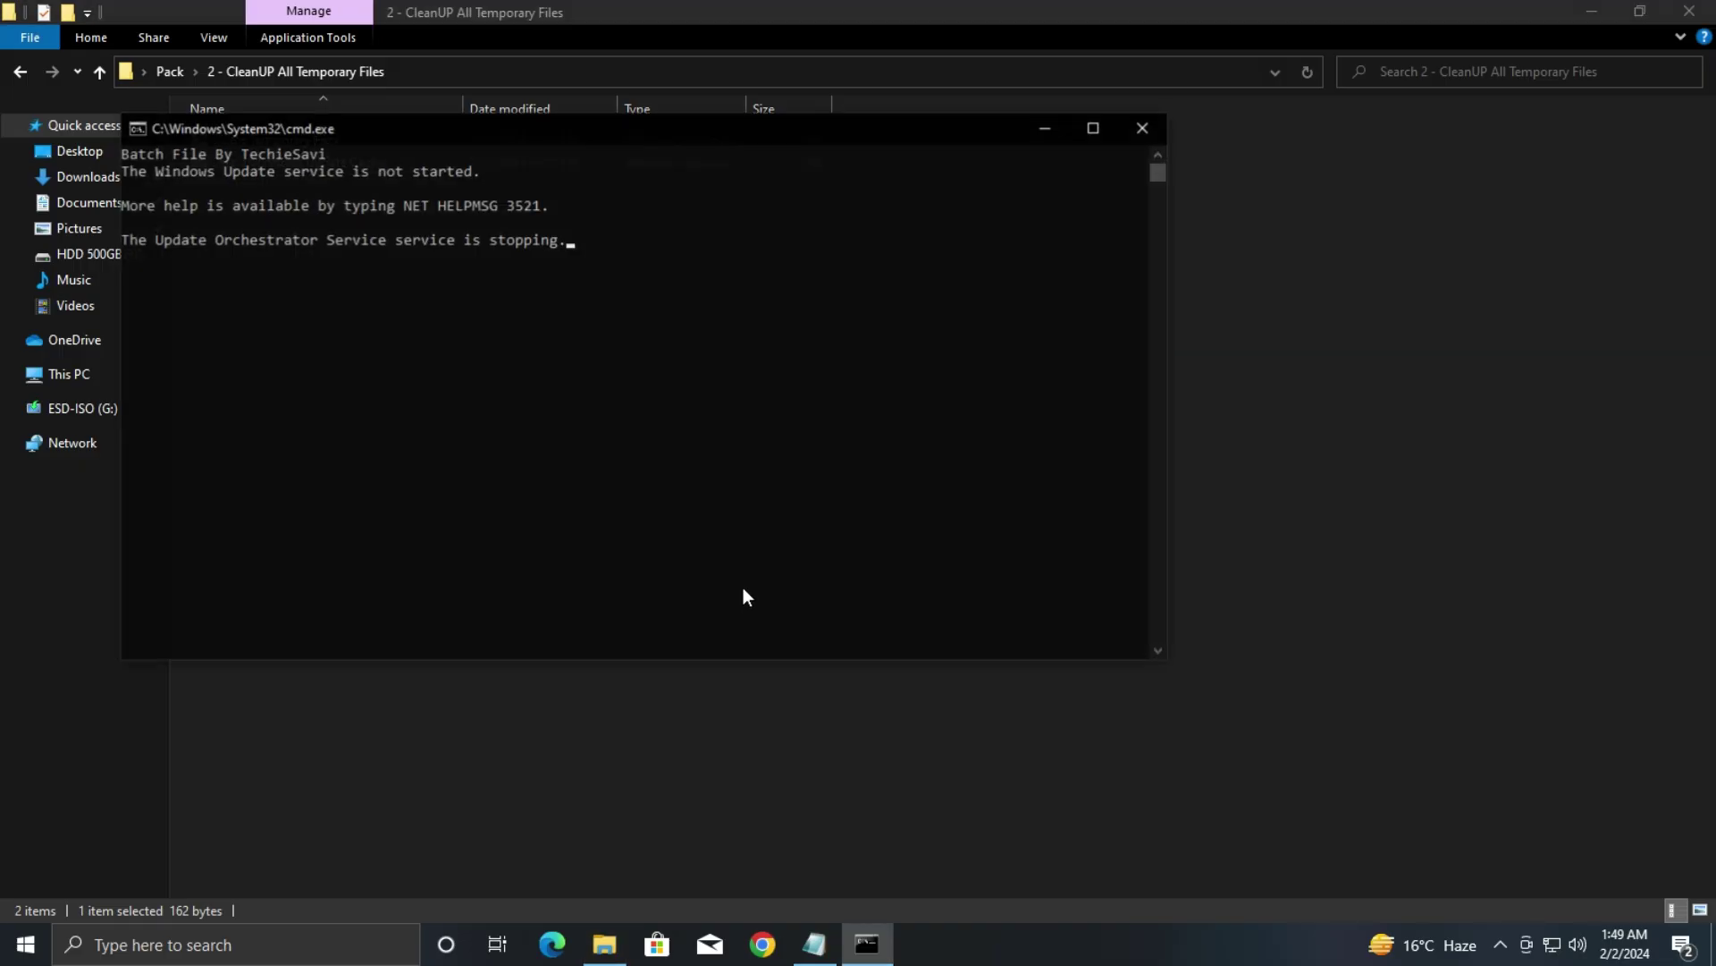
click(1133, 131)
Open the 3 - Windows Misc Tweaks folder inside Pack and merge the Disable Download Maps file into the registry
click(22, 75)
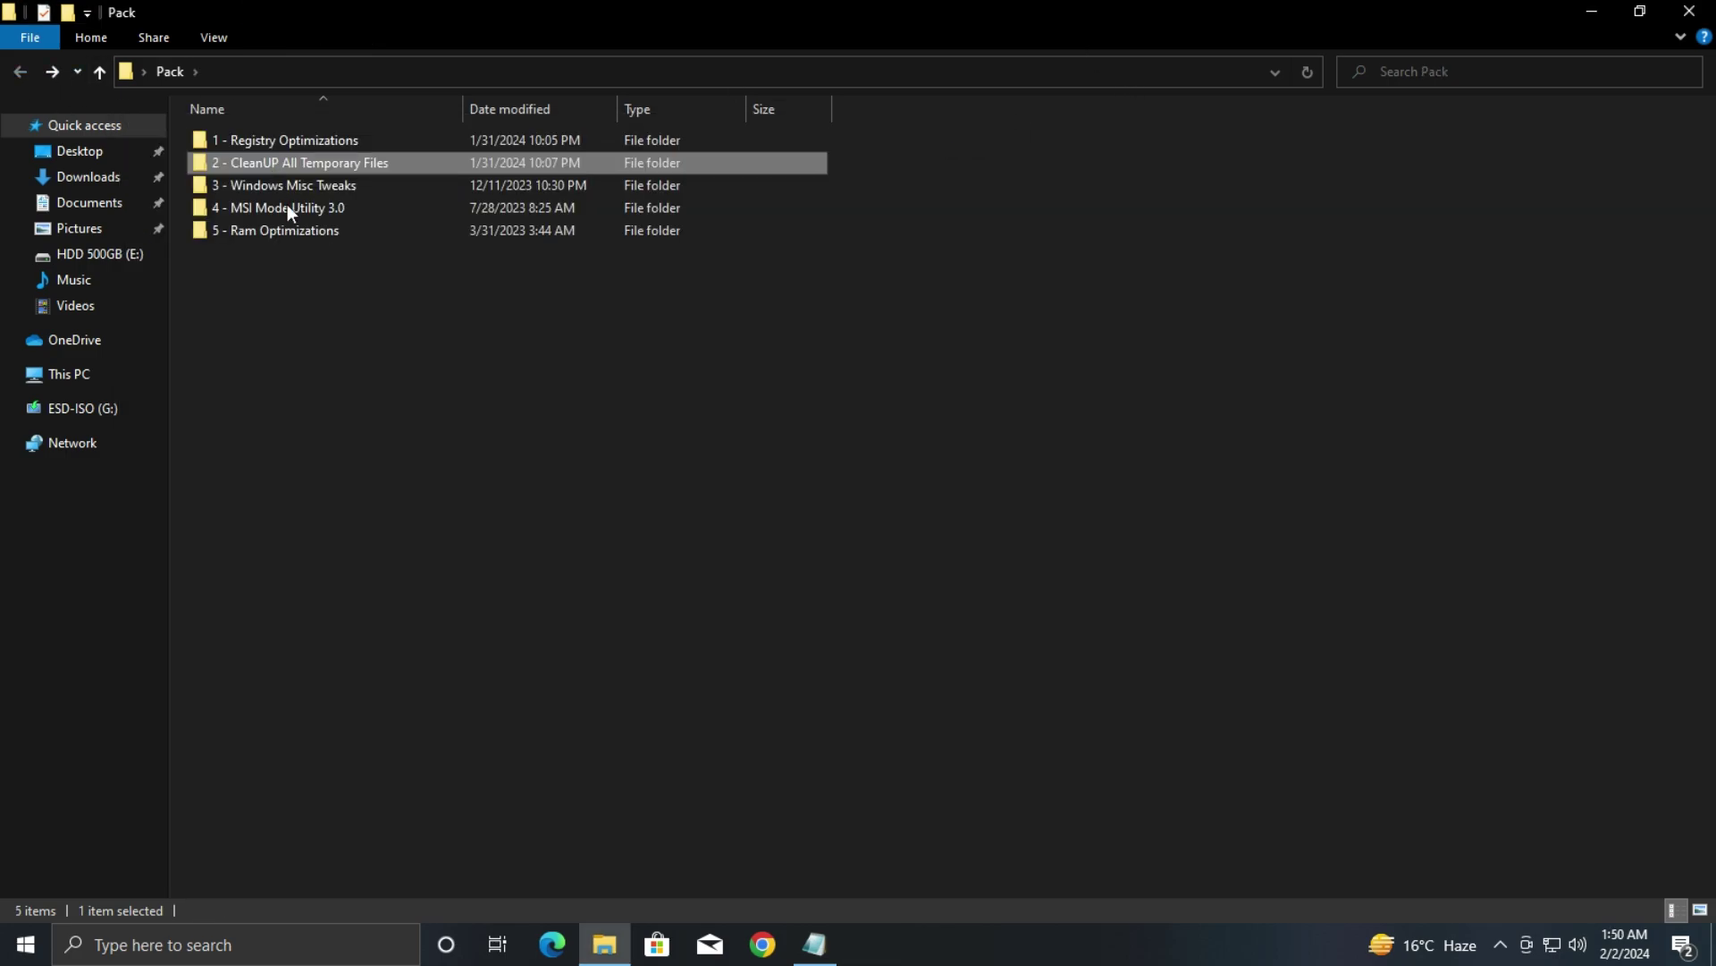
double_click(293, 186)
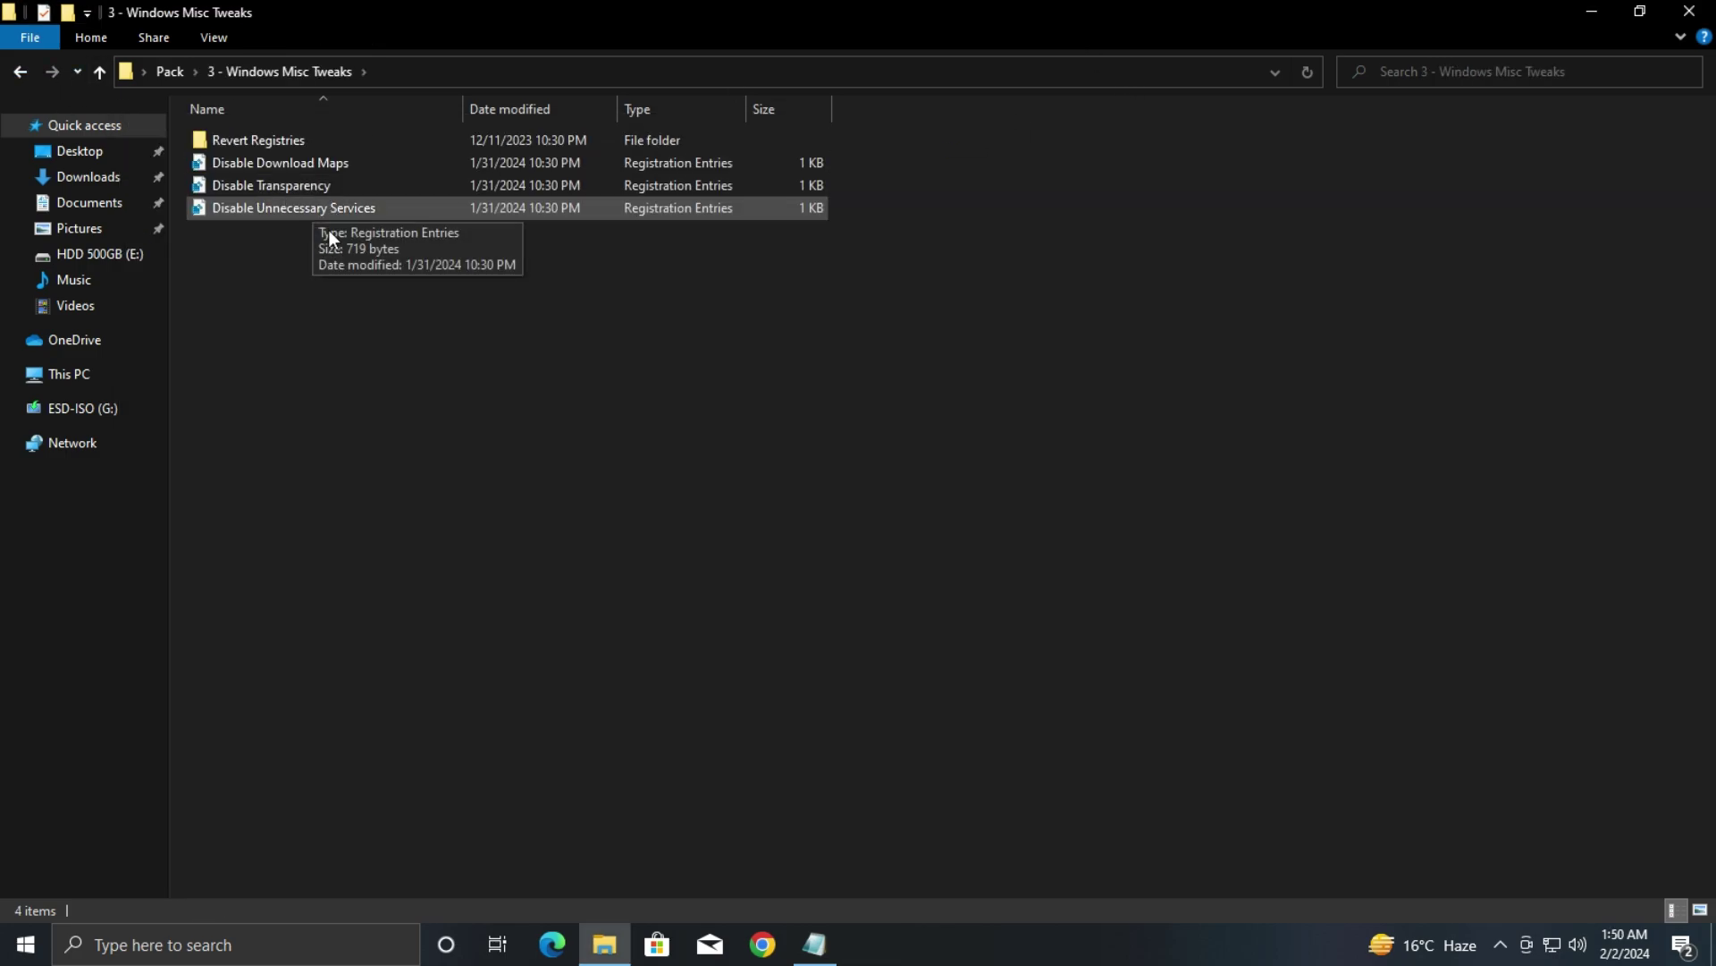
right_click(292, 170)
click(355, 192)
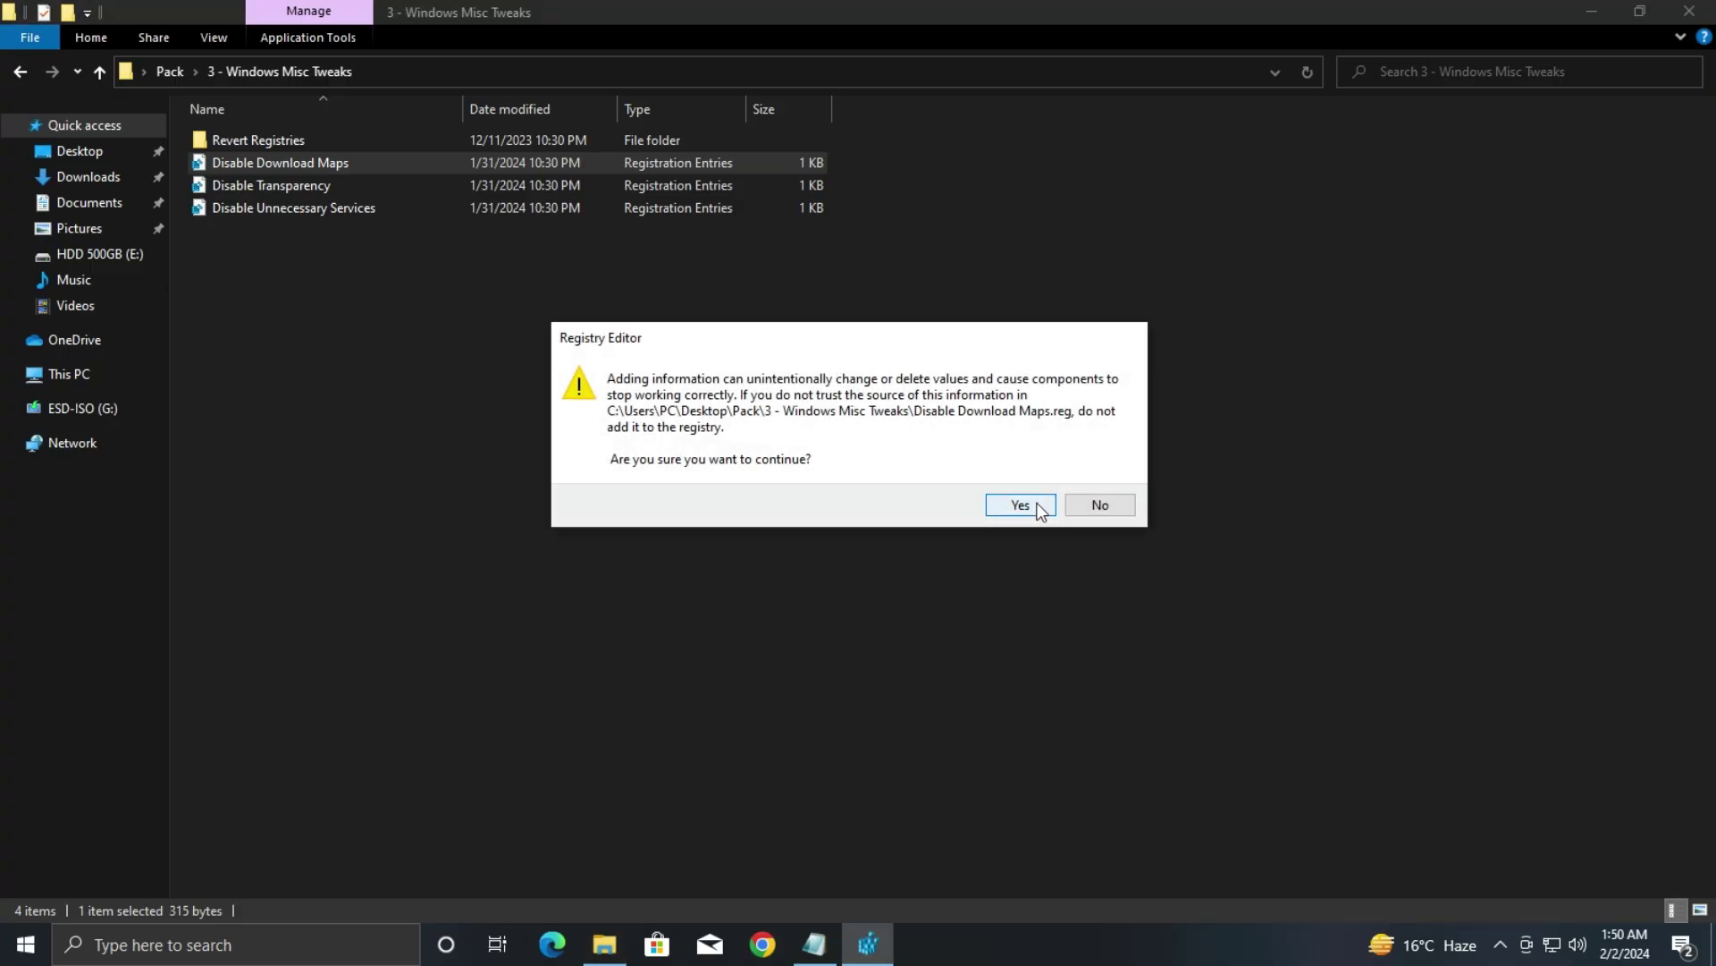
click(1020, 505)
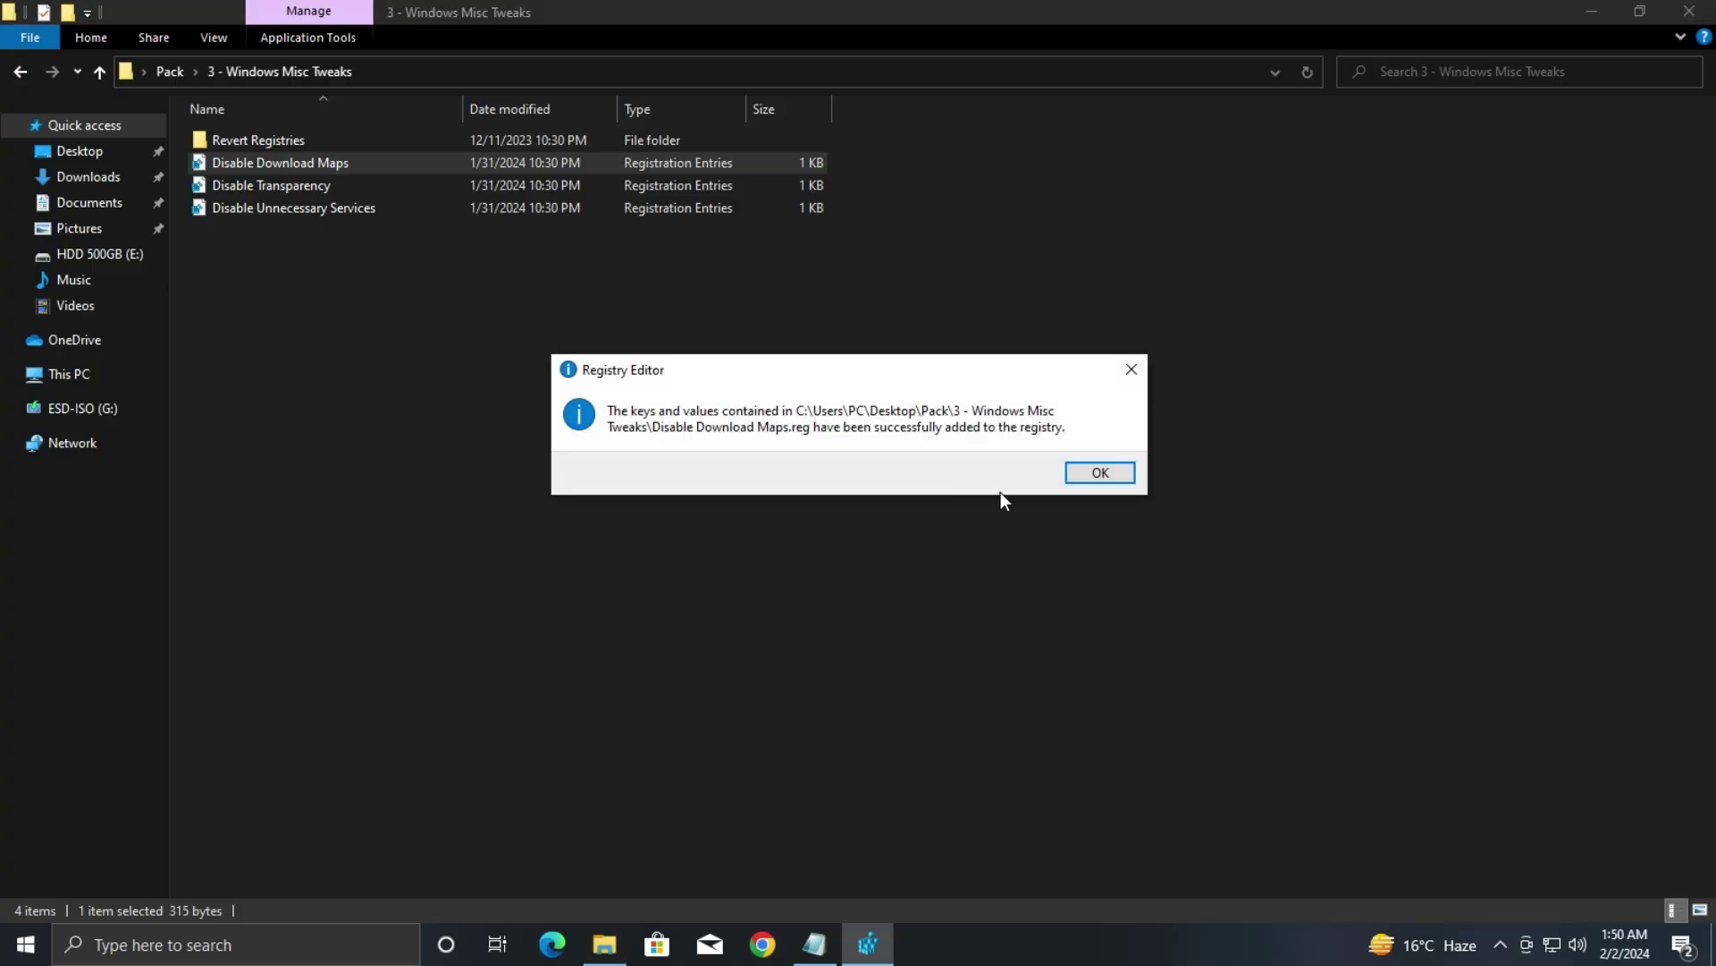
click(1098, 472)
Merge the Disable Unnecessary Services file into the registry
click(260, 207)
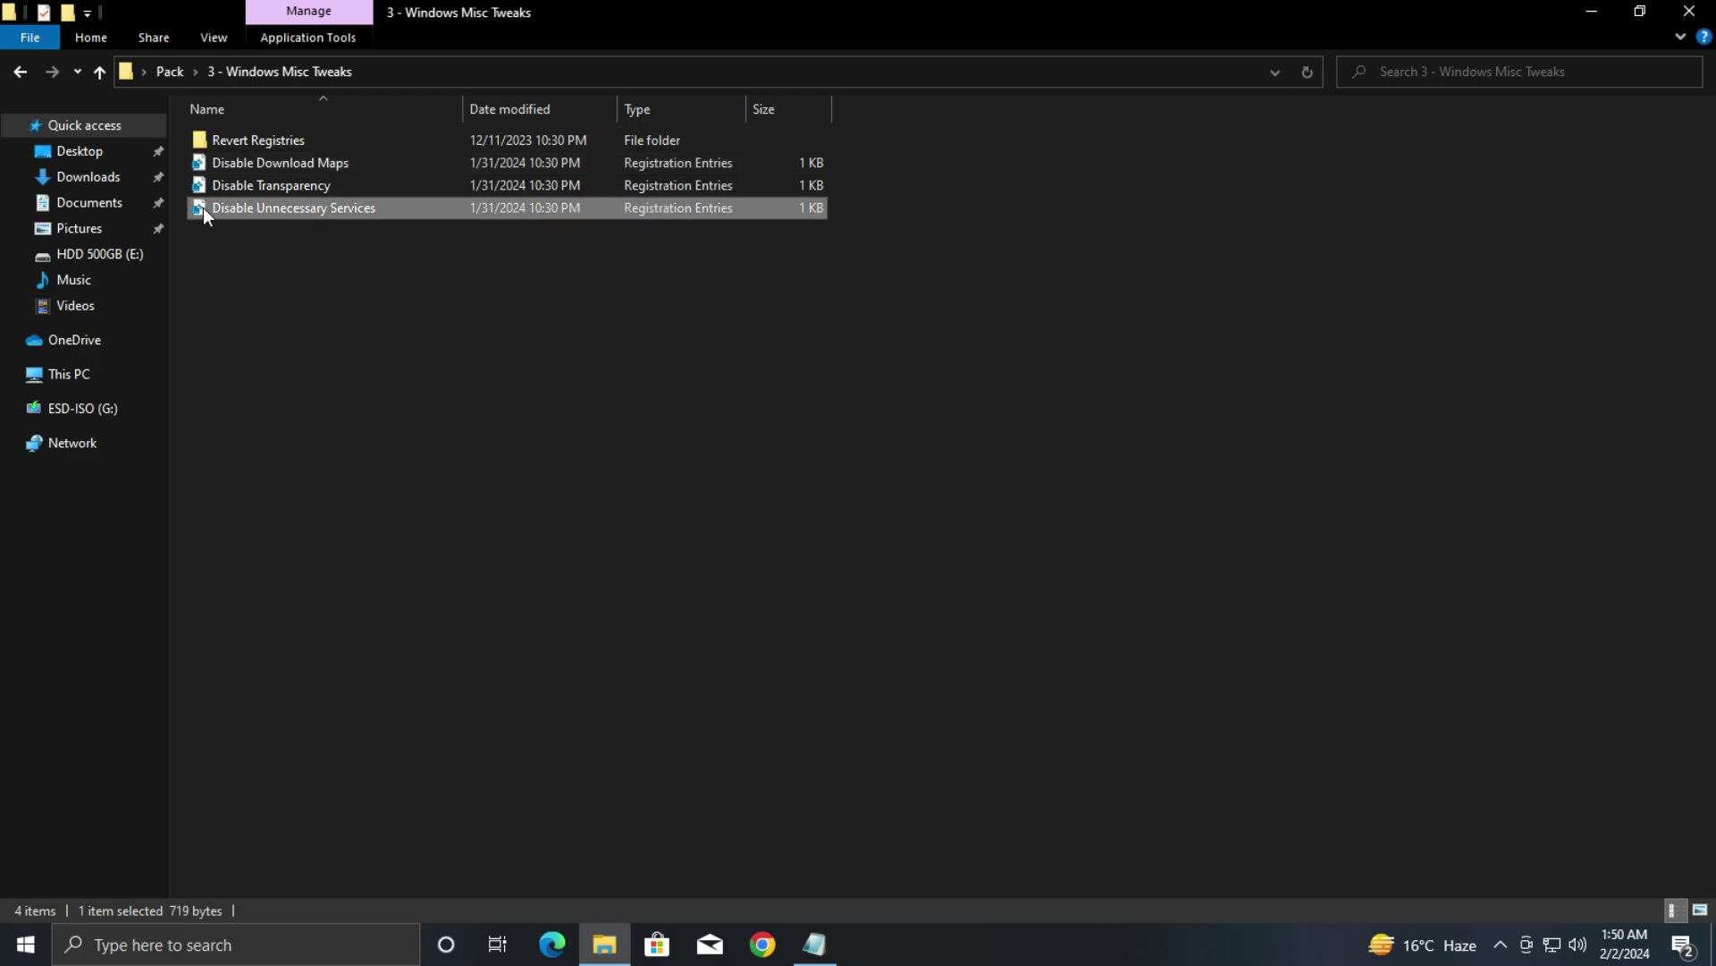
right_click(261, 208)
click(318, 223)
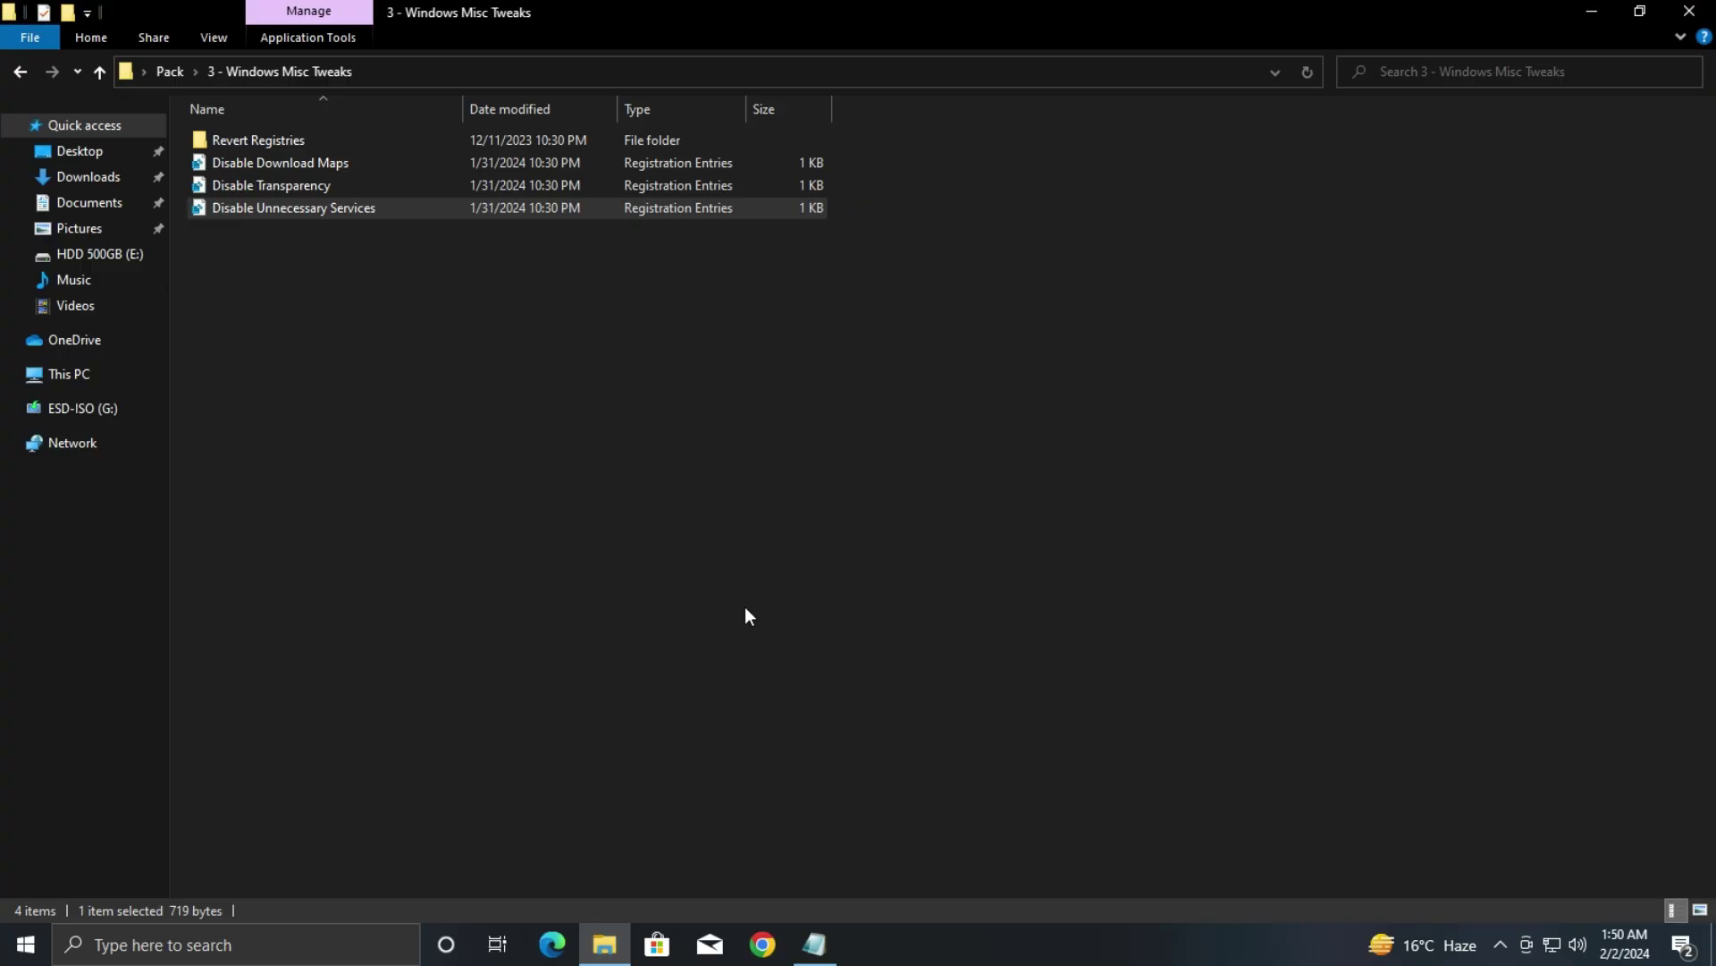
click(1020, 506)
click(1097, 472)
Open the 4 - MSI Mode Utility 3.0 folder inside Pack and run MSI Mode Utility 3.0 as administrator
click(20, 72)
double_click(244, 208)
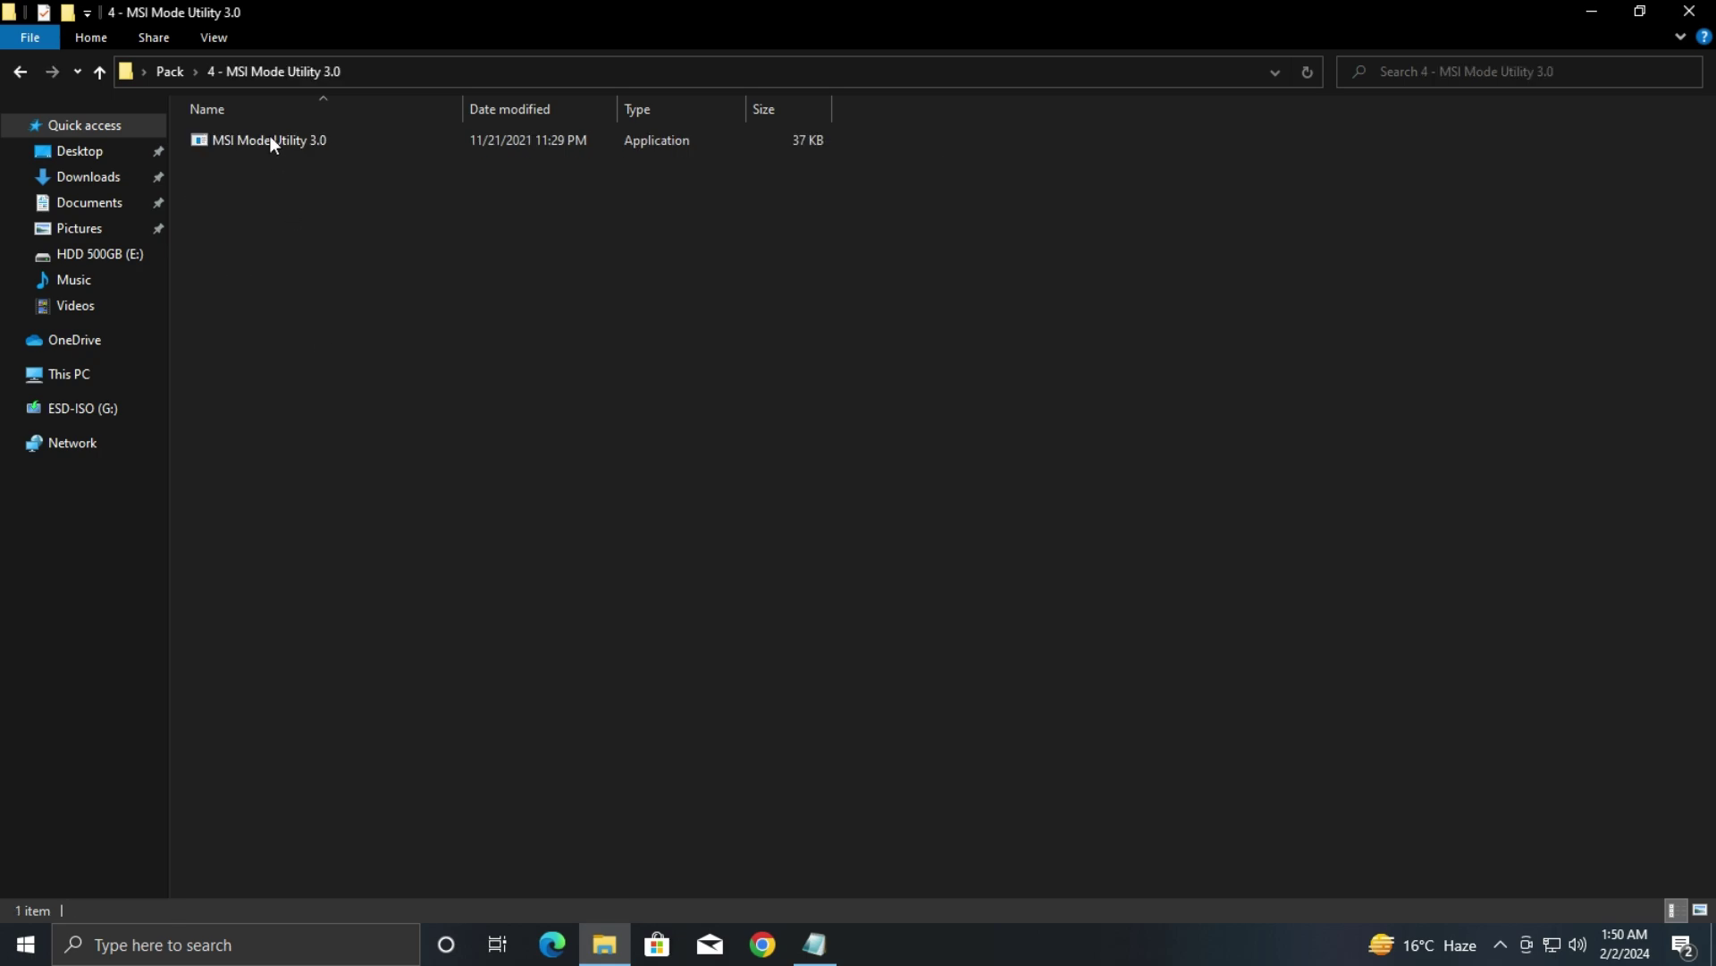
right_click(273, 141)
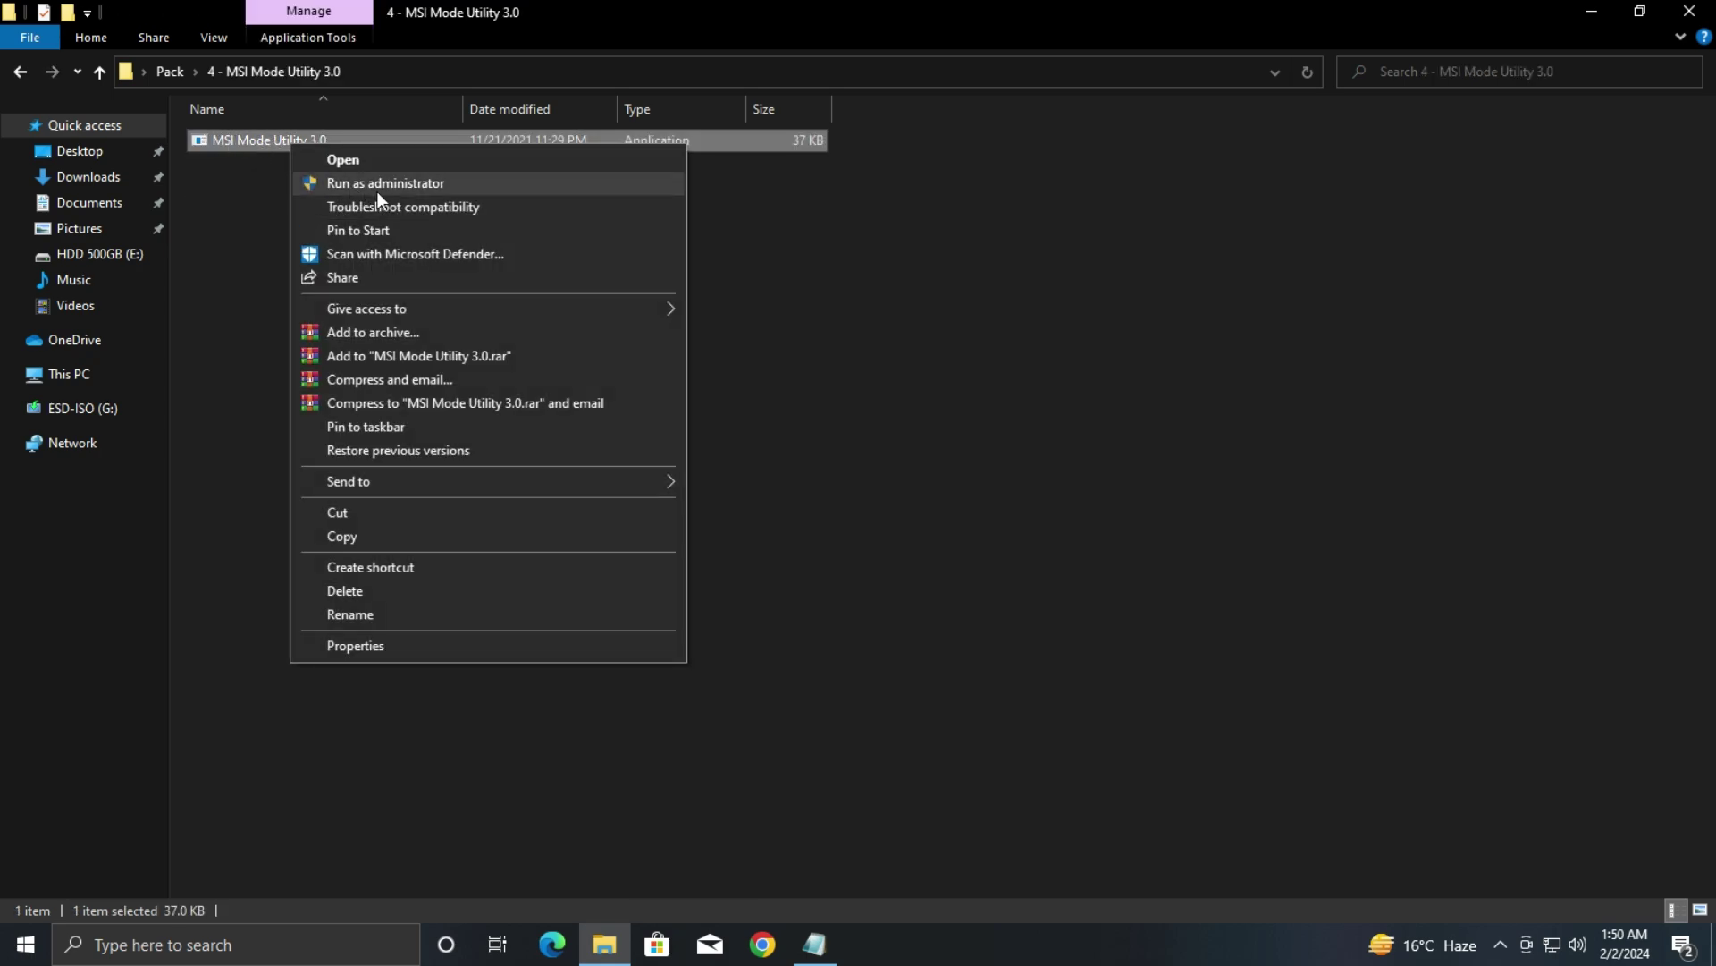
click(377, 190)
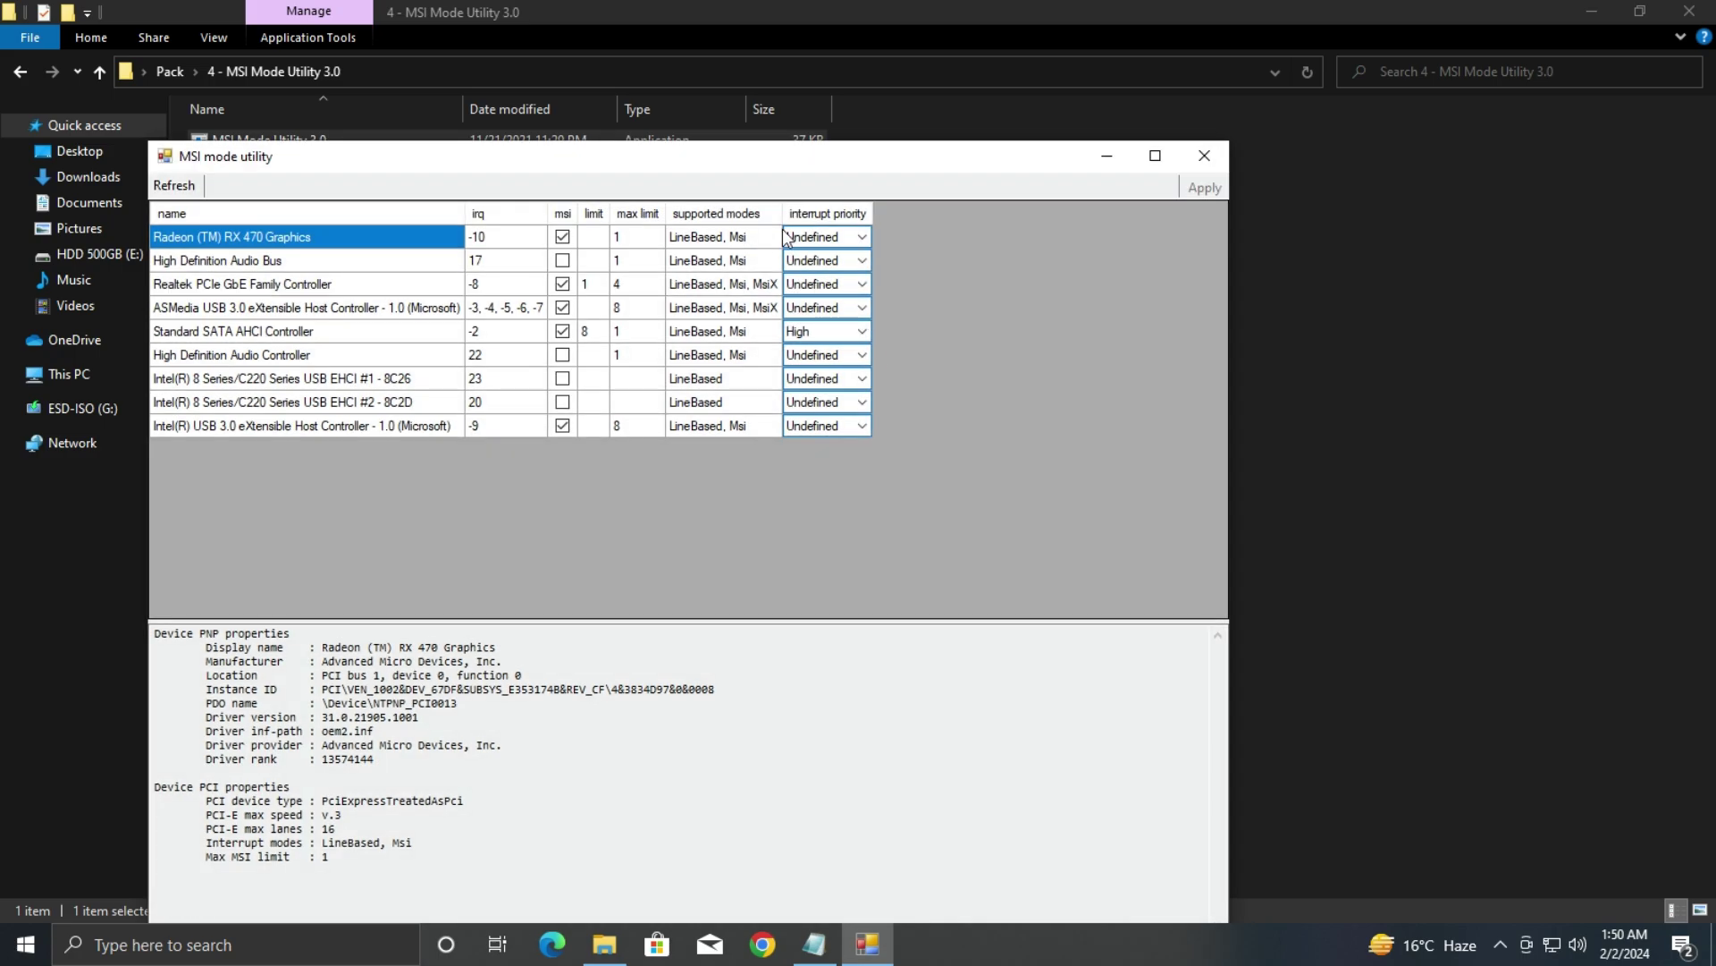
Set the interrupt priority of the Radeon (TM) RX 470 Graphics and the High Definition Audio Bus to High
click(830, 236)
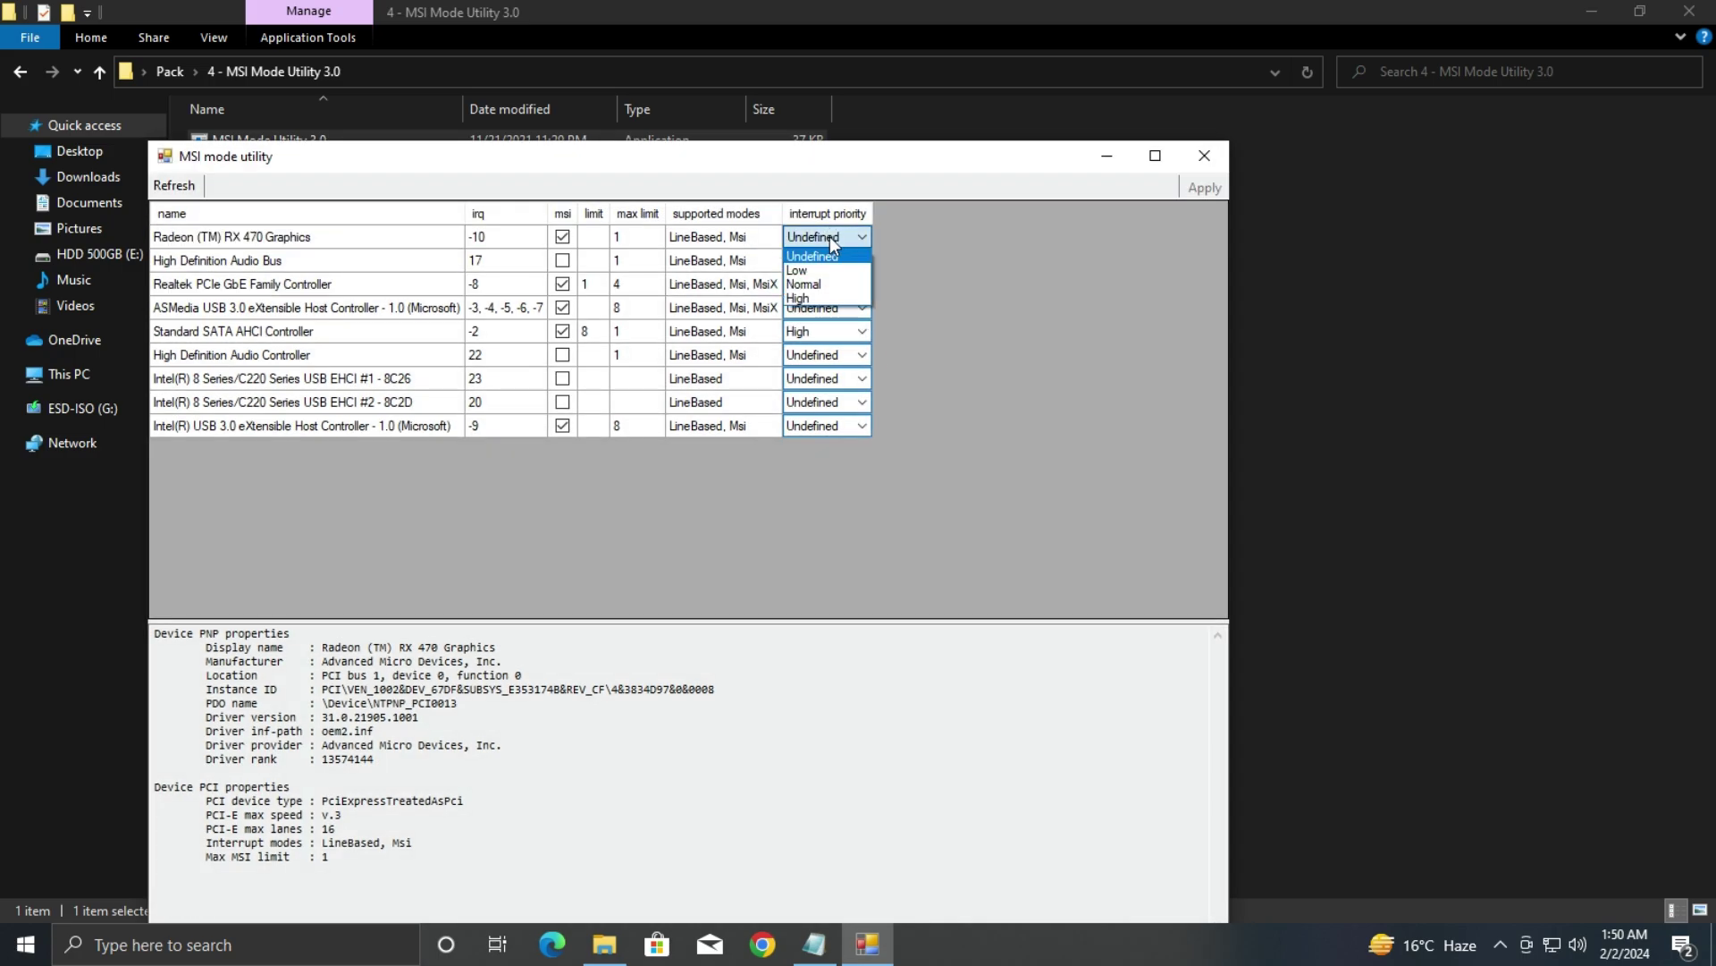
click(804, 299)
click(257, 261)
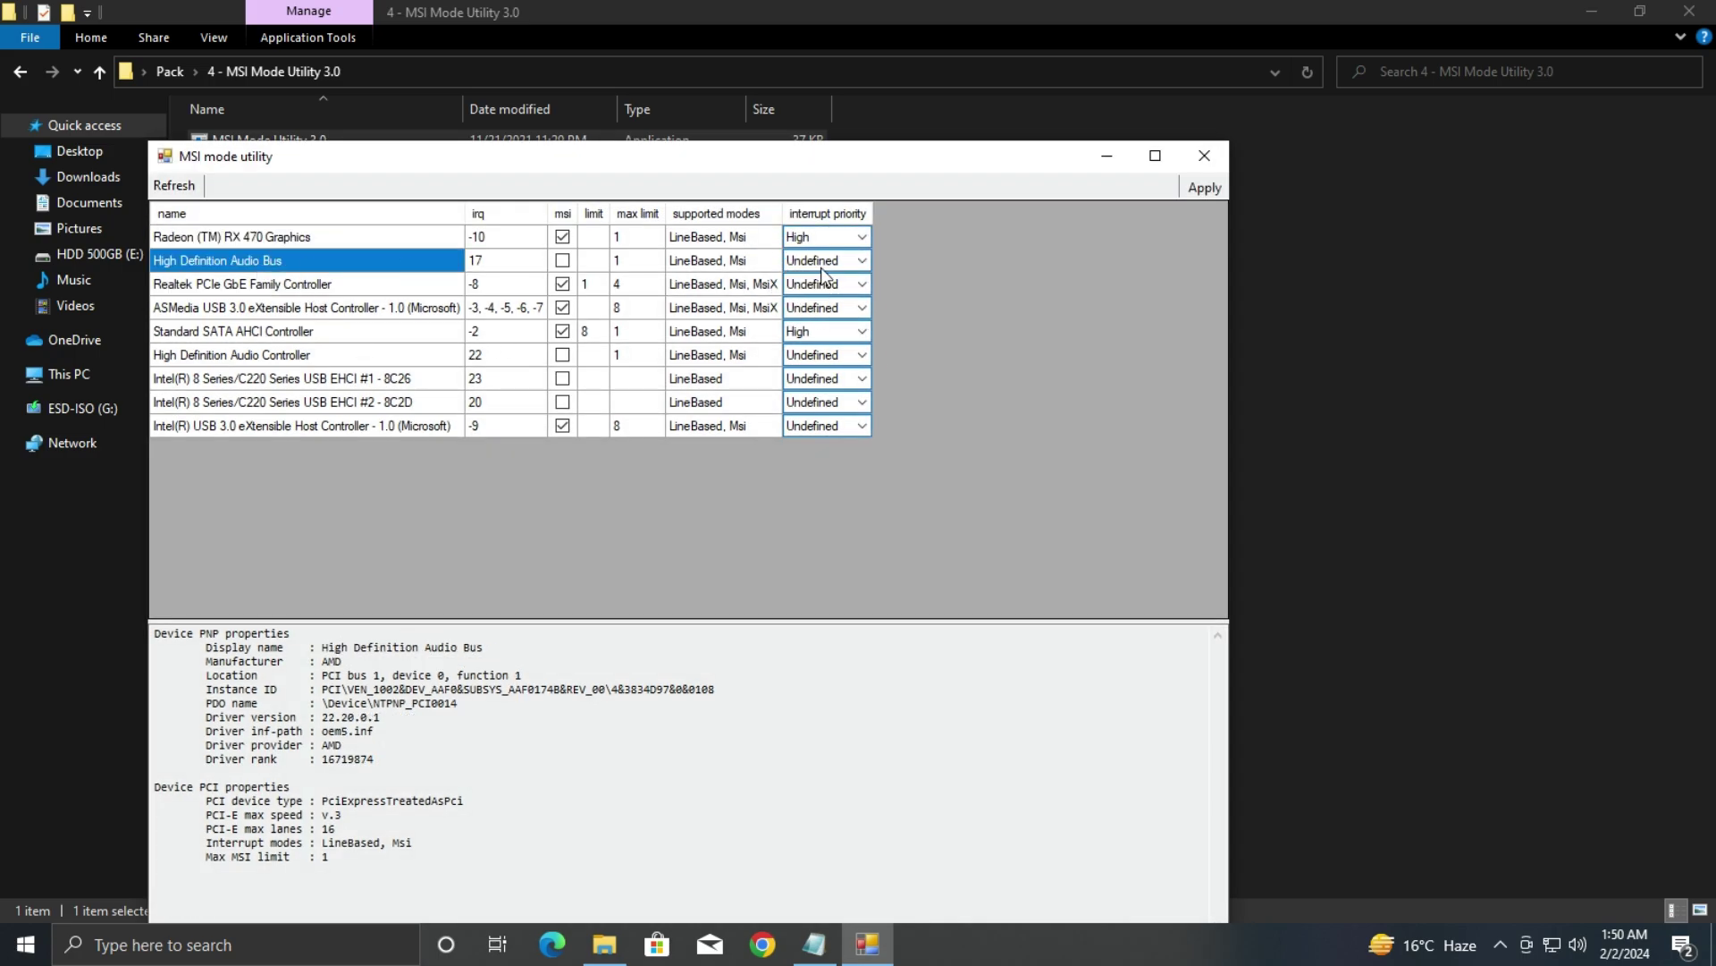
click(818, 261)
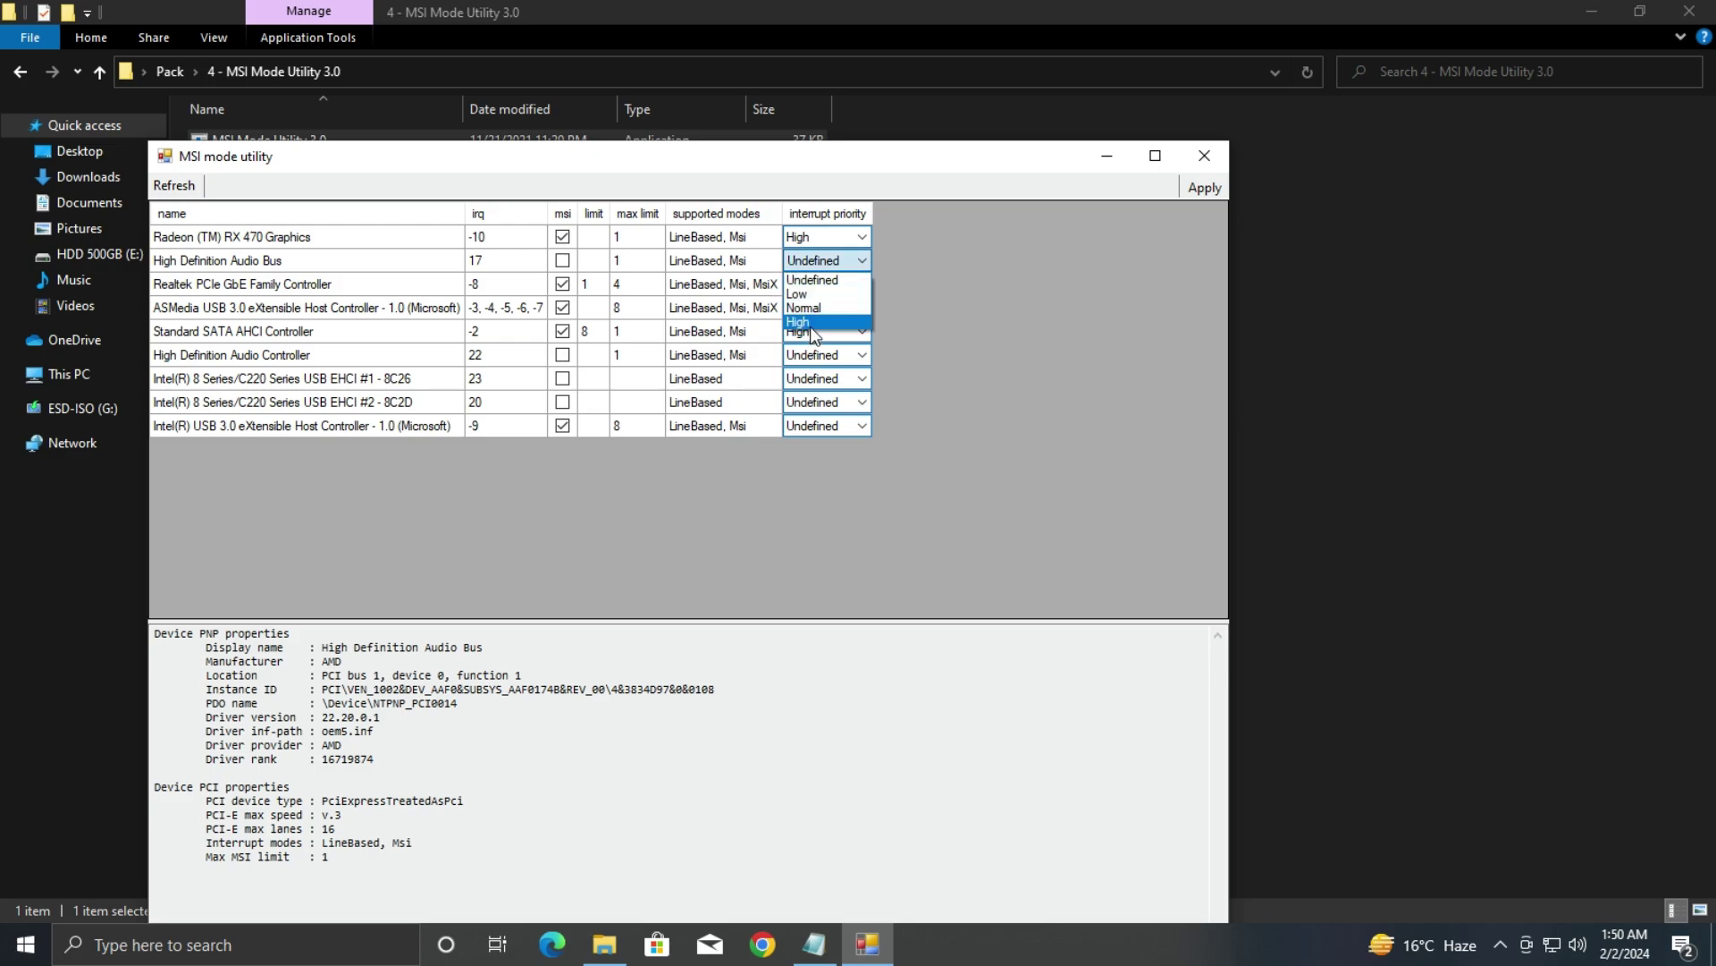
click(810, 324)
Choose High interrupt priority for the Standard SATA AHCI Controller and Intel USB EHCI #2 - 8C2D, apply the changes and close the utility
click(370, 338)
click(825, 331)
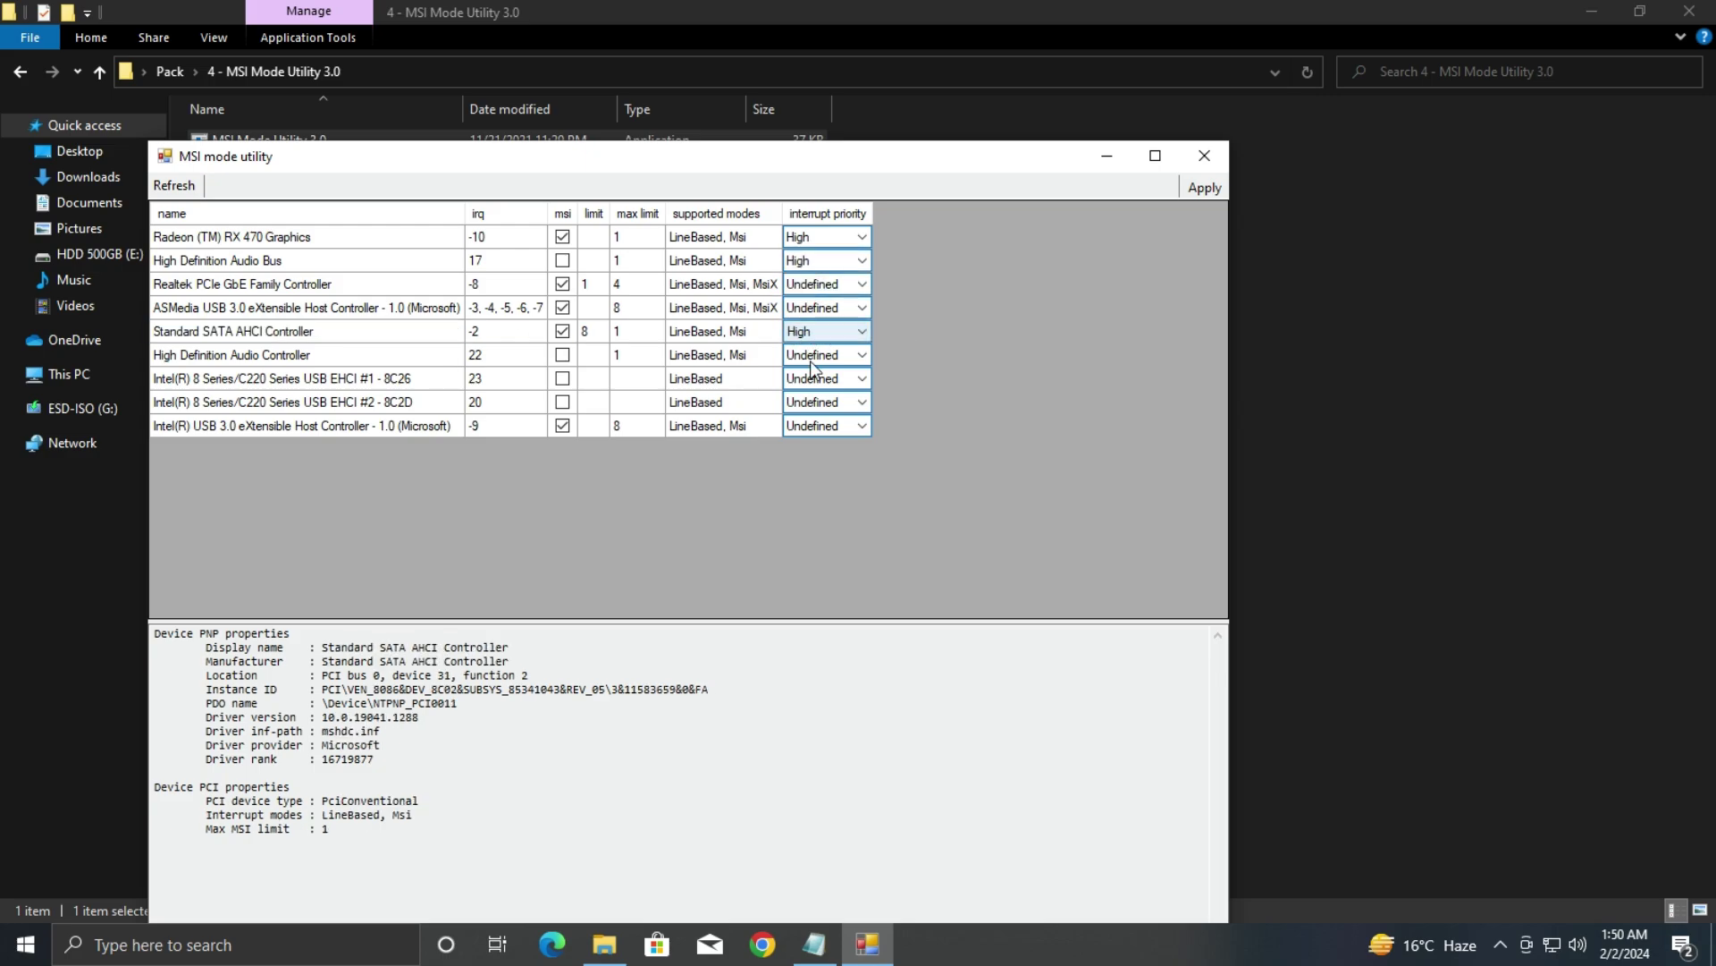
click(796, 392)
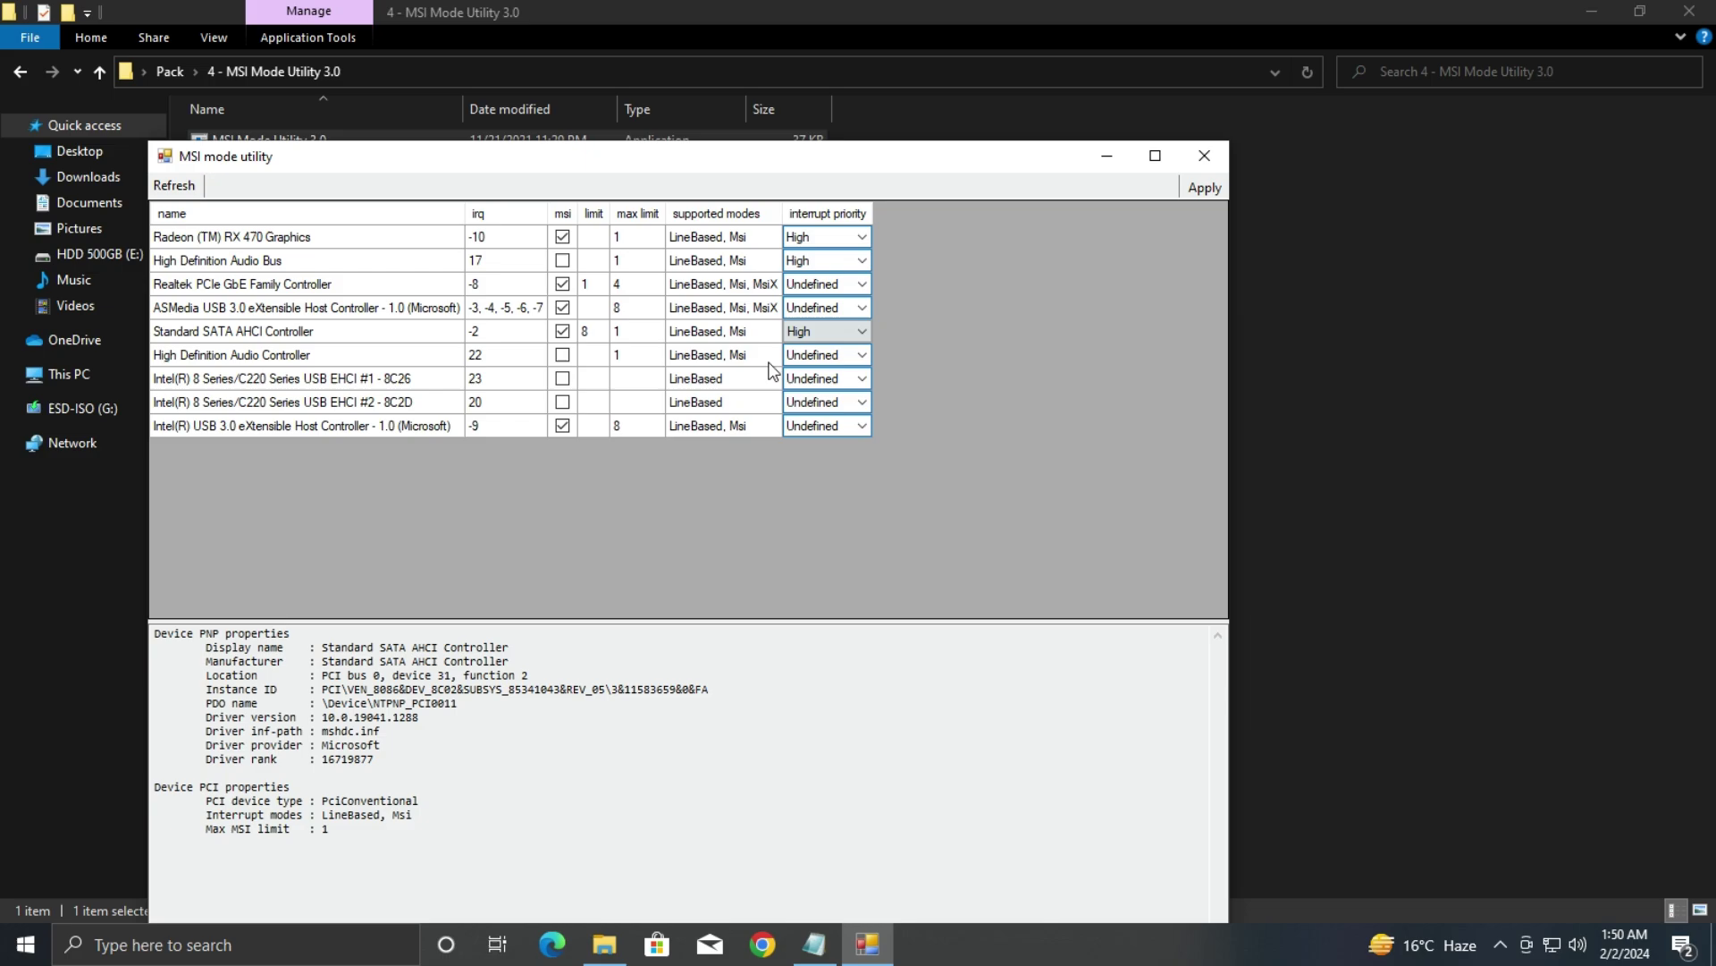
click(387, 401)
click(830, 403)
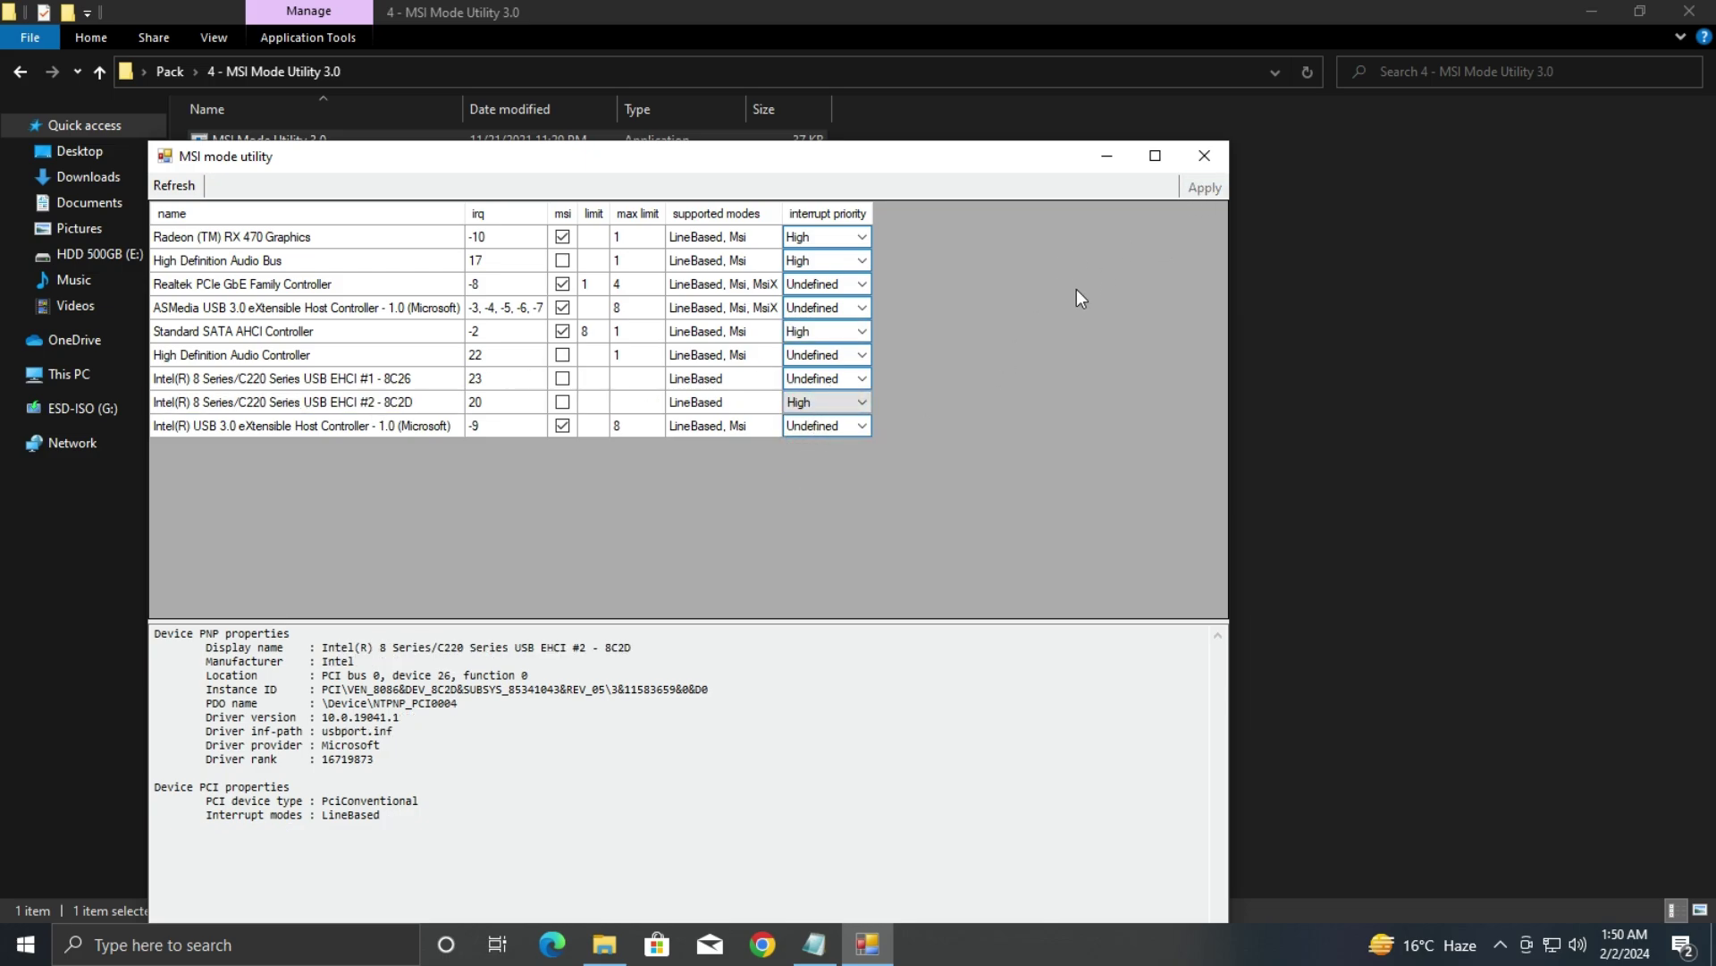
click(1203, 157)
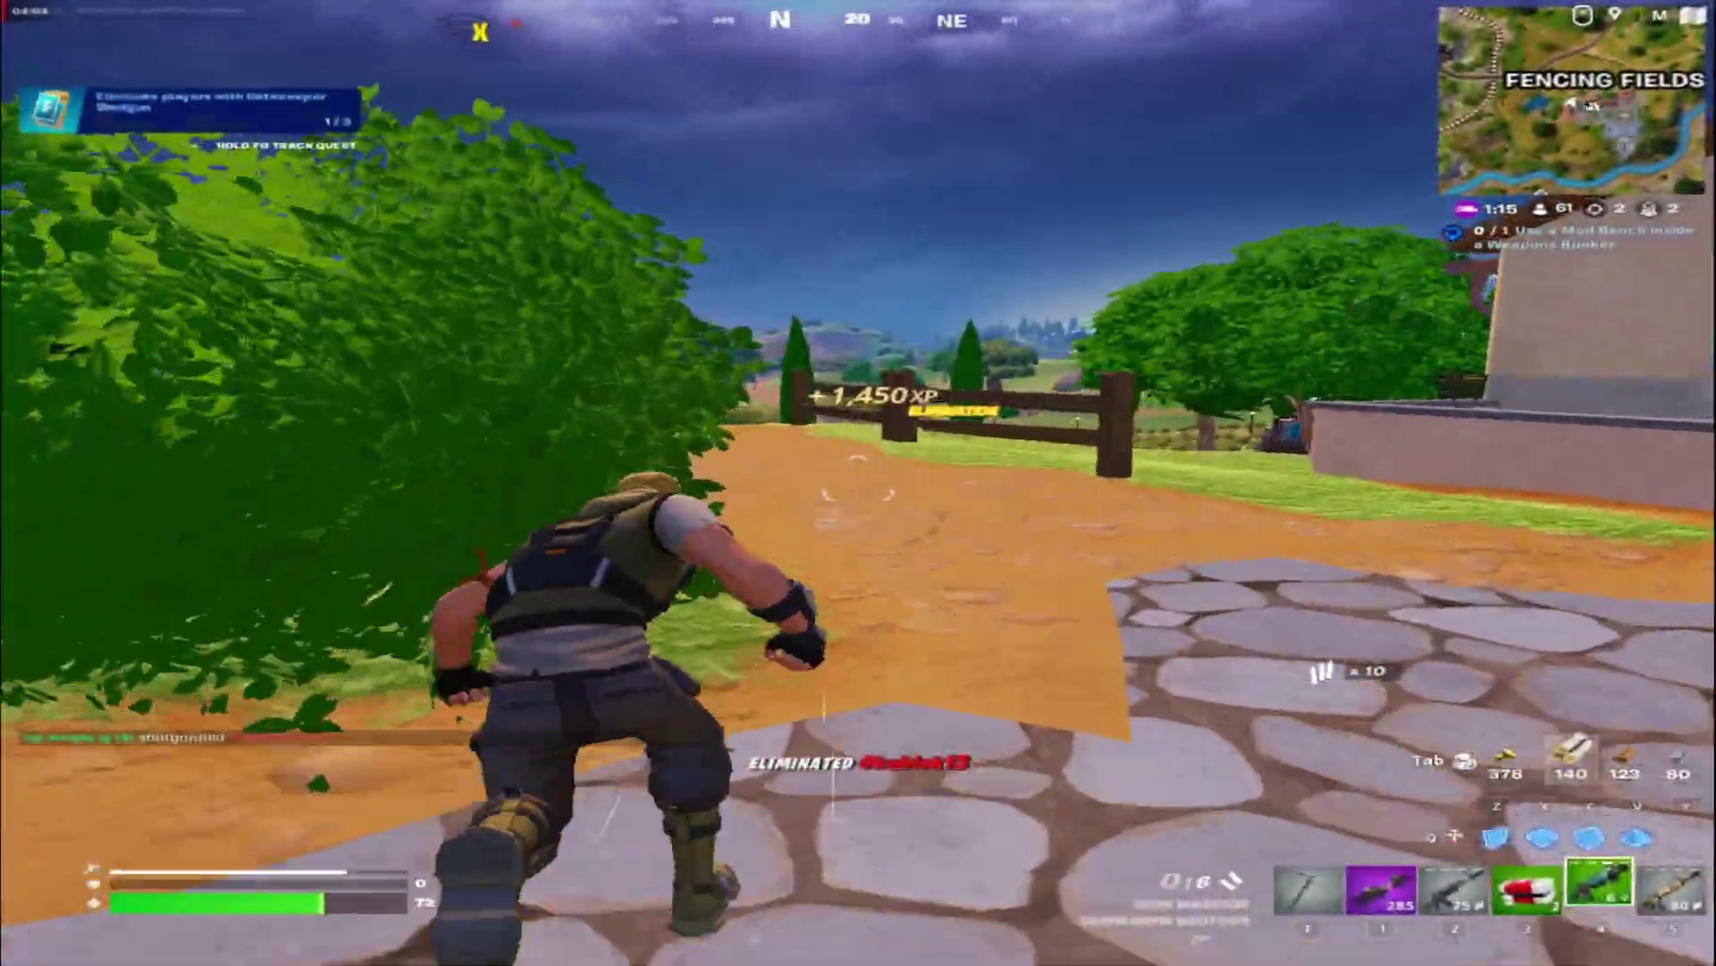
key(space)
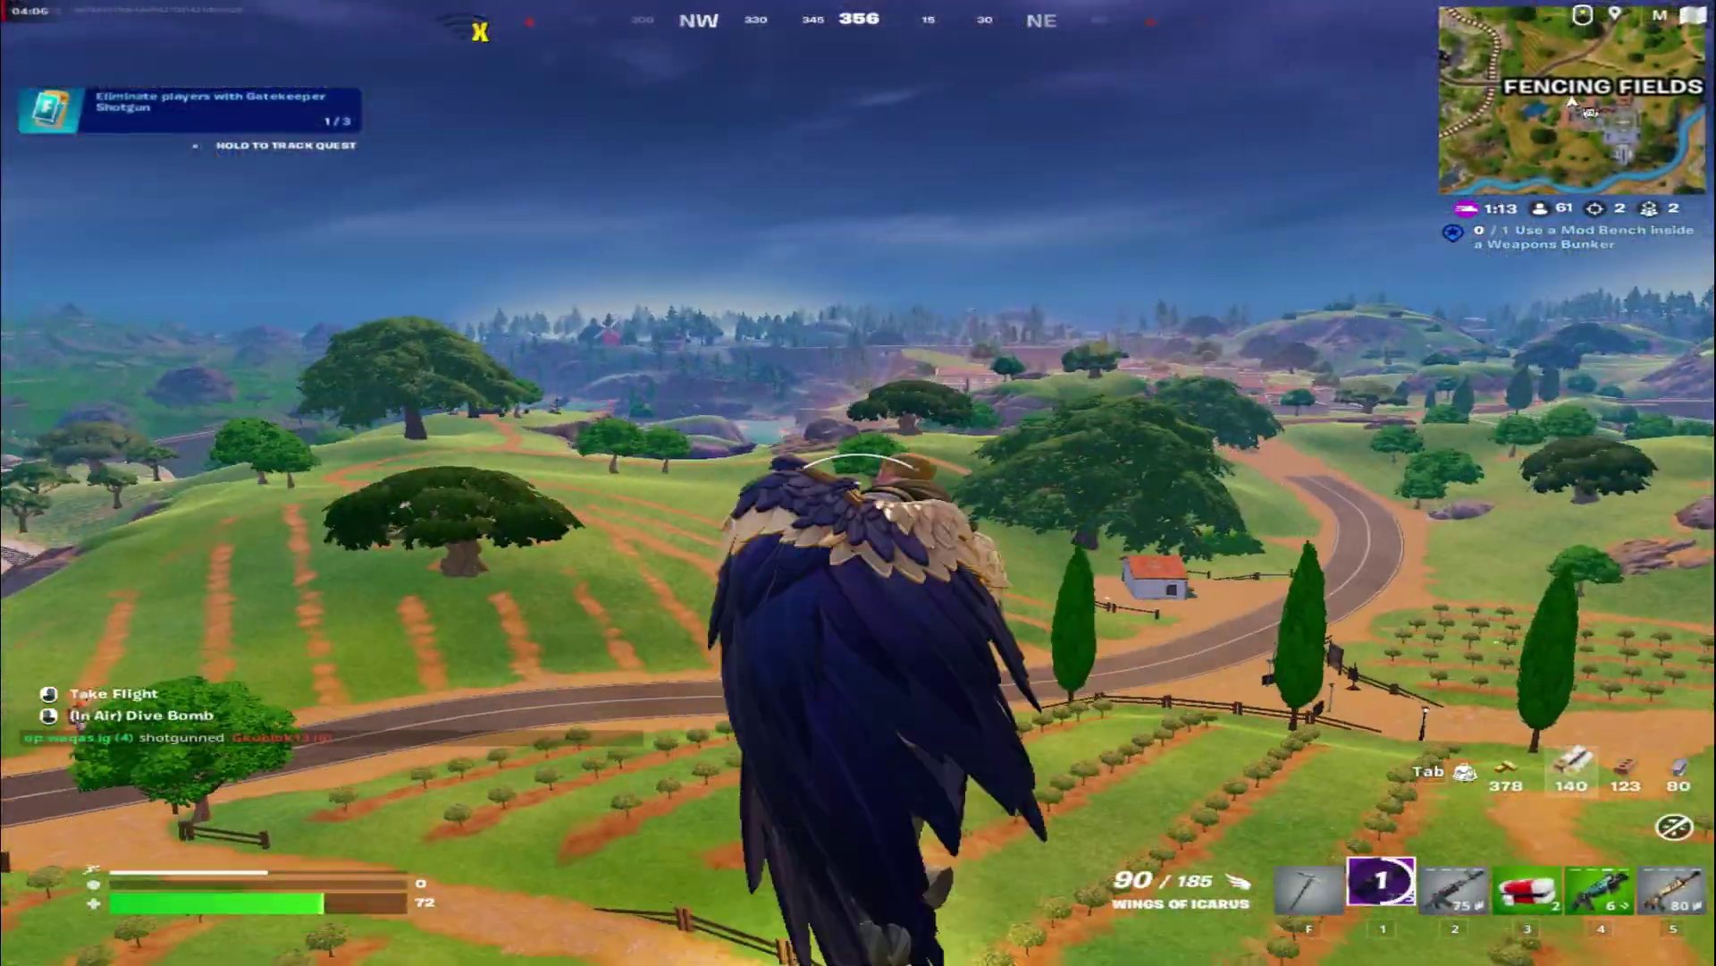
key(shift)
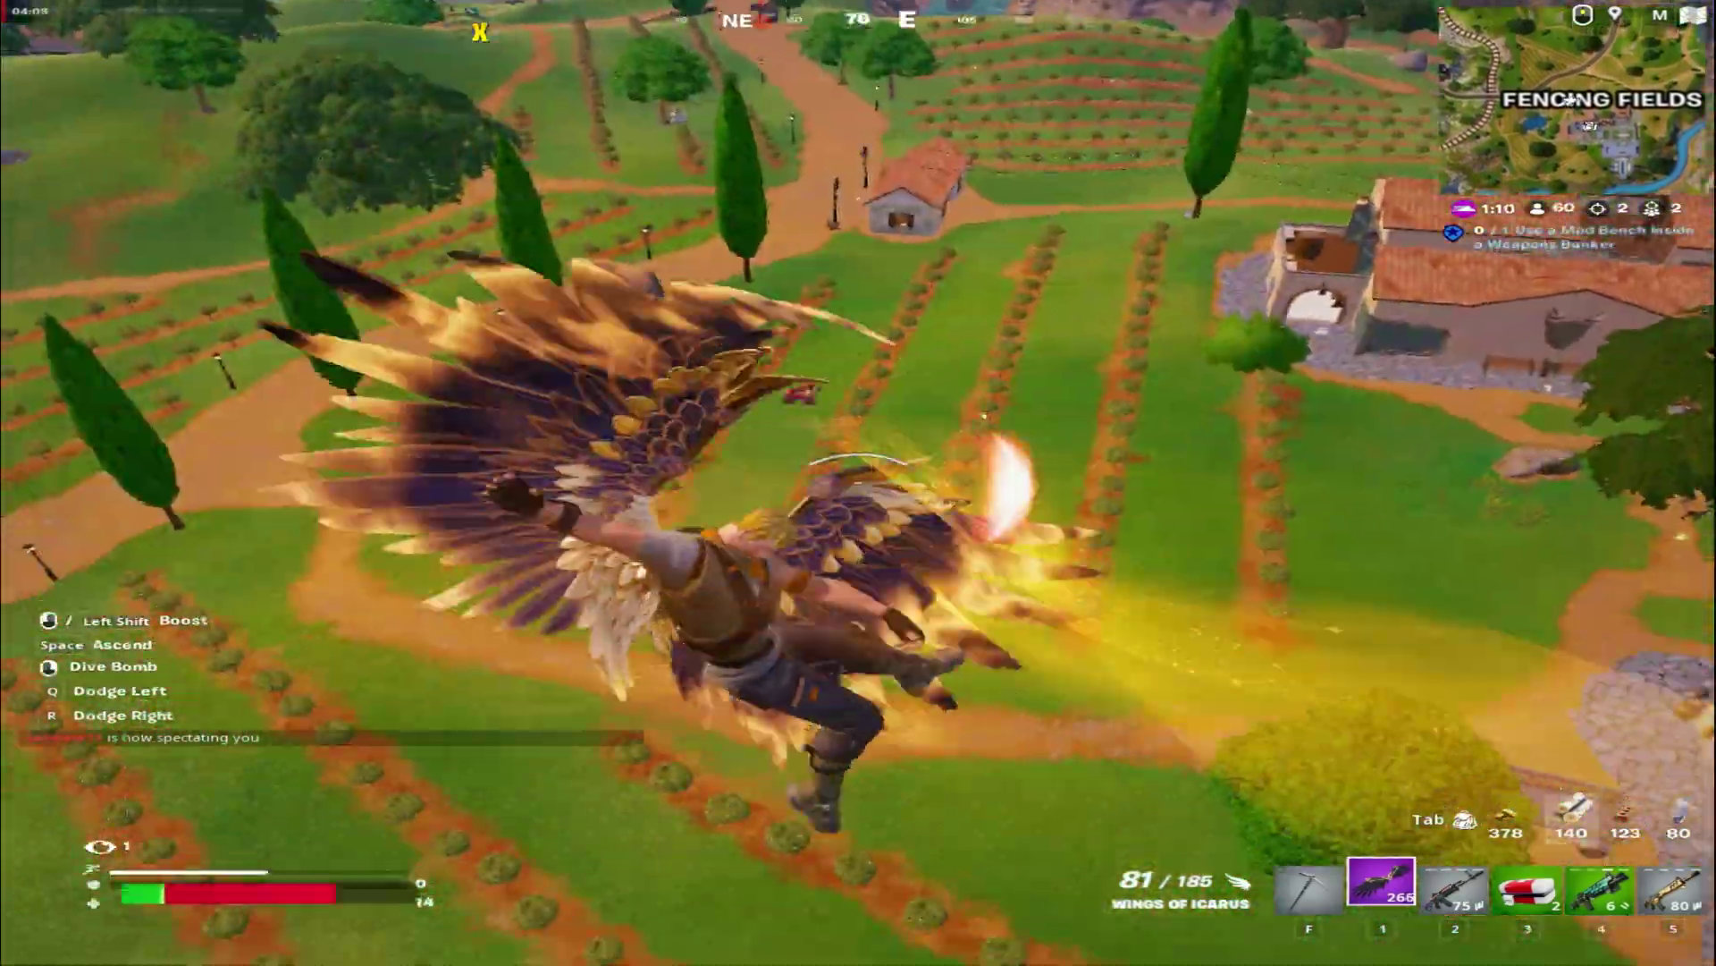
click(858, 483)
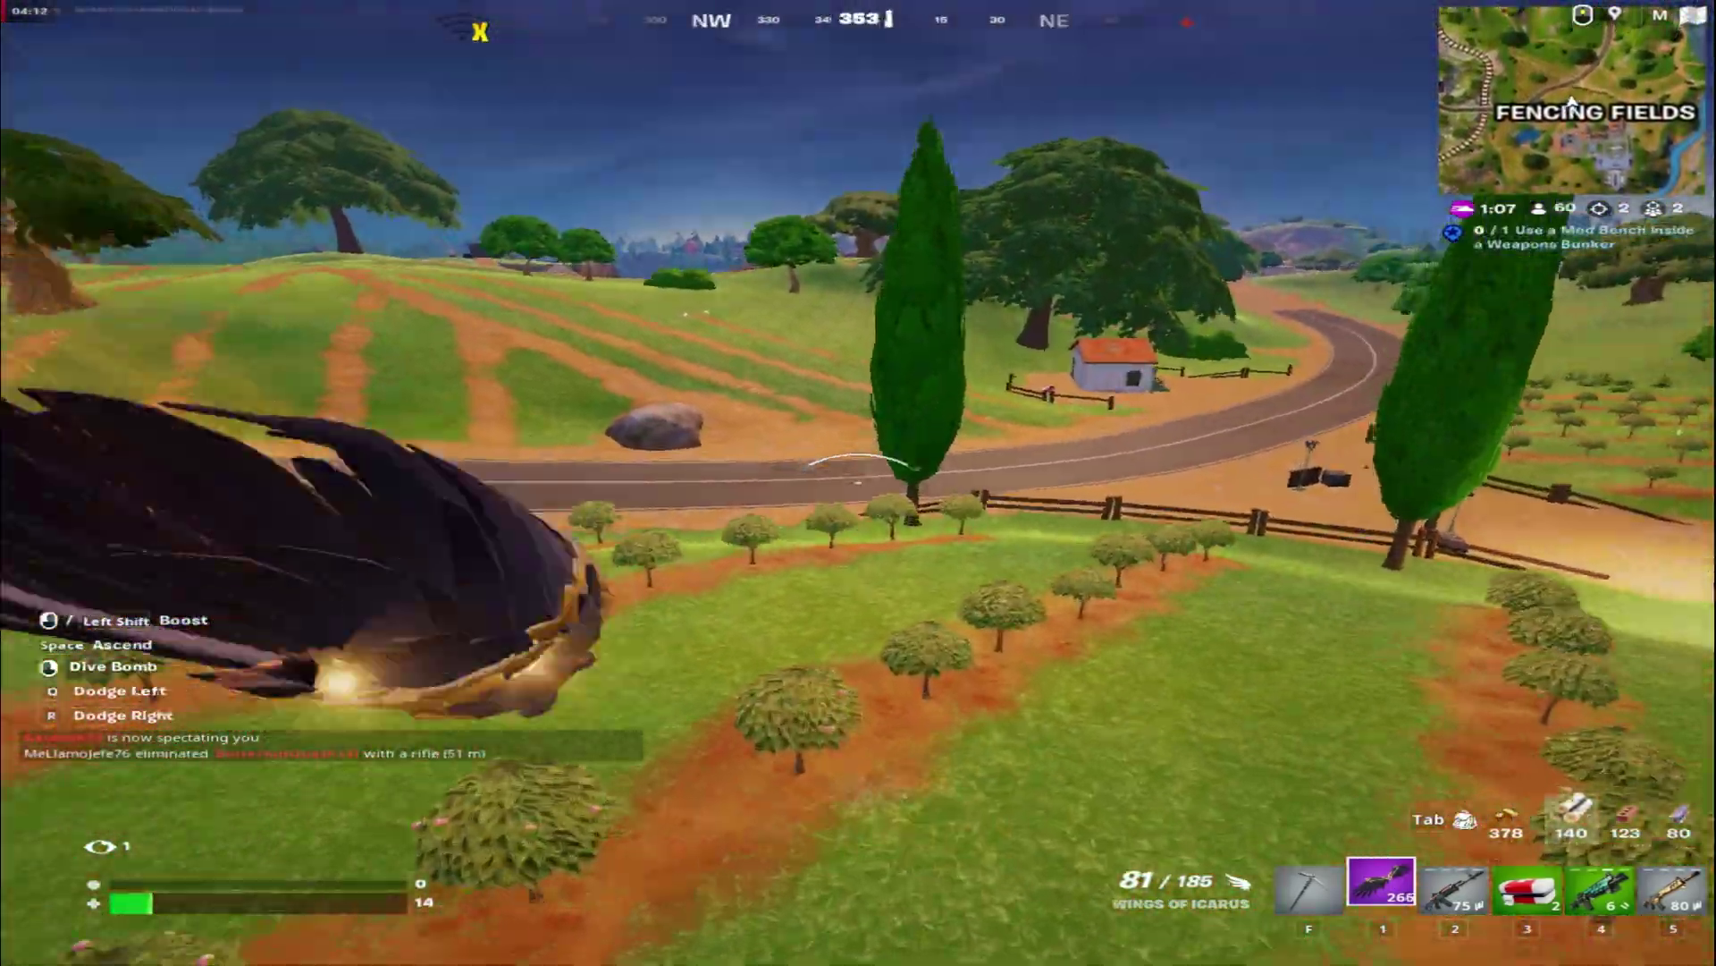
key(w)
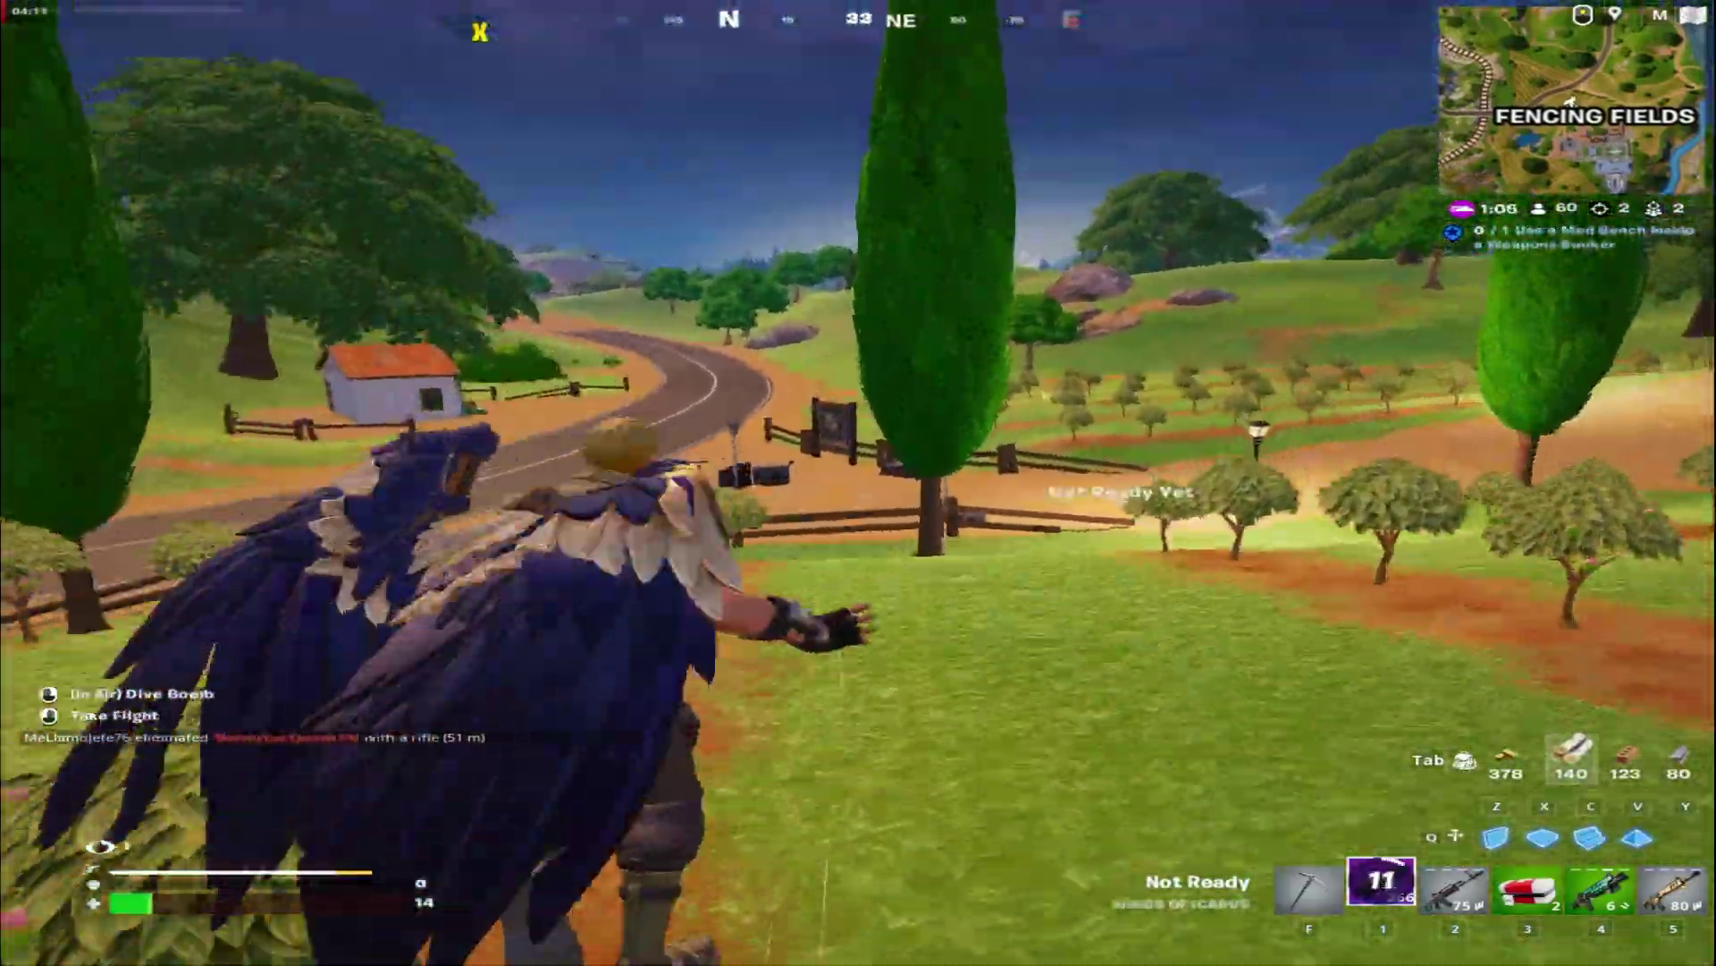
key(w)
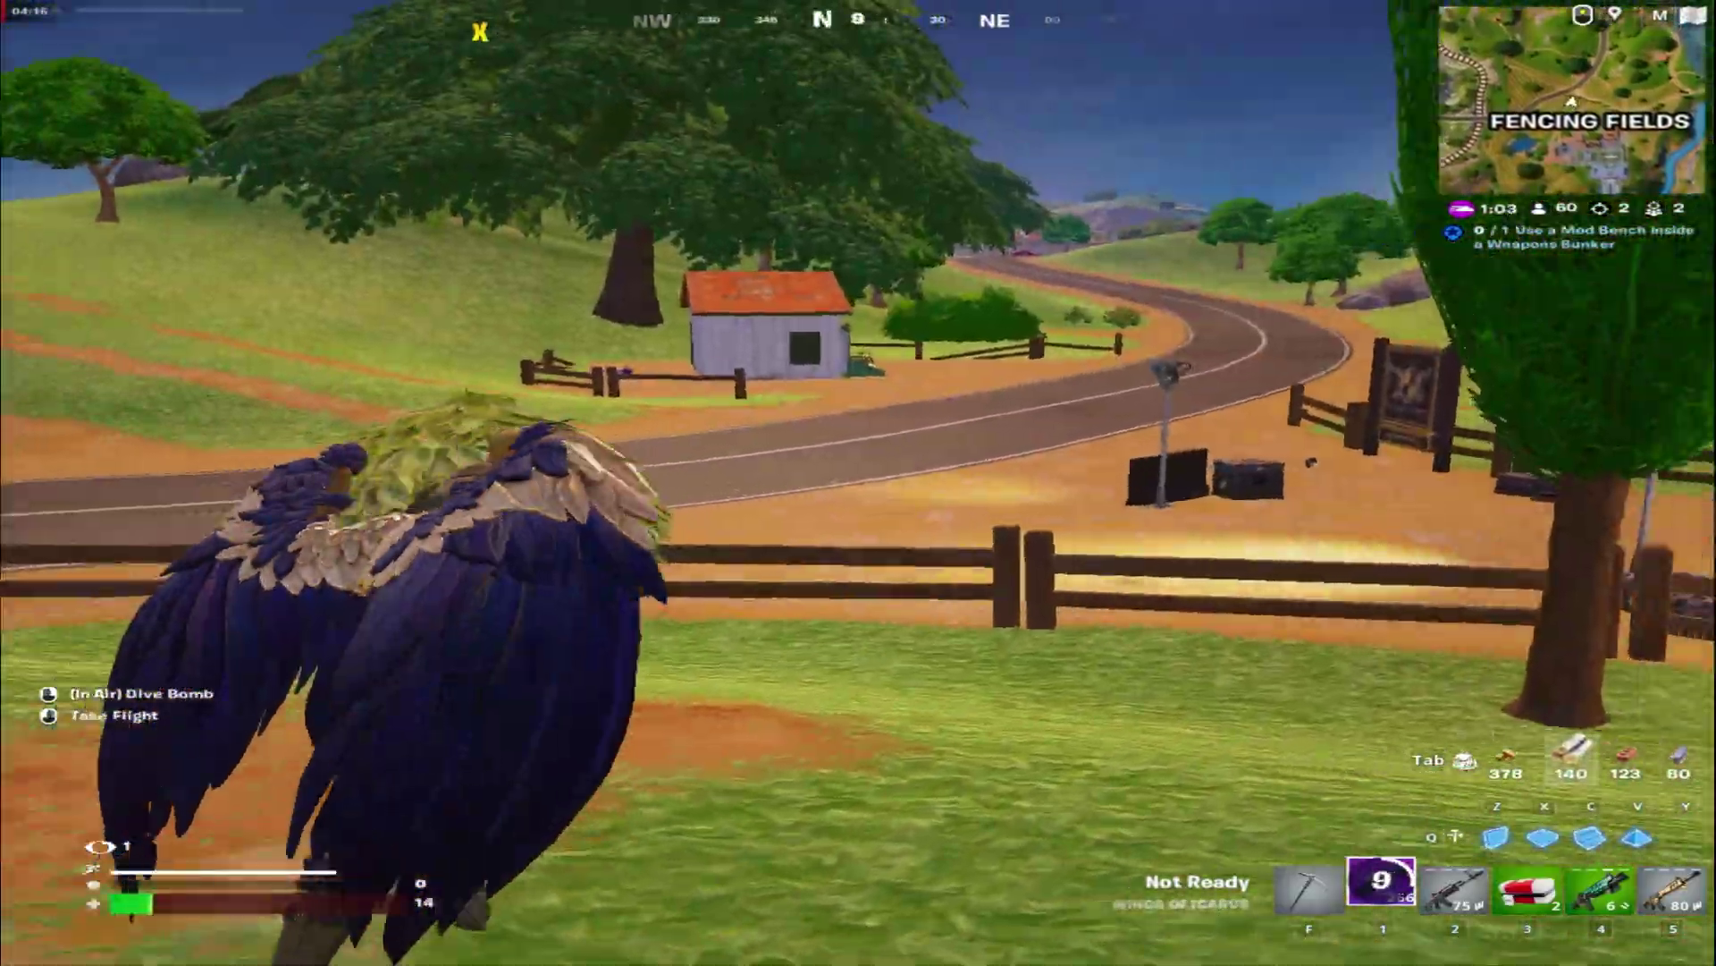
key(w)
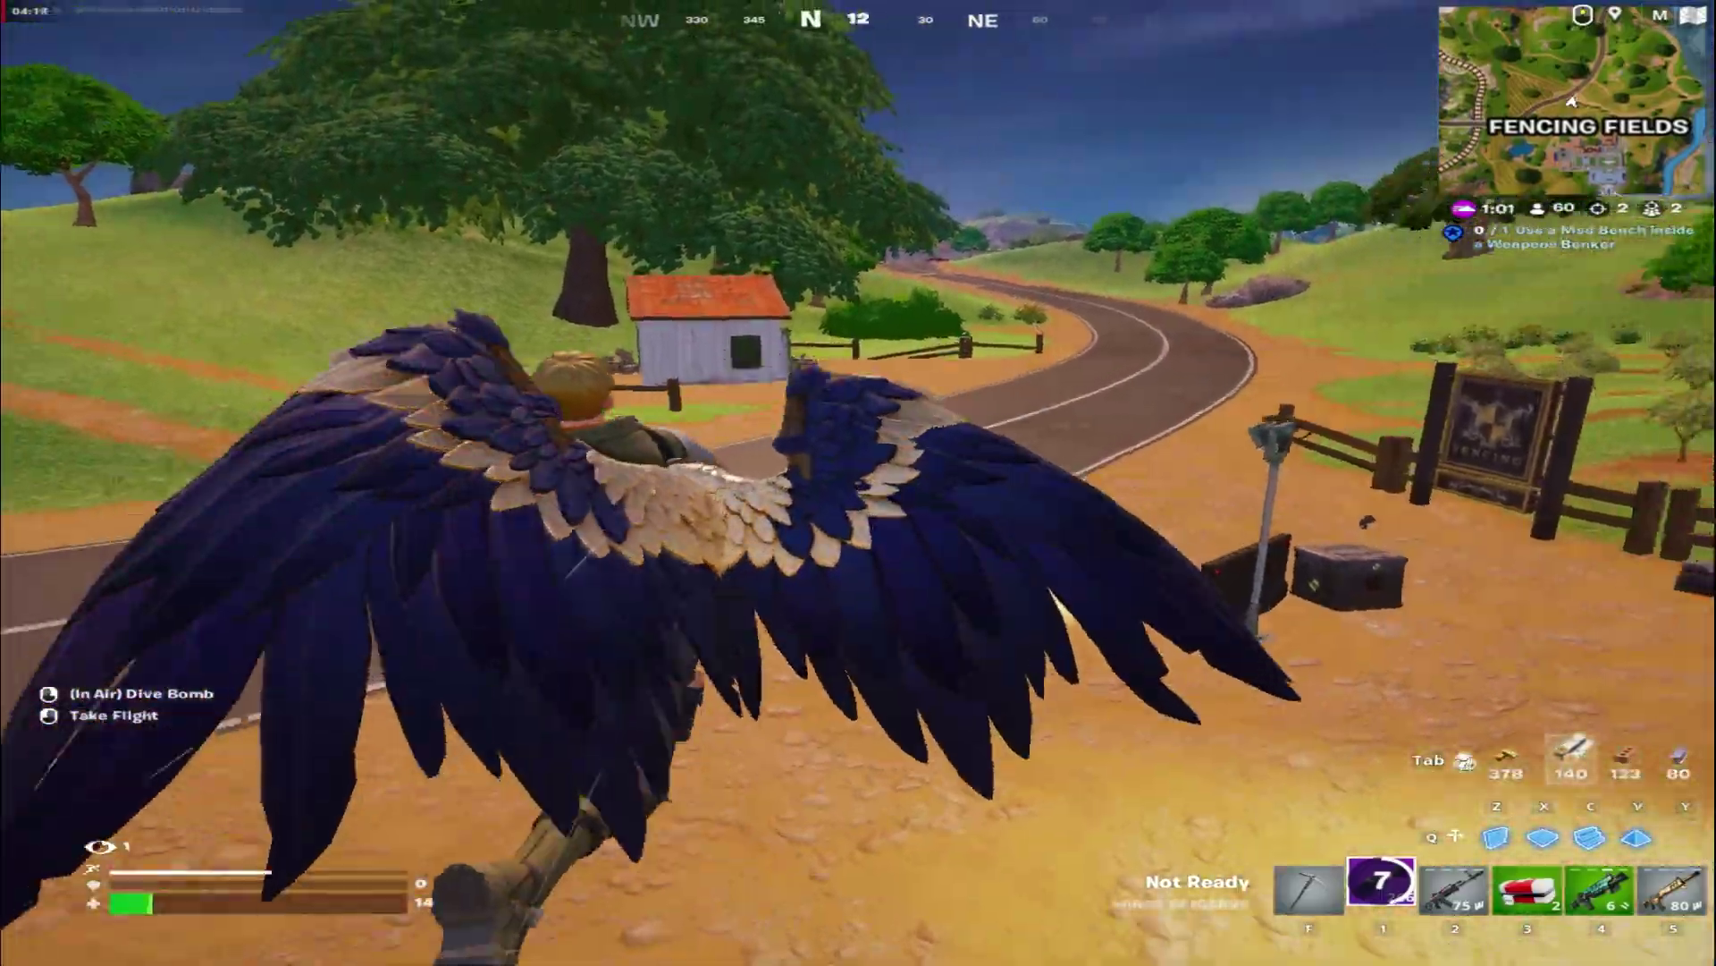